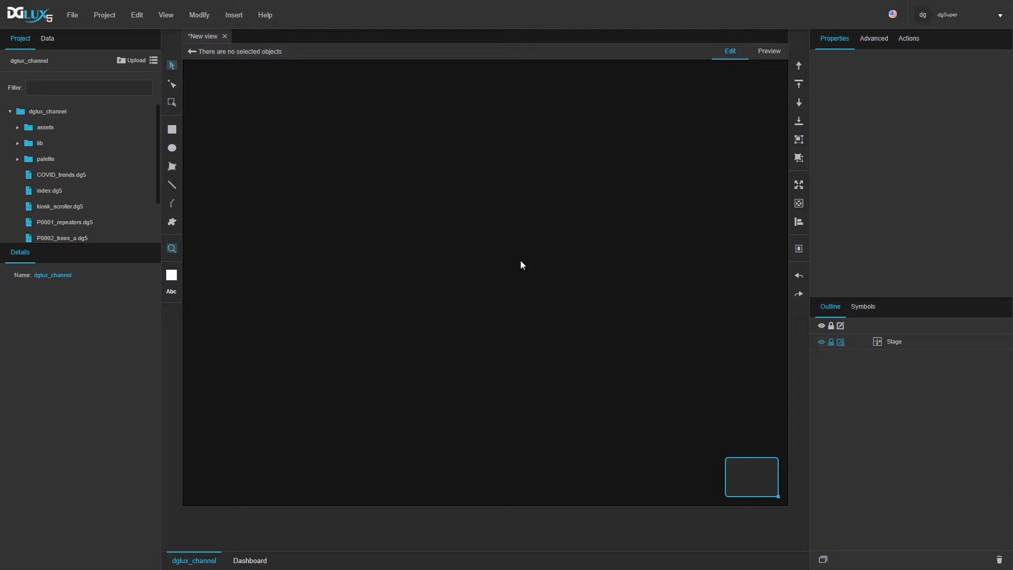
Step: Open the Stage's Dataflow editor from its right-click menu in the Outline
left_click(893, 342)
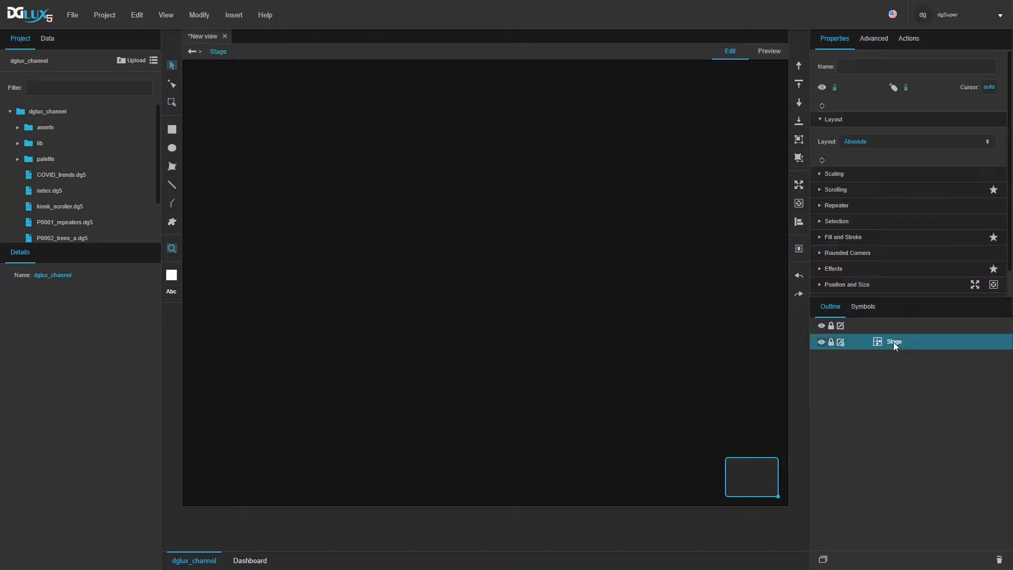
right_click(894, 342)
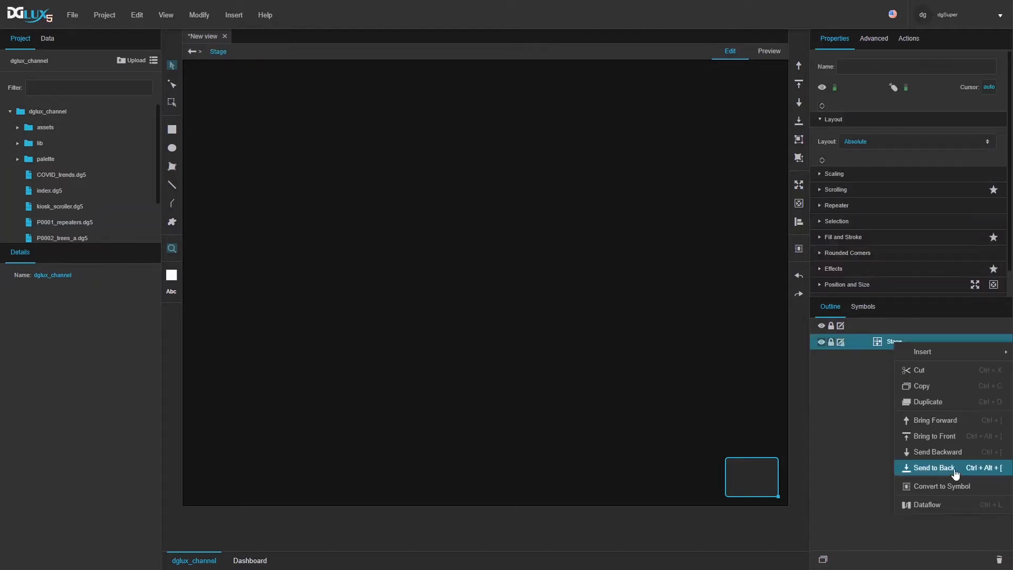
left_click(933, 506)
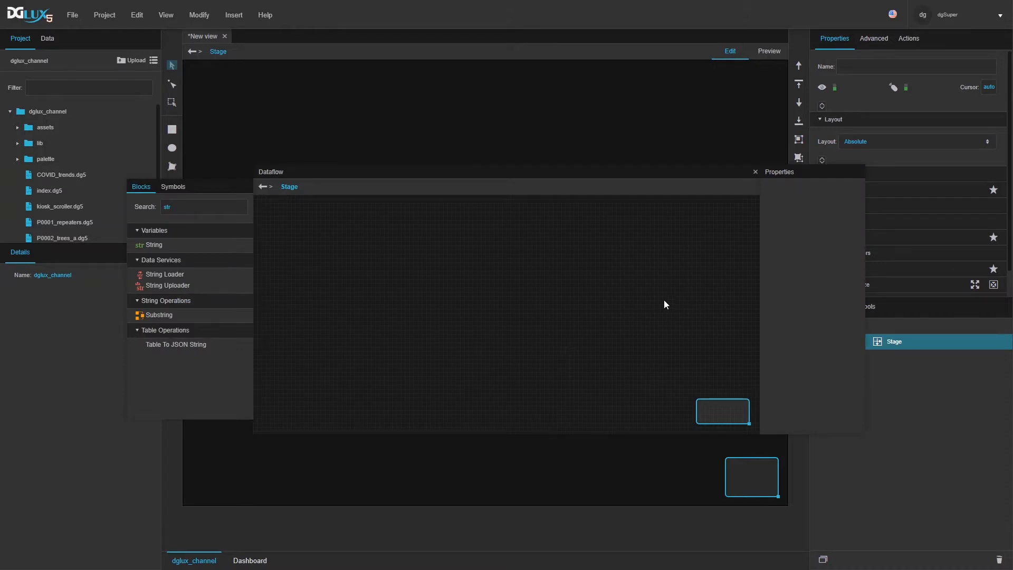
Step: Replace the Blocks search text with 'str'
double_click(212, 206)
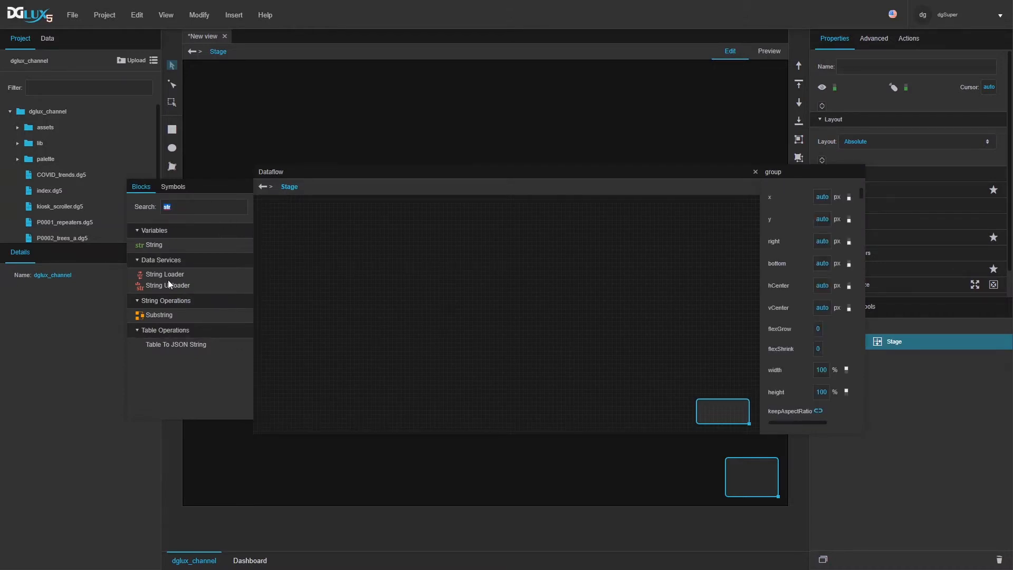
left_click(181, 206)
key("BackSpace")
key("BackSpace")
key("BackSpace")
type("str")
Step: Add a String Loader block (strLoader) to the dataflow canvas and enlarge the Dataflow window
left_click_drag(161, 280, 296, 217)
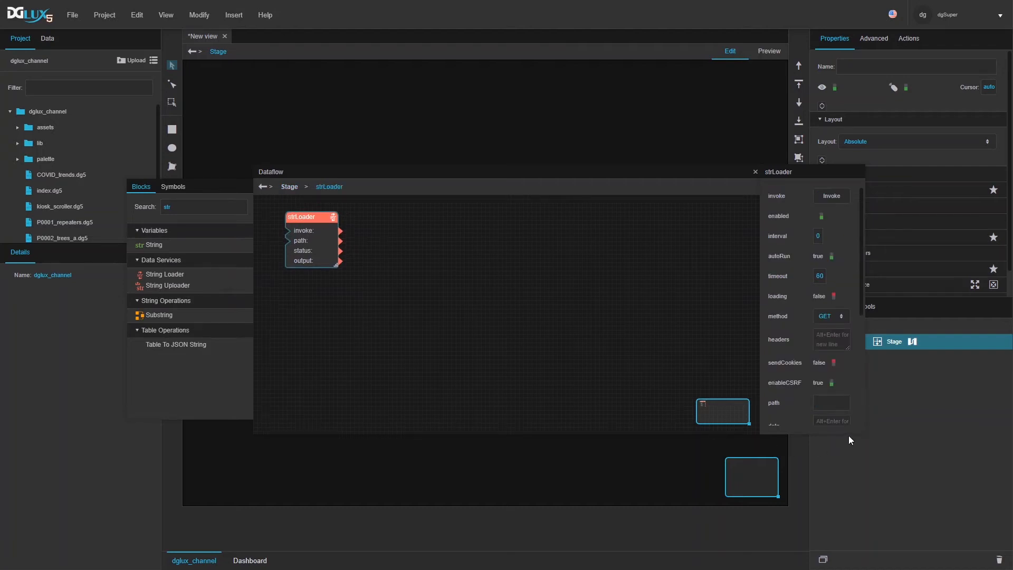
left_click_drag(864, 432, 945, 543)
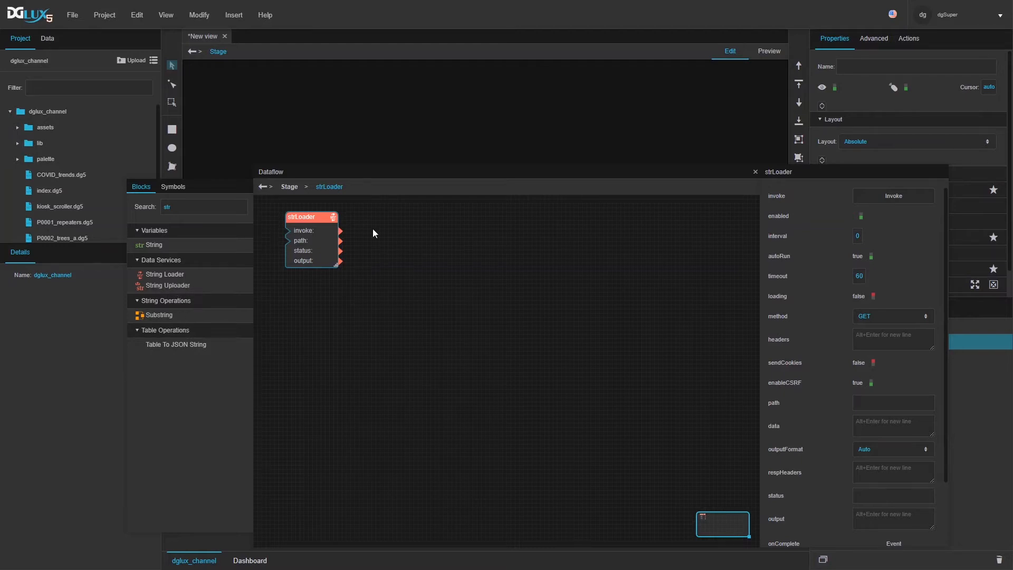
left_click_drag(320, 216, 309, 210)
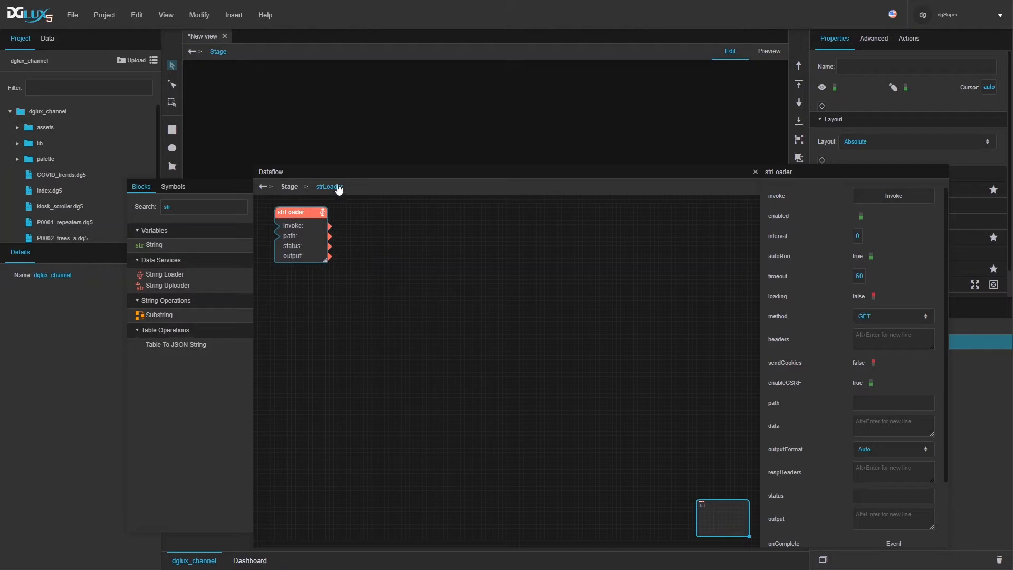
Step: Reposition and resize the Dataflow window, and expand the assets folder
left_click_drag(324, 165, 293, 150)
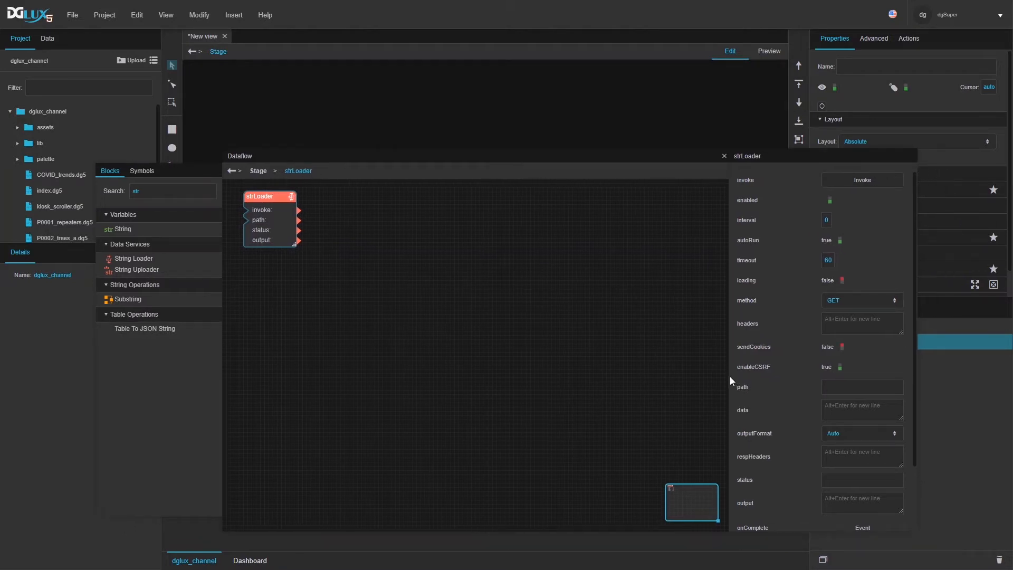
left_click_drag(730, 381, 529, 385)
left_click_drag(725, 531, 744, 554)
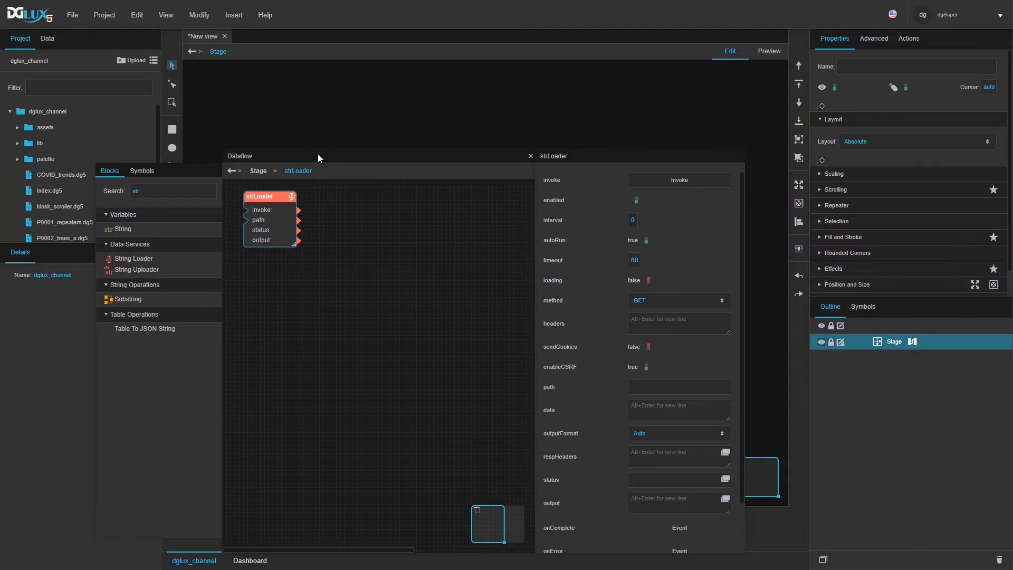
left_click_drag(317, 154, 356, 137)
left_click(17, 127)
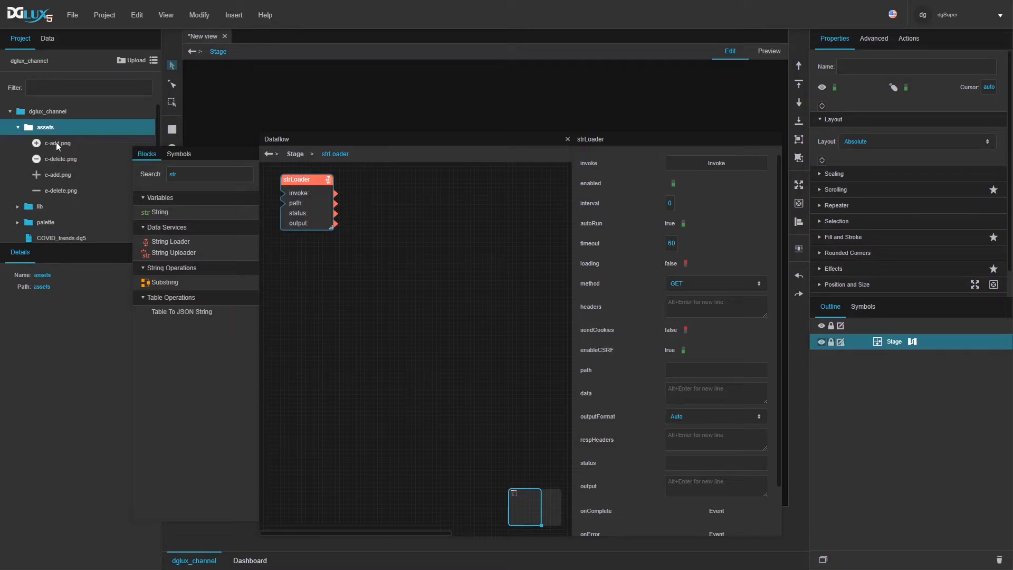
Step: Set strLoader's path to index.dg5 from the Project tree
left_click(57, 234)
scroll(62, 192, "down", 3)
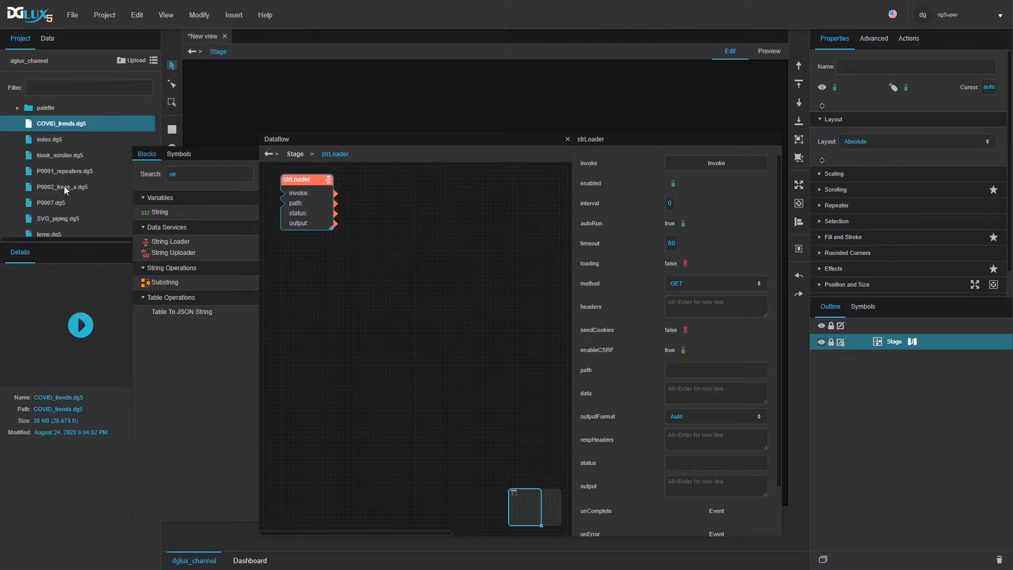
left_click(52, 140)
left_click_drag(50, 141, 683, 369)
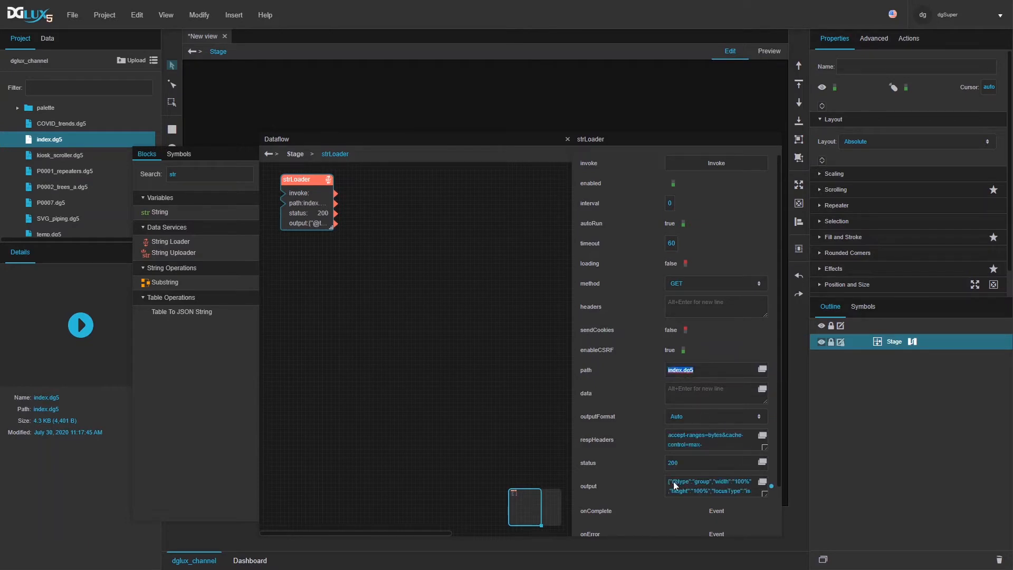
Step: Inspect strLoader's full JSON output from index.dg5, then close the view
left_click(763, 481)
scroll(653, 223, "down", 3)
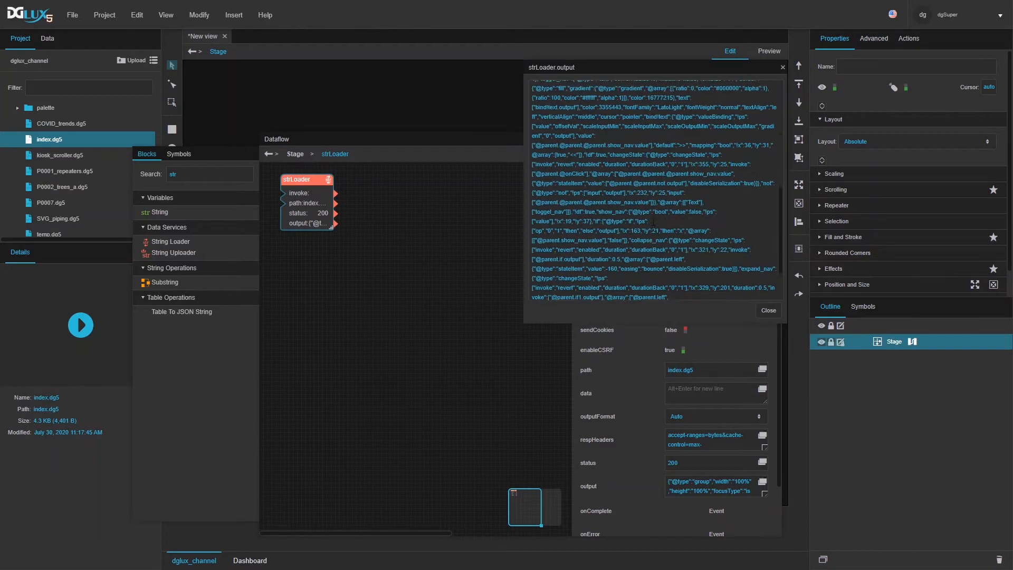
scroll(654, 223, "up", 3)
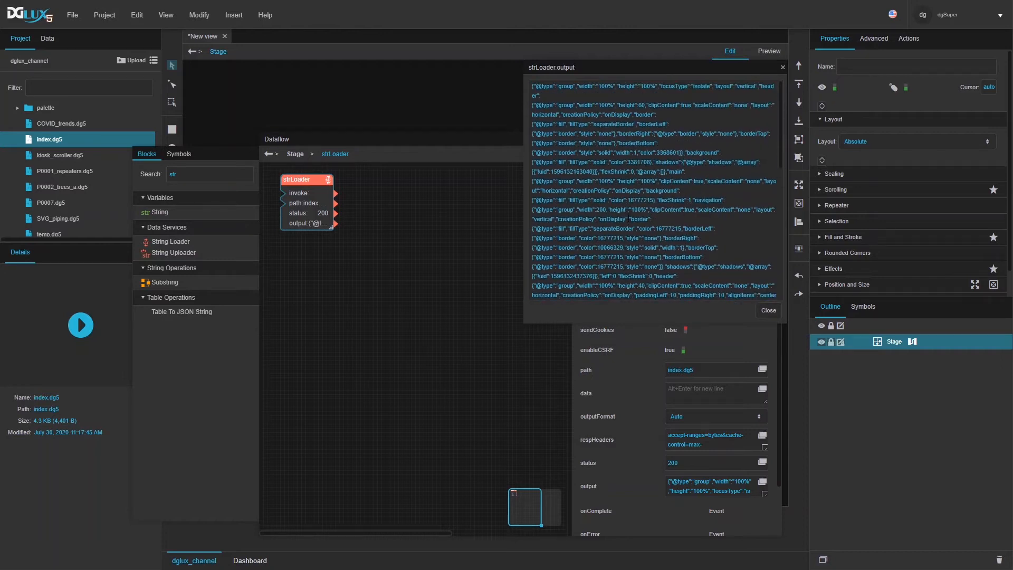
left_click(769, 310)
Step: Search 'json' and add a JSON Parser block fed by strLoader's output
double_click(216, 176)
type("json")
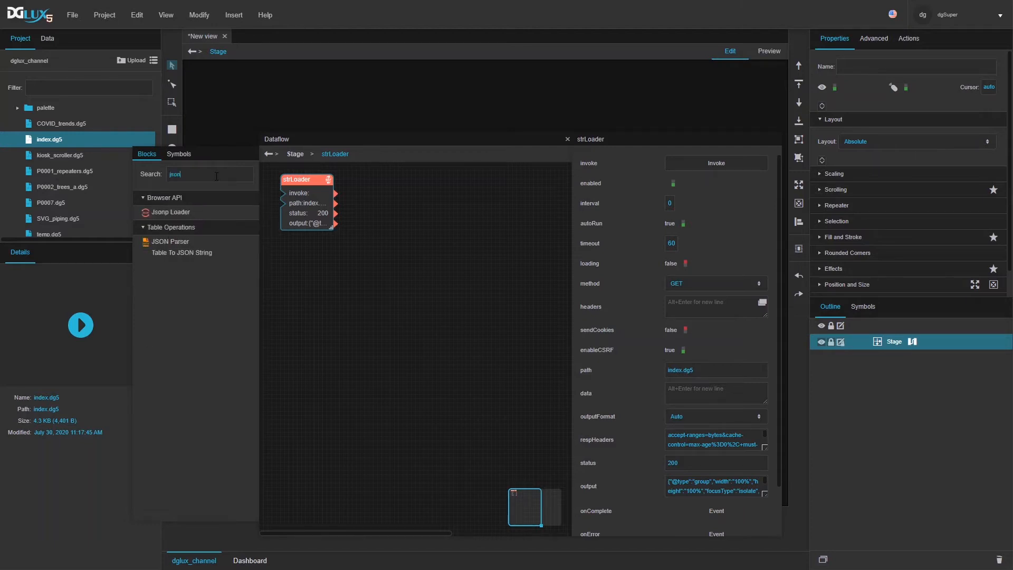
left_click_drag(179, 244, 377, 185)
left_click_drag(335, 223, 378, 182)
Step: Inspect the JSON Parser's parsed table and its full input text
left_click(719, 191)
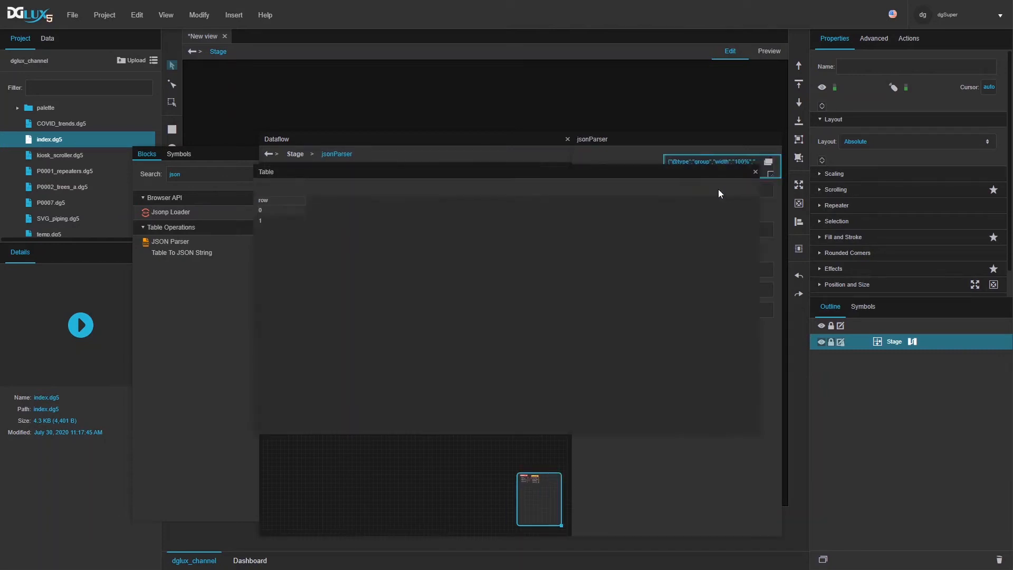
left_click(755, 171)
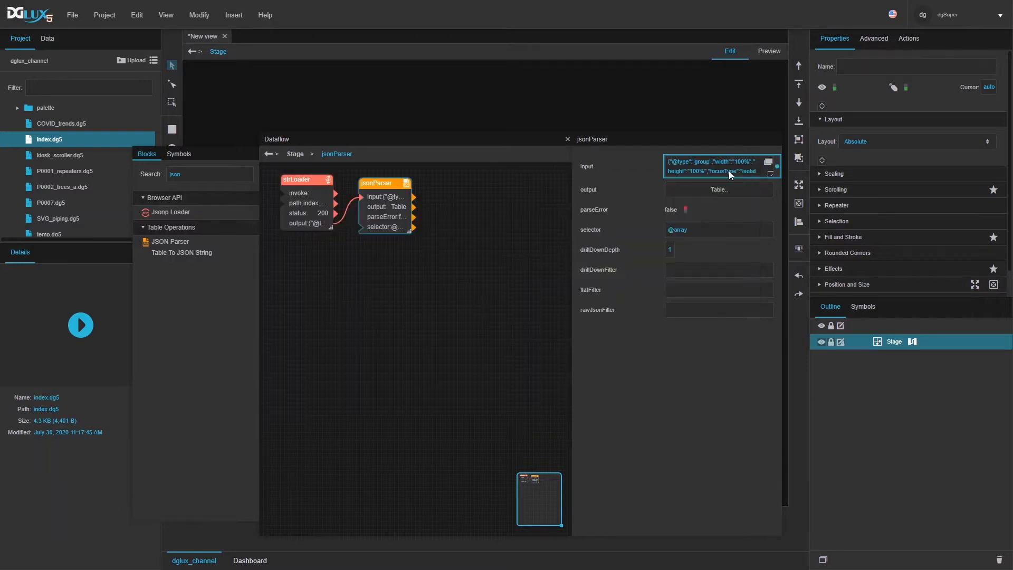
left_click(768, 162)
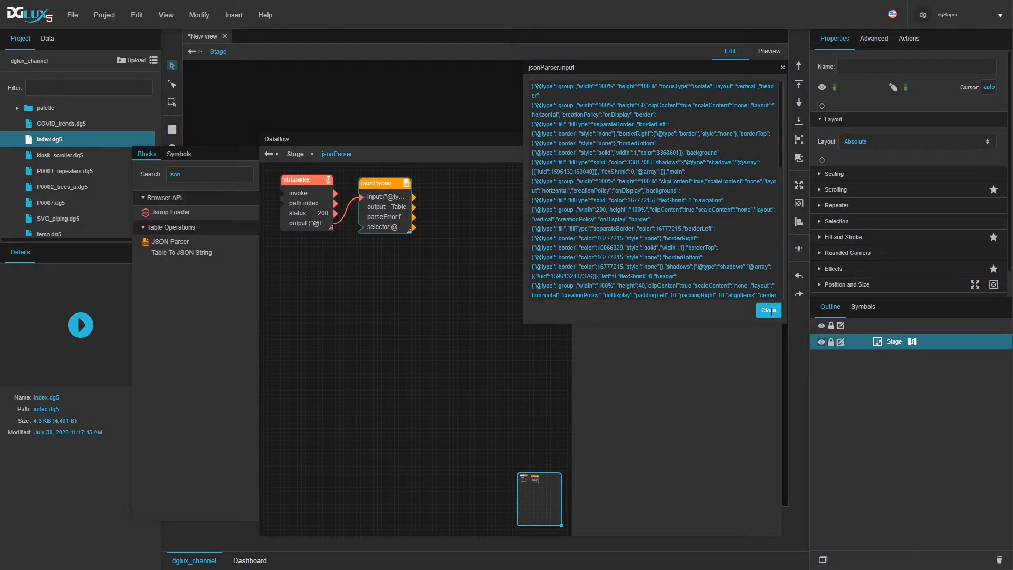
left_click(768, 310)
Step: Delete the jsonParser block, leaving only strLoader
left_click_drag(388, 185, 390, 183)
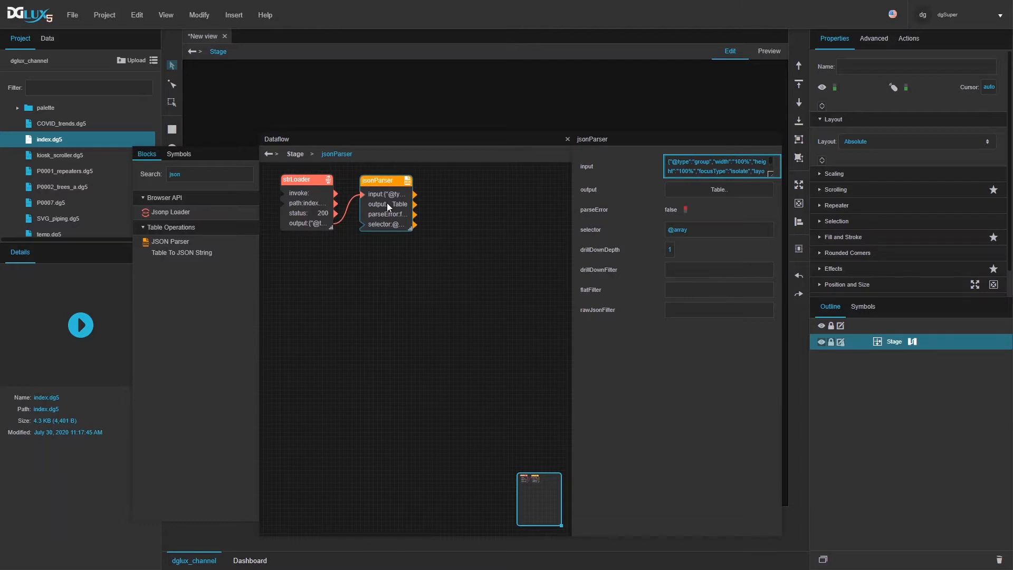
left_click_drag(415, 204, 403, 223)
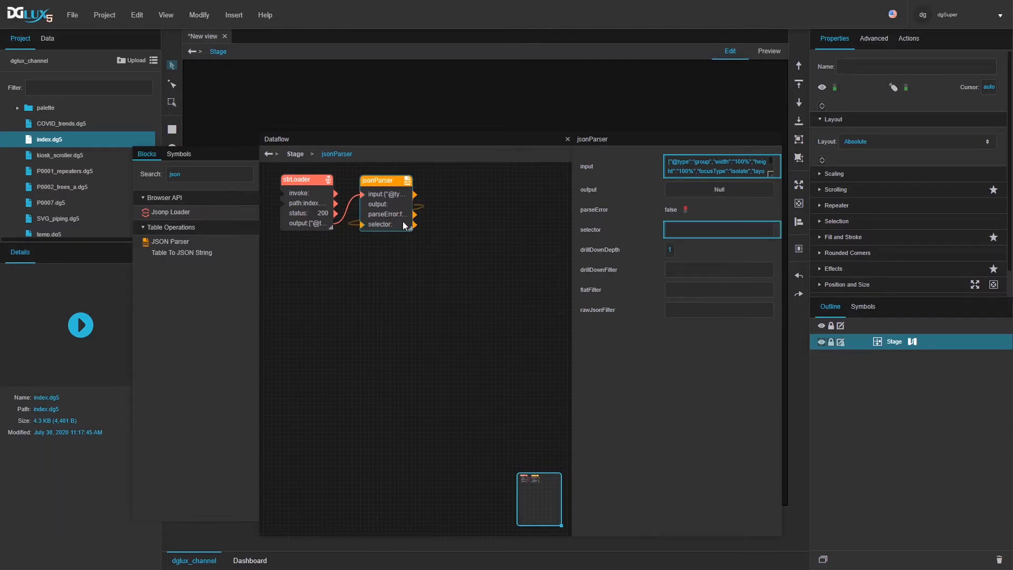
key("Delete")
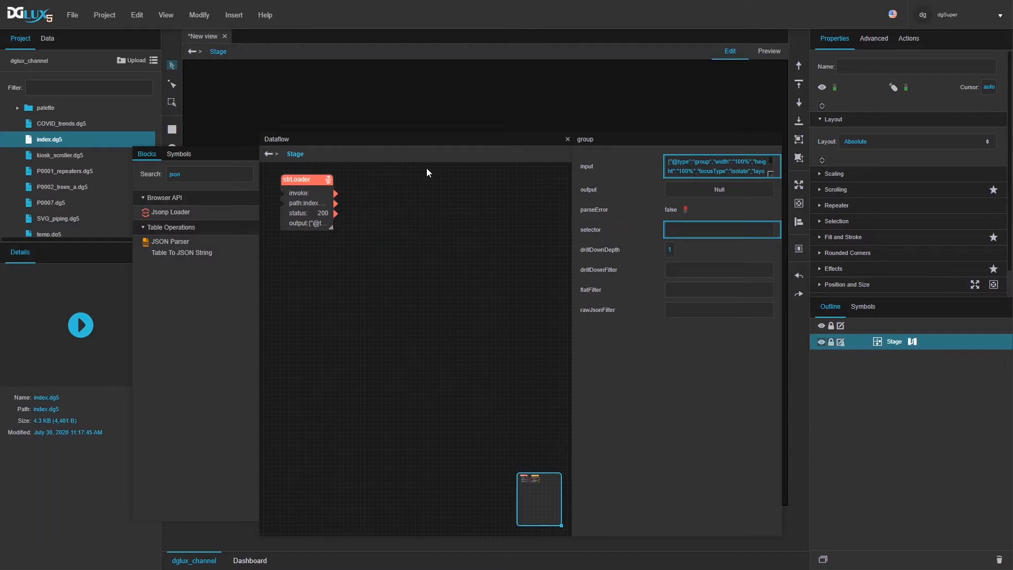
Step: Check strLoader's properties, keeping GET as the request method
left_click(311, 204)
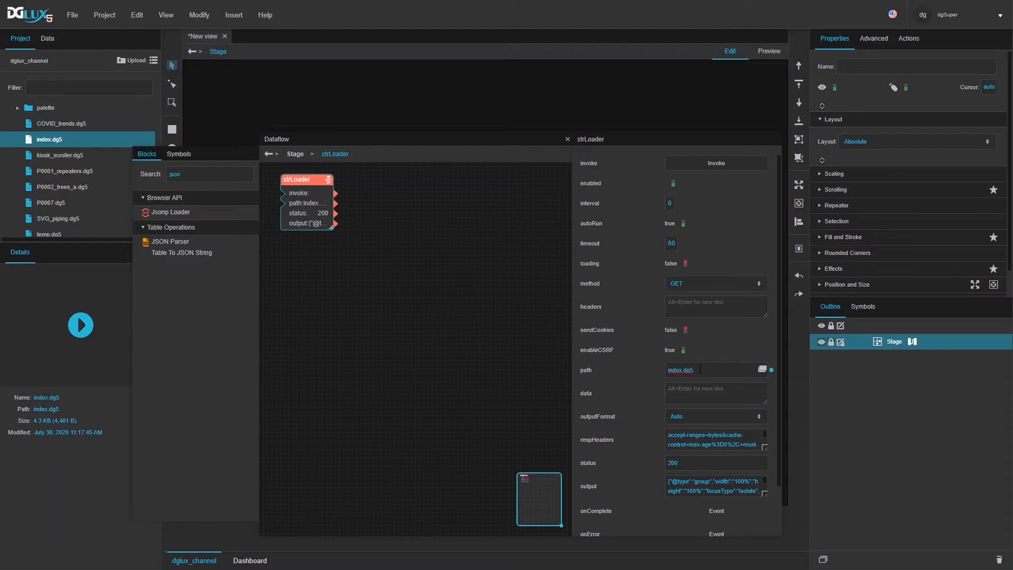
left_click(694, 306)
left_click(689, 285)
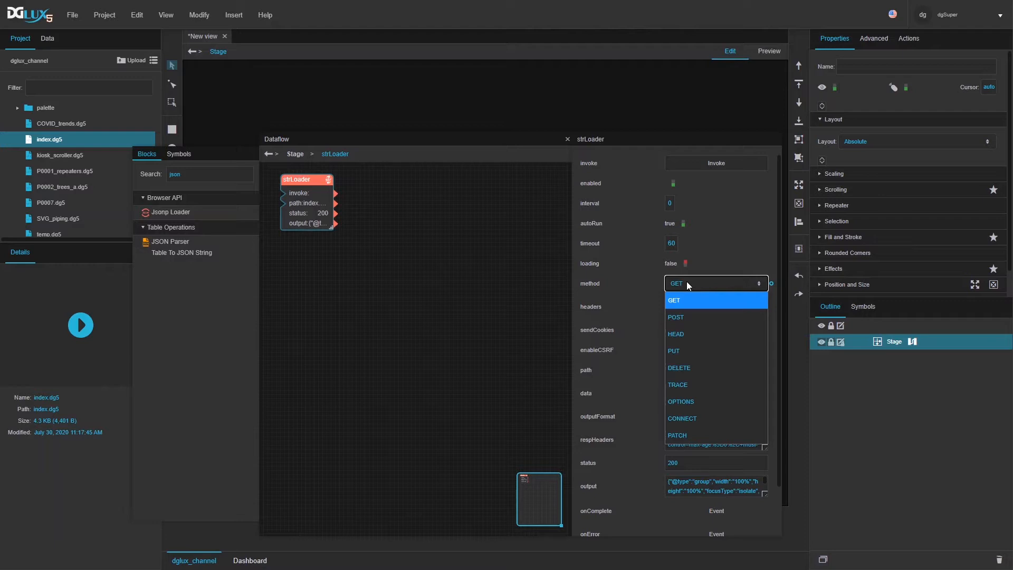
left_click(687, 283)
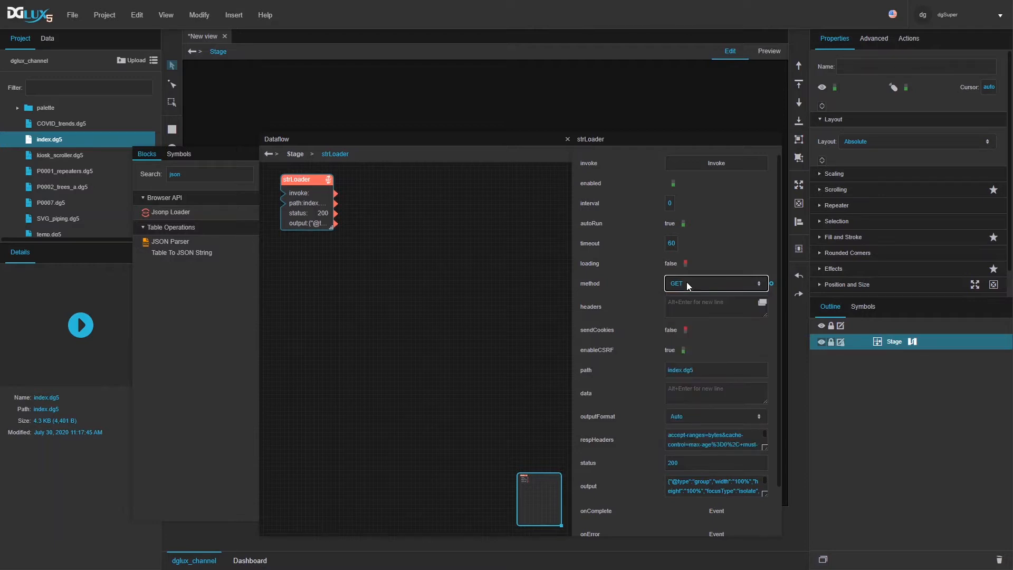
scroll(683, 337, "down", 1)
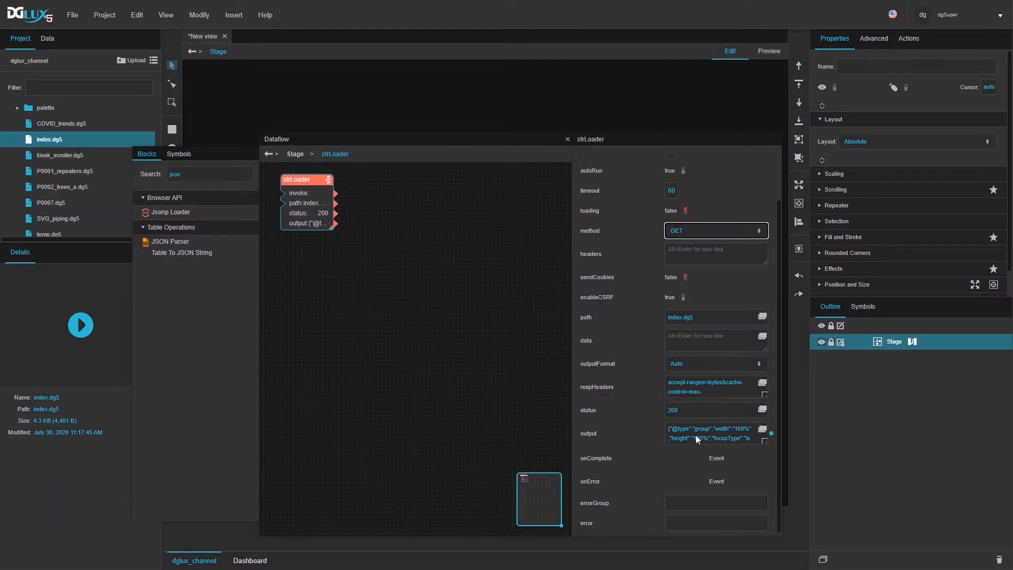
scroll(695, 434, "up", 1)
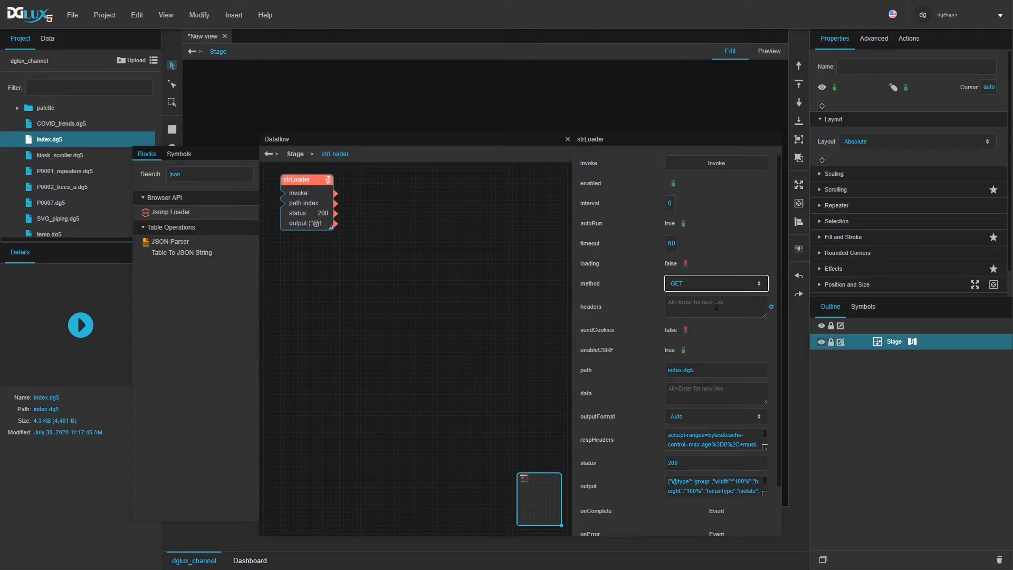
Step: Invoke strLoader, set autoRun to false, and invoke it again
left_click(690, 158)
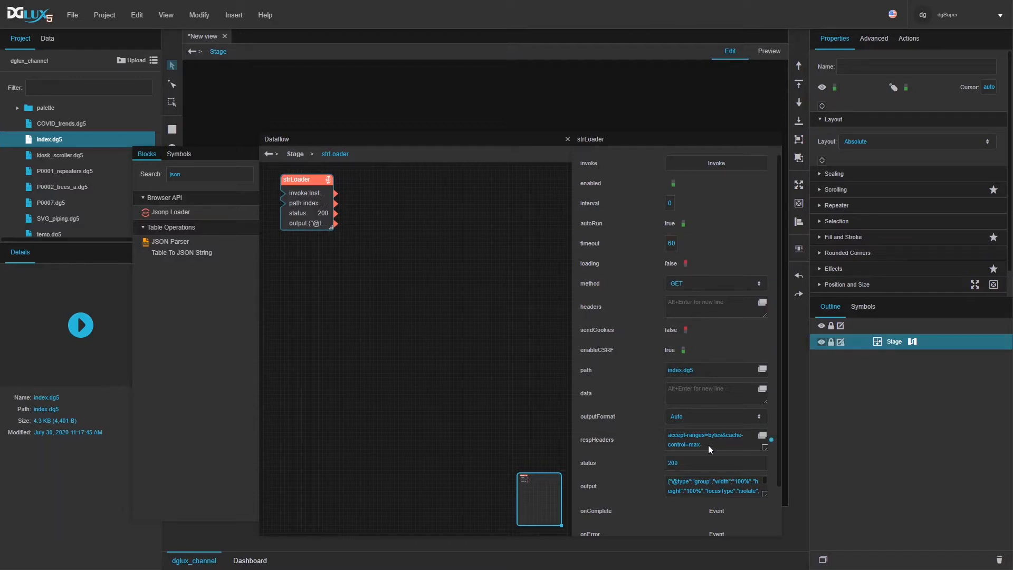
left_click(676, 222)
left_click(708, 163)
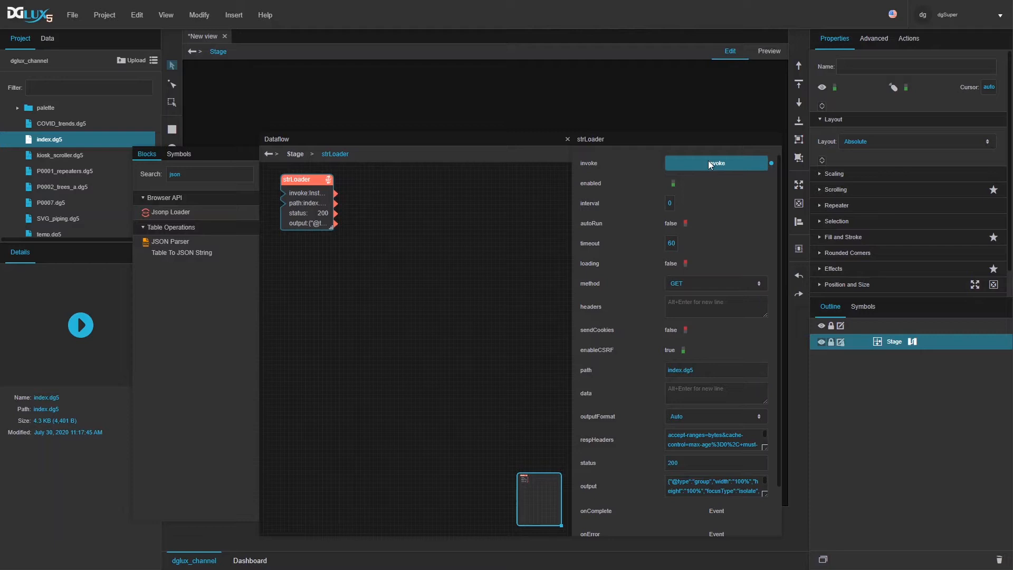
left_click_drag(348, 134, 406, 103)
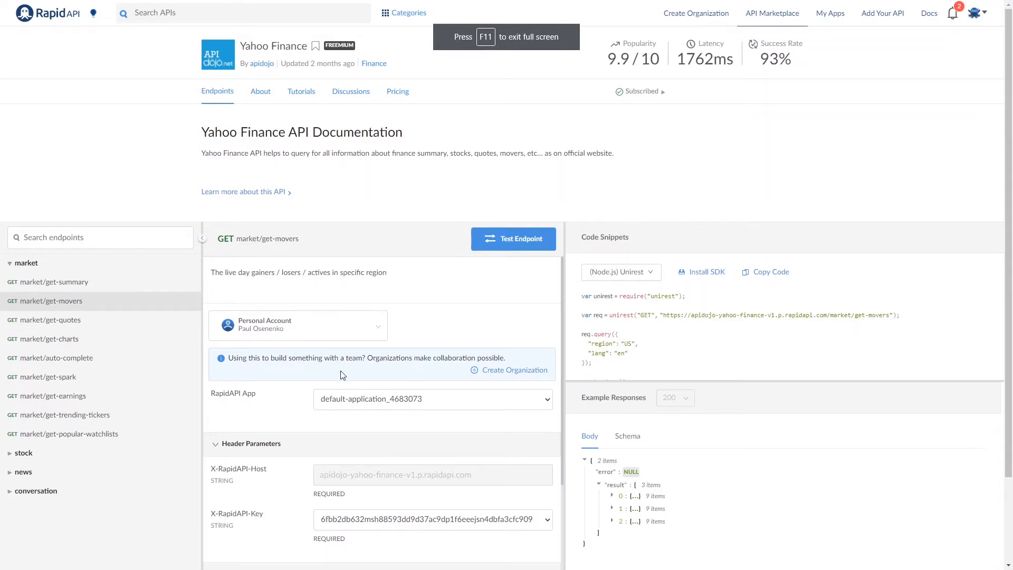
Step: Open the Yahoo Finance market/get-summary endpoint in RapidAPI's sidebar
scroll(348, 380, "down", 3)
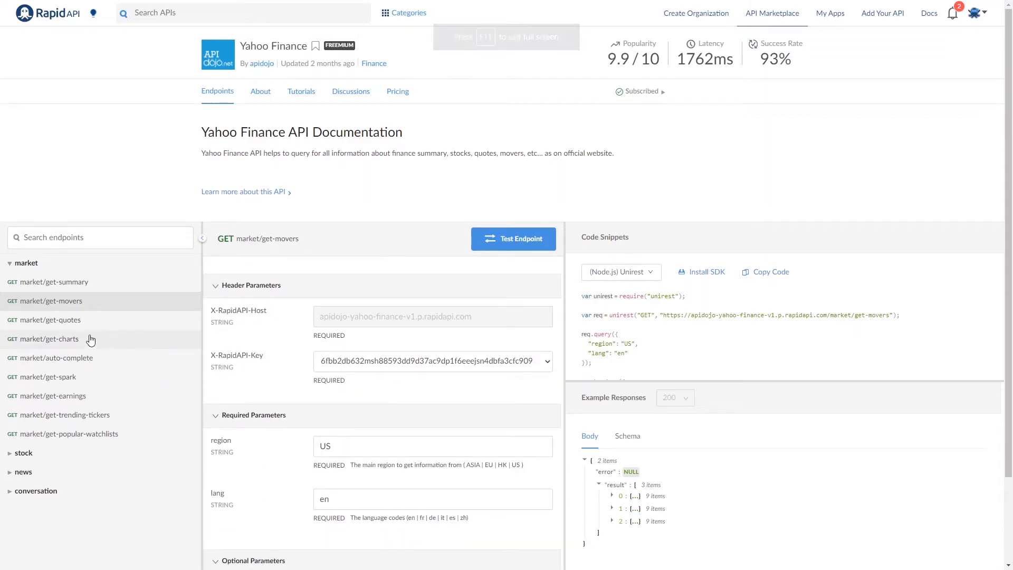
scroll(68, 302, "down", 2)
scroll(70, 306, "up", 2)
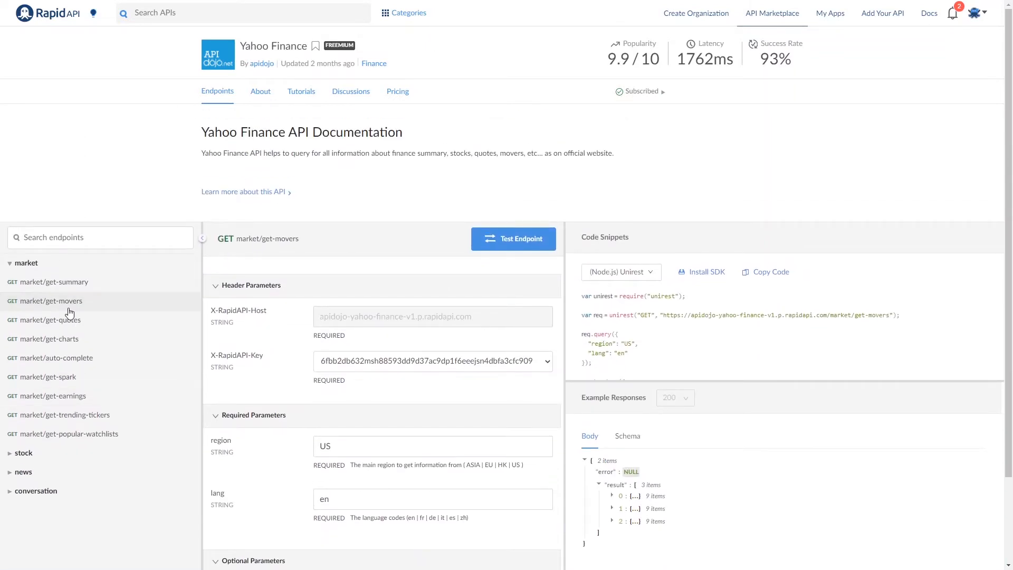
left_click(74, 287)
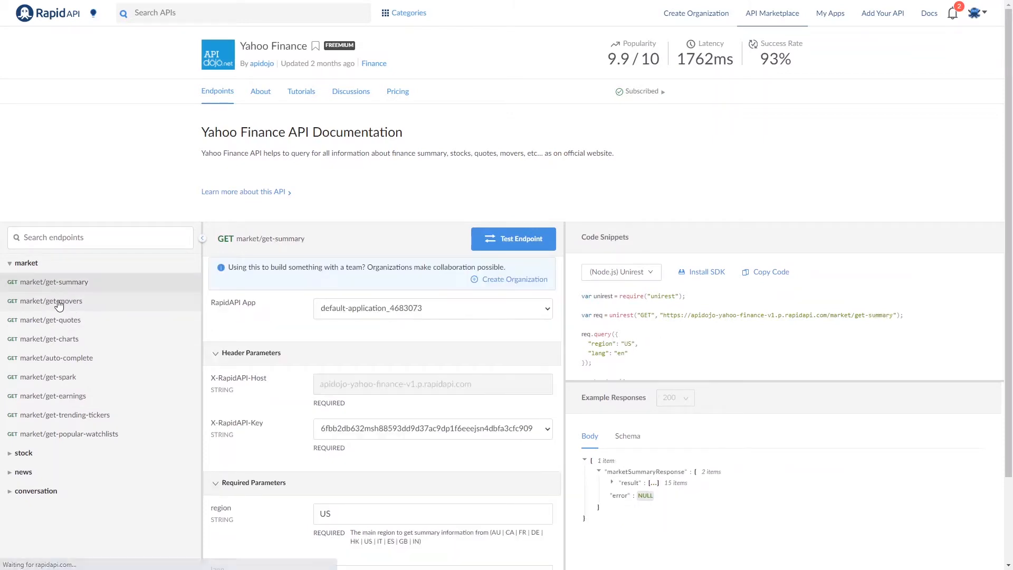
left_click(53, 301)
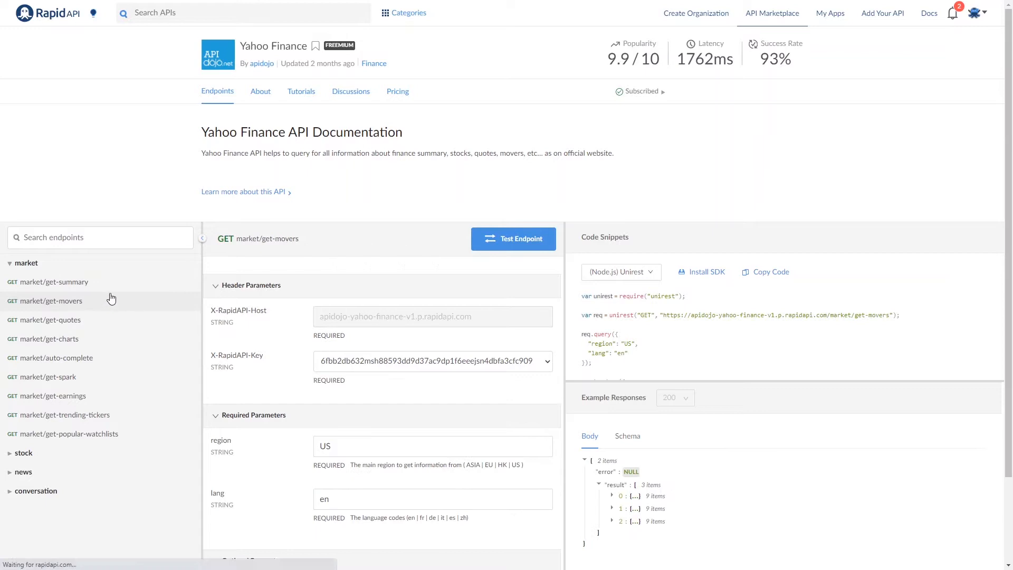
left_click(74, 286)
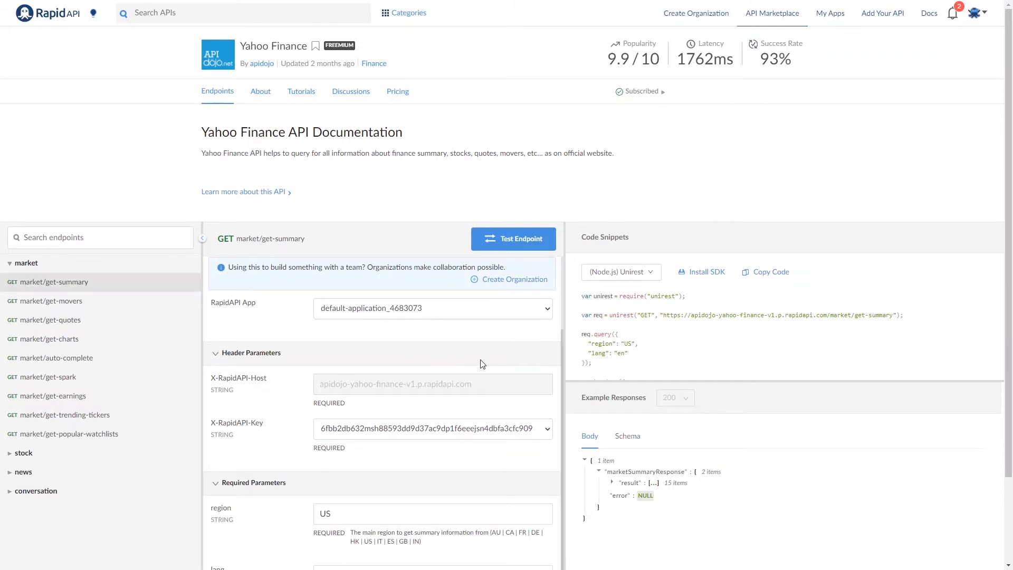
Step: Select the X-RapidAPI-Host value and return to DGLux5
scroll(452, 353, "down", 2)
scroll(452, 355, "up", 2)
left_click_drag(563, 341, 589, 342)
triple_click(413, 386)
key("ctrl+c")
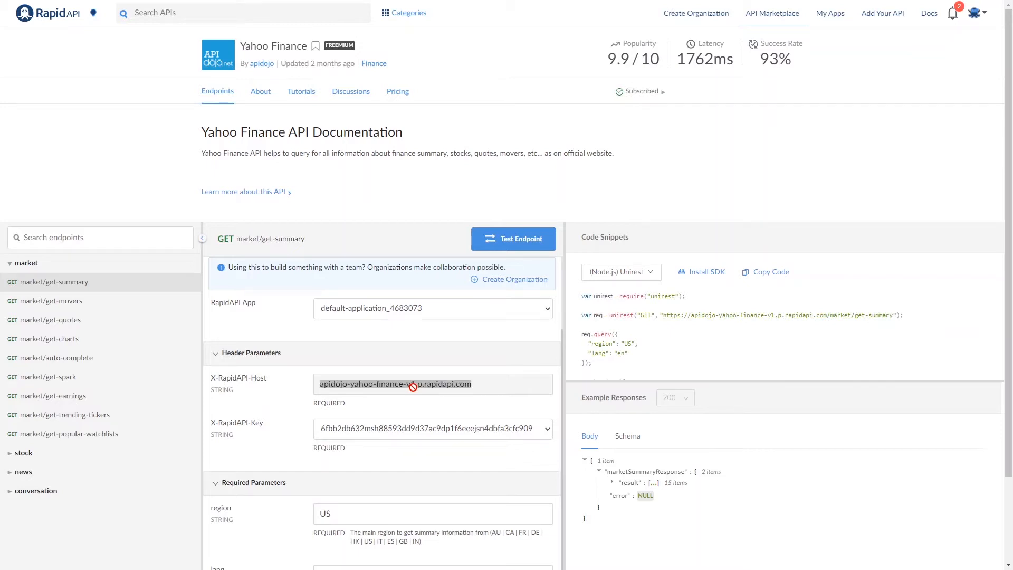
key("alt+Tab")
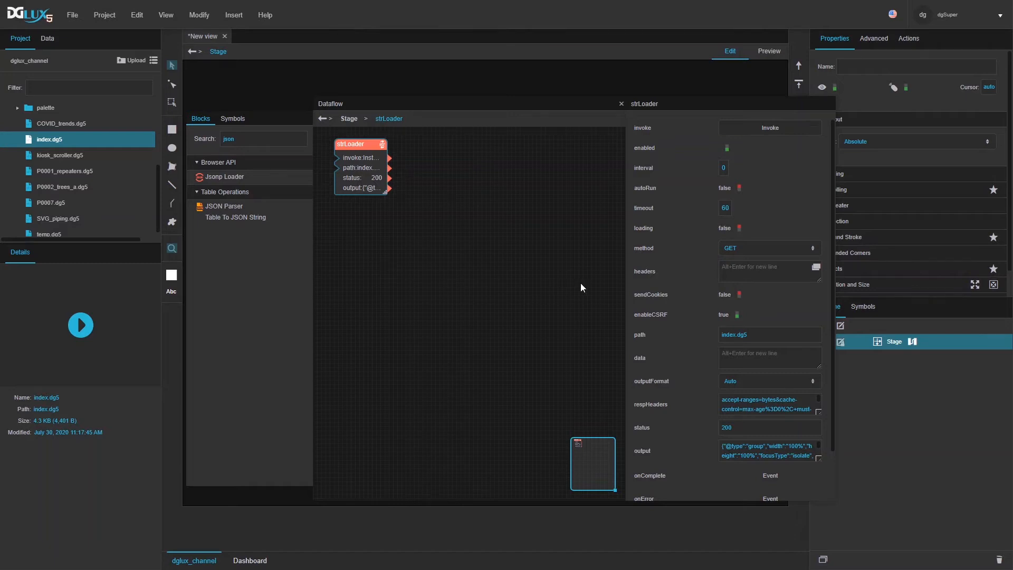
Step: Search 'con' and add a Concatenate block to the dataflow canvas
triple_click(758, 336)
left_click_drag(364, 144, 452, 141)
double_click(277, 137)
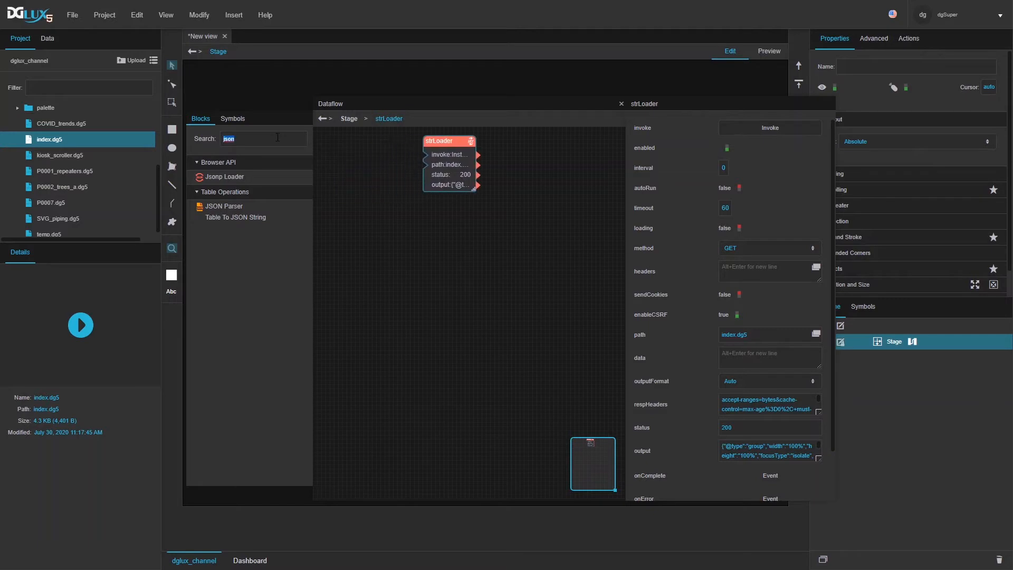
type("con")
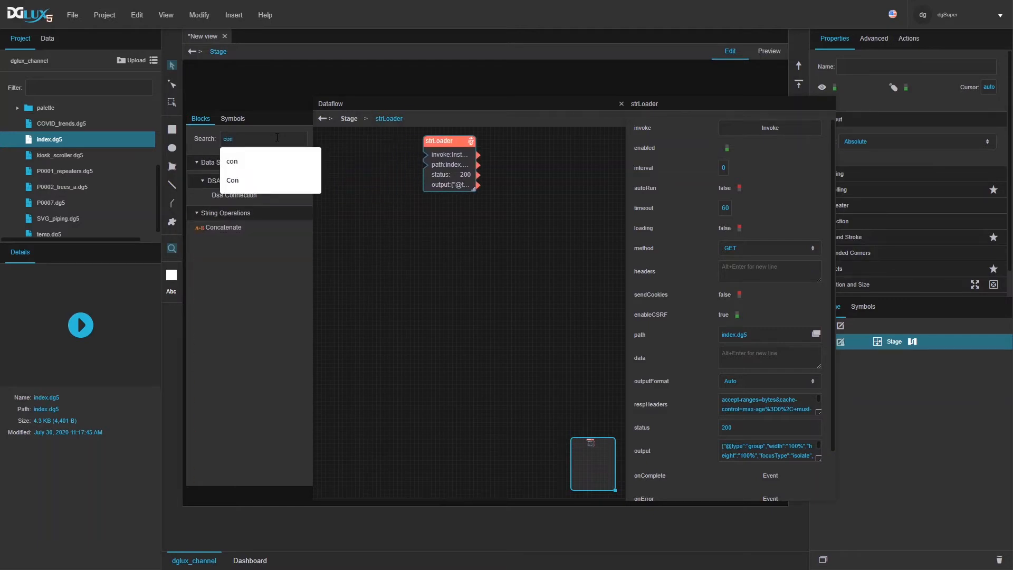
left_click_drag(213, 227, 327, 135)
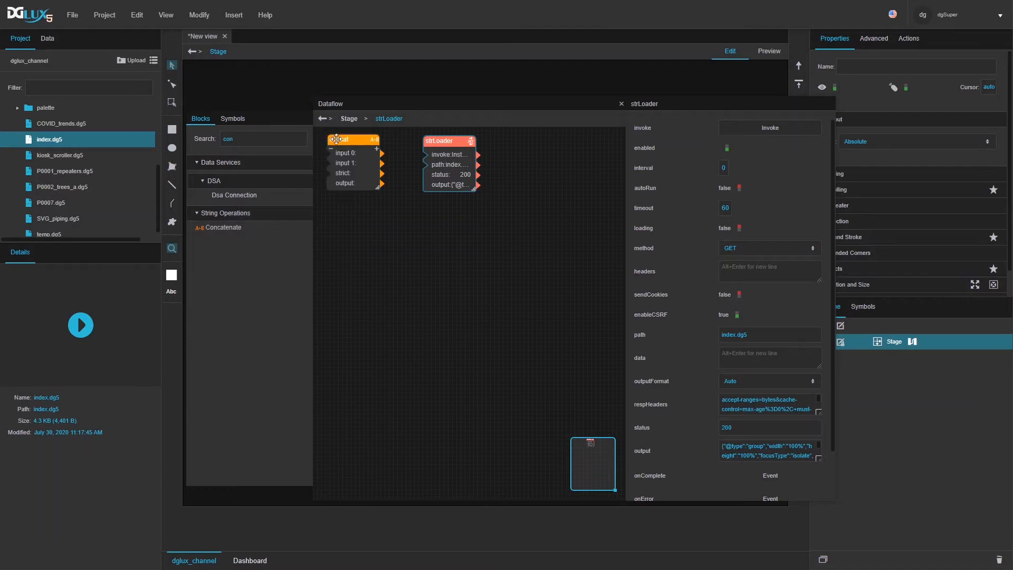
Step: Paste apidojo-yahoo-finance-v1.p.rapidapi.com into the concat block's input 0
left_click(759, 129)
key("ctrl+v")
left_click_drag(836, 306, 934, 304)
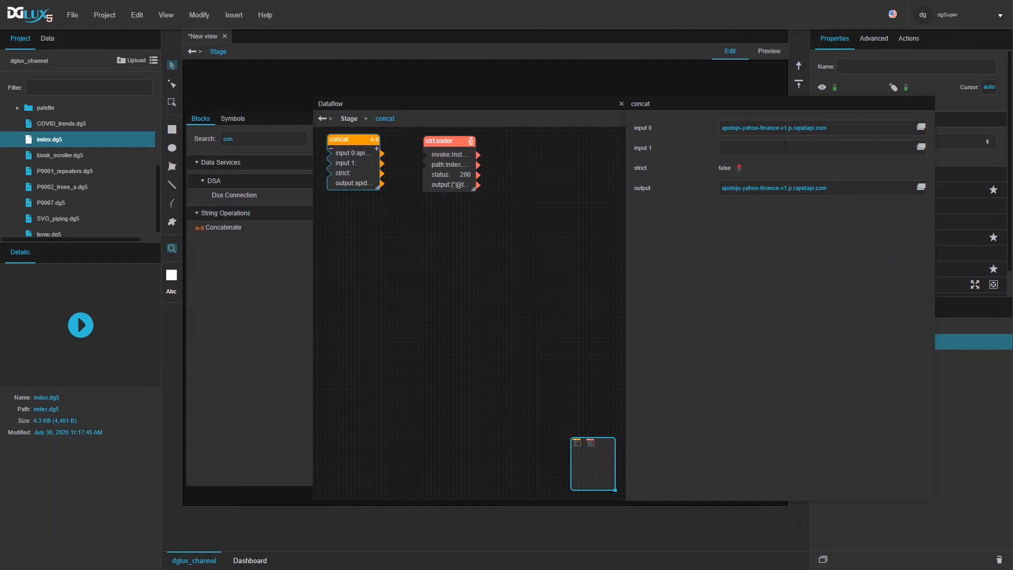
key("alt+Tab")
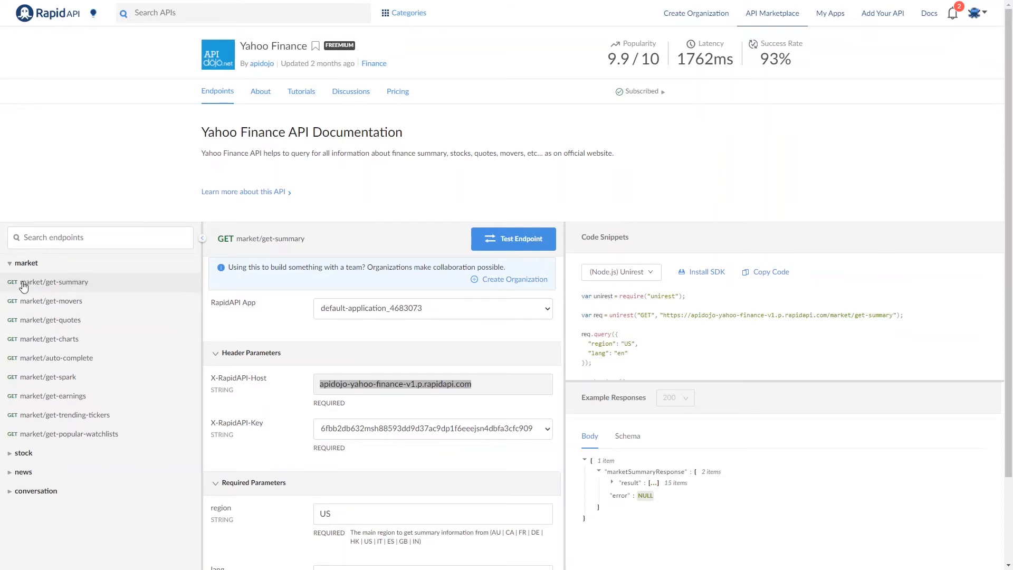
Step: Select market/get-summary in the get-summary snippet's request URL
left_click(62, 288)
scroll(356, 342, "up", 2)
scroll(356, 342, "up", 2)
scroll(401, 373, "down", 3)
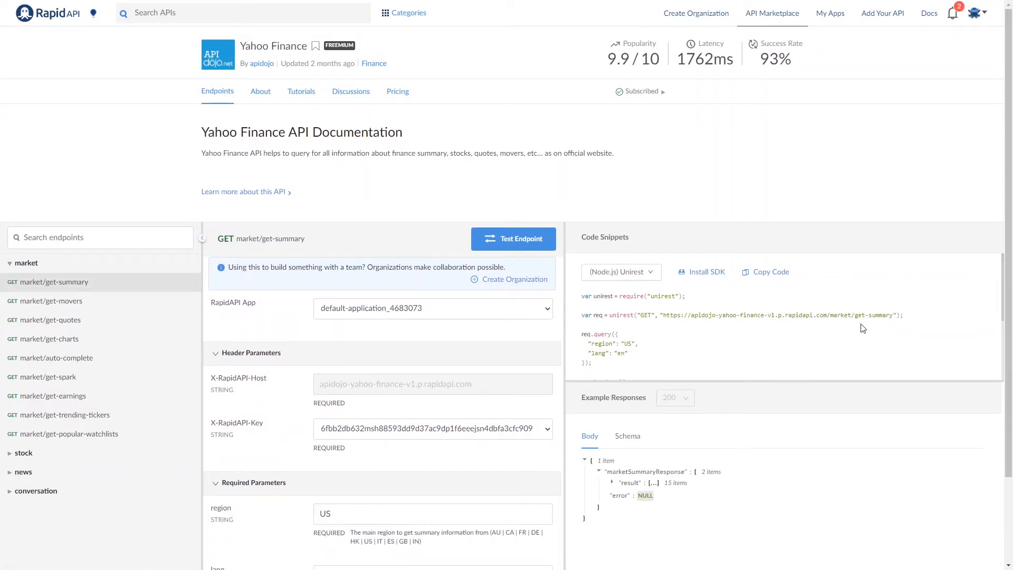
left_click_drag(830, 315, 893, 313)
key("alt+Tab")
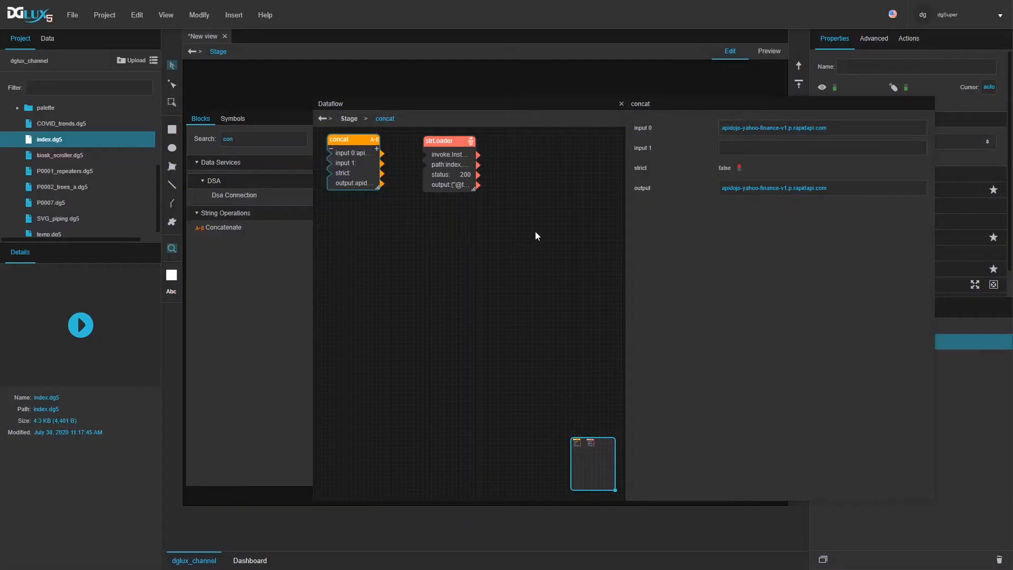
left_click(817, 151)
type("market/get-summary")
left_click(723, 128)
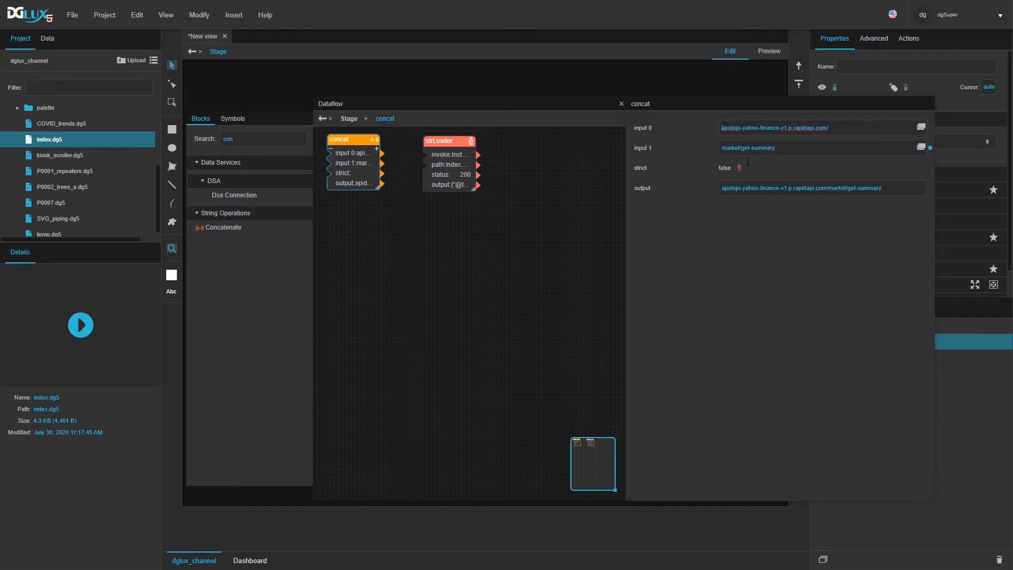
type("https://")
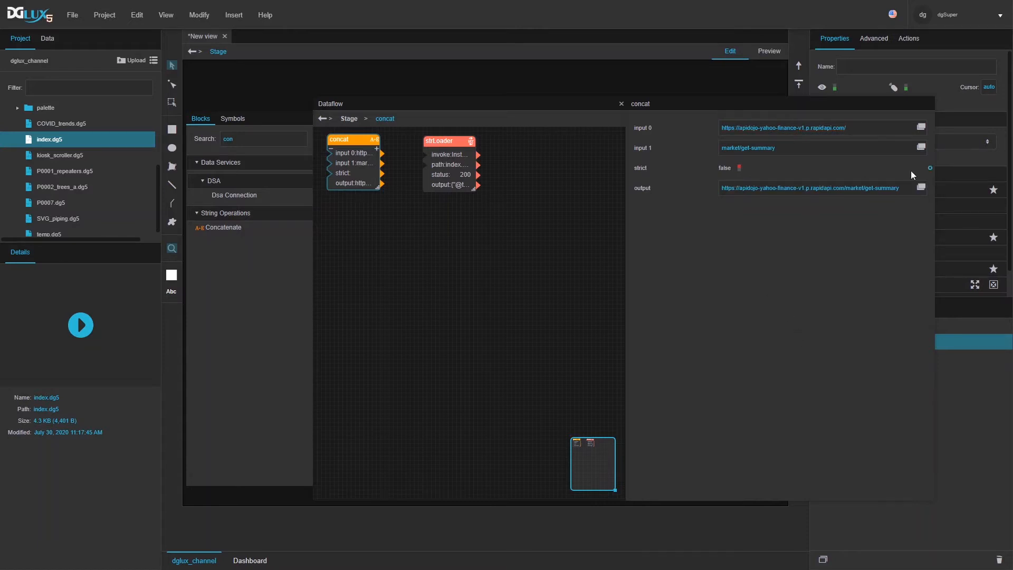
left_click(437, 176)
Step: Wire concat's output into strLoader's path and invoke it, getting a 401 missing-key error
left_click_drag(363, 183, 733, 335)
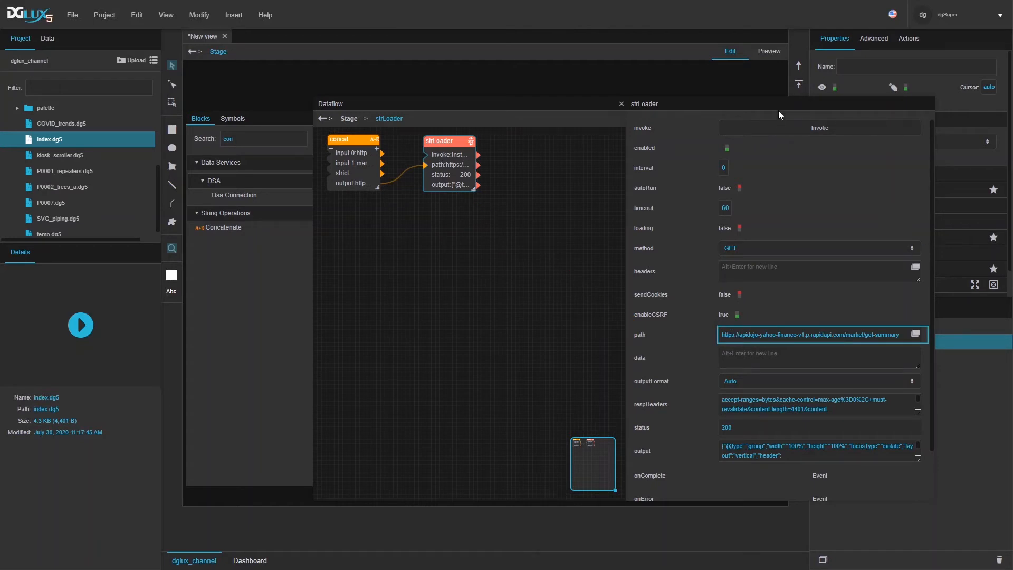
left_click(773, 130)
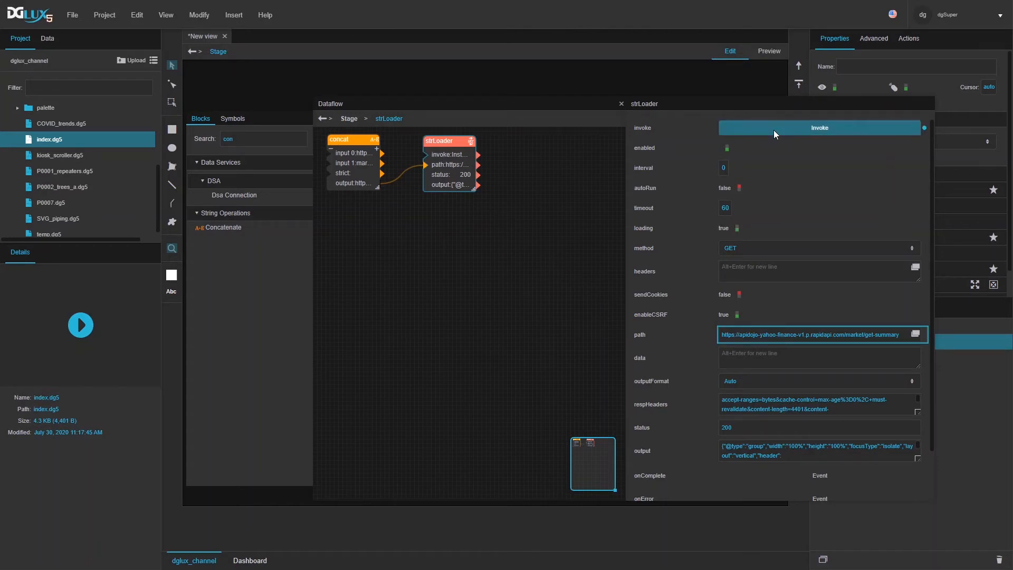
scroll(791, 429, "down", 2)
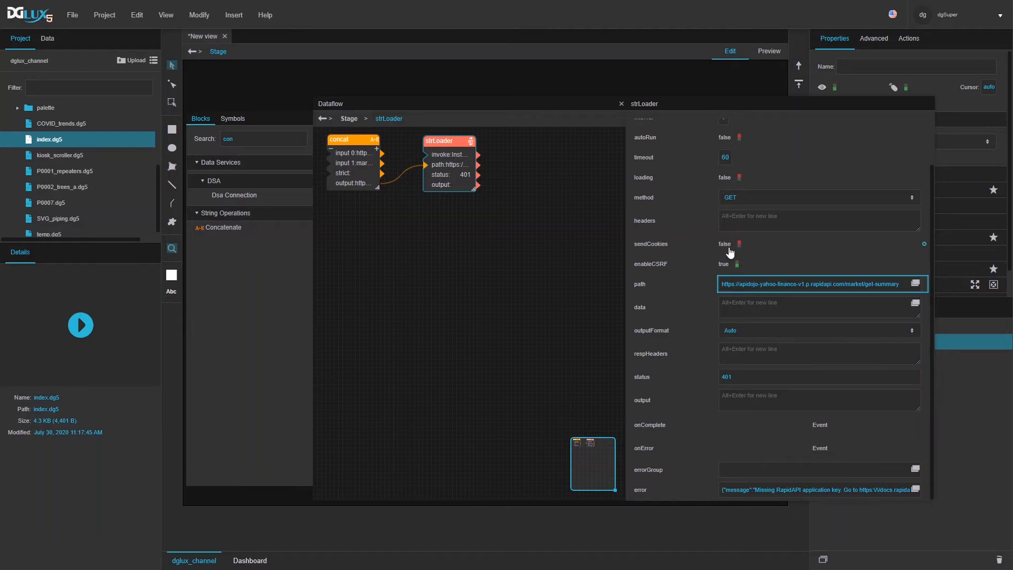
scroll(720, 258, "up", 2)
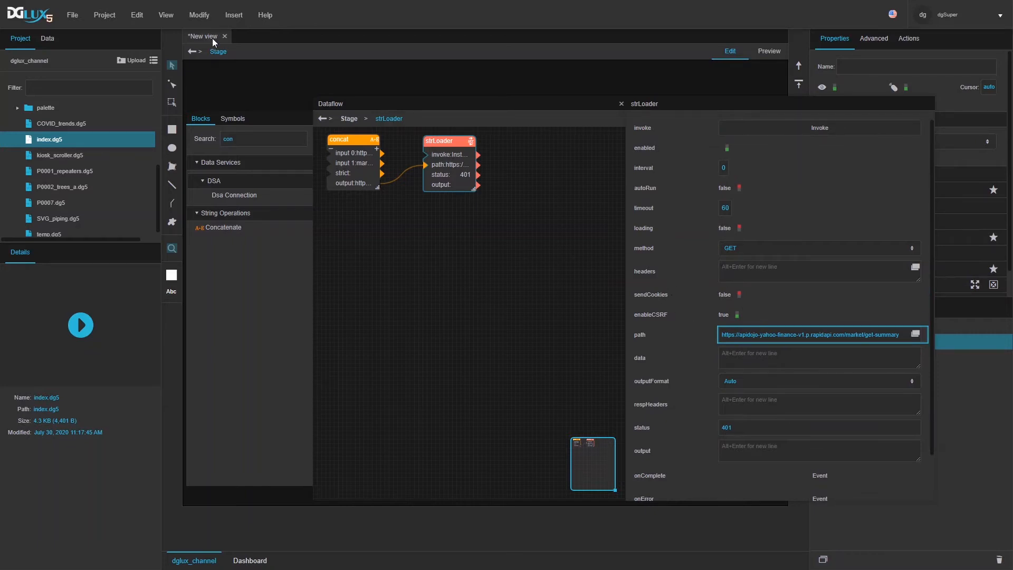
key("alt+Tab")
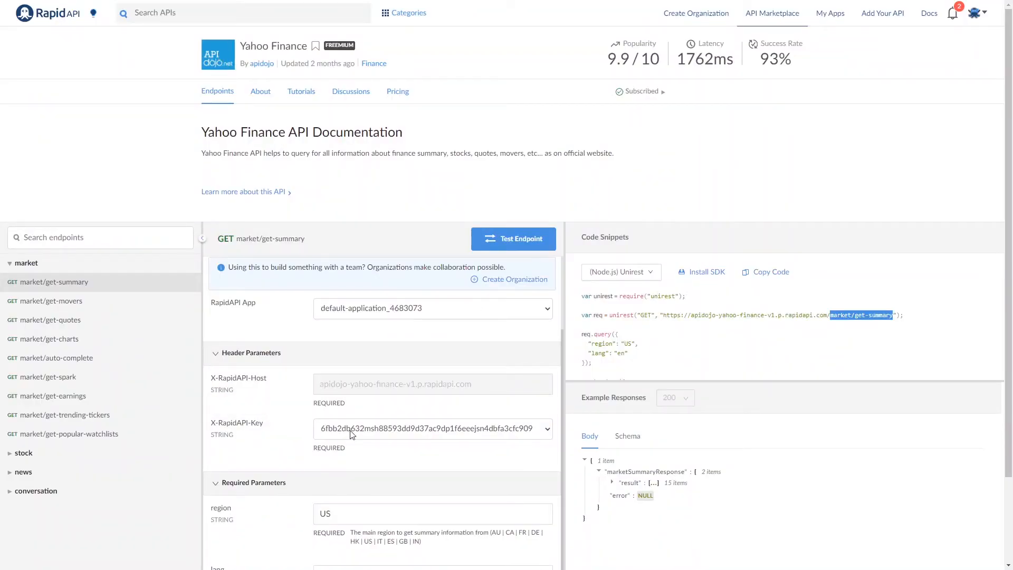
Step: Copy the X-RapidAPI-Key header name from RapidAPI into strLoader's headers editor
scroll(352, 381, "down", 1)
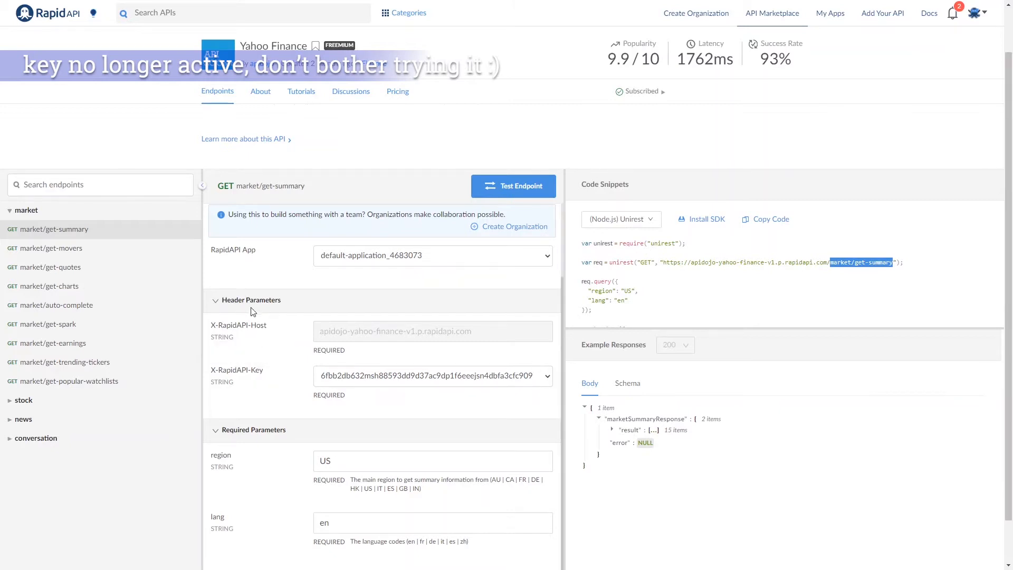
double_click(242, 371)
left_click(220, 372)
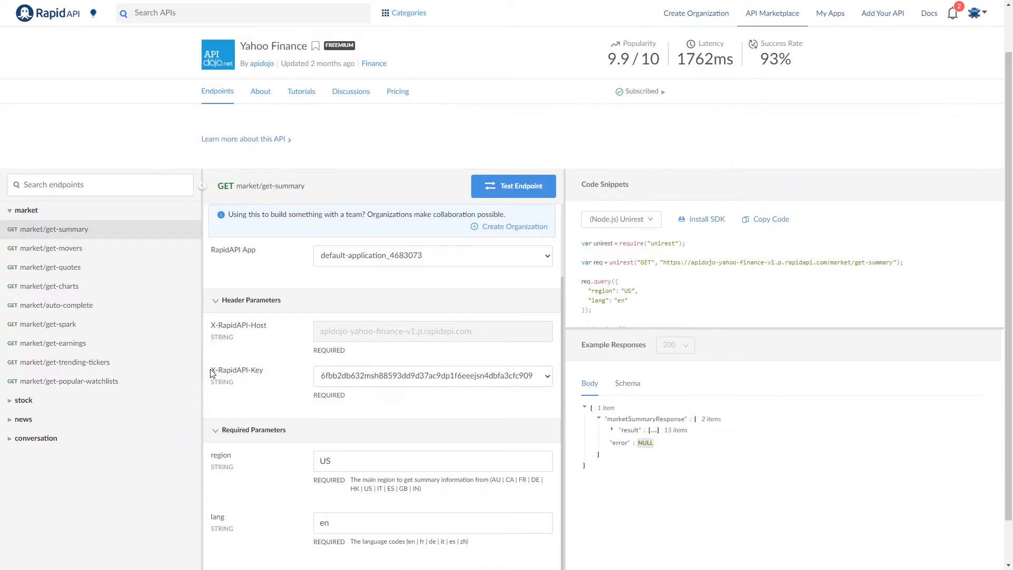
triple_click(224, 371)
key("ctrl+c")
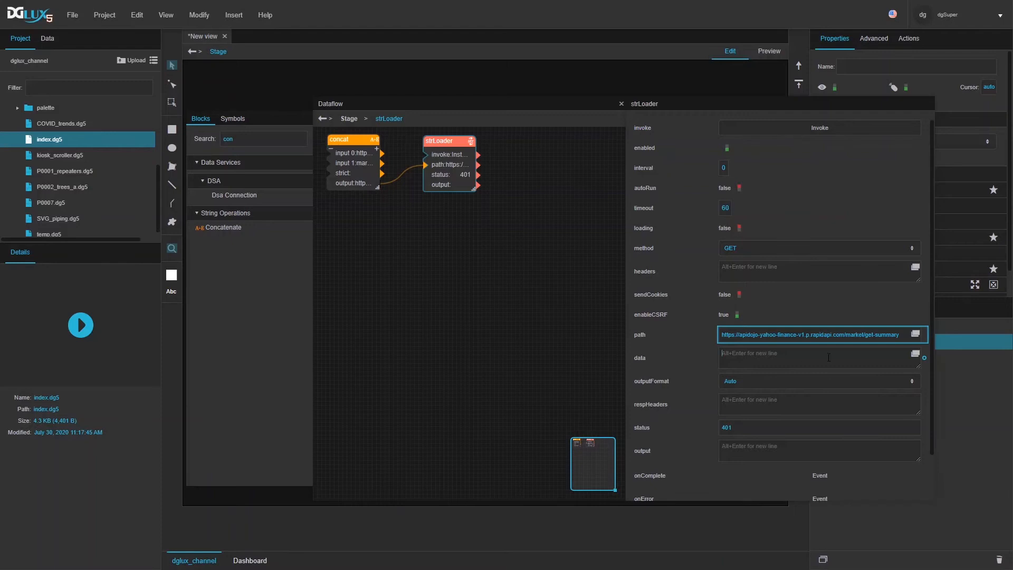
left_click(916, 268)
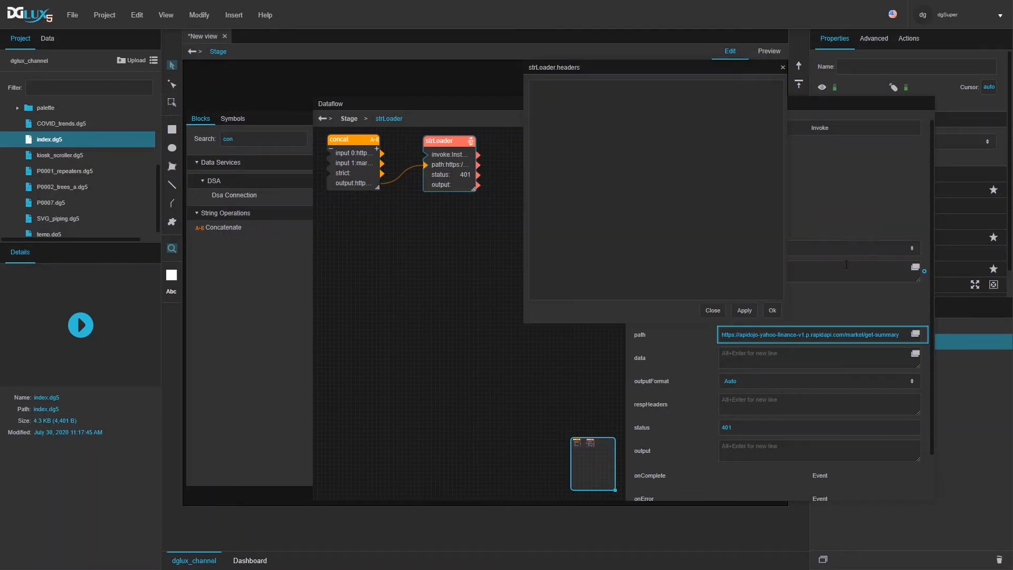
key("ctrl+v")
Step: Find and select the API key value in the market/get-summary code snippet
key("alt+Tab")
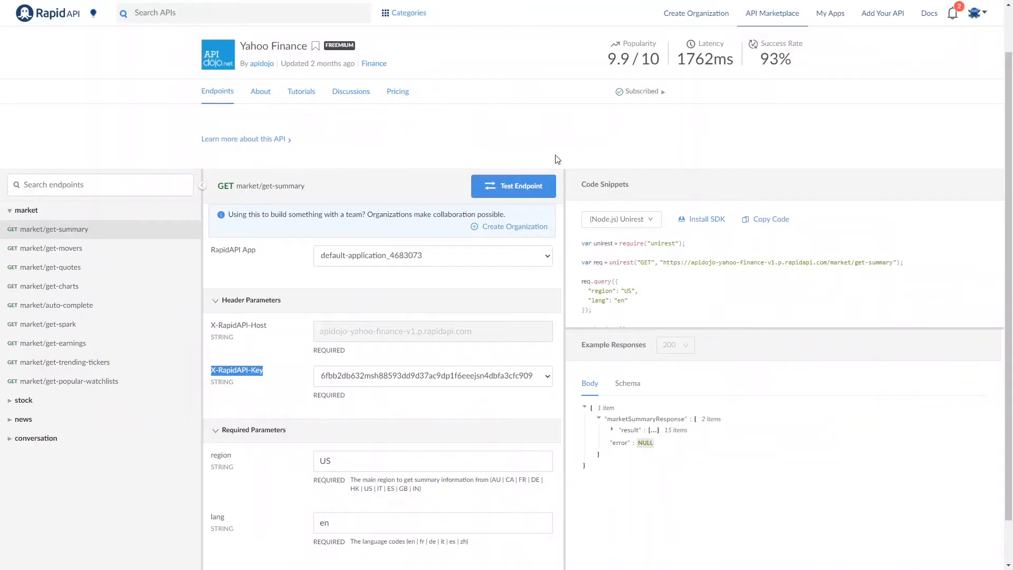
left_click(369, 386)
left_click(369, 382)
left_click(760, 277)
scroll(759, 278, "down", 2)
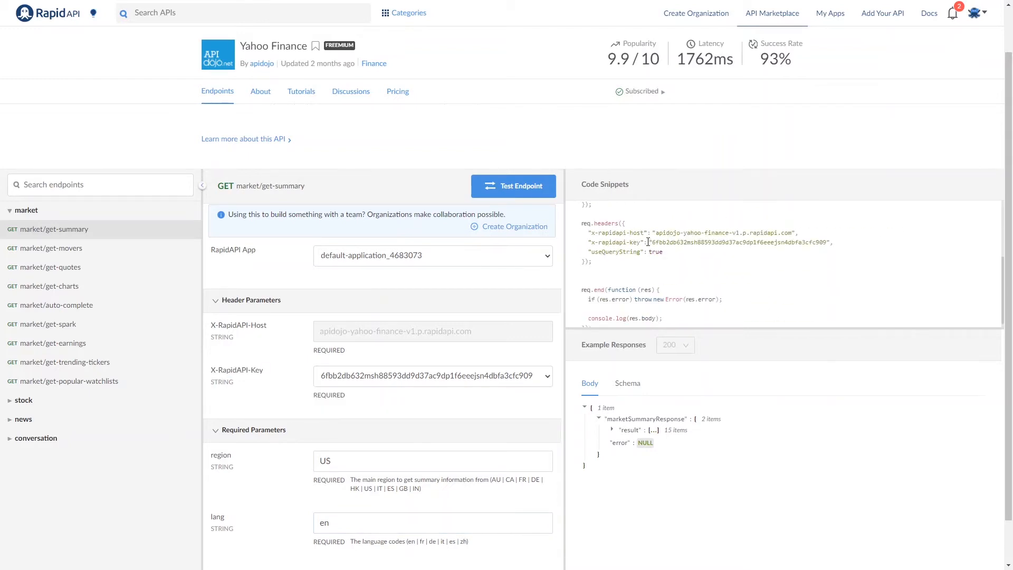
left_click_drag(651, 242, 828, 241)
key("ctrl+c")
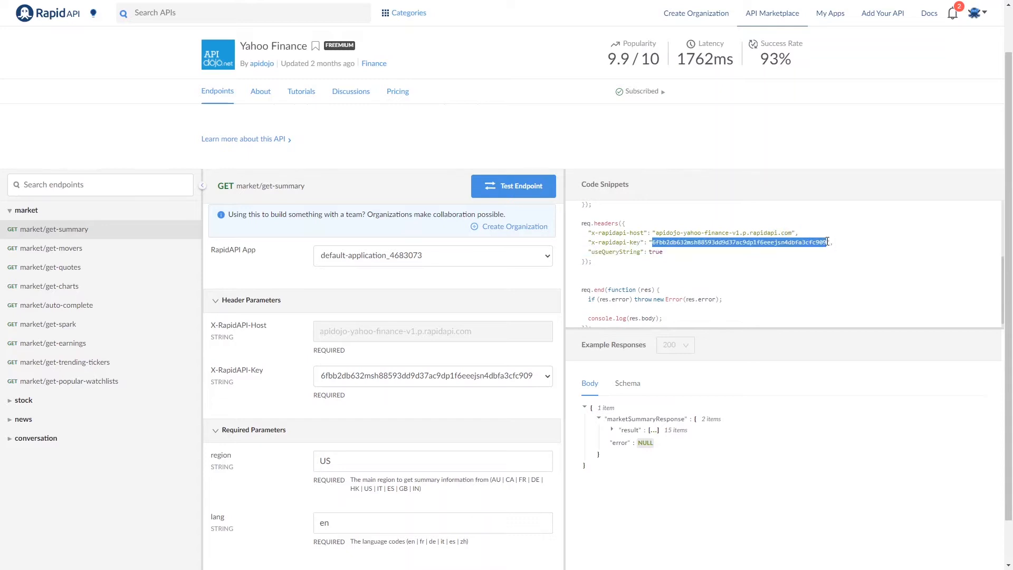
left_click(760, 266)
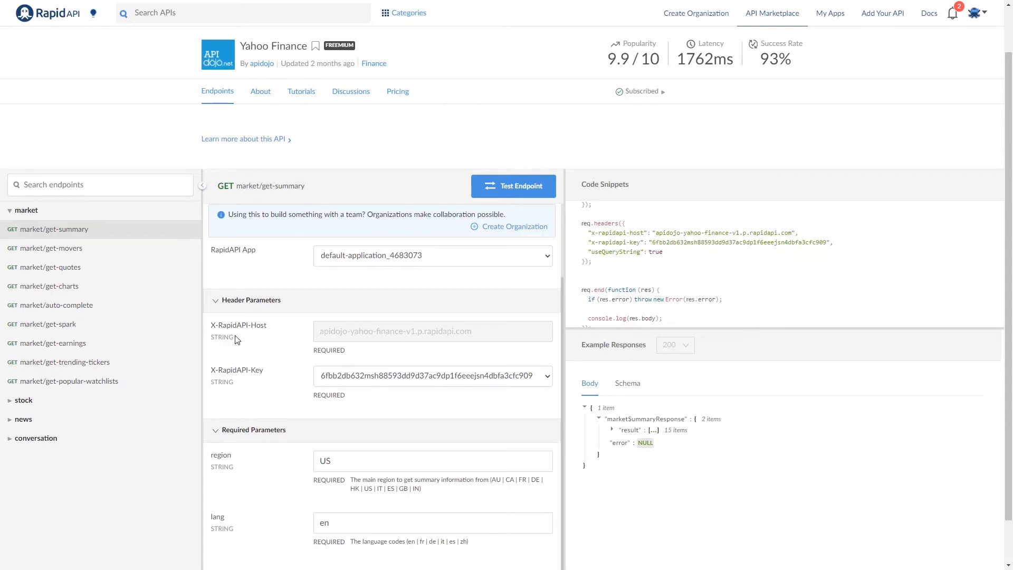
Step: Fill strLoader headers with X-RapidAPI-Key set to the API key plus &useQueryString=true, and apply
key("alt+Tab")
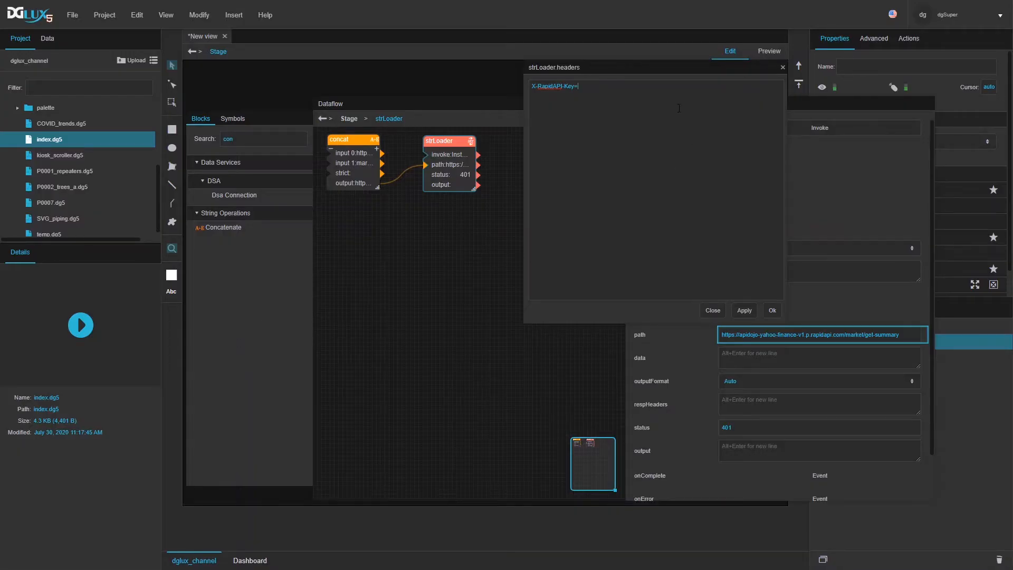
key("ctrl+v")
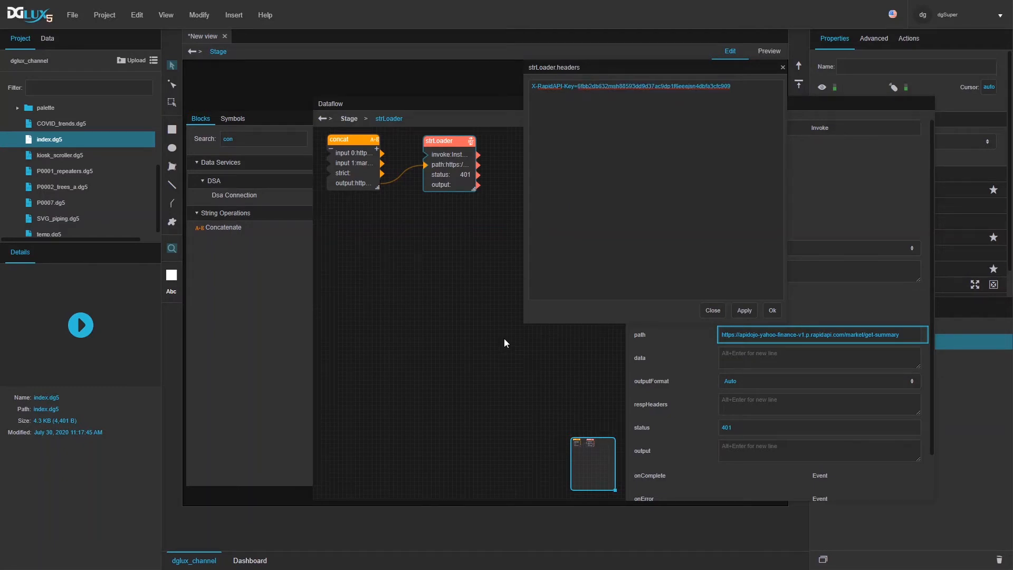
key("alt+Tab")
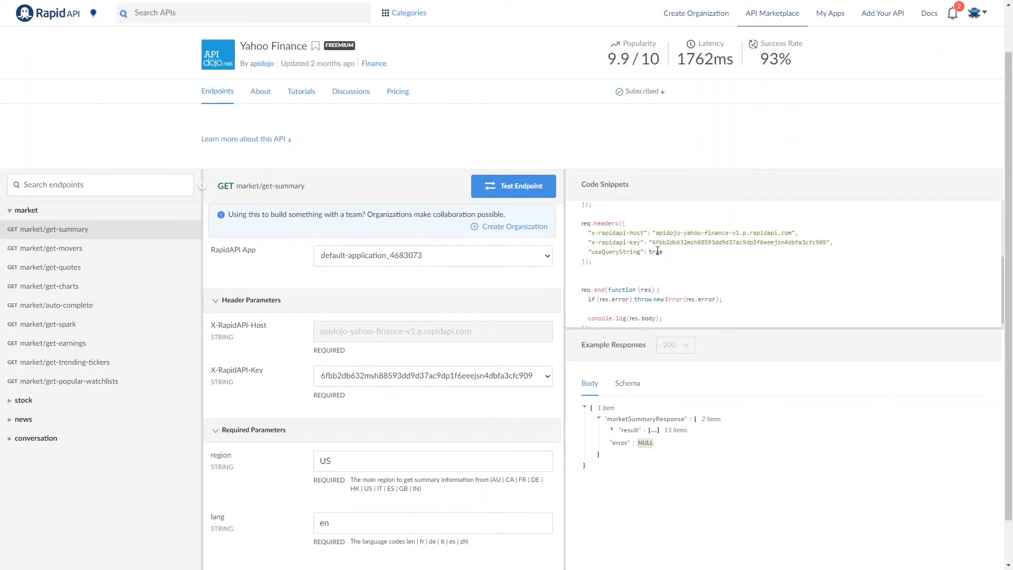
left_click_drag(641, 252, 595, 250)
key("ctrl+c")
key("alt+Tab")
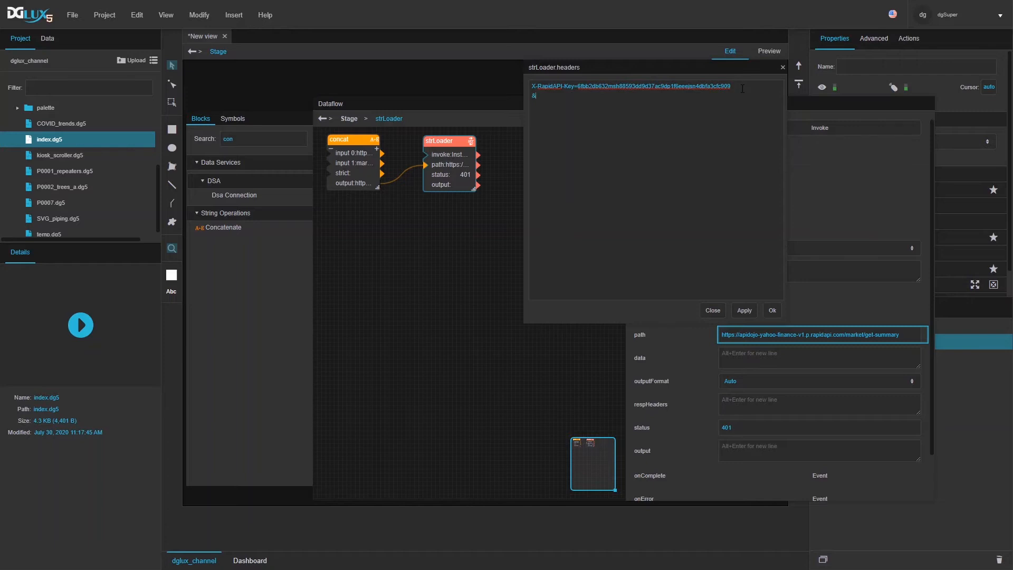
key("ctrl+v")
type("=true")
left_click(745, 310)
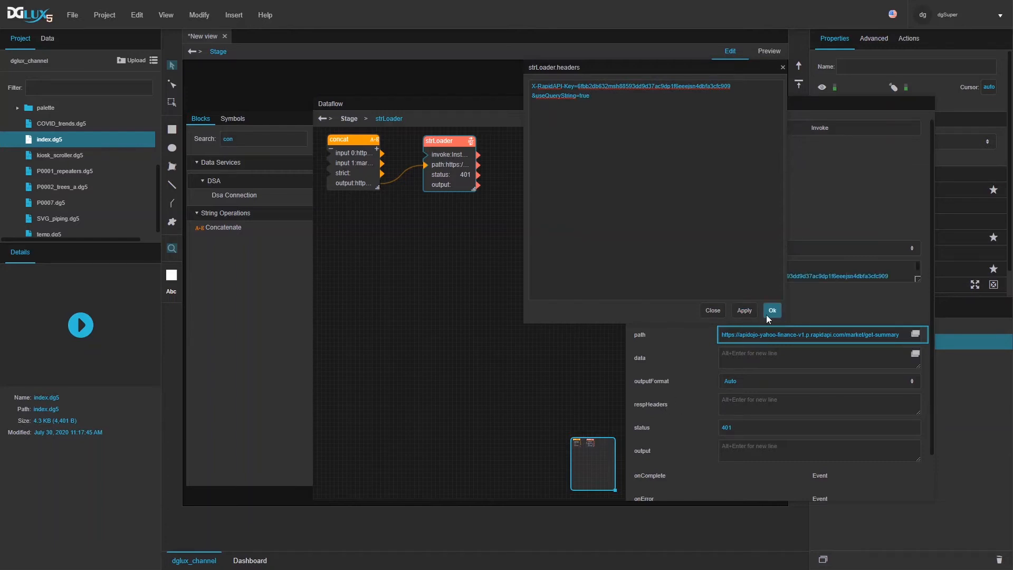
left_click(766, 314)
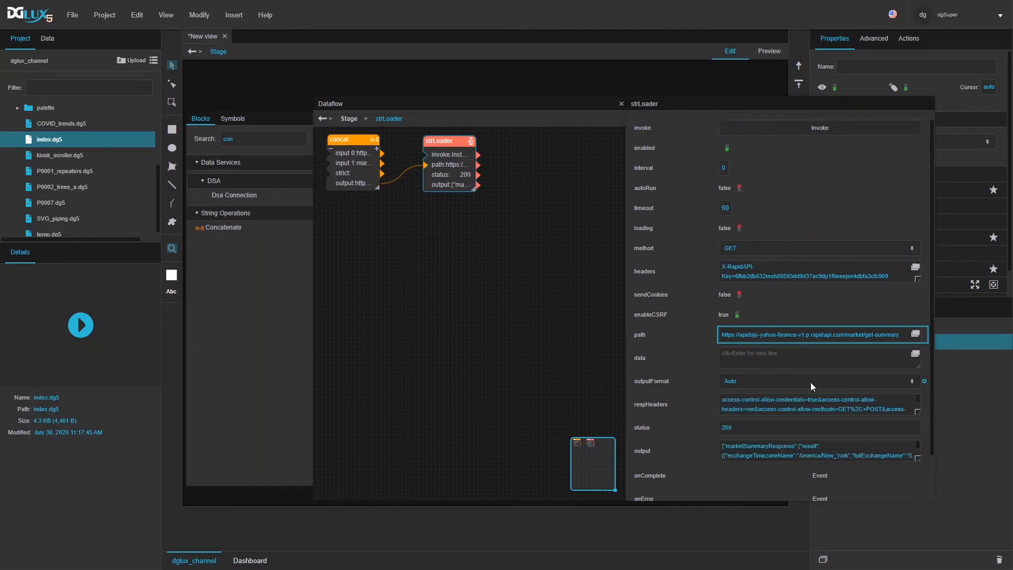
Step: Review strLoader's full JSON response and shift the block slightly left
scroll(811, 385, "down", 2)
left_click(915, 400)
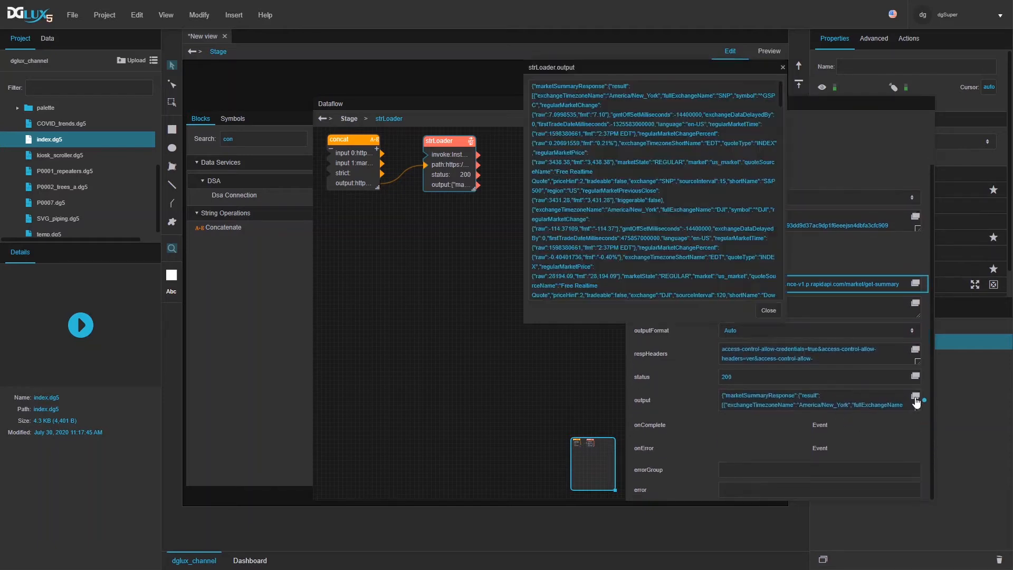
left_click(768, 310)
left_click_drag(449, 141, 431, 140)
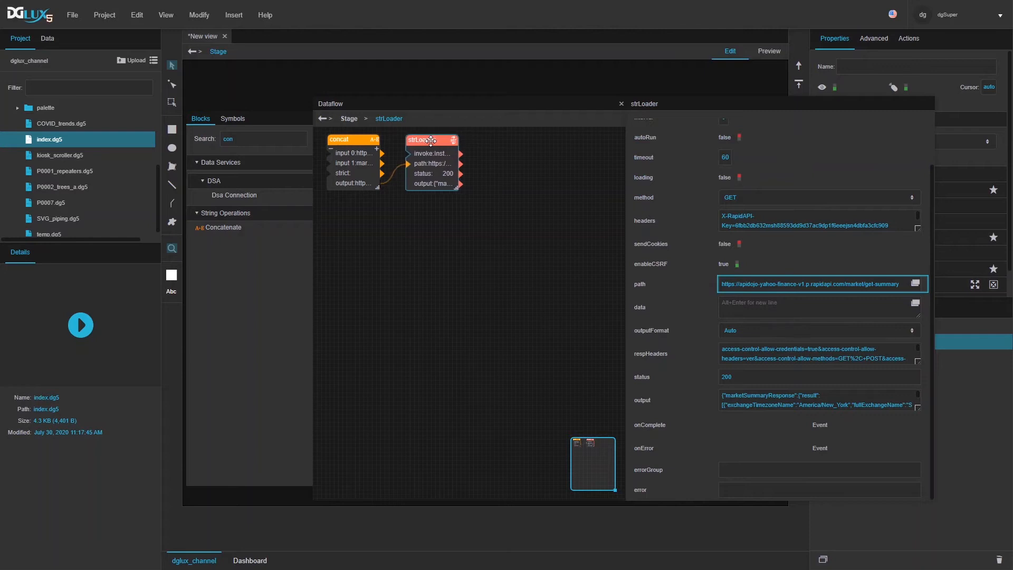
Step: Add a JSON Parser block right of strLoader and connect strLoader's output to it
double_click(259, 139)
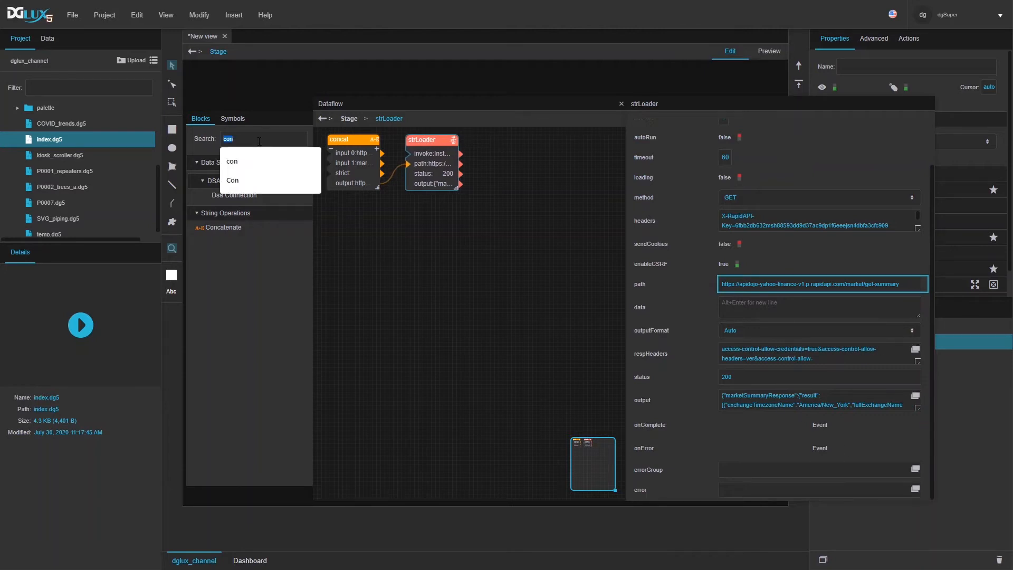
type("json")
left_click_drag(219, 206, 503, 140)
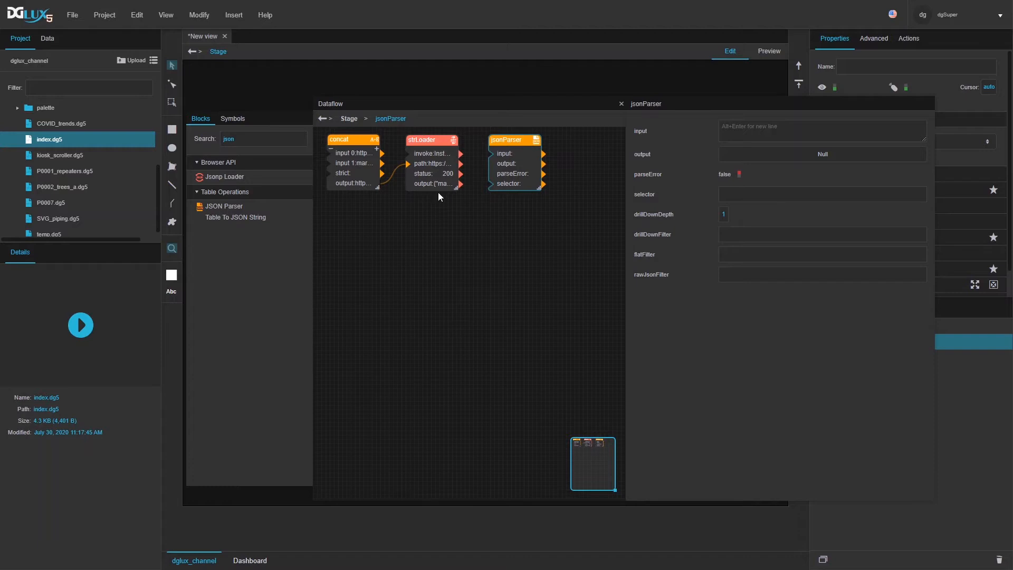
left_click_drag(442, 187, 501, 142)
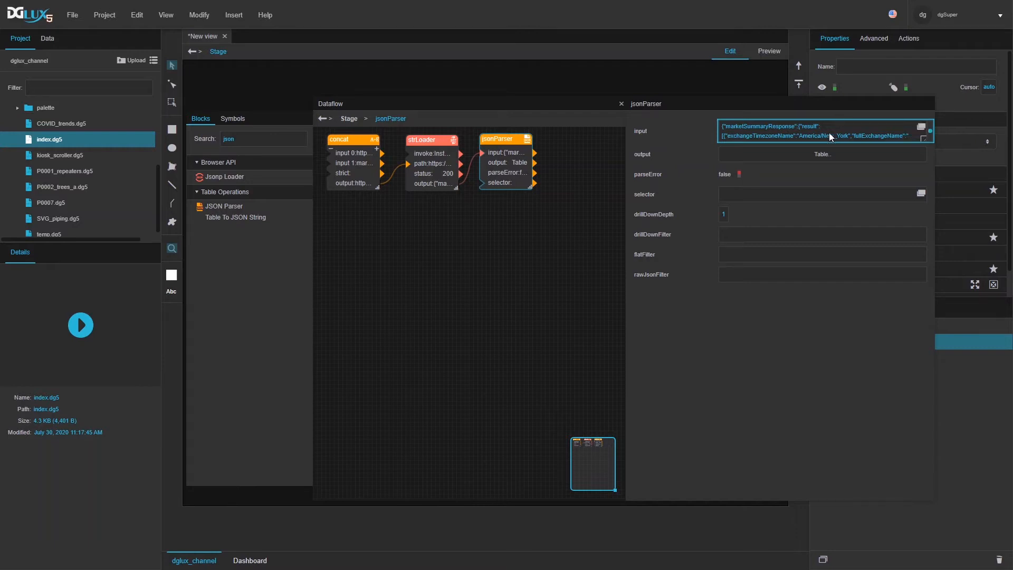
Step: Preview the parser's initial output table and inspect row 0
left_click(783, 153)
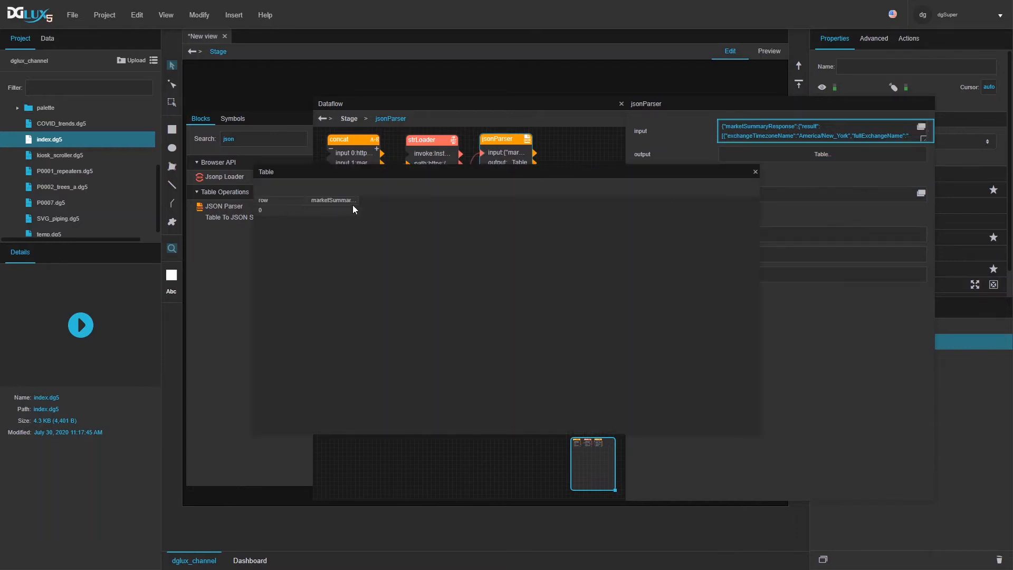
left_click_drag(357, 205, 410, 205)
left_click(360, 210)
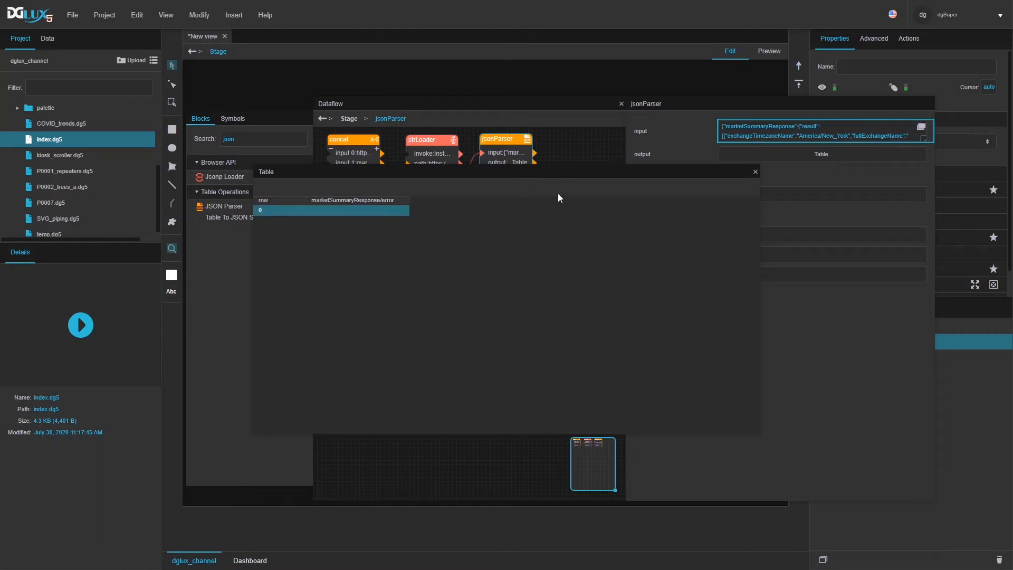
left_click(758, 171)
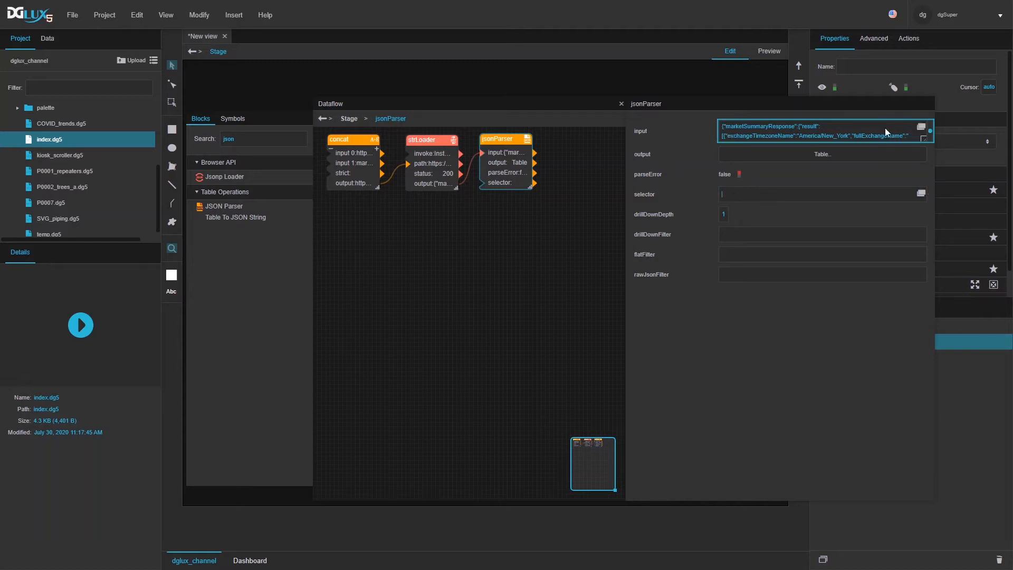
Step: Copy marketSummaryResponse from the JSON input into the parser's selector and preview the quote table
left_click(922, 127)
left_click_drag(535, 86, 603, 87)
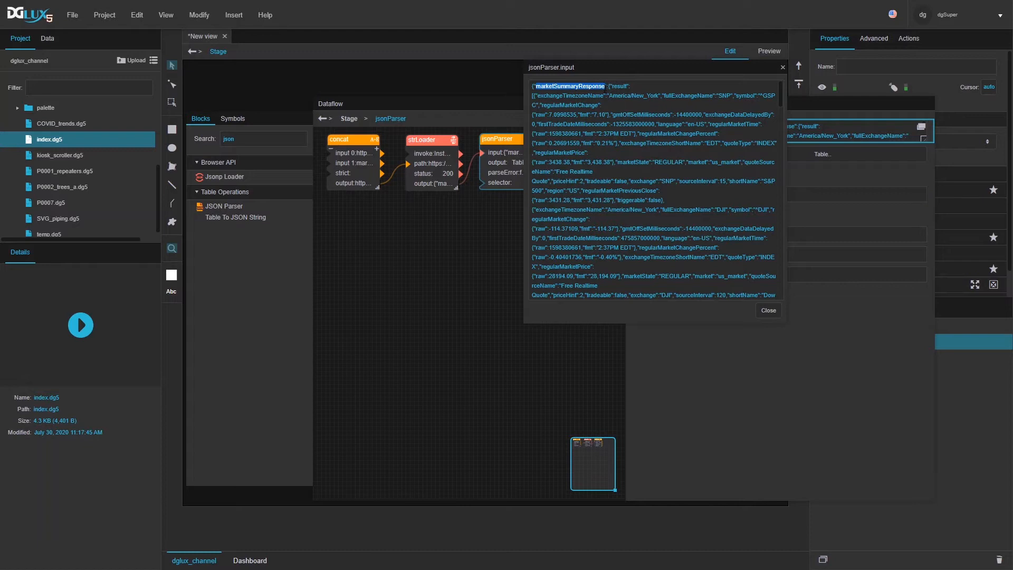
left_click(853, 428)
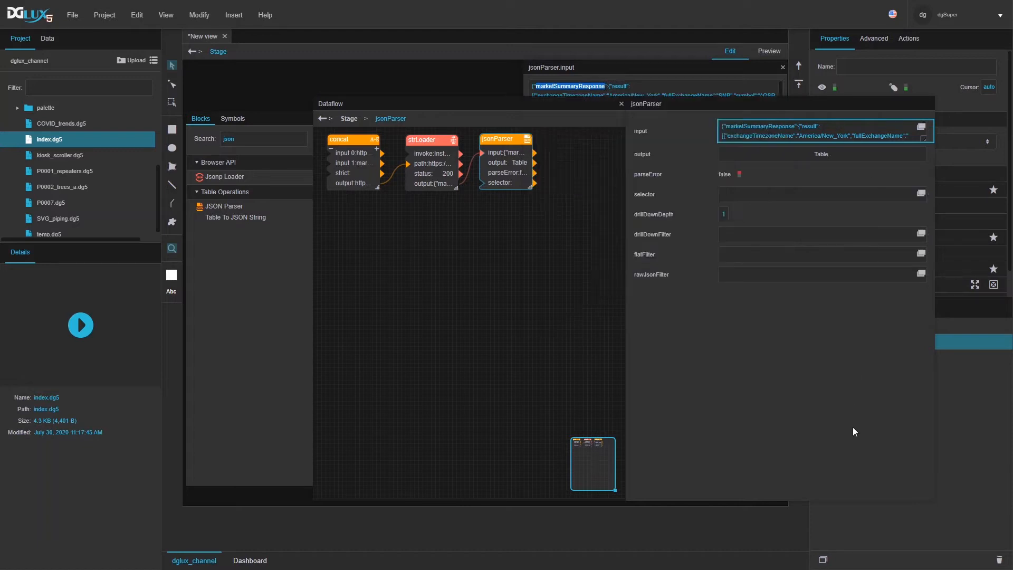
left_click(749, 190)
type("marketSummaryResponse")
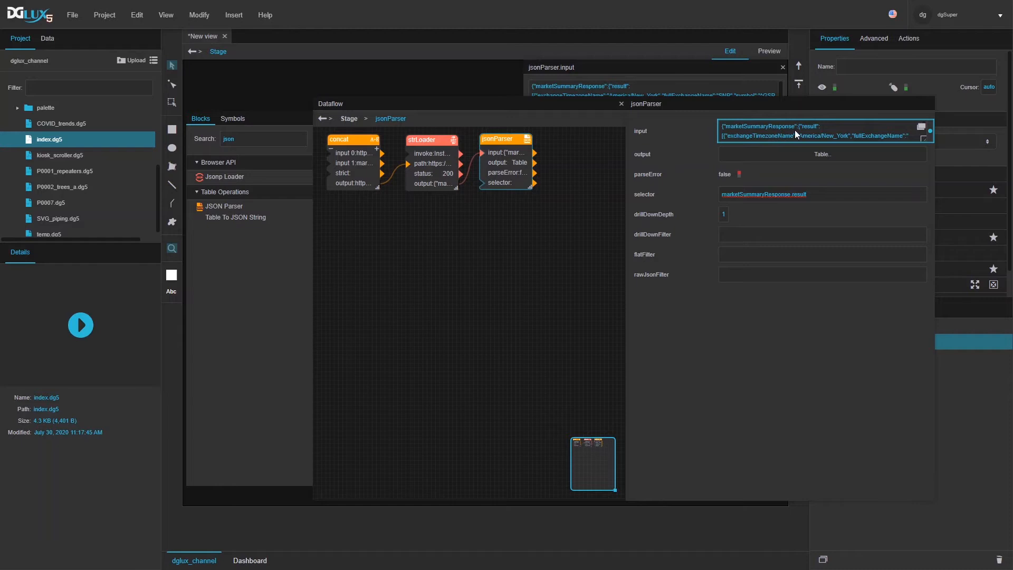
left_click(783, 67)
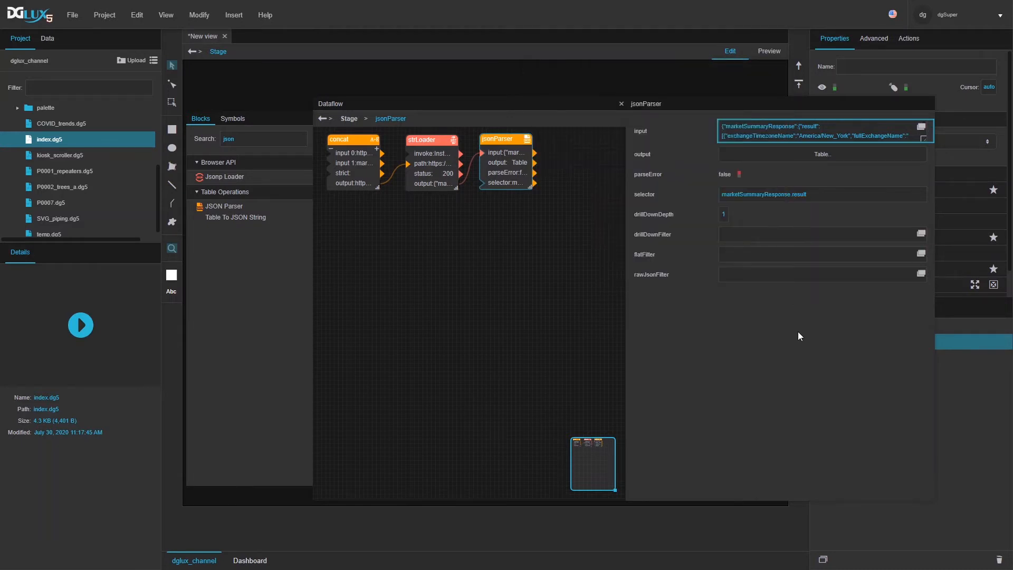
left_click(787, 154)
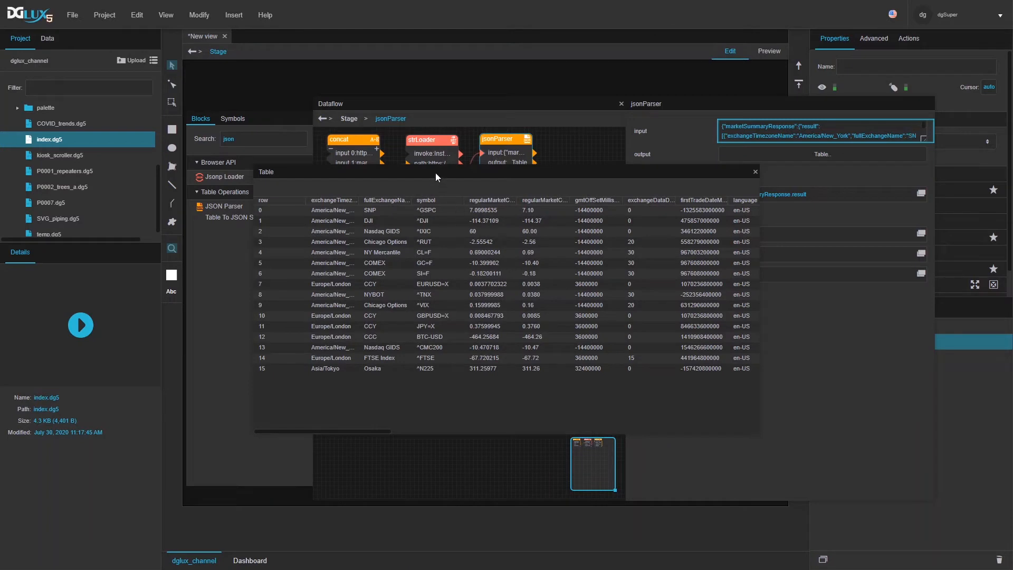
Step: Enlarge the quote table, widen the regularMarketChange raw and fmt columns, then close it
left_click_drag(436, 173, 343, 197)
left_click_drag(664, 457, 852, 440)
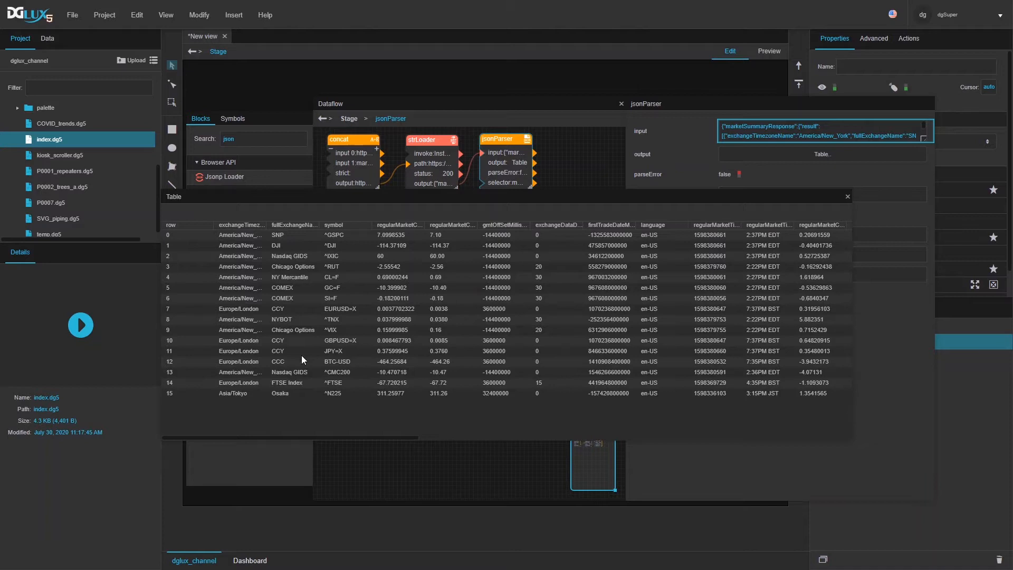
left_click_drag(261, 437, 271, 438)
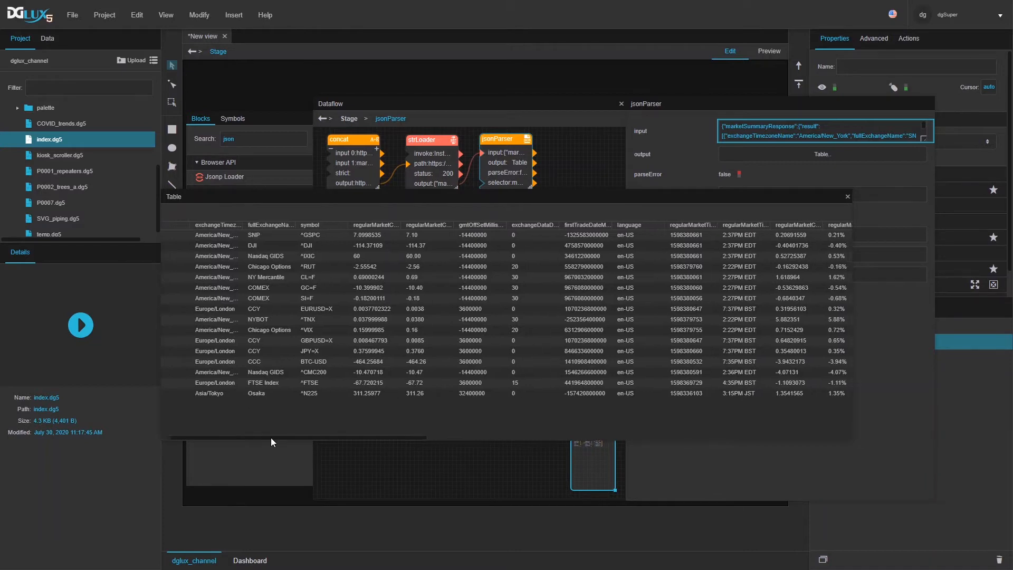
left_click_drag(403, 225, 515, 221)
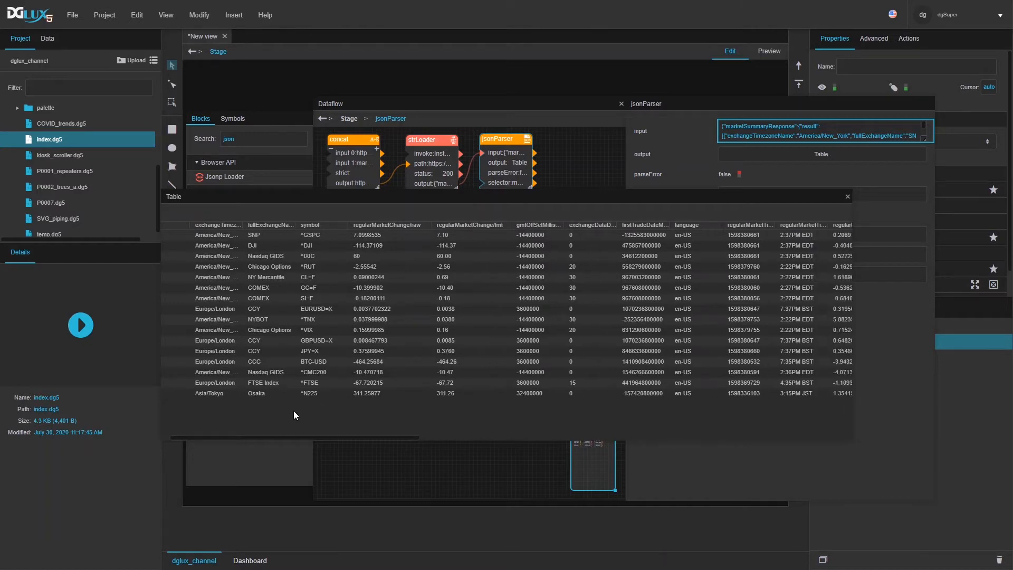
left_click_drag(300, 435, 765, 419)
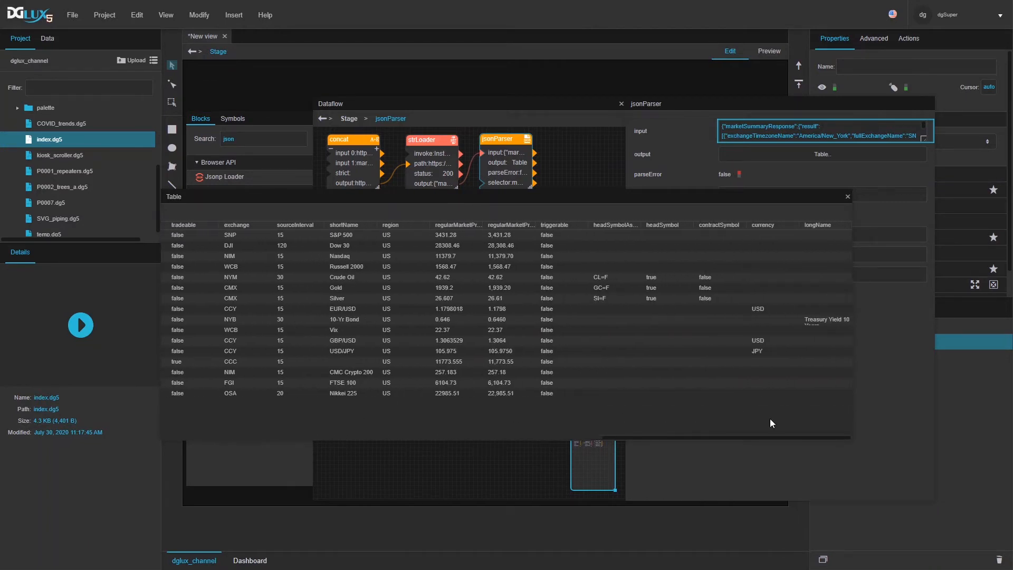
left_click_drag(752, 423, 730, 418)
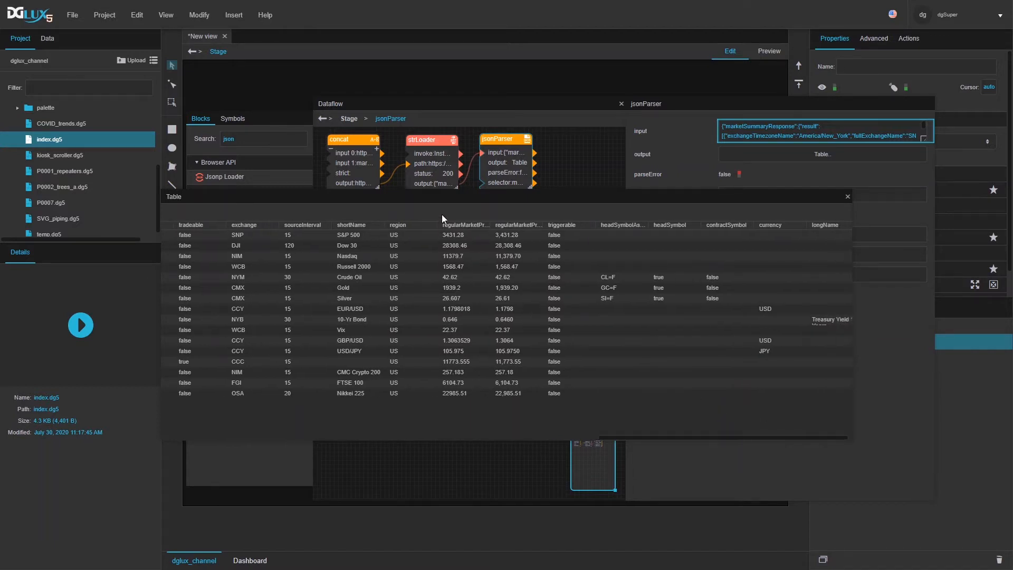
left_click_drag(496, 226, 531, 249)
left_click_drag(587, 224, 628, 221)
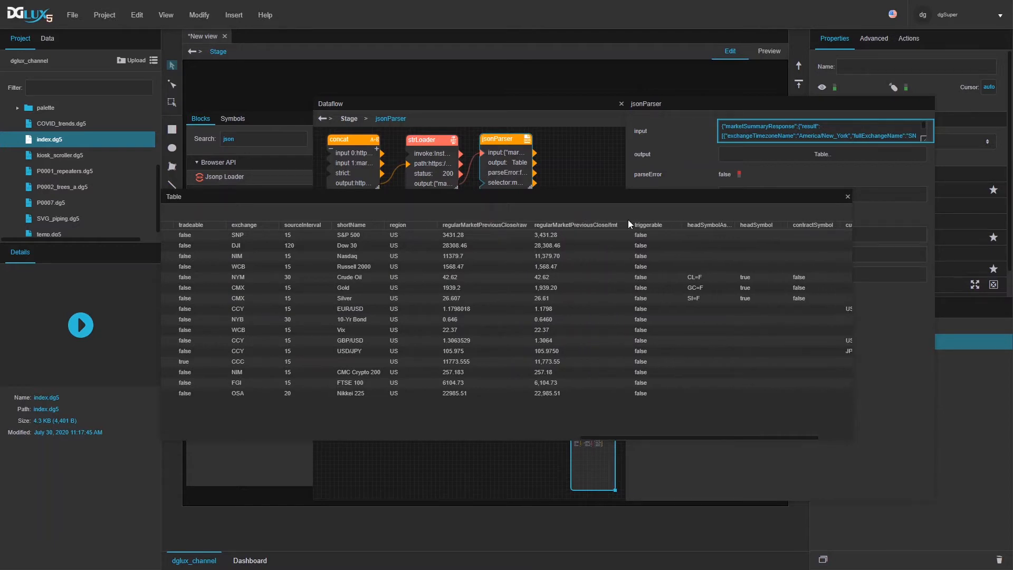
left_click(848, 197)
left_click(496, 271)
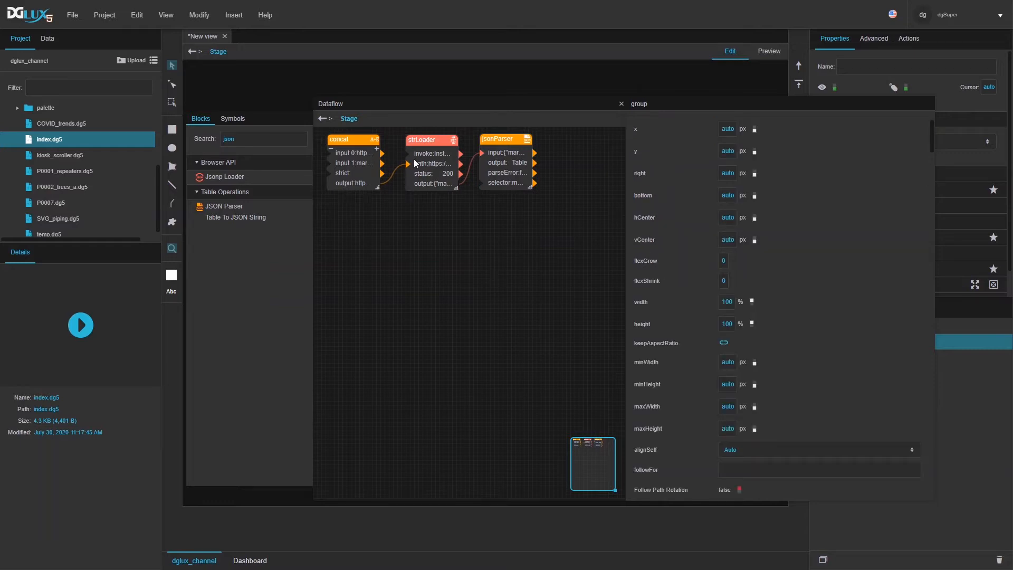
Step: Select the strLoader block to display its headers, path and status 200
left_click(427, 169)
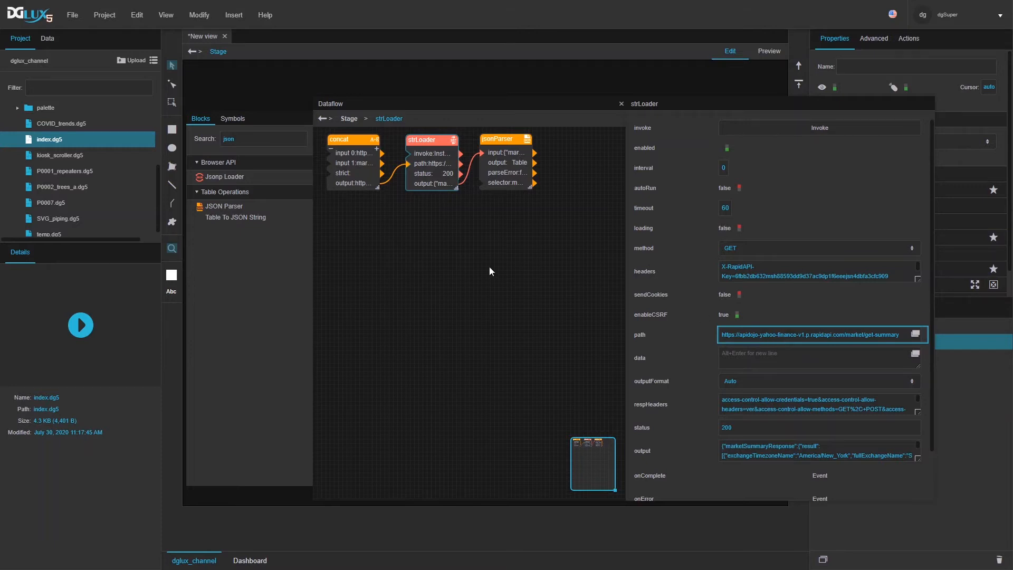
Step: Inspect the concat block's input 0 base URL and its host part
left_click(351, 163)
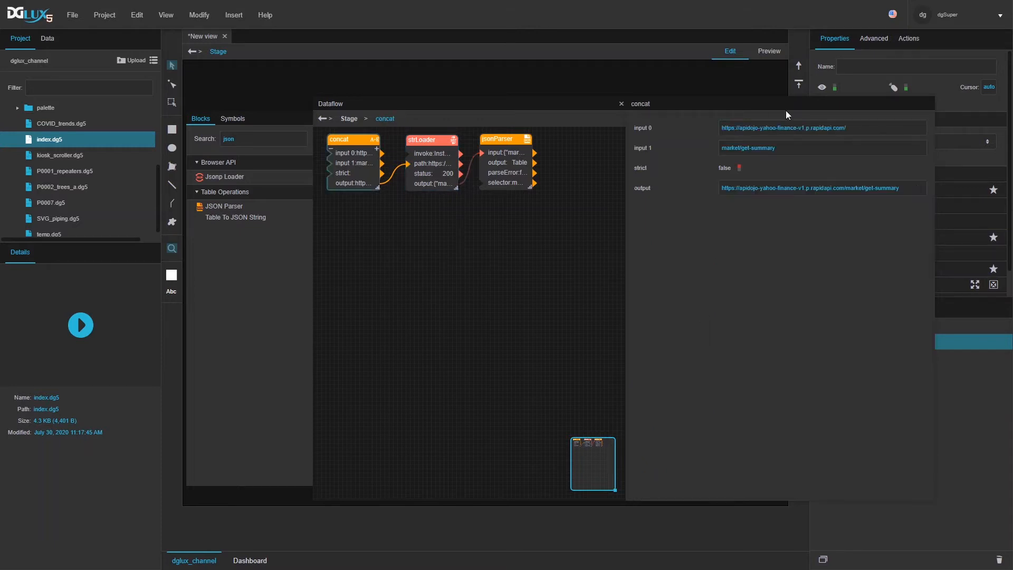
left_click(843, 125)
left_click_drag(844, 126, 741, 128)
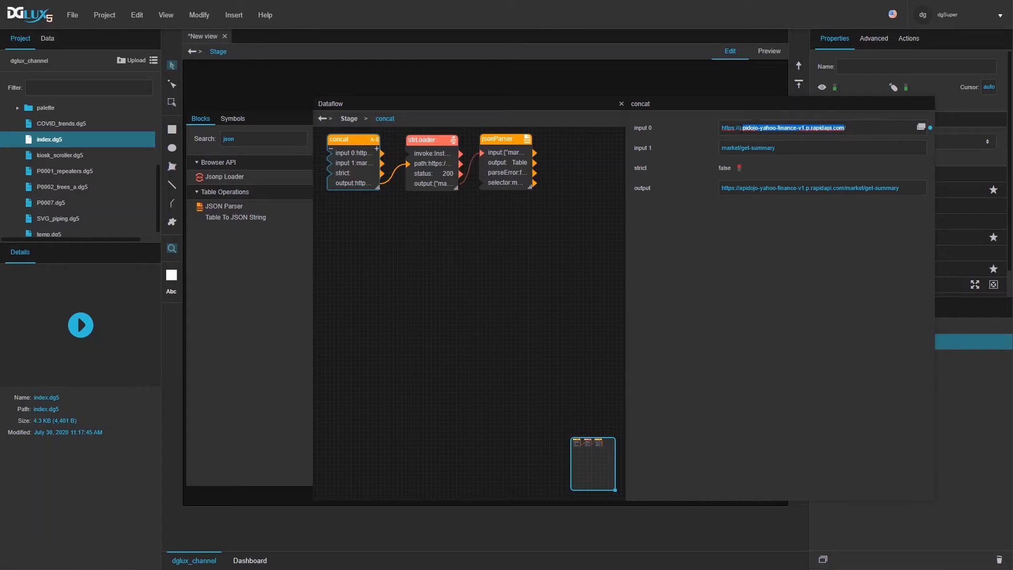
left_click(762, 438)
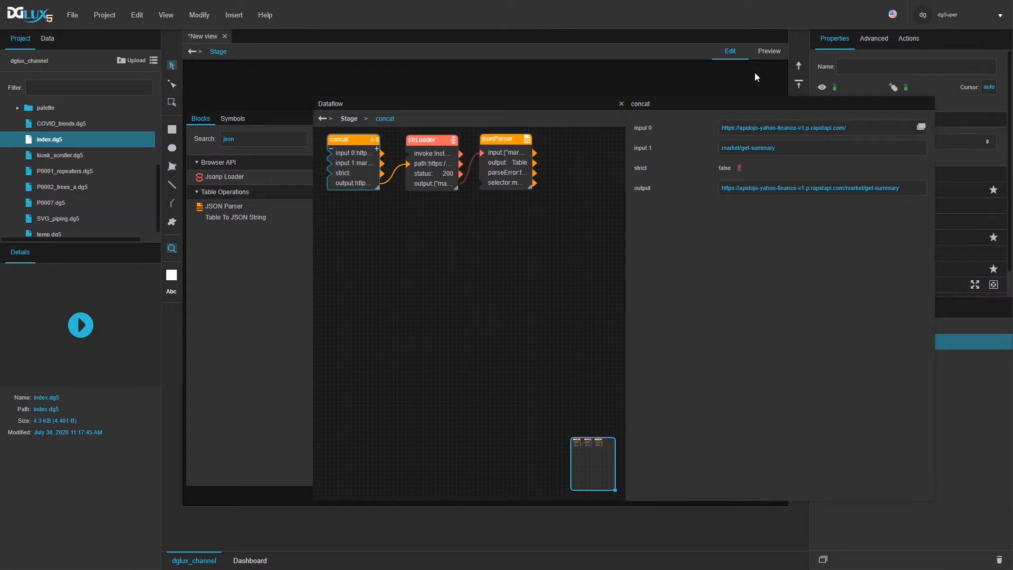
Step: Select strLoader, then open the server's sys Metrics and select corsProxyRules
left_click(438, 176)
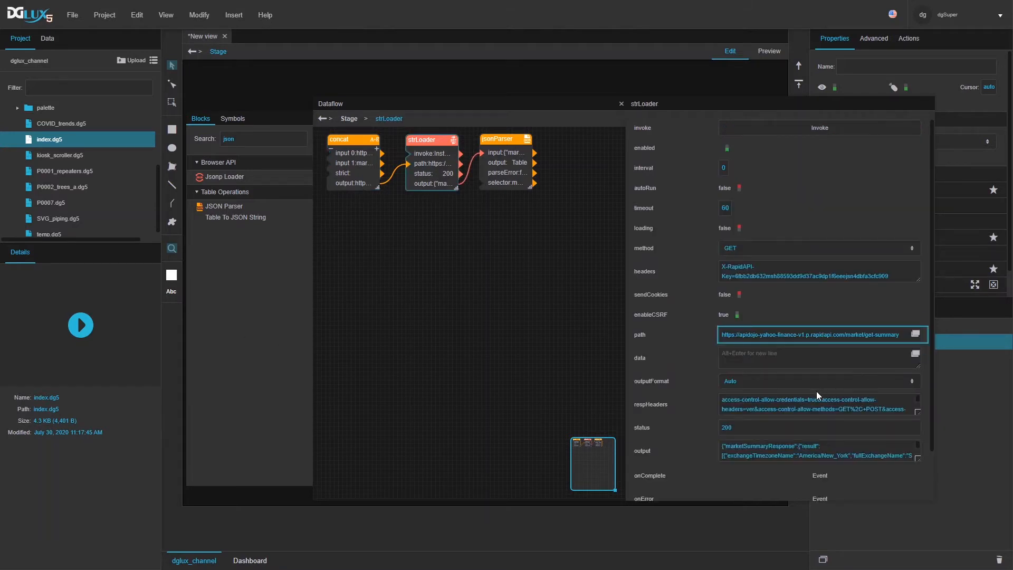
left_click(49, 39)
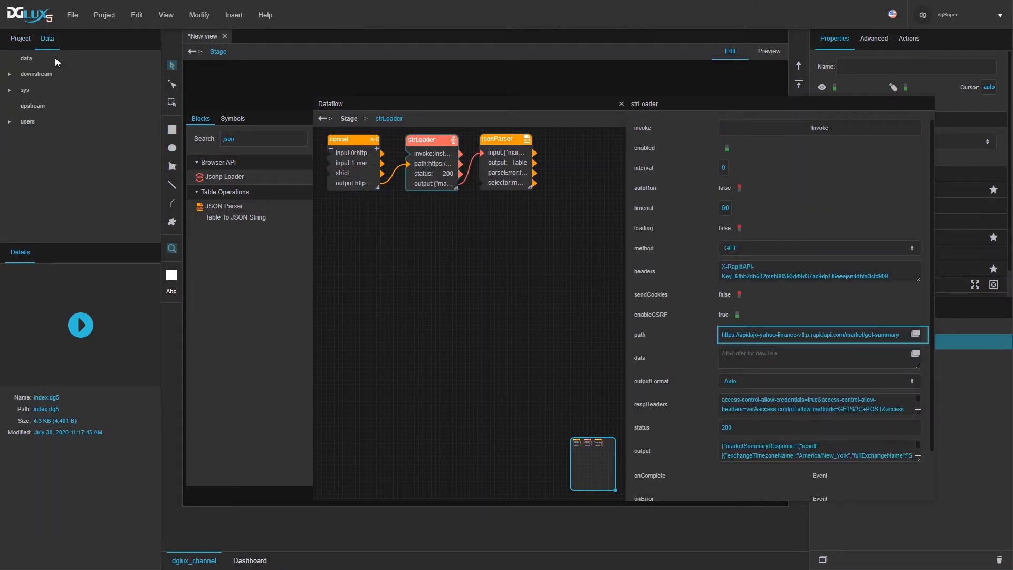
left_click(26, 90)
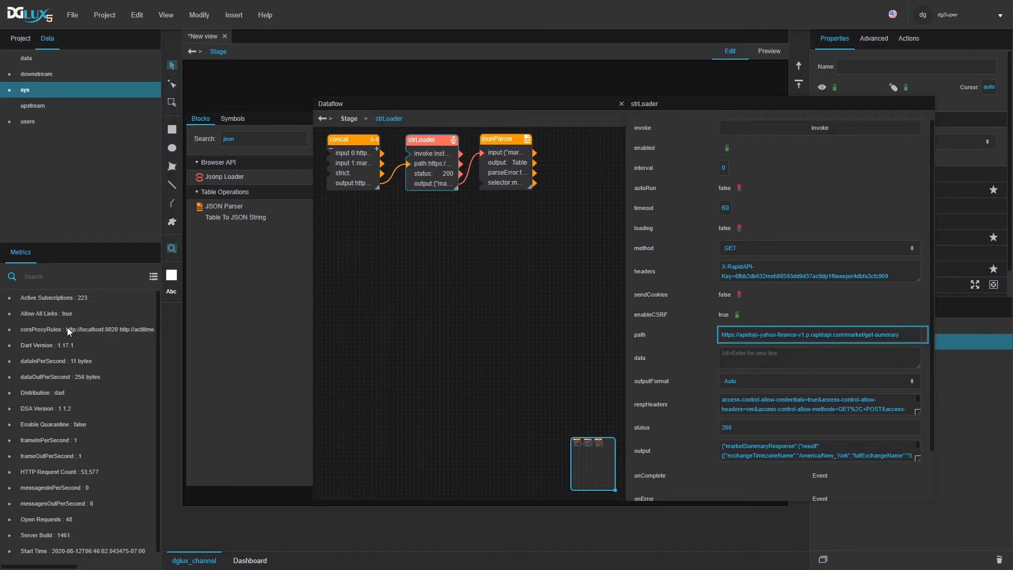
left_click(40, 331)
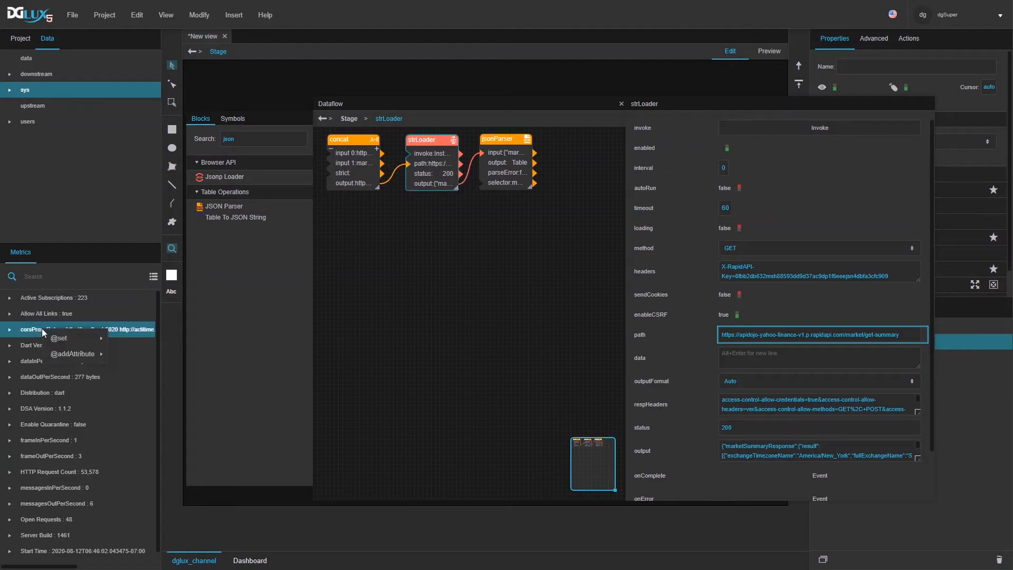
Step: Append the Yahoo Finance RapidAPI host as a new line in the corsProxyRules value editor
right_click(42, 328)
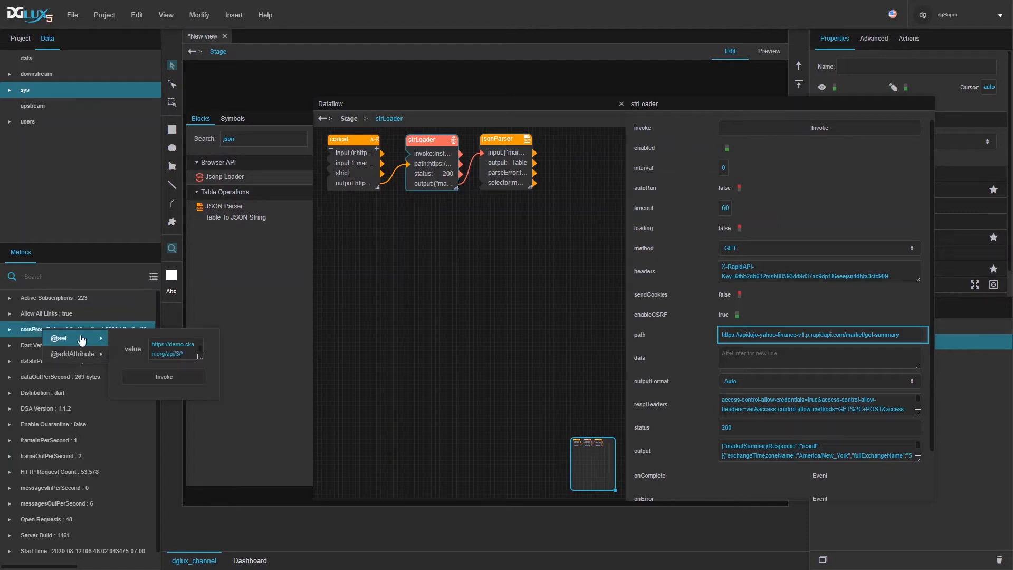
left_click(198, 346)
scroll(213, 458, "down", 1)
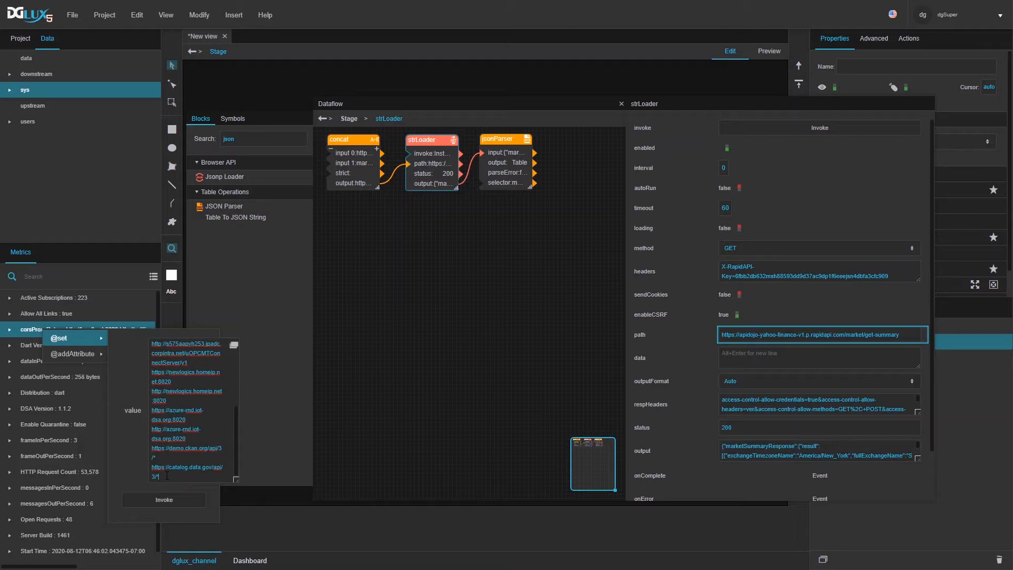
key("ctrl+s")
left_click(184, 477)
left_click(234, 345)
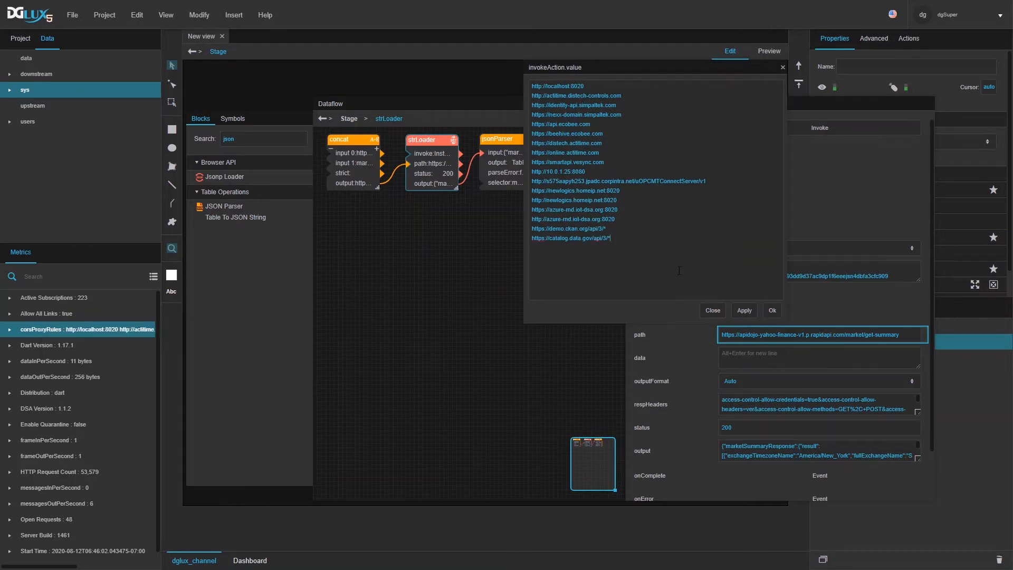
key("Return")
type("https://apidojo-yahoo-finance-v1.p.rapidapi.com")
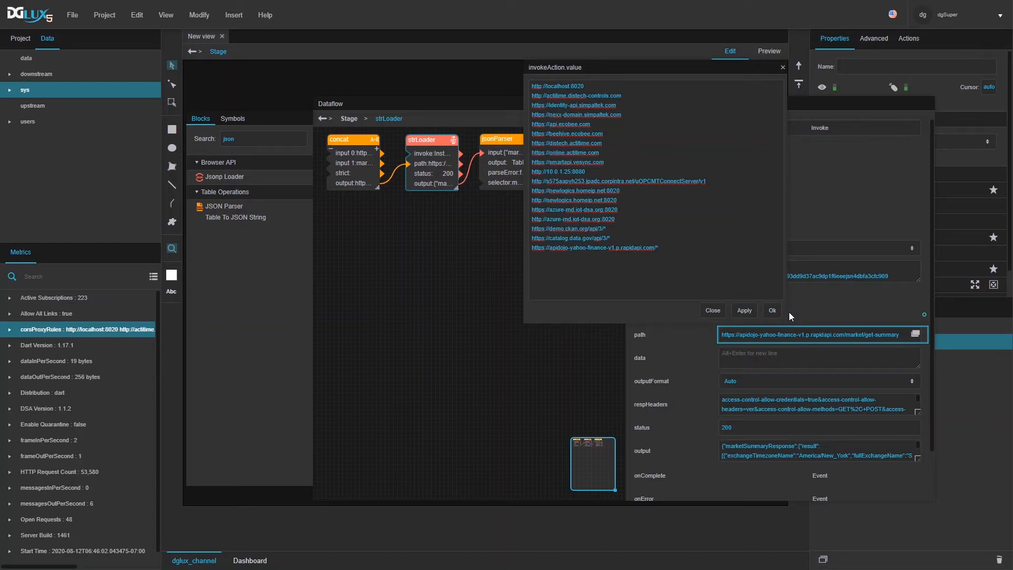
Step: Copy the complete proxy URL list from the larger editor
right_click(134, 328)
mouse_move(148, 336)
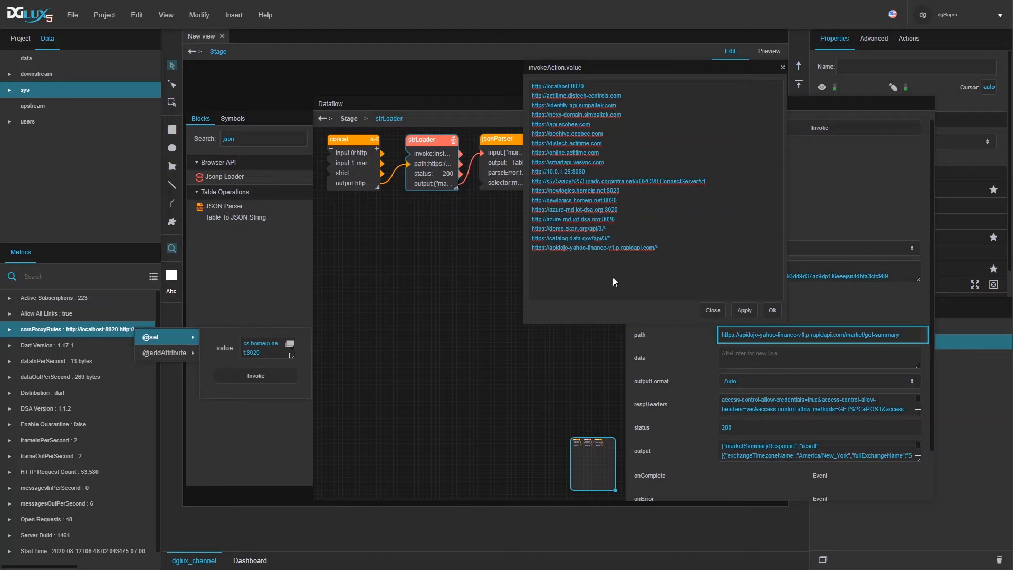
left_click_drag(600, 68, 394, 109)
left_click_drag(475, 324, 267, 106)
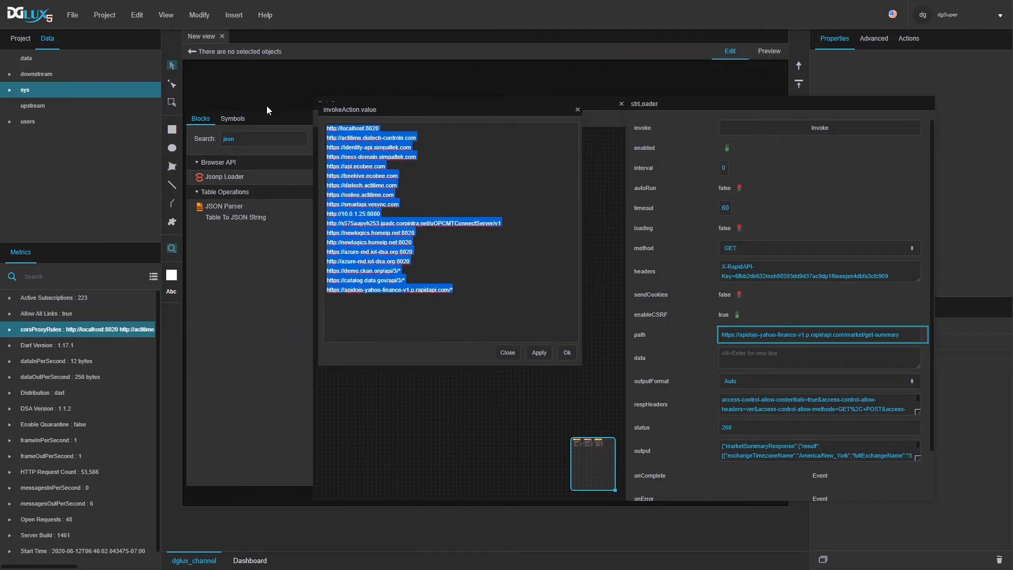
left_click(507, 352)
right_click(90, 325)
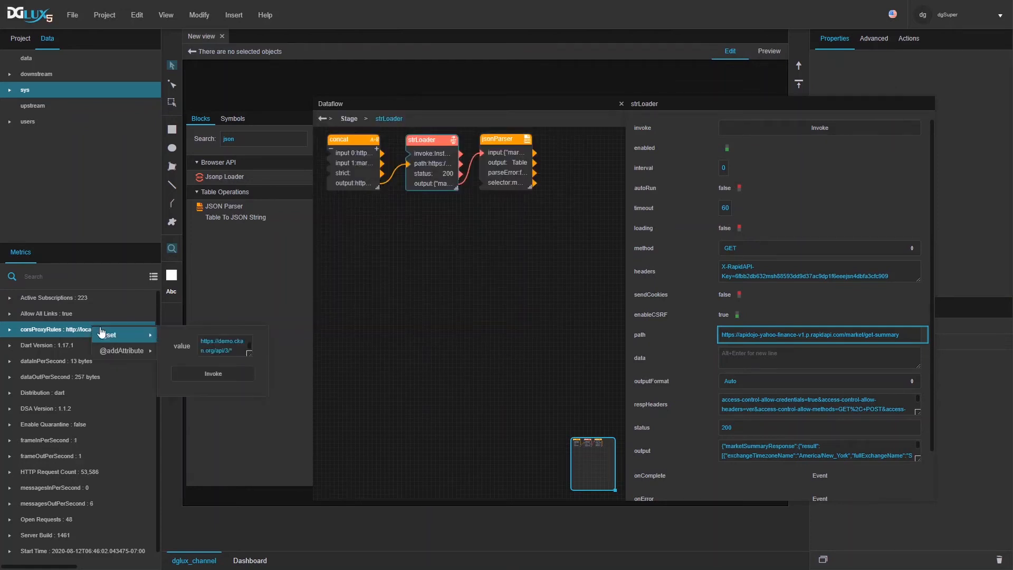
triple_click(221, 341)
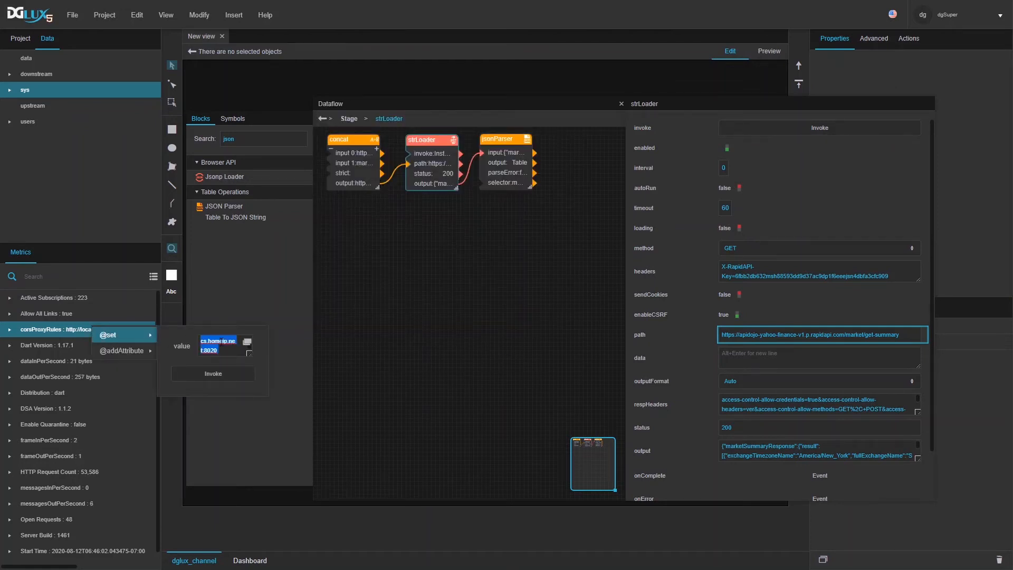
type("http://localhost:8020")
left_click(217, 374)
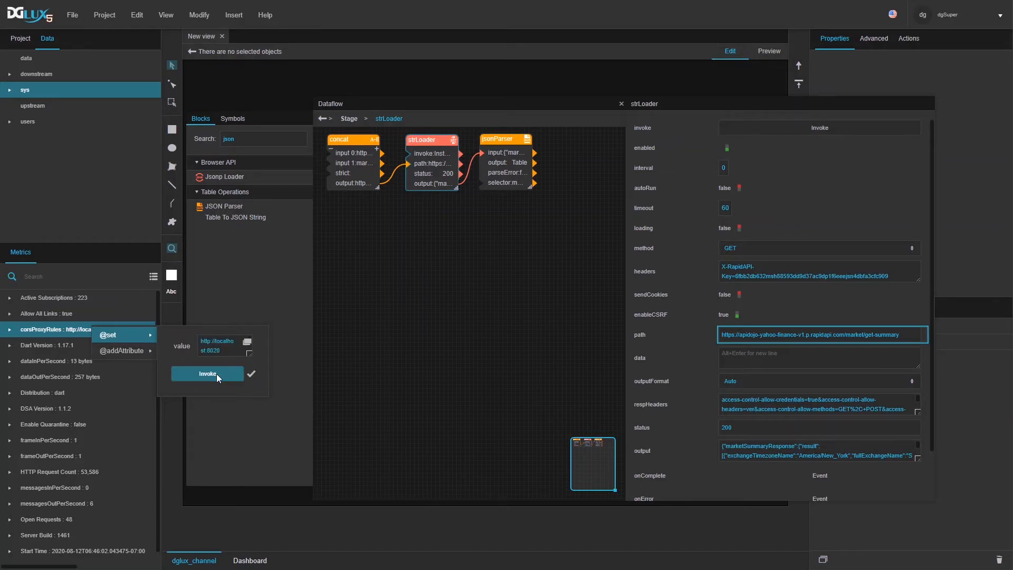
left_click(31, 333)
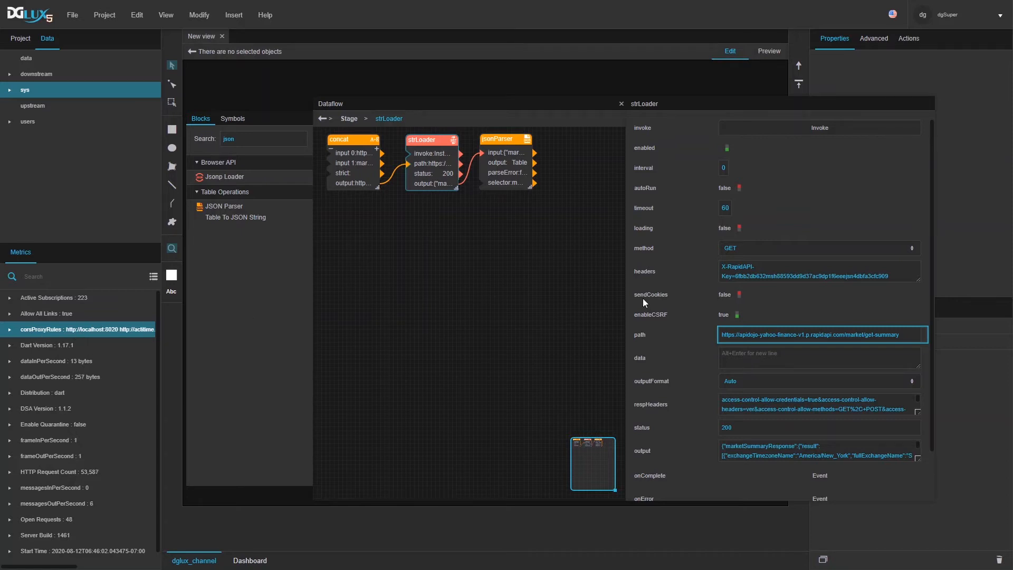
Step: Prefix concat input 0 with ../p?, rerun strLoader, and nudge strLoader and jsonParser left
left_click(359, 177)
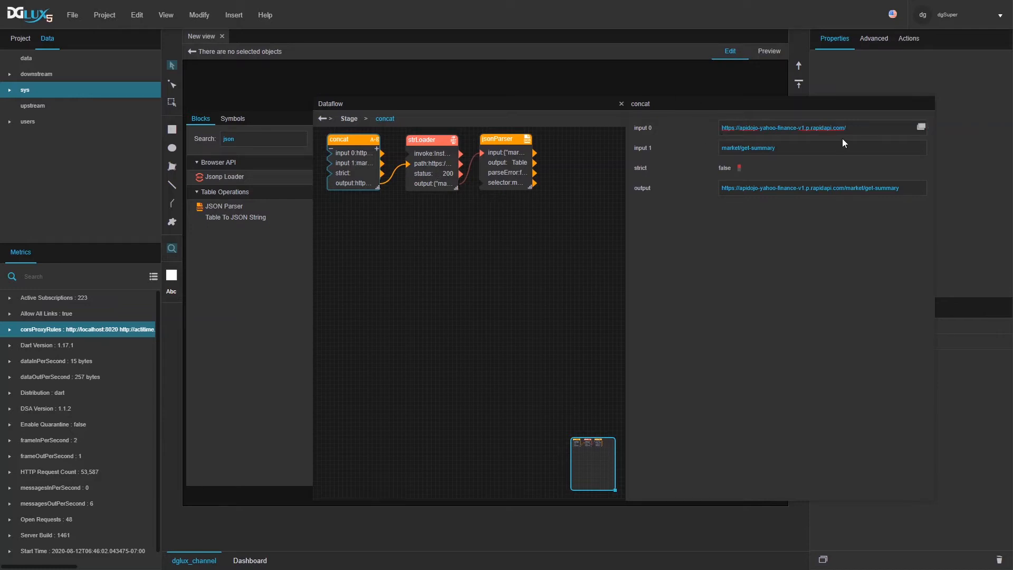
type("../p?")
left_click(432, 171)
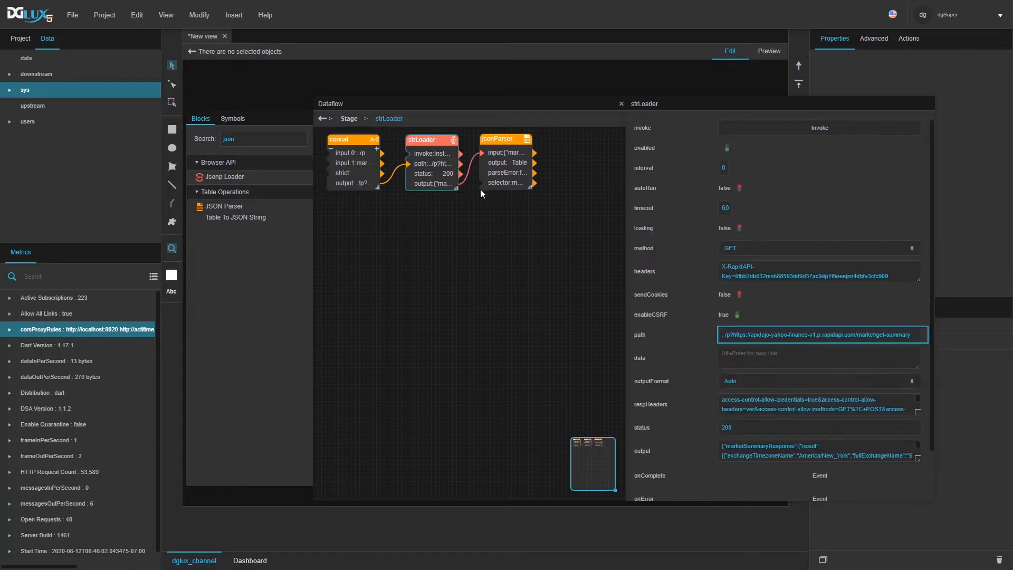
left_click(791, 124)
scroll(784, 315, "down", 2)
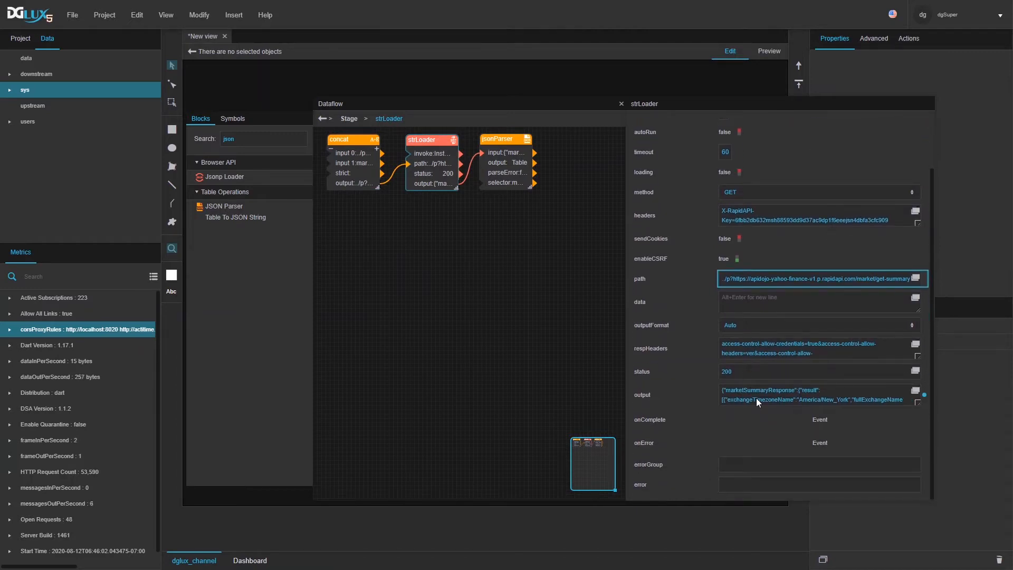
scroll(747, 343, "up", 2)
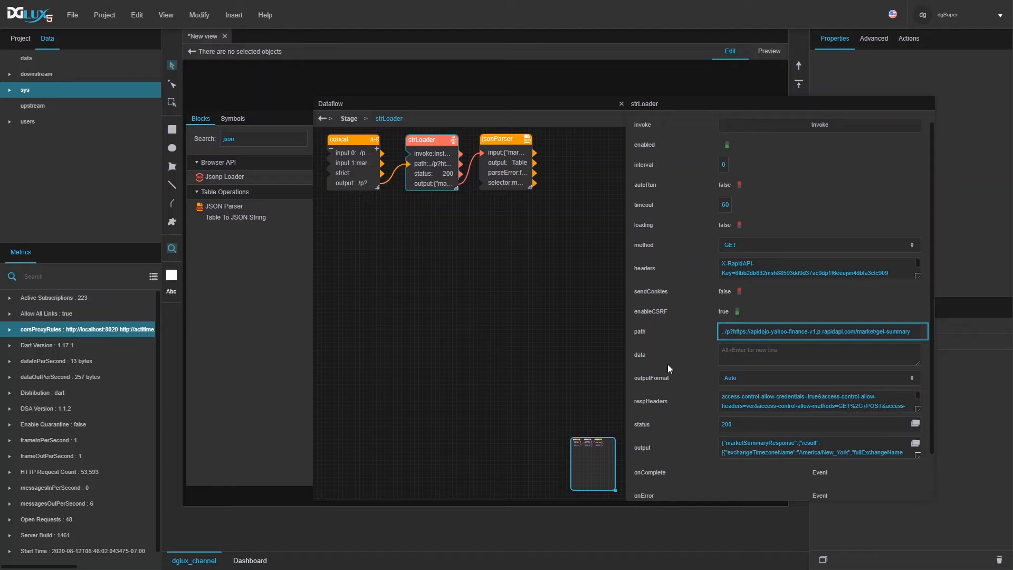
left_click_drag(434, 139, 424, 140)
left_click_drag(496, 140, 480, 138)
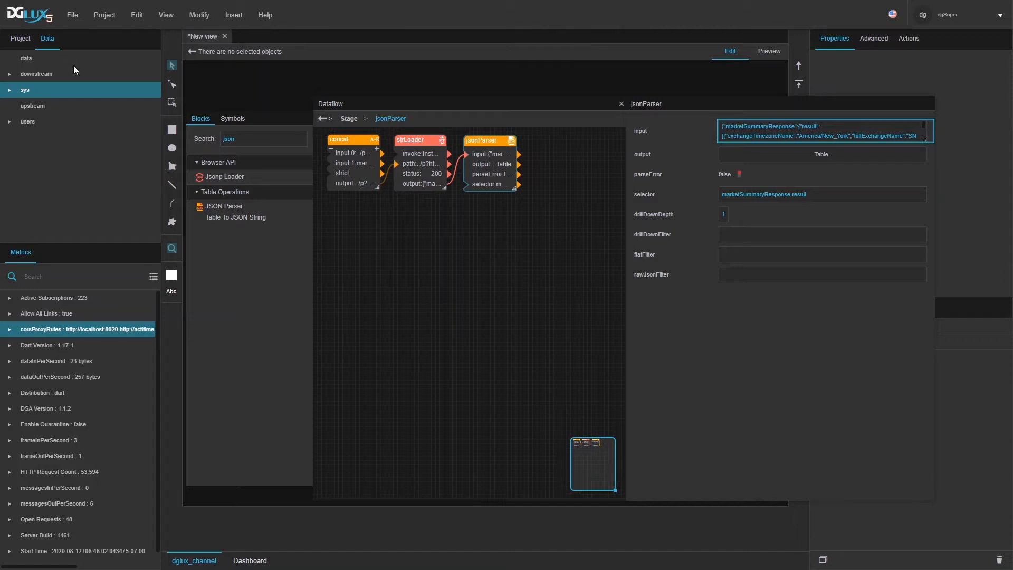
Step: Search Blocks for 'str' and place a new String Loader block on the canvas
left_click(424, 185)
double_click(250, 144)
type("str")
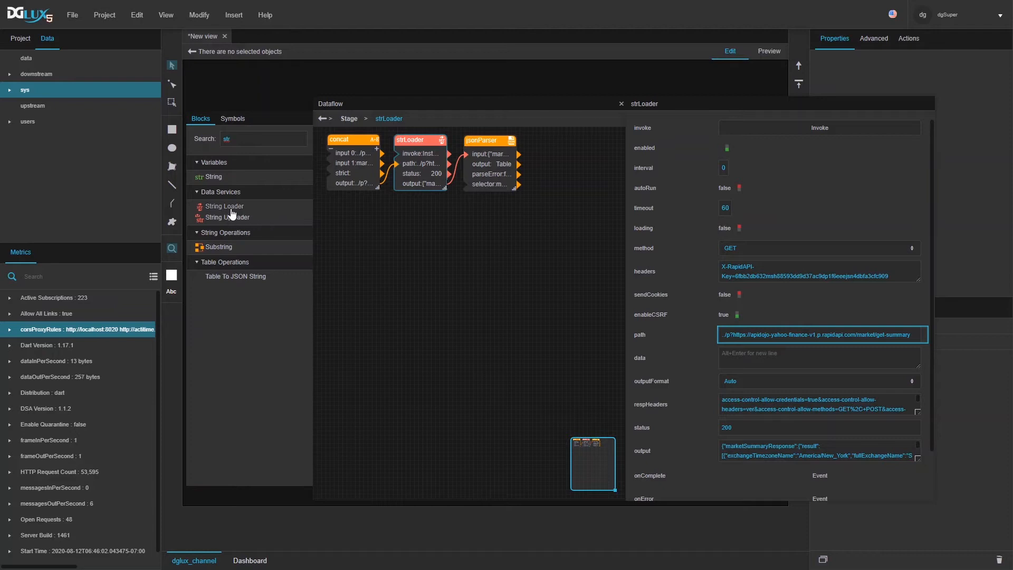
left_click_drag(228, 208, 363, 246)
left_click_drag(431, 241, 434, 243)
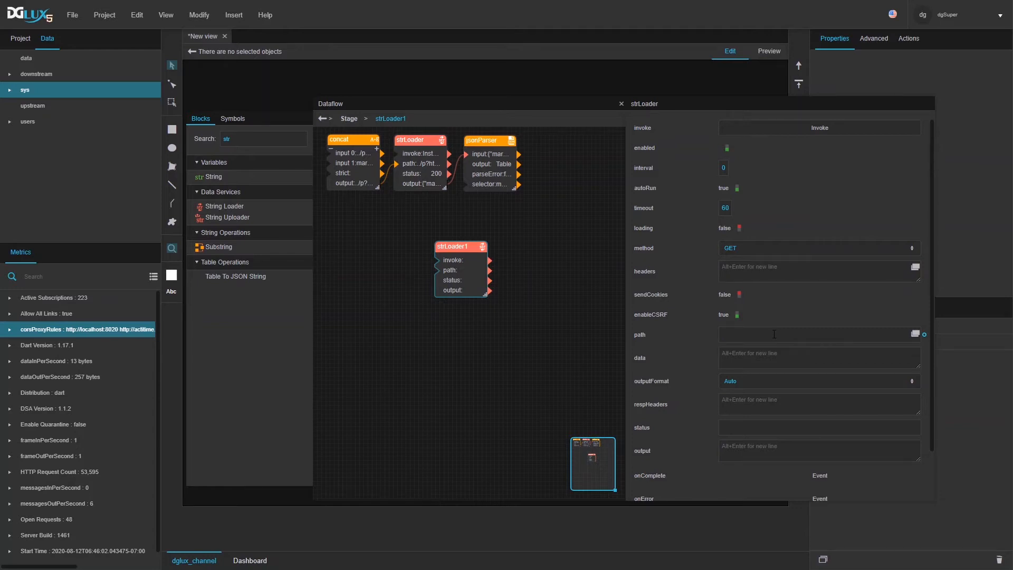
type("https://newlogics.homeip.net:8020")
key("Return")
scroll(808, 390, "down", 2)
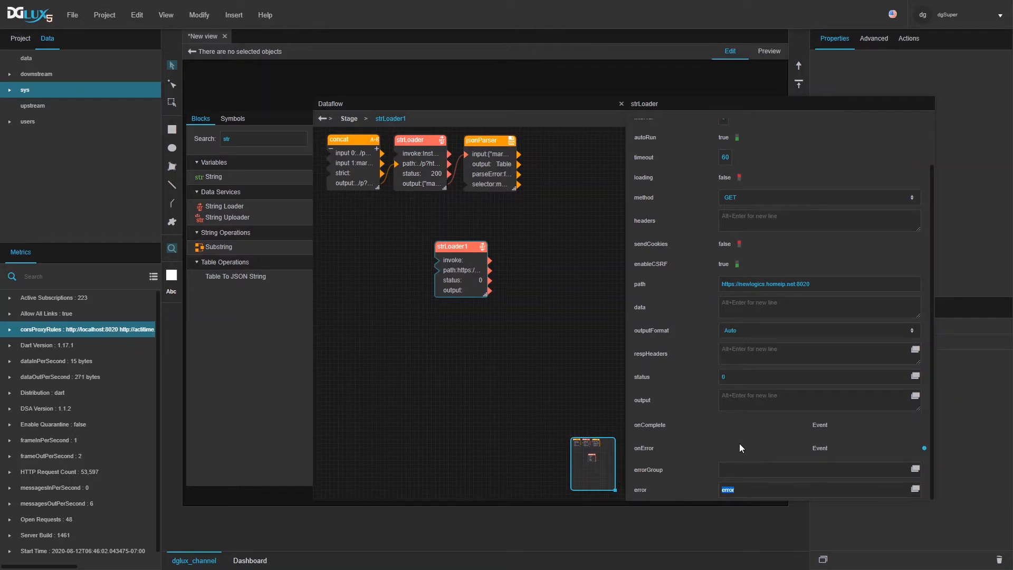
Step: Review the newlogics entries in the corsProxyRules proxy list without changing them
left_click(776, 309)
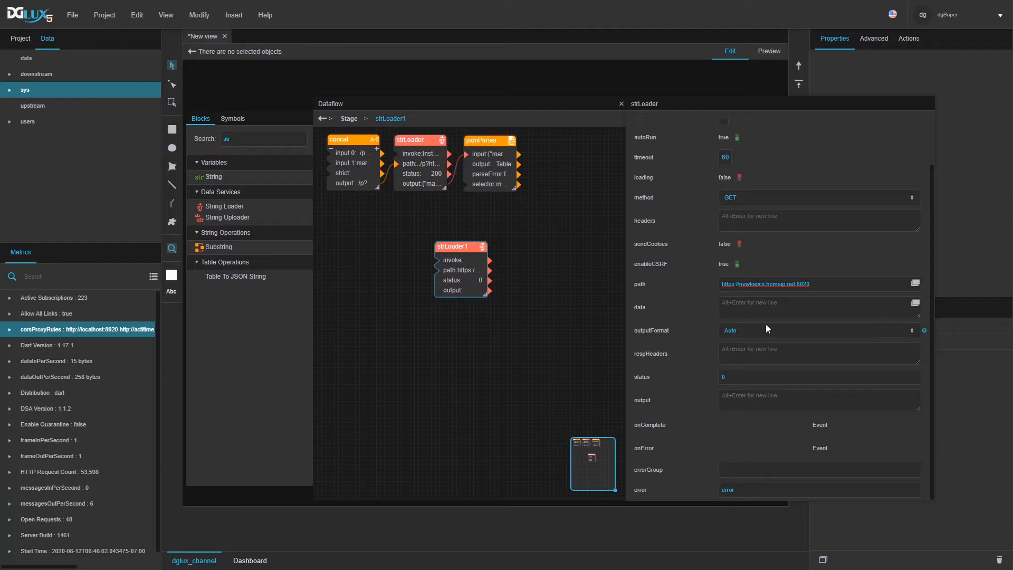
double_click(770, 286)
right_click(100, 328)
mouse_move(119, 338)
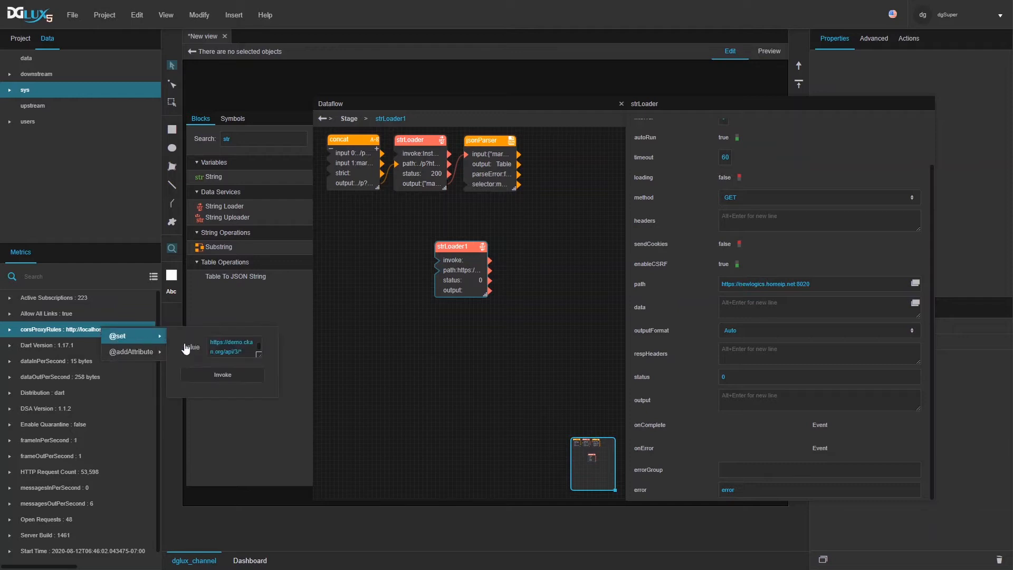
left_click(257, 345)
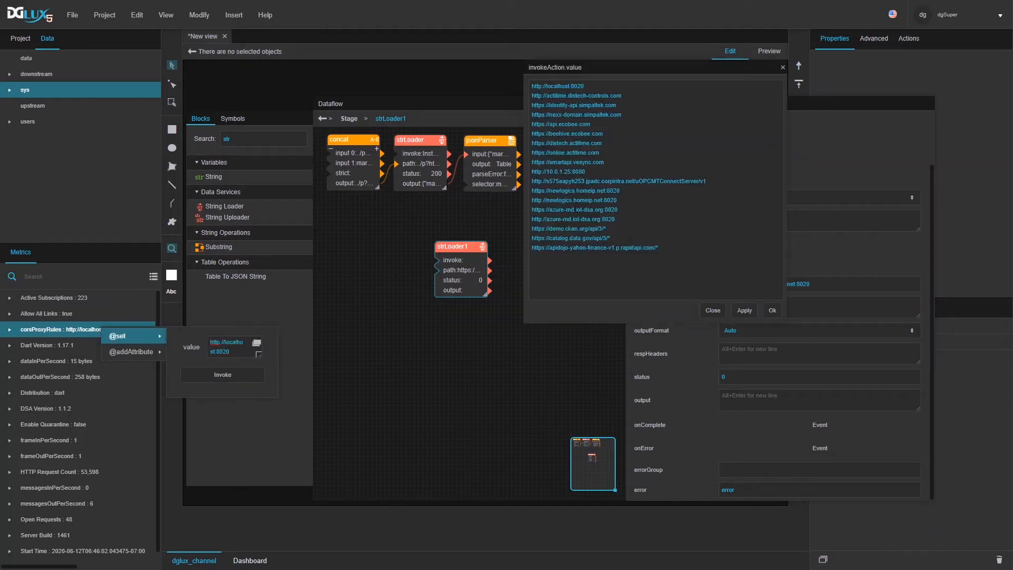
triple_click(607, 201)
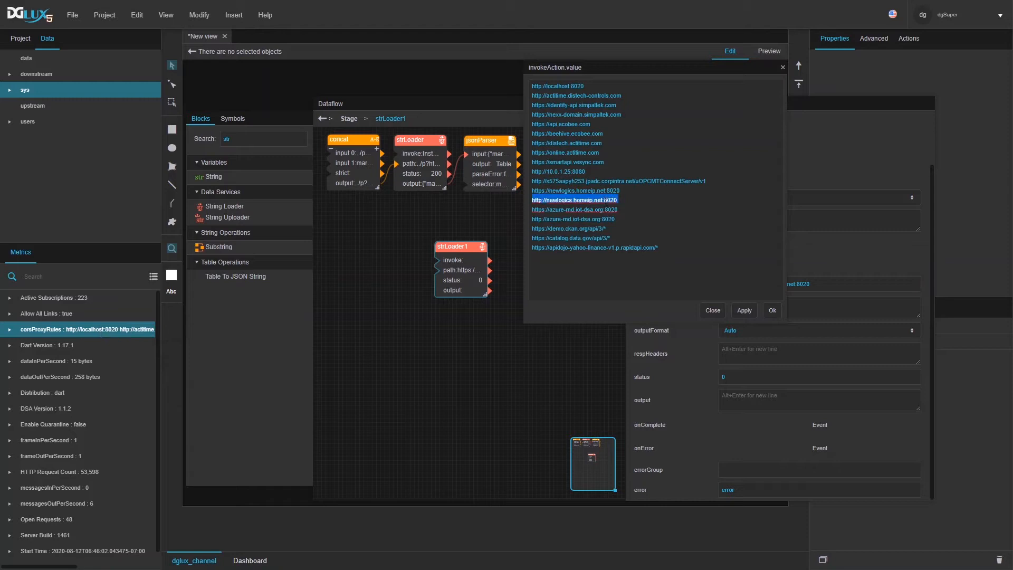
triple_click(613, 192)
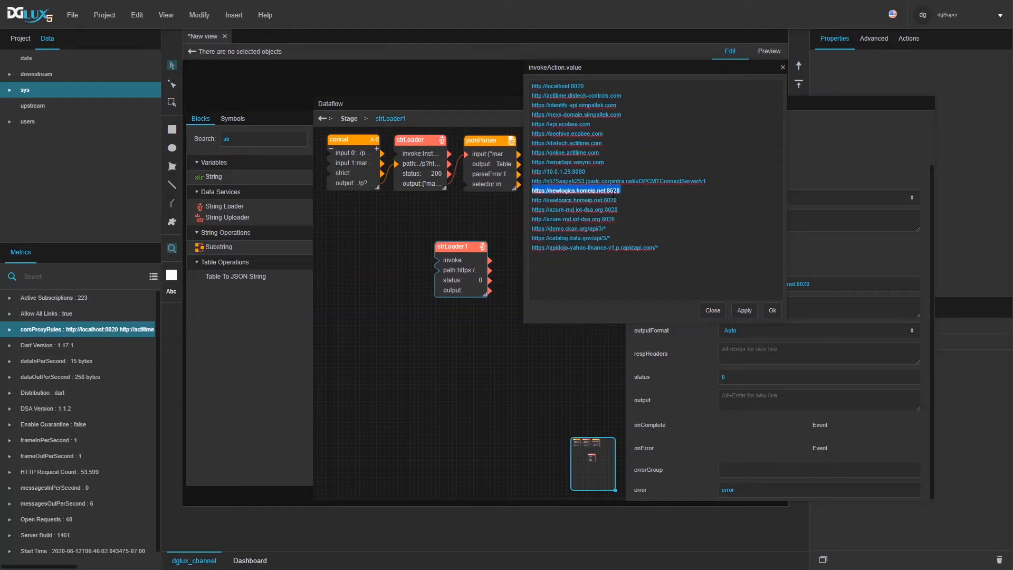
left_click(714, 310)
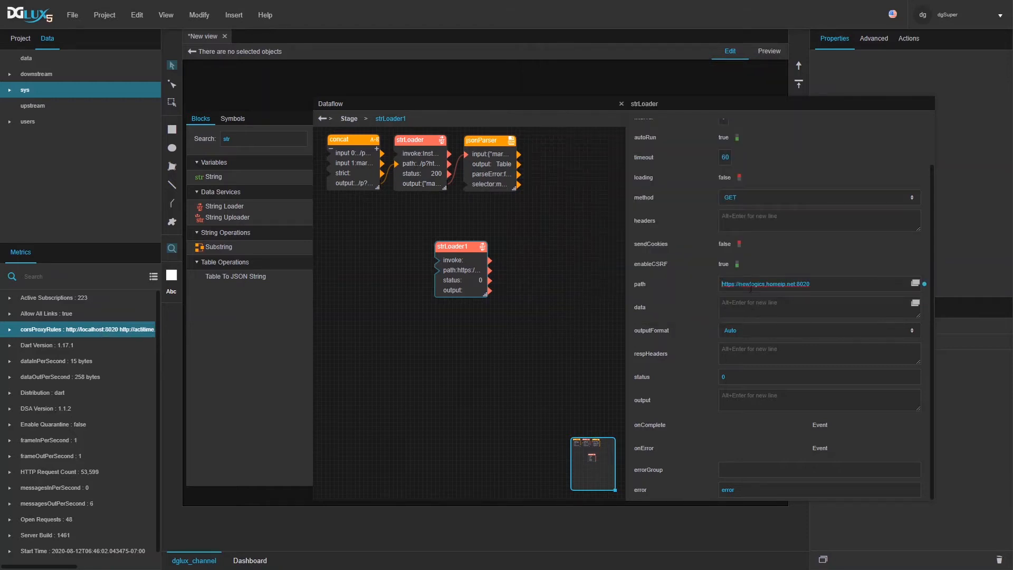
Step: Prefix strLoader1's path with ../p? and review the resulting connection-refused error details
type("../p?")
key("Return")
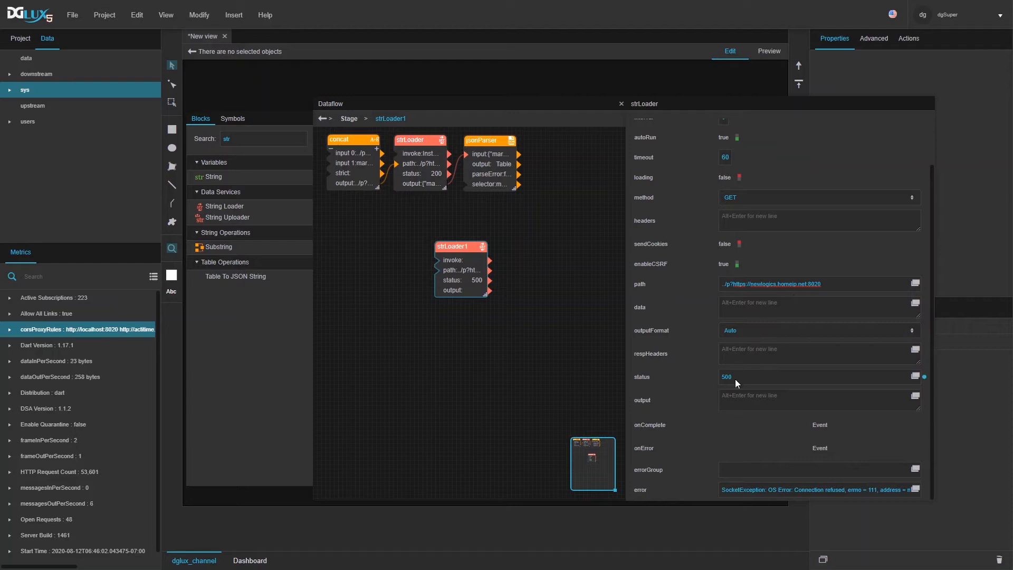
left_click(916, 489)
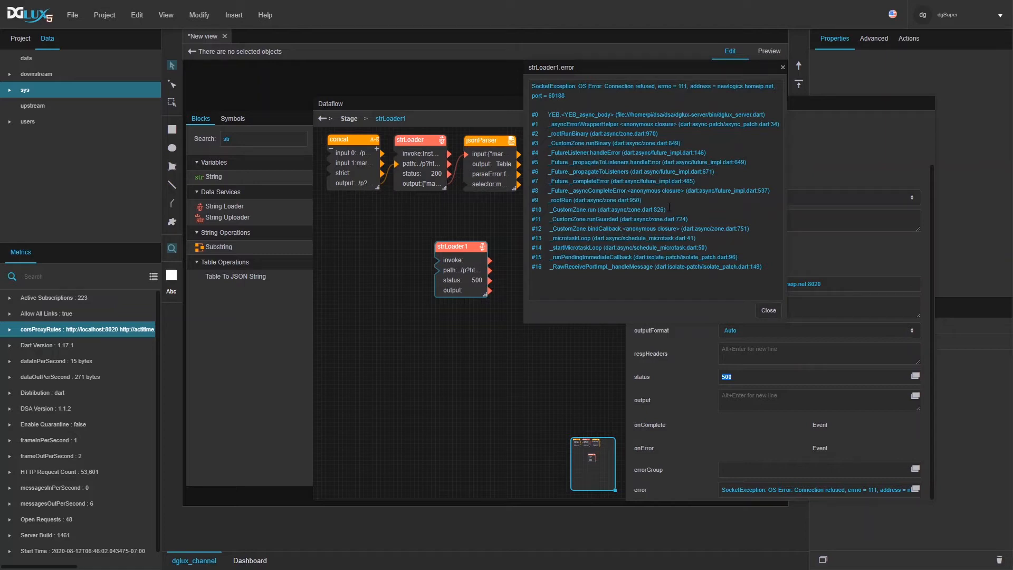
left_click(759, 308)
left_click_drag(734, 284, 708, 283)
key("BackSpace")
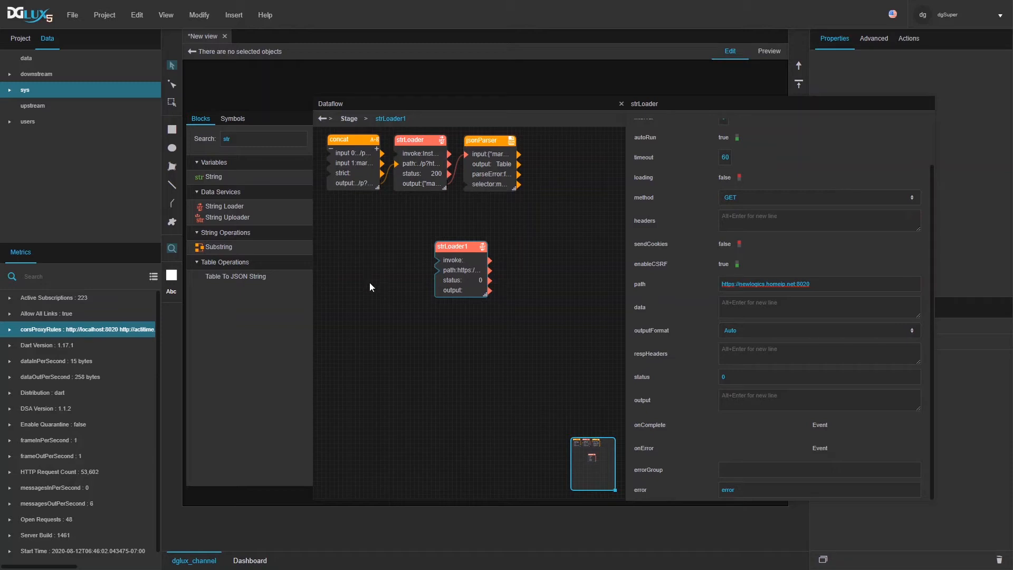
left_click(454, 259)
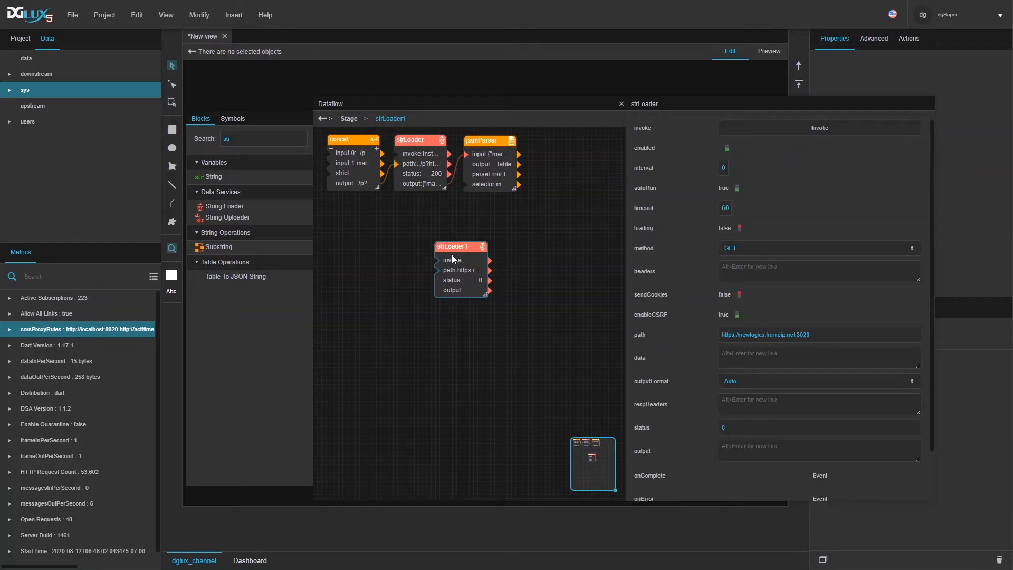
Step: Delete strLoader1 and check the original strLoader and jsonParser block settings
key("Delete")
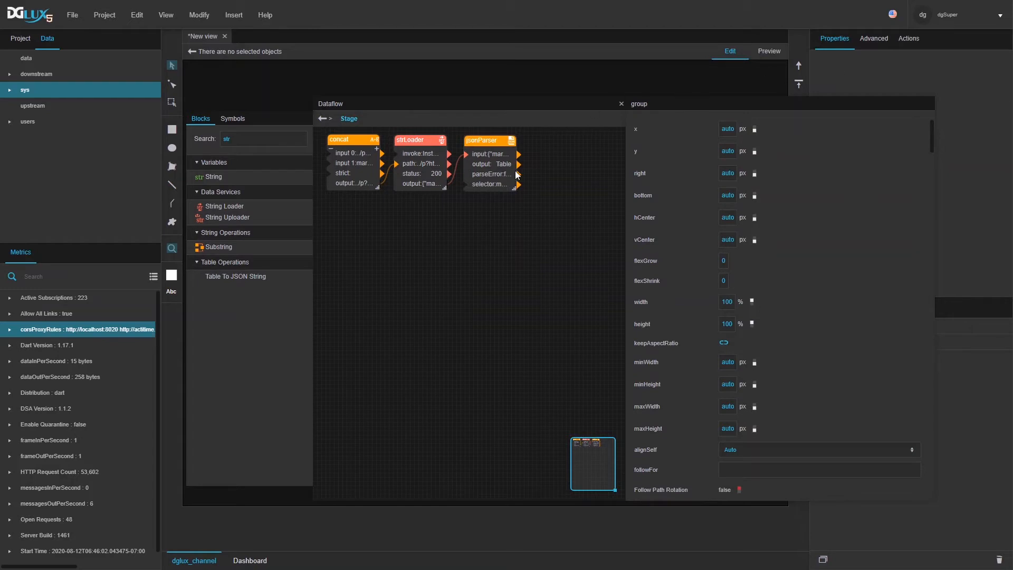
left_click(423, 171)
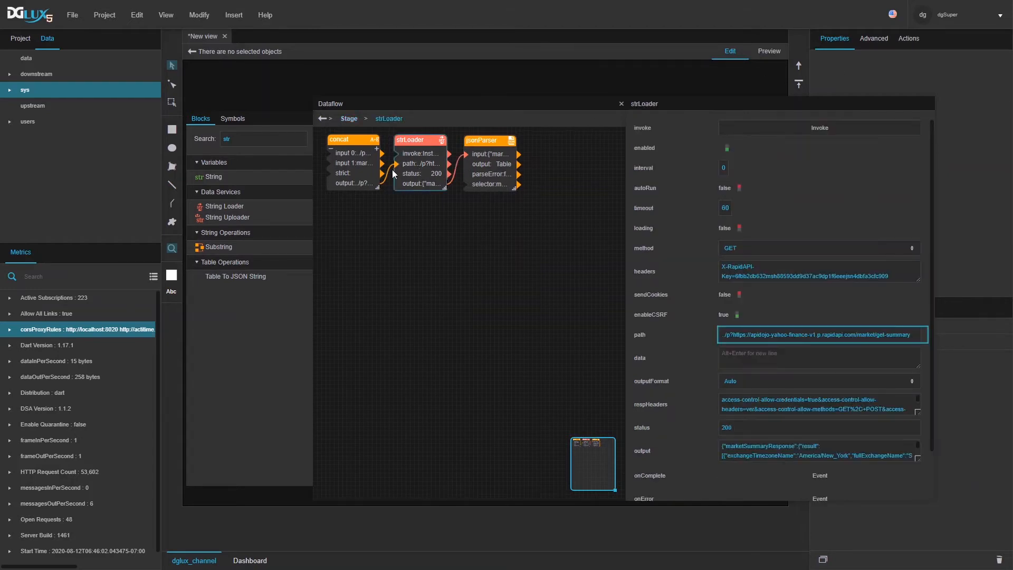
left_click(480, 174)
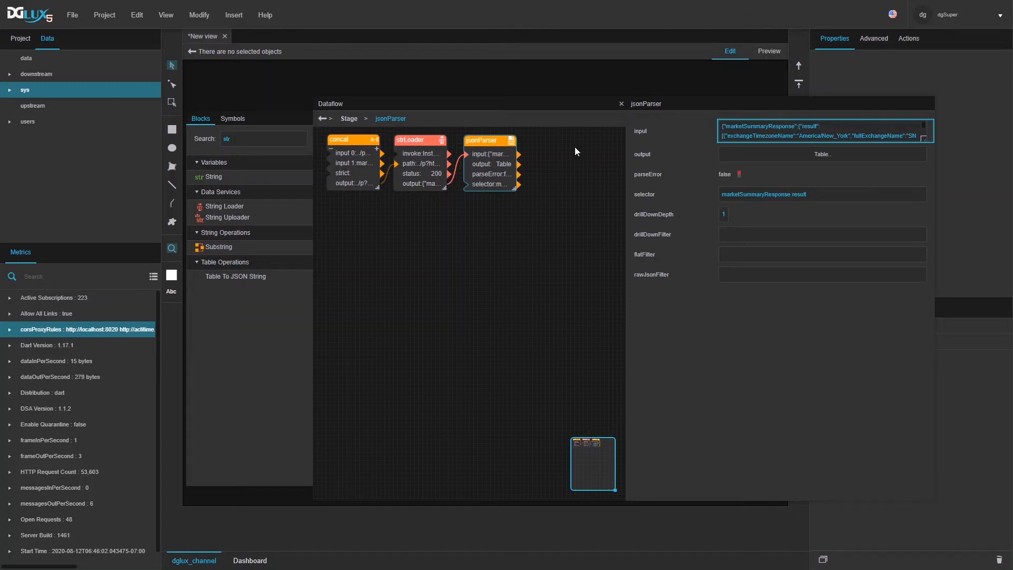
left_click(331, 153)
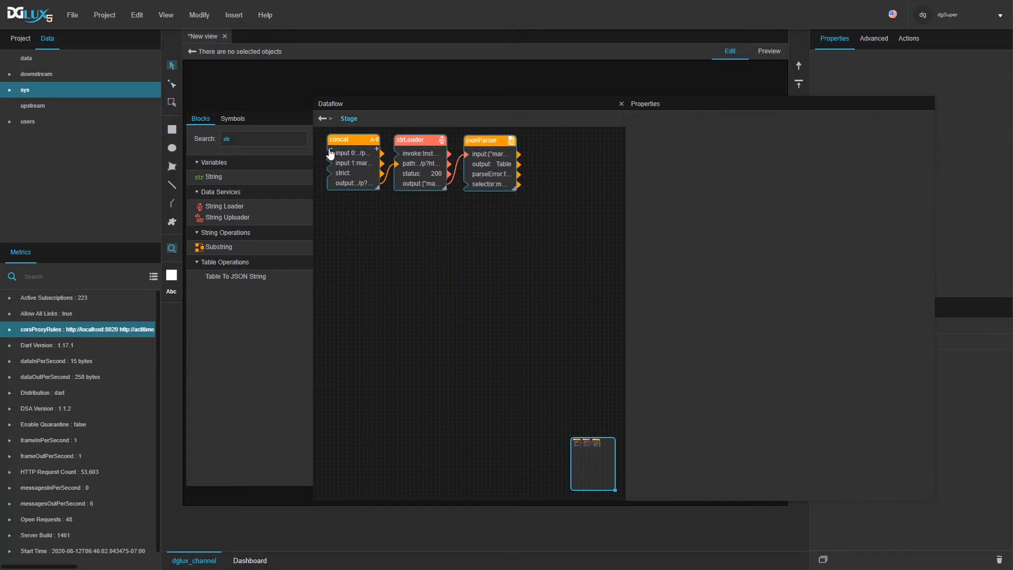
Step: Close the dataflow and open index.dg5 from the project's file list
left_click(620, 103)
left_click(20, 40)
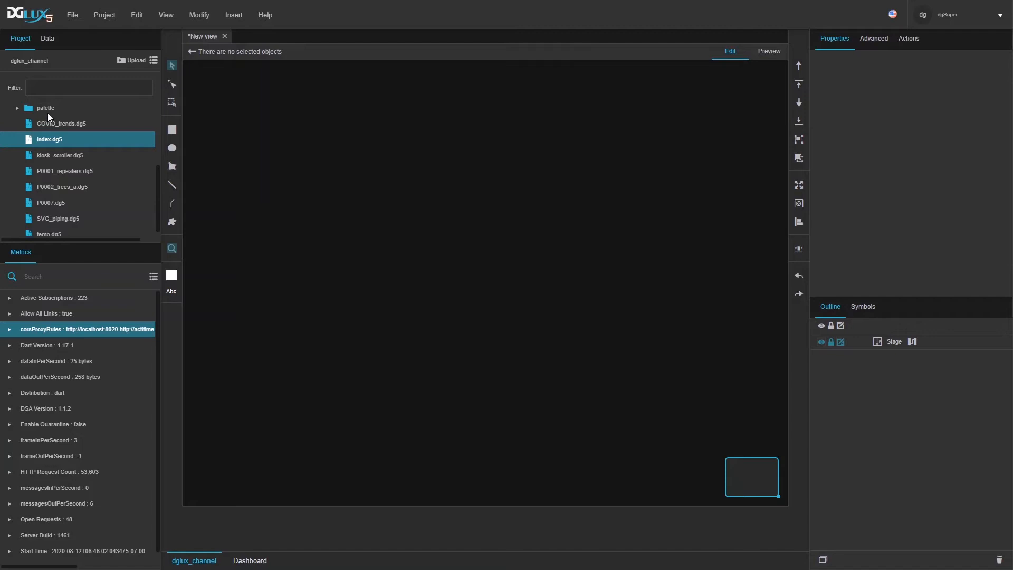
scroll(46, 154, "up", 2)
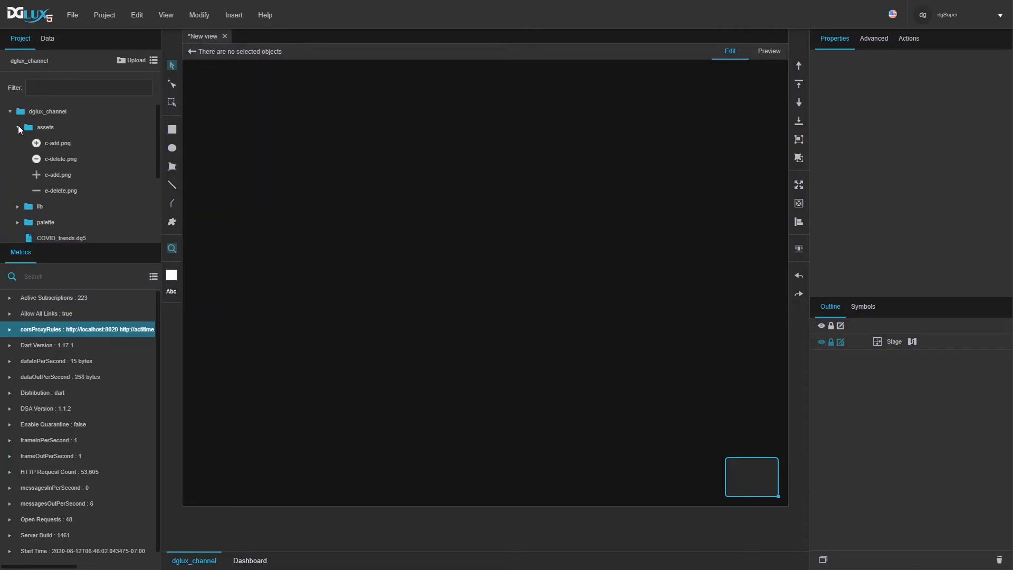
left_click(18, 127)
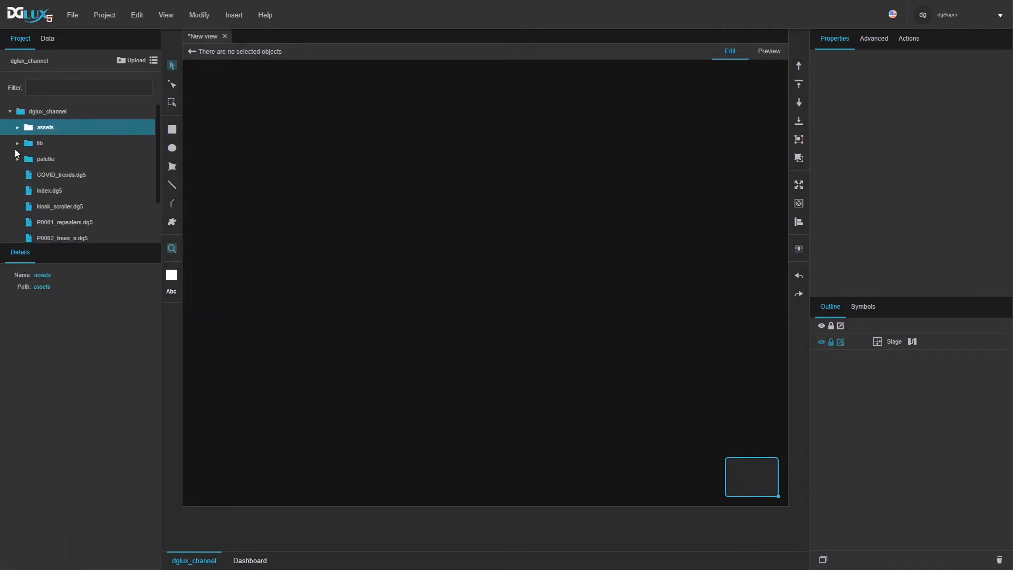
double_click(38, 191)
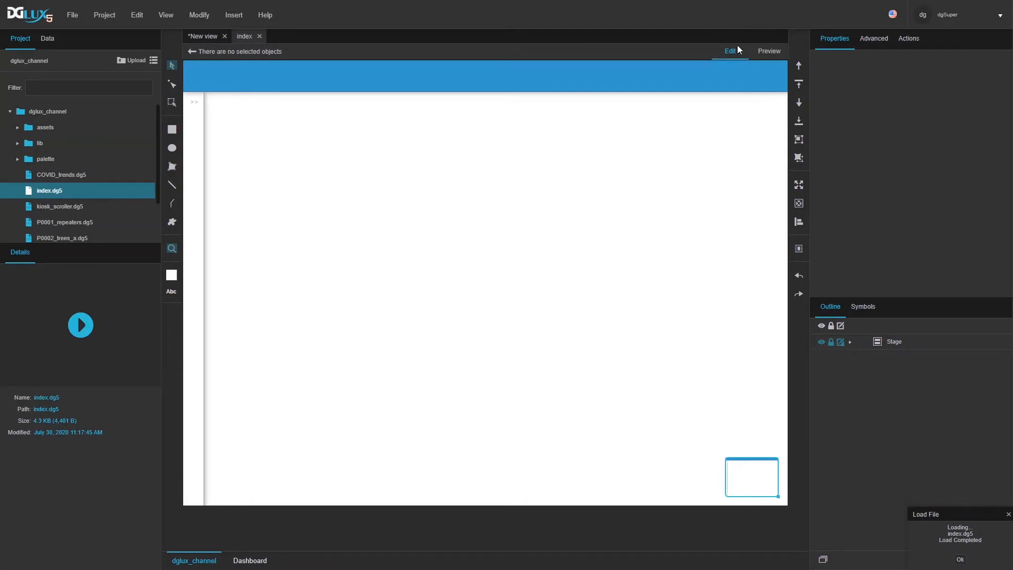
Step: Preview the index layout with the Navigation side panel collapsed, then return to Edit mode
left_click(768, 51)
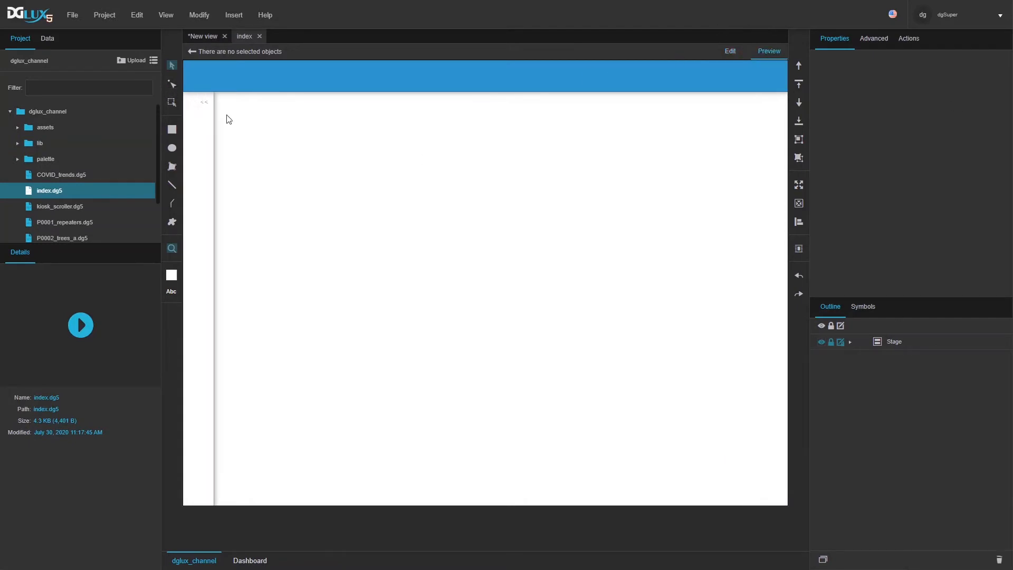
left_click(278, 104)
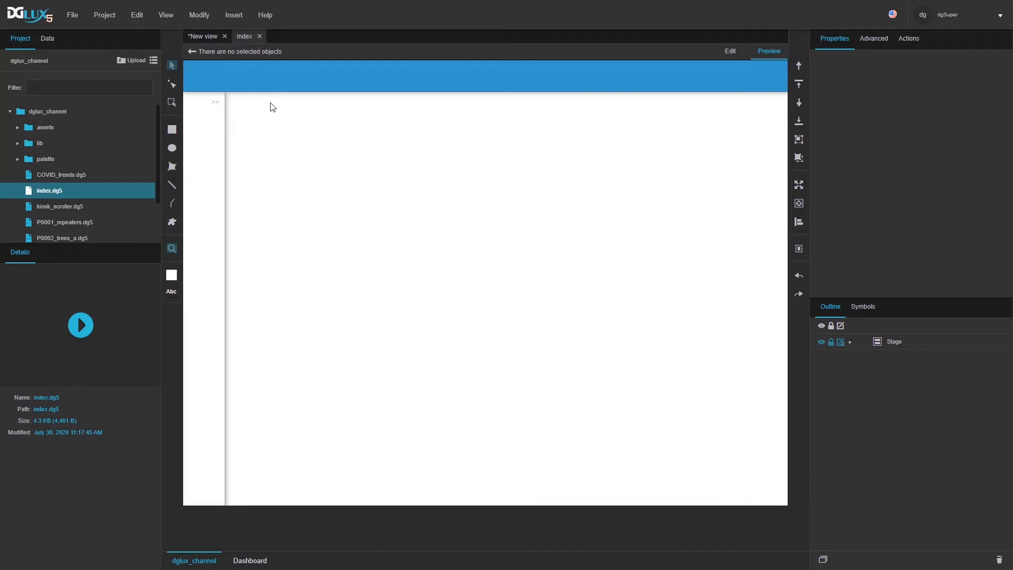
mouse_move(209, 126)
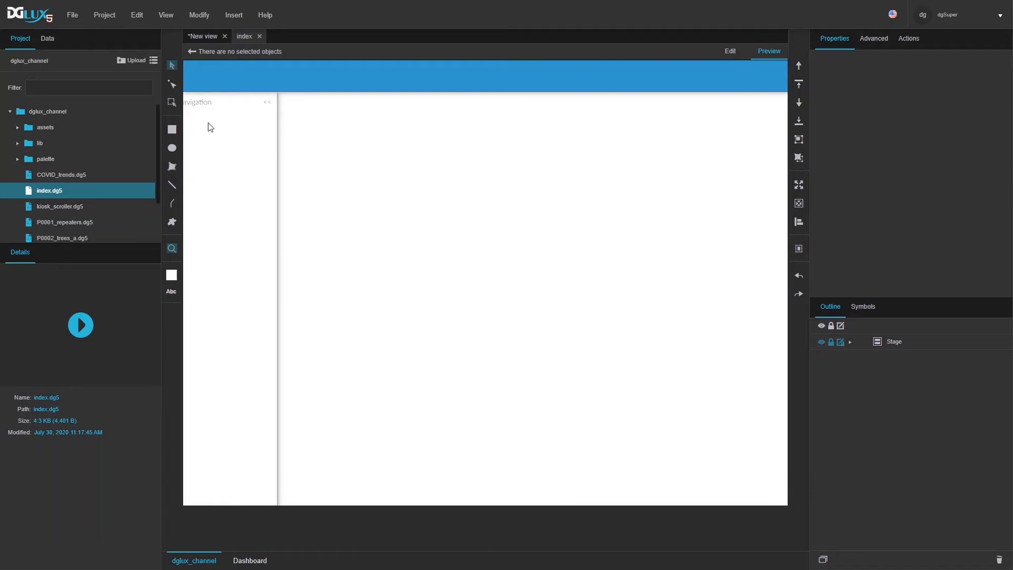
left_click(730, 52)
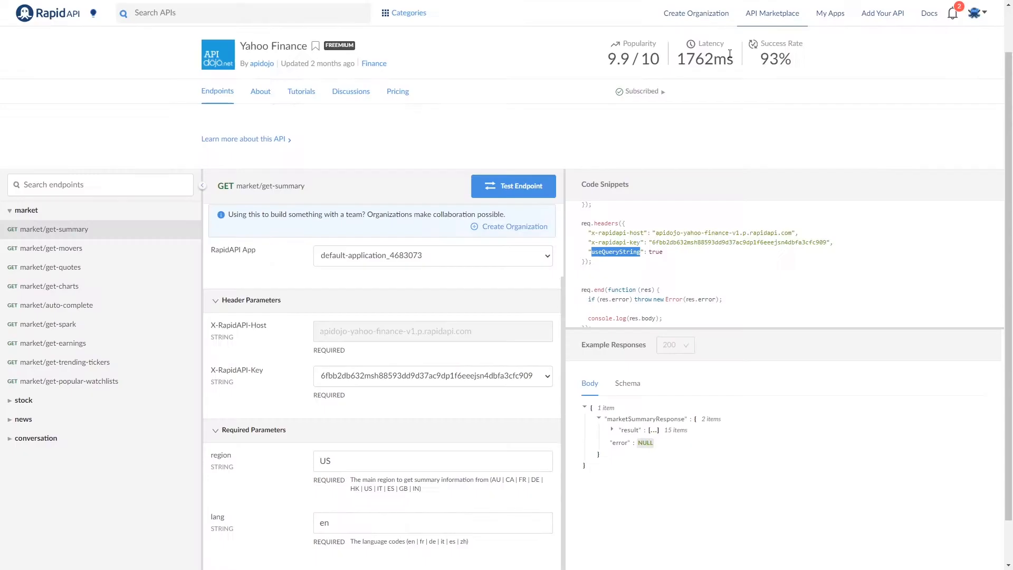
Step: Expand the Yahoo Finance stock endpoint group, browse it, and open market/get-movers
left_click(16, 402)
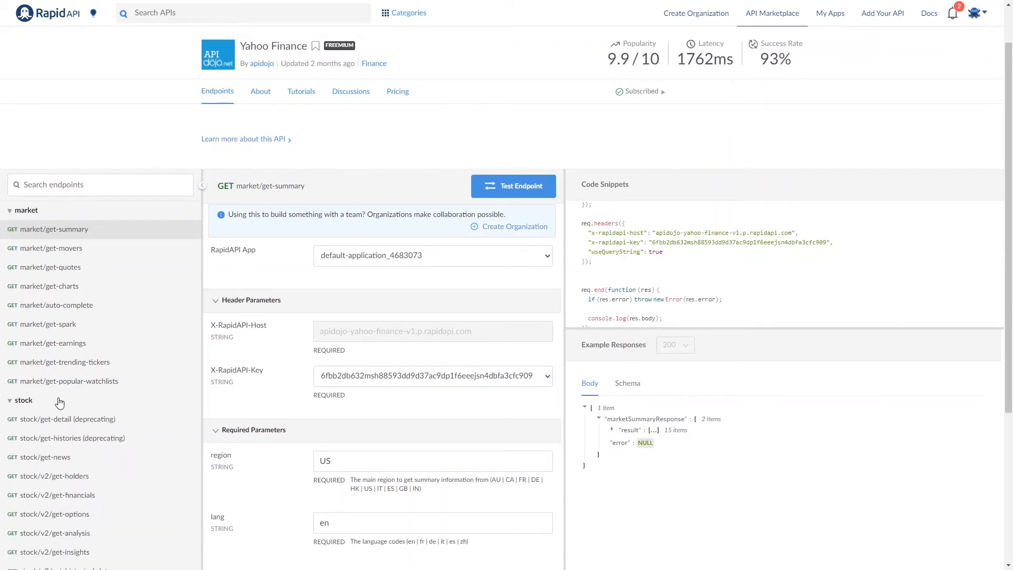
scroll(59, 403, "down", 1)
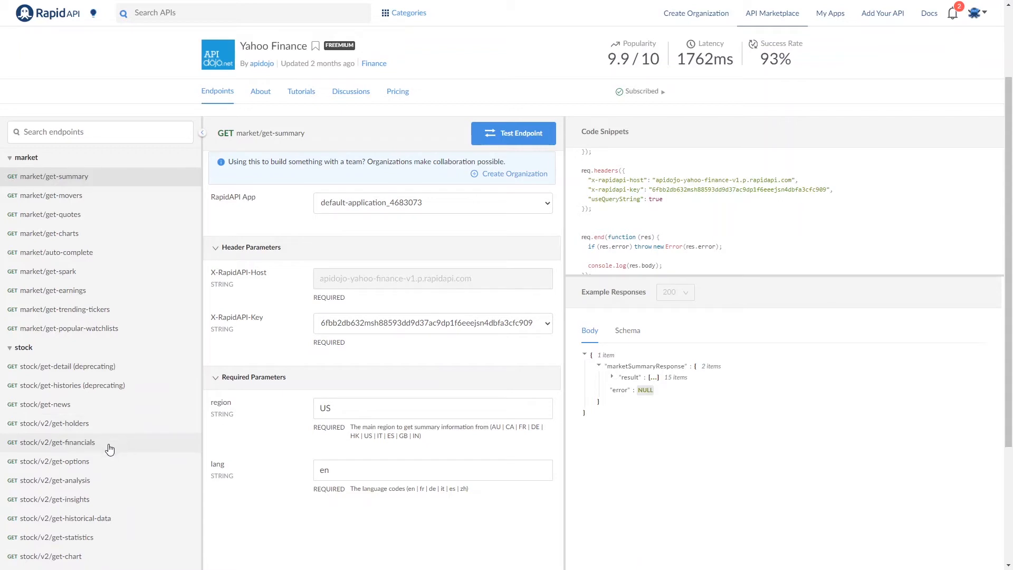
scroll(111, 453, "down", 2)
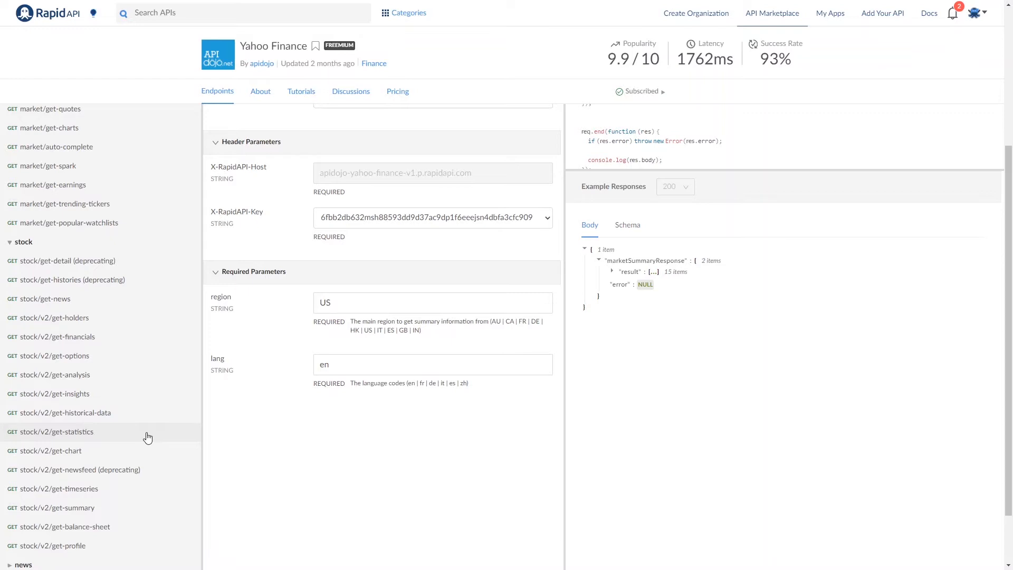
scroll(148, 438, "down", 1)
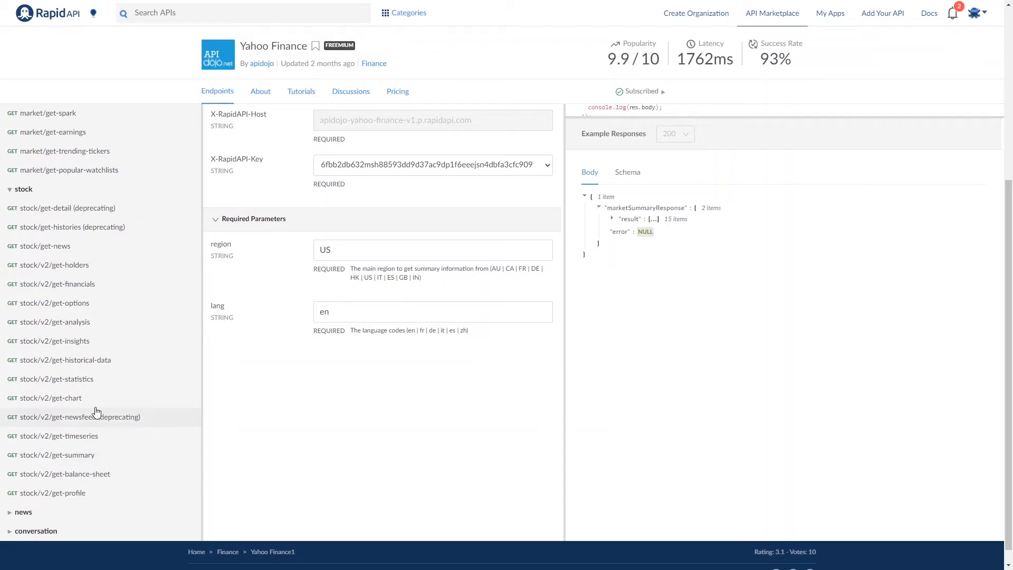
scroll(87, 377, "up", 1)
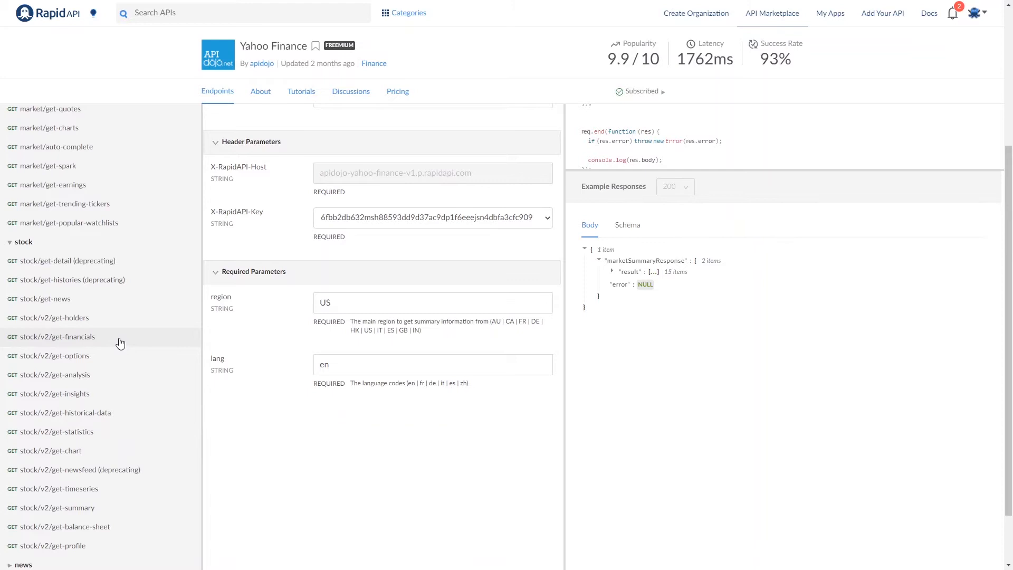
scroll(120, 344, "up", 2)
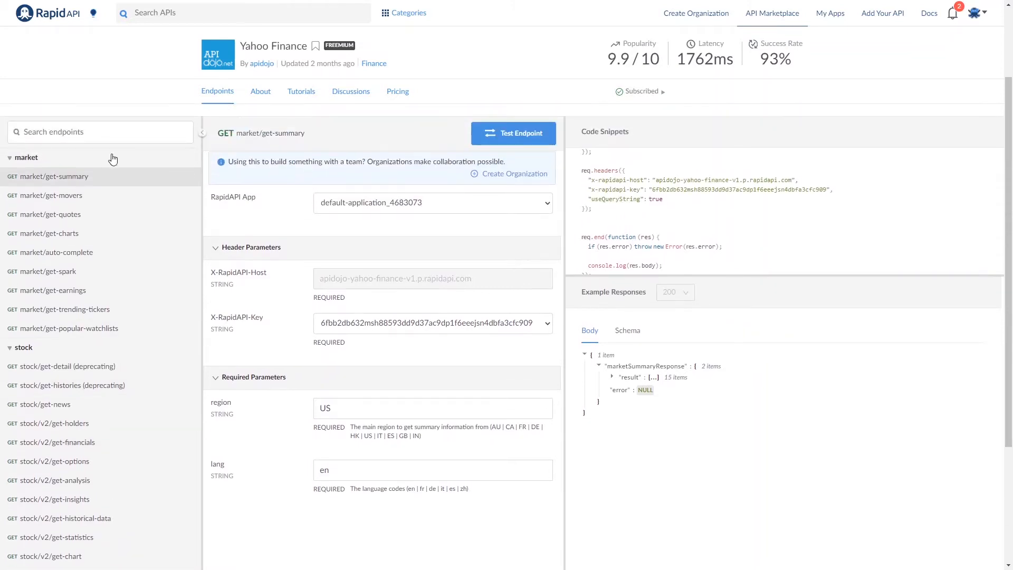
left_click(72, 198)
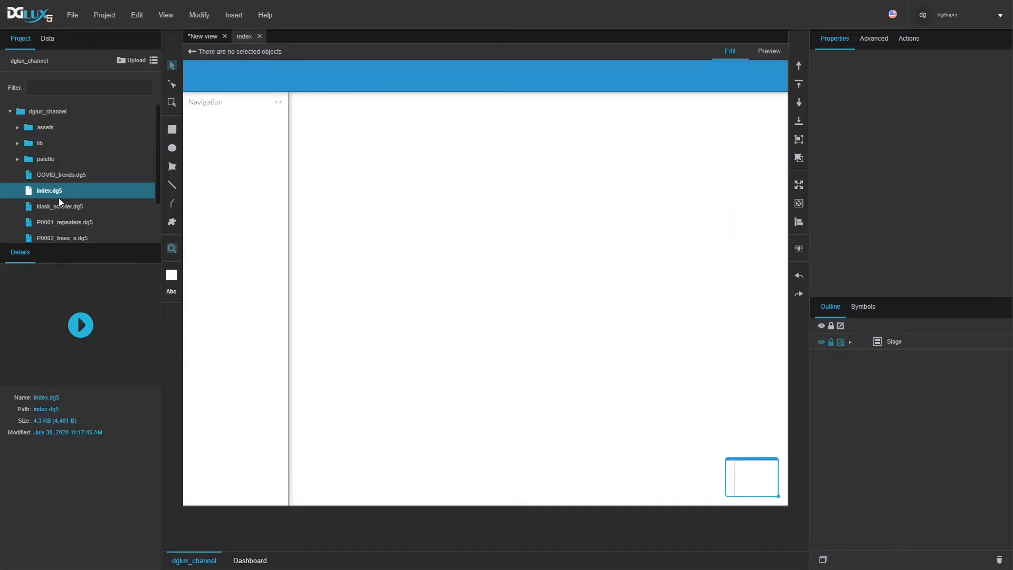
Step: Insert a Group under navigation, fit it to its parent, and open its Dataflow editor
left_click(215, 196)
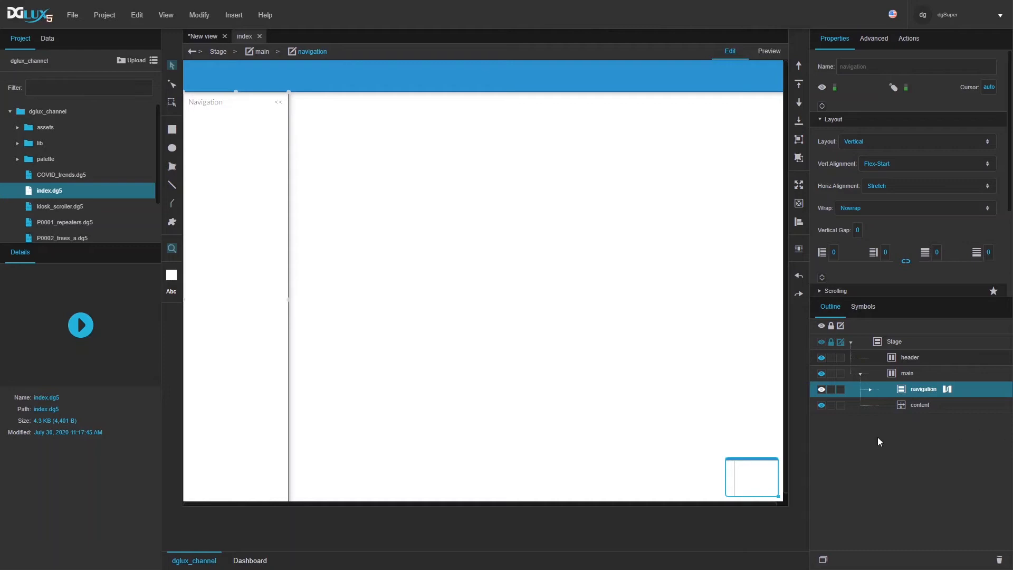
left_click(871, 390)
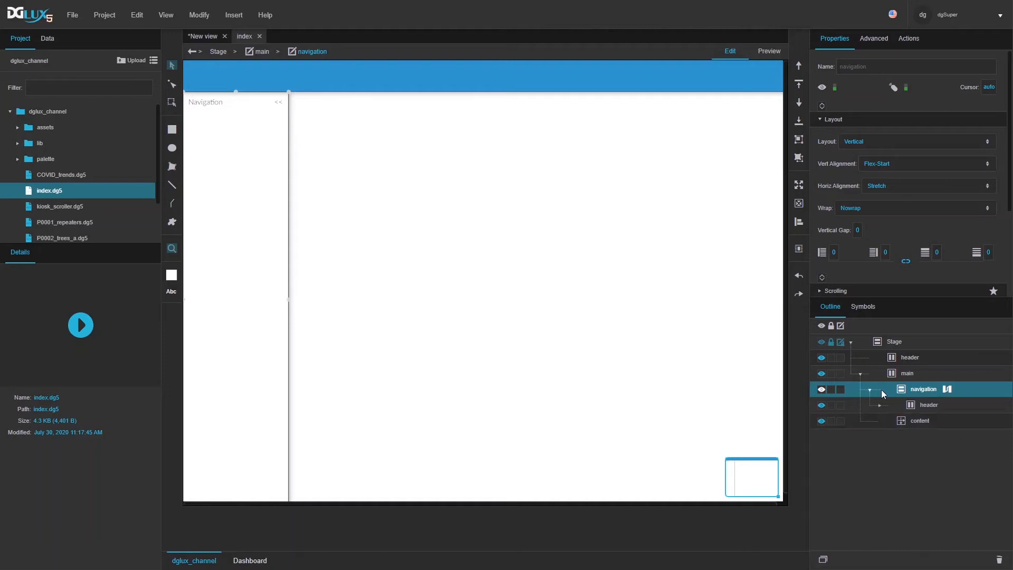
right_click(924, 388)
mouse_move(892, 359)
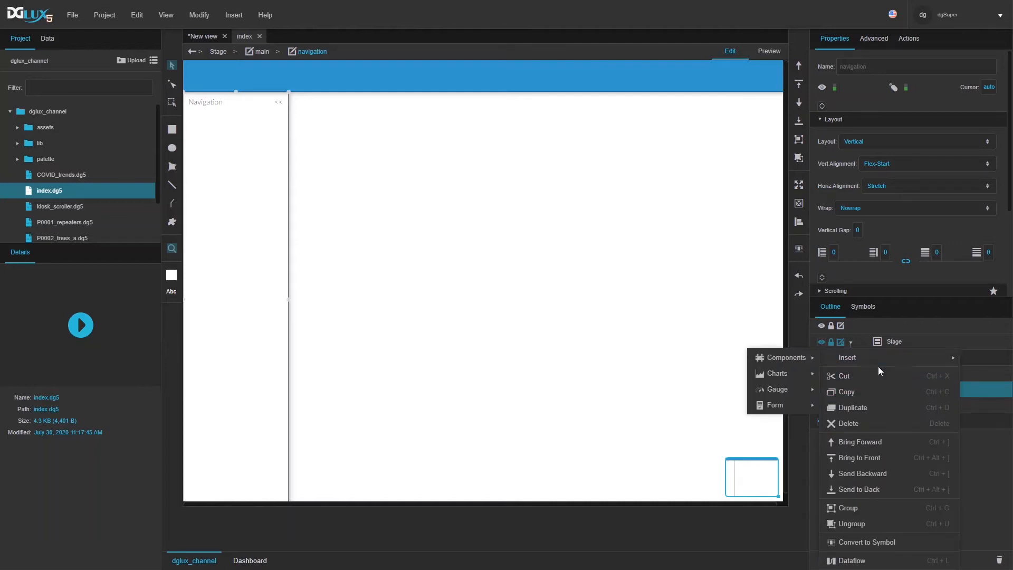
mouse_move(786, 357)
left_click(864, 323)
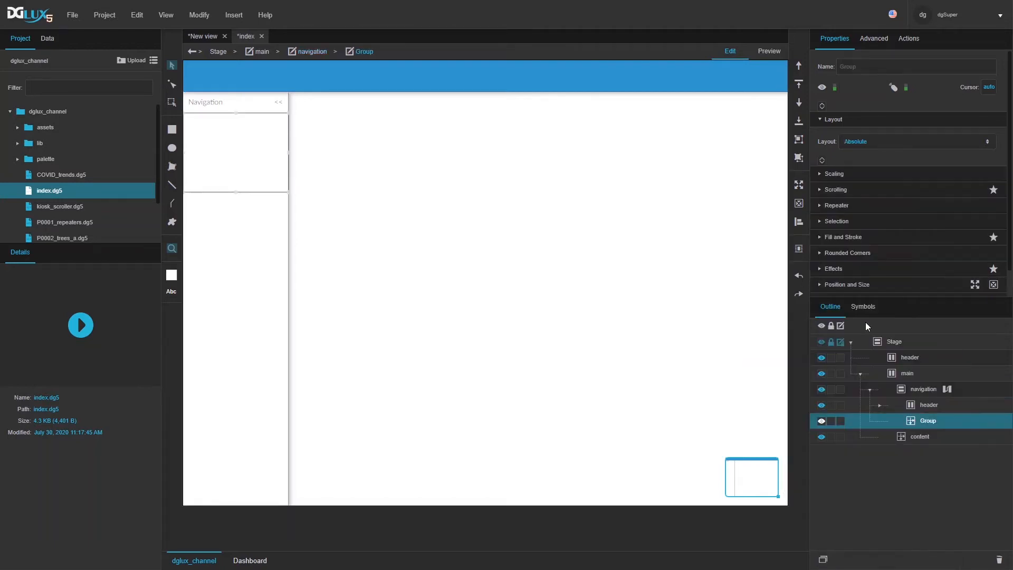
left_click(798, 185)
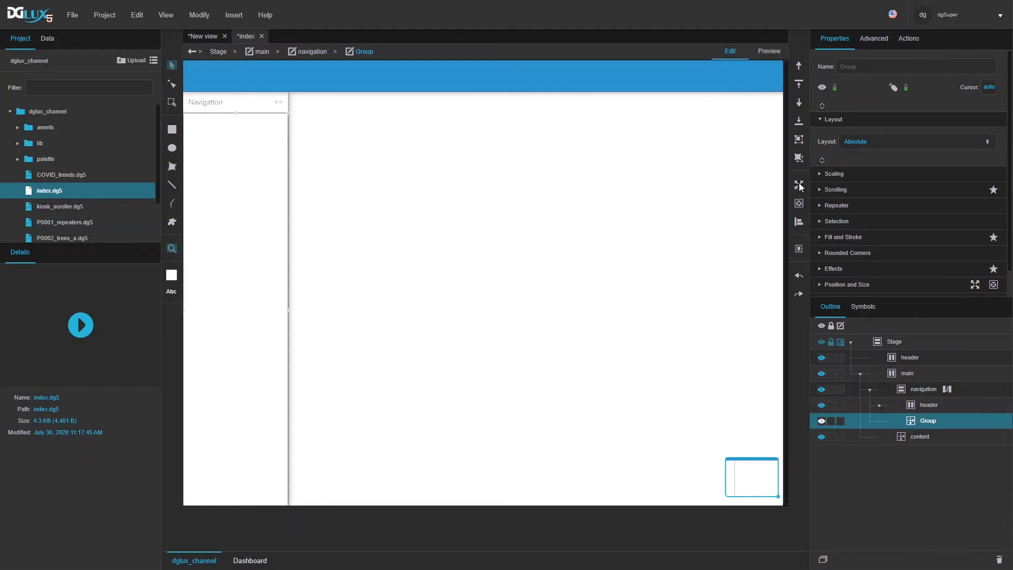
right_click(933, 423)
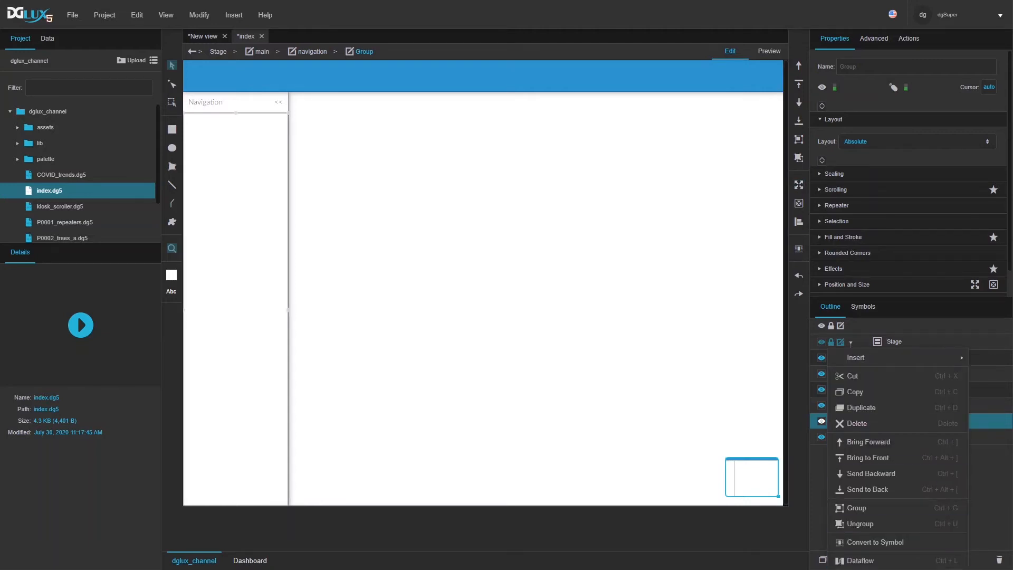
left_click(921, 560)
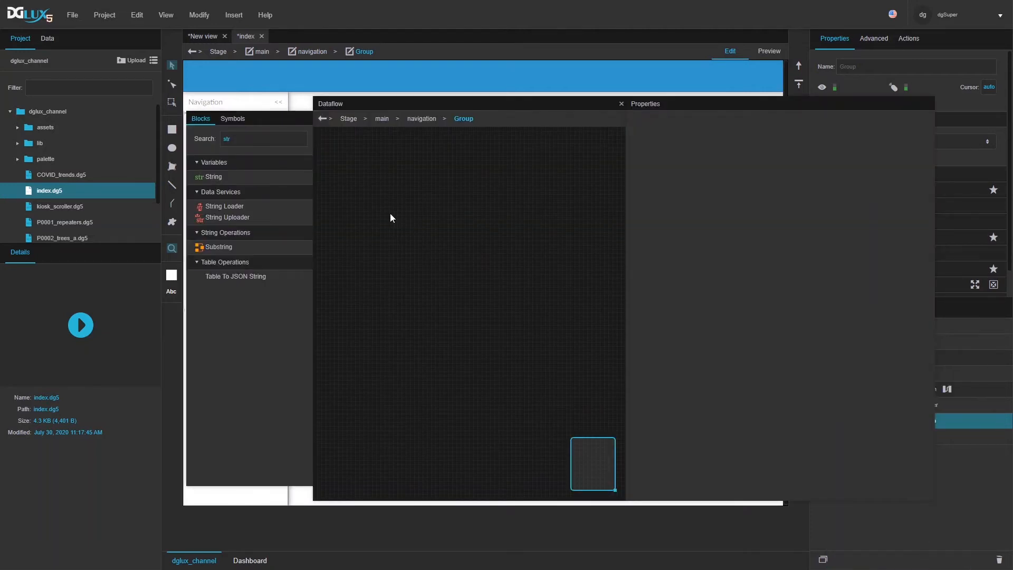
Step: Paste the copied concat, strLoader and jsonParser blocks into the Group's dataflow
key("ctrl+v")
left_click(485, 143)
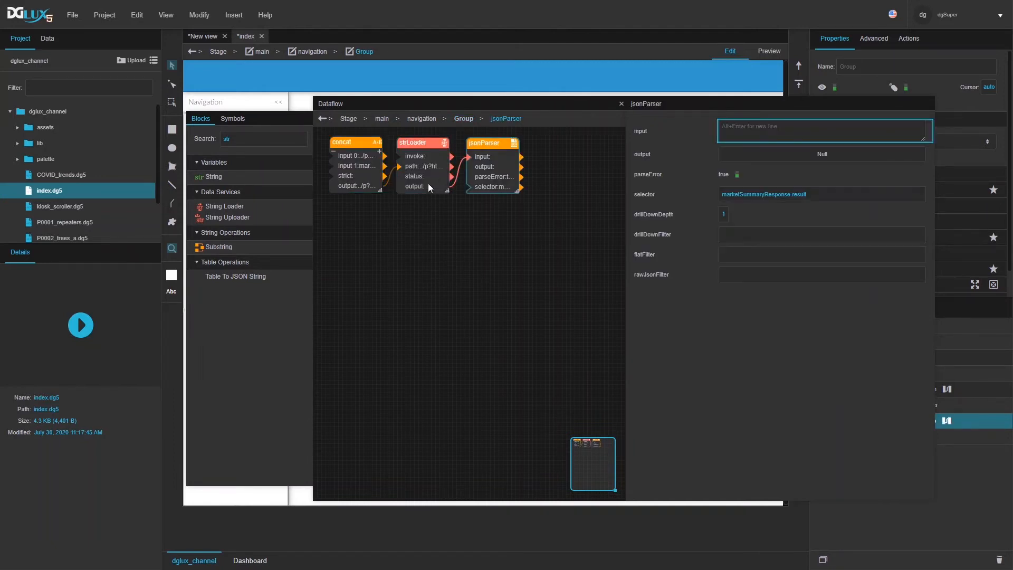
left_click(363, 162)
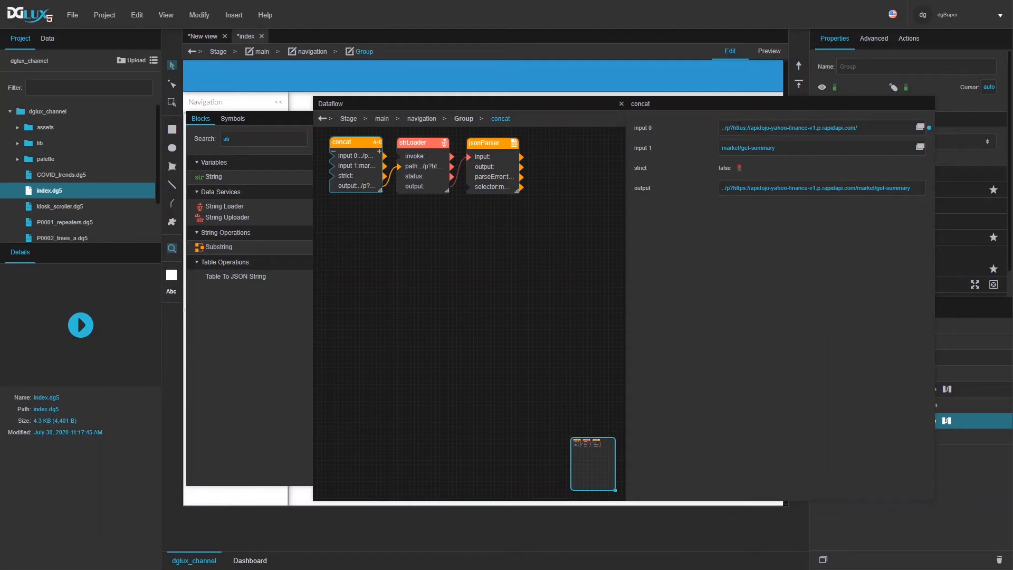
Step: Remove ../p? from concat input 0 and change input 1 to market/get-movers
left_click_drag(734, 126, 678, 123)
key("BackSpace")
left_click_drag(751, 147, 822, 152)
type("mover")
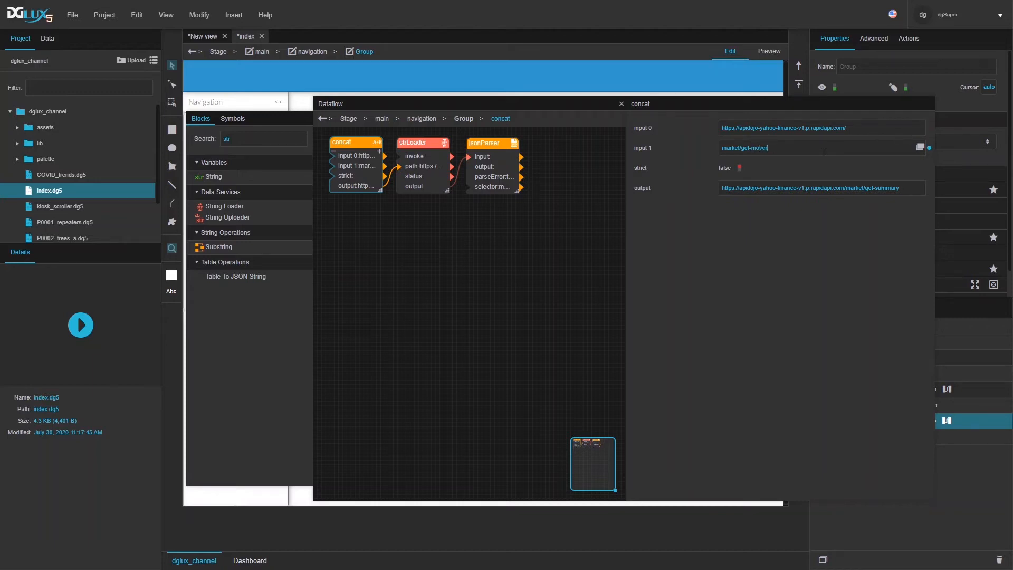
type("s")
key("Return")
left_click(430, 172)
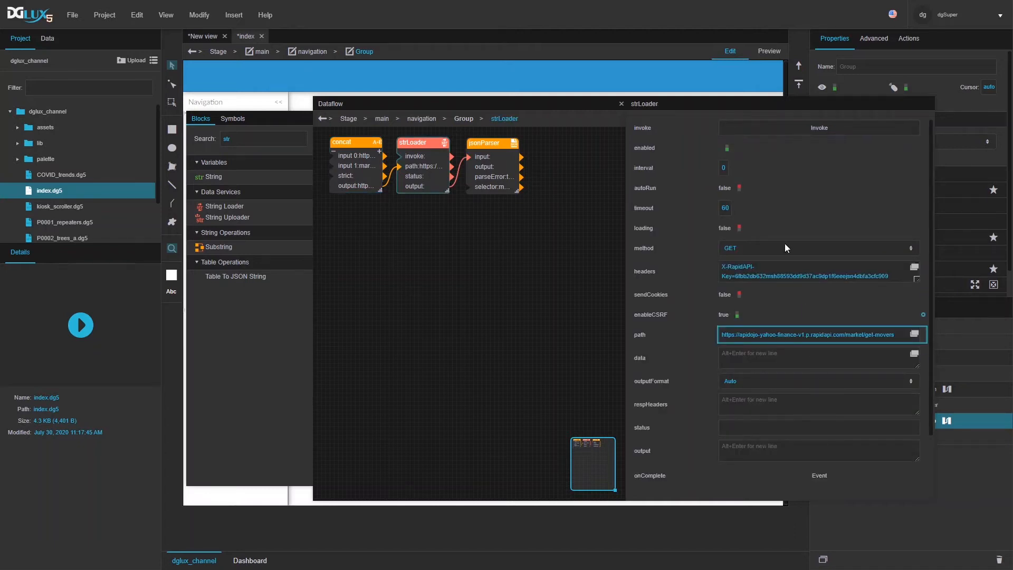
Step: Invoke strLoader, set jsonParser's selector to finance.result, and preview the three-row table
left_click(772, 131)
scroll(795, 265, "down", 1)
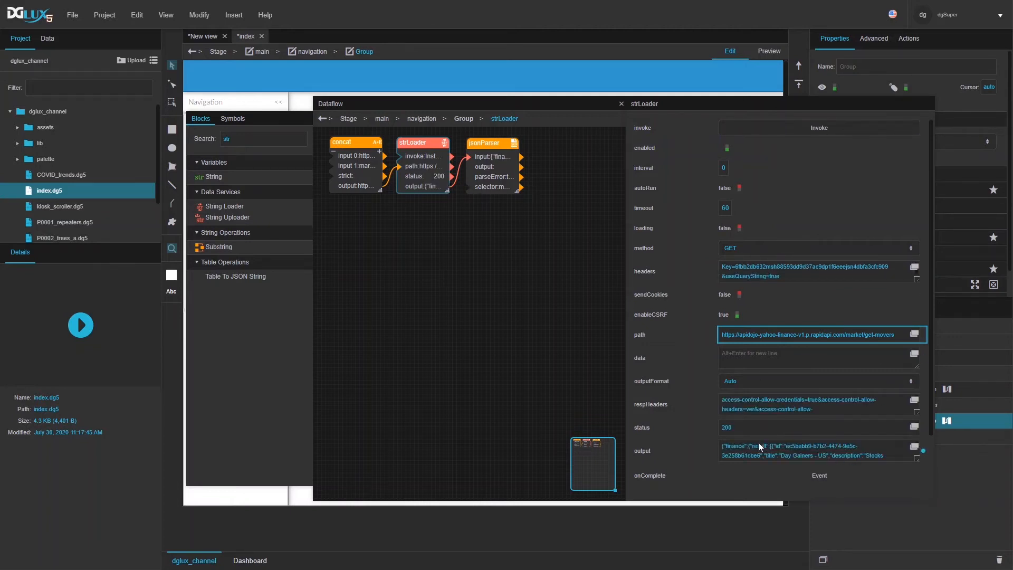
left_click(476, 179)
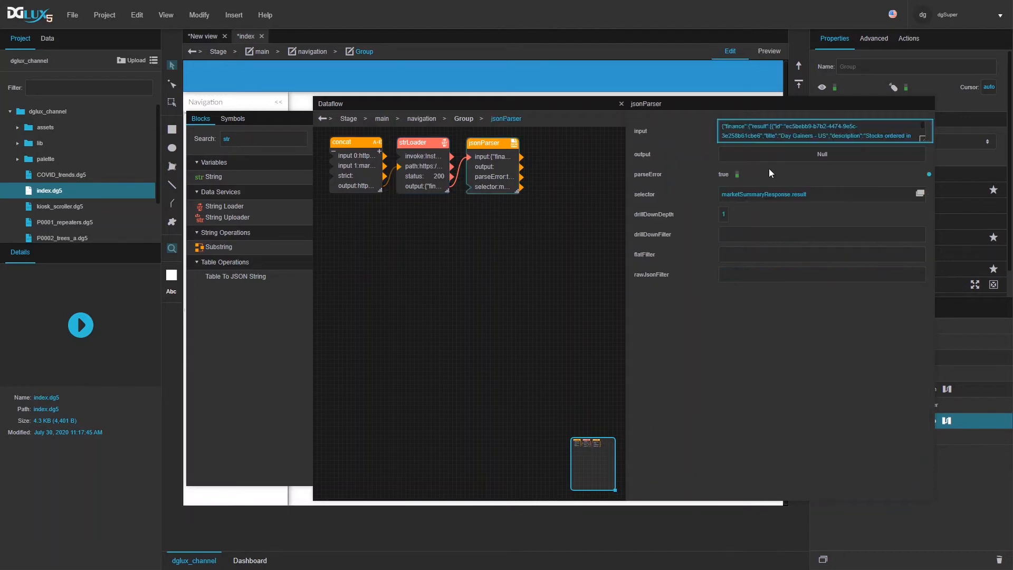
double_click(758, 193)
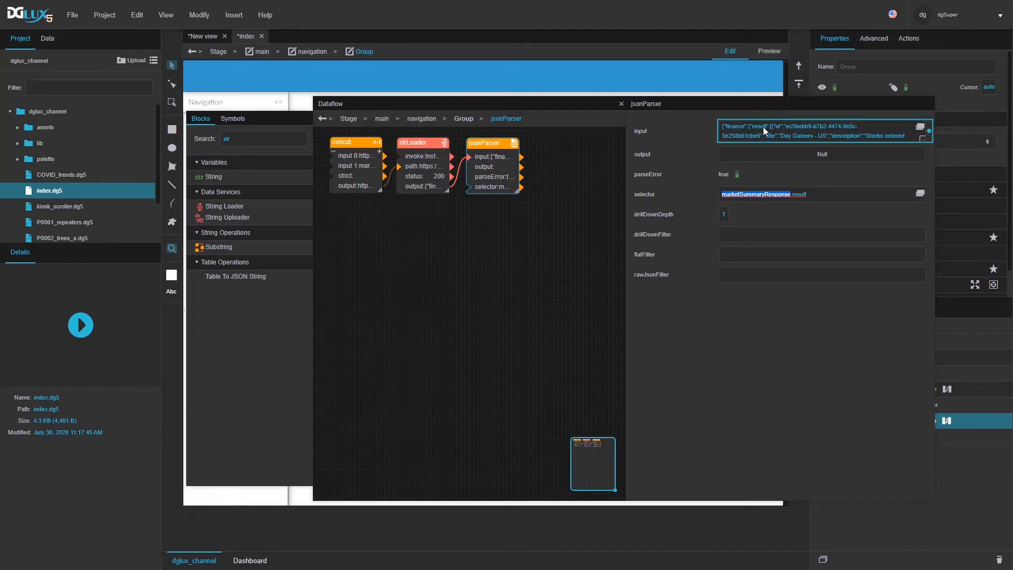
left_click(789, 194)
left_click_drag(790, 194, 654, 179)
type("finance")
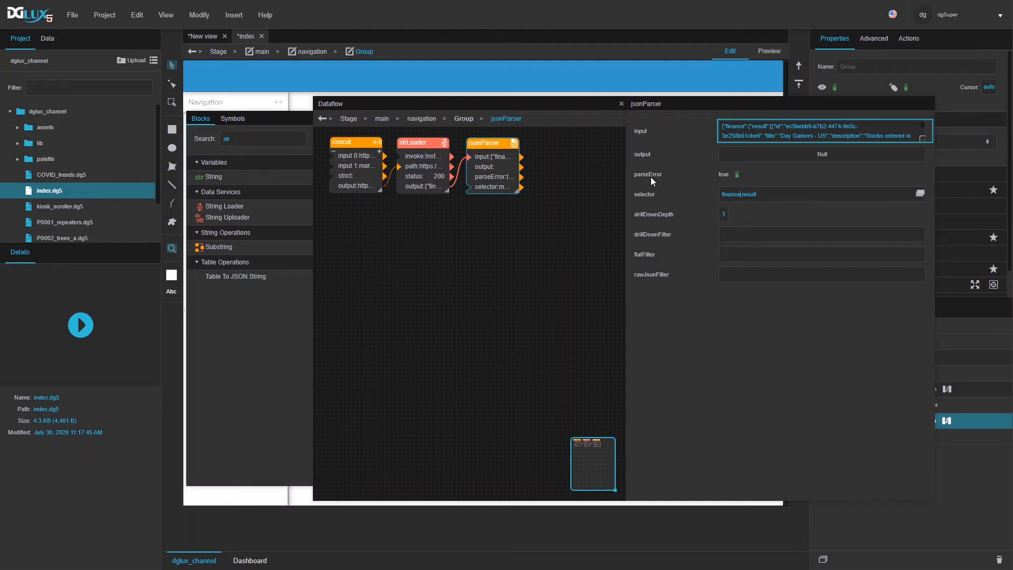
left_click(760, 159)
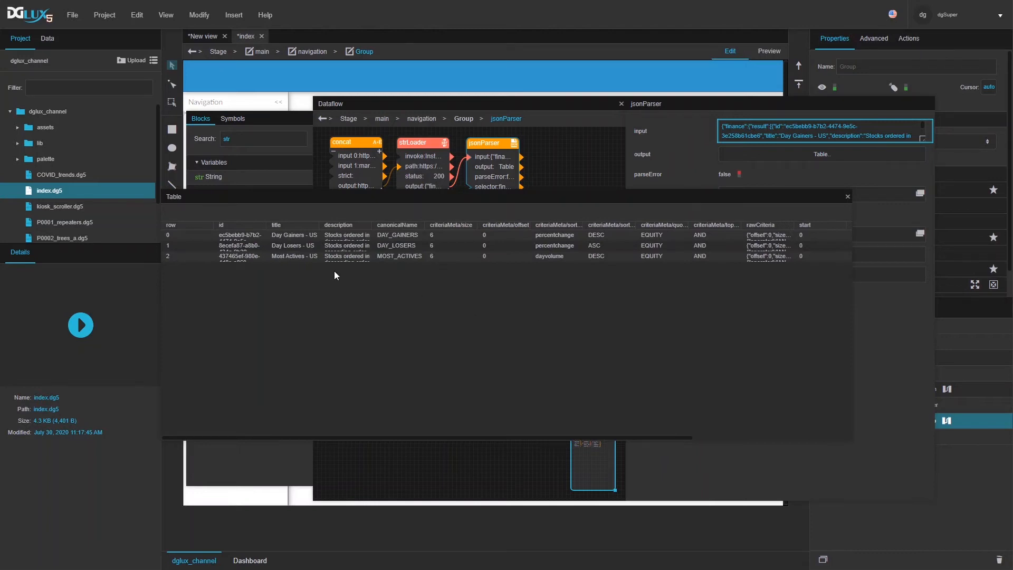
left_click_drag(369, 225, 384, 251)
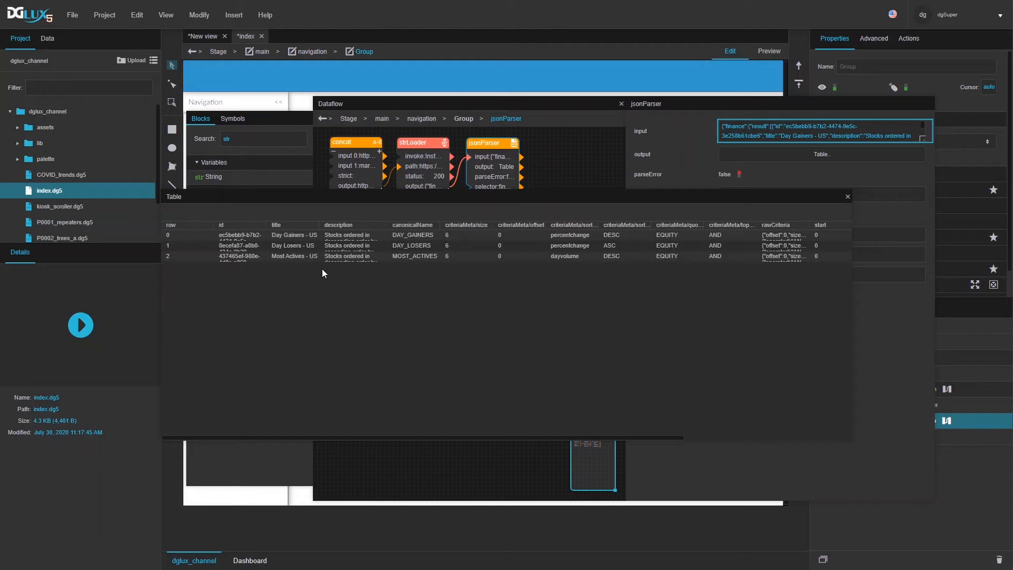
left_click_drag(385, 226, 646, 238)
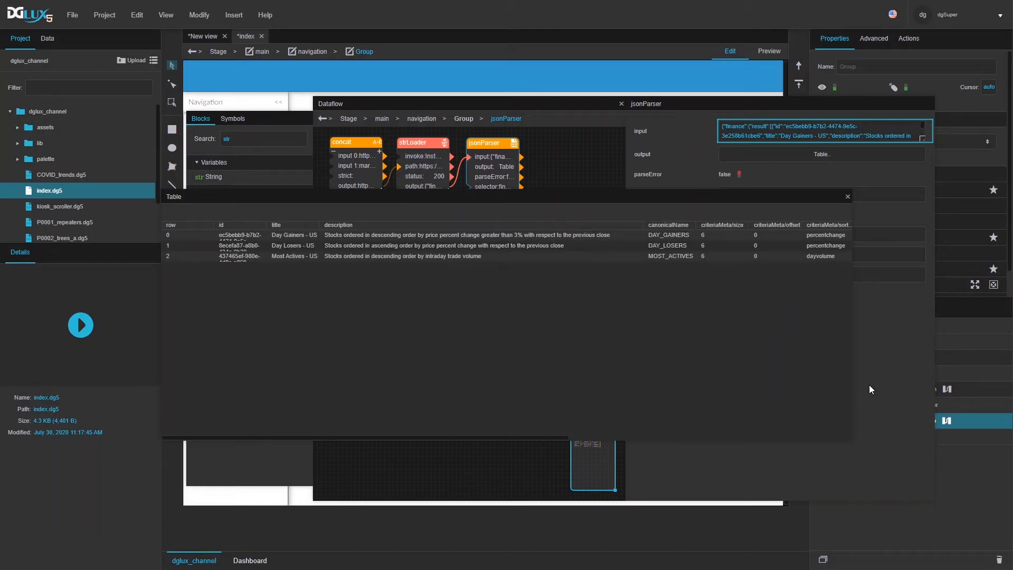
left_click_drag(495, 437, 699, 439)
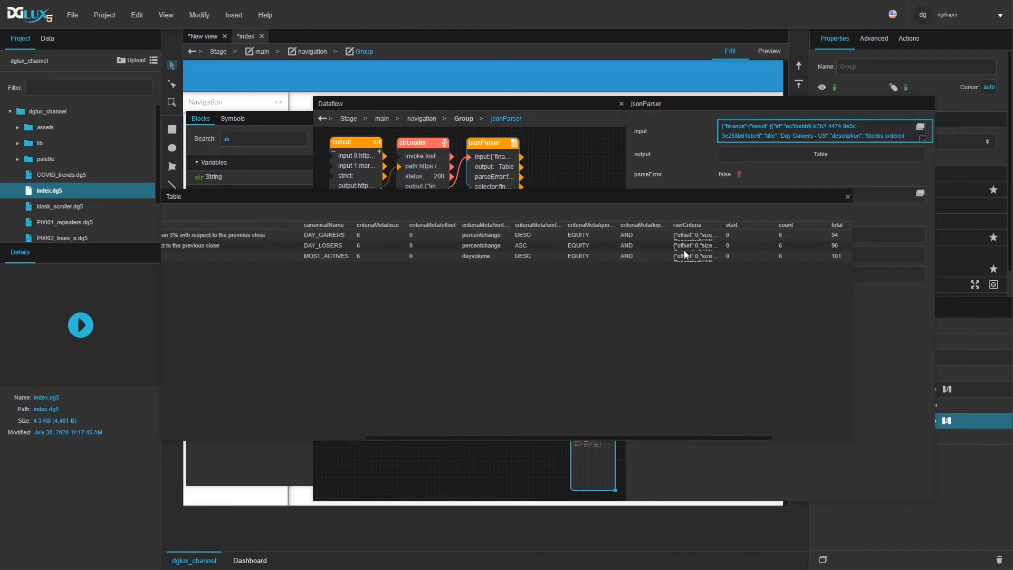
mouse_move(719, 230)
left_mouse_down()
mouse_move(763, 232)
mouse_move(716, 236)
left_mouse_up()
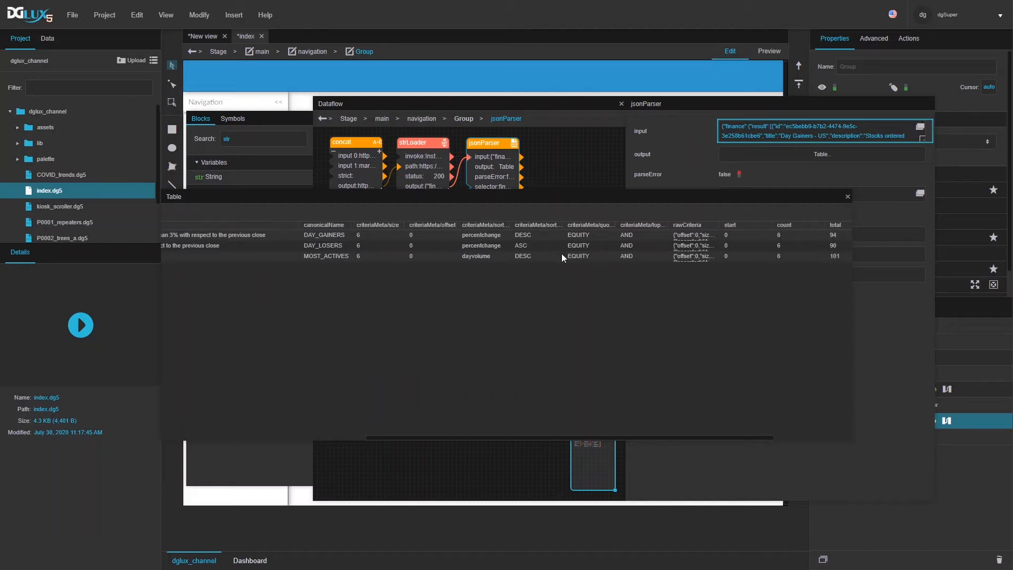
left_click(848, 197)
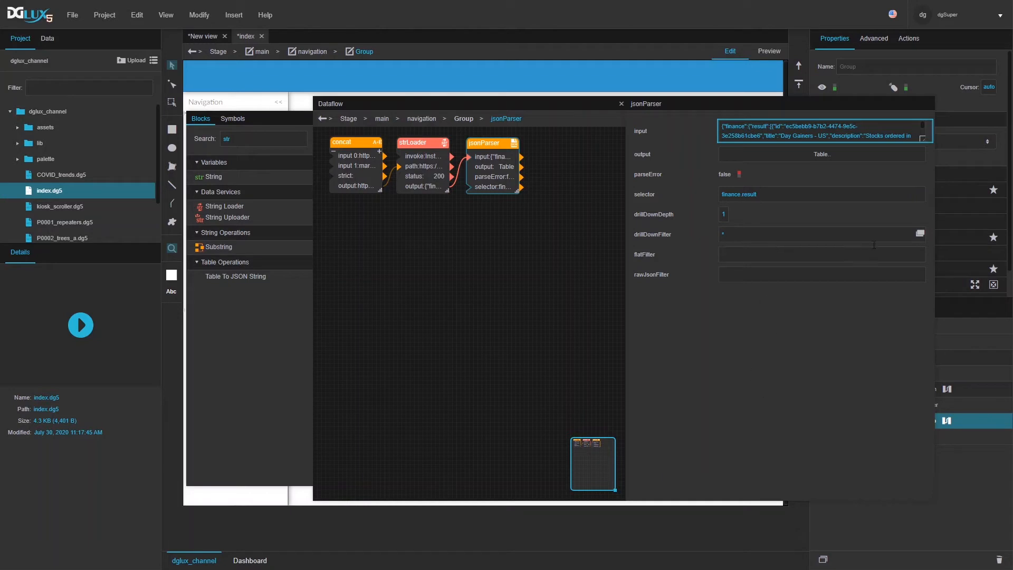
left_click(768, 156)
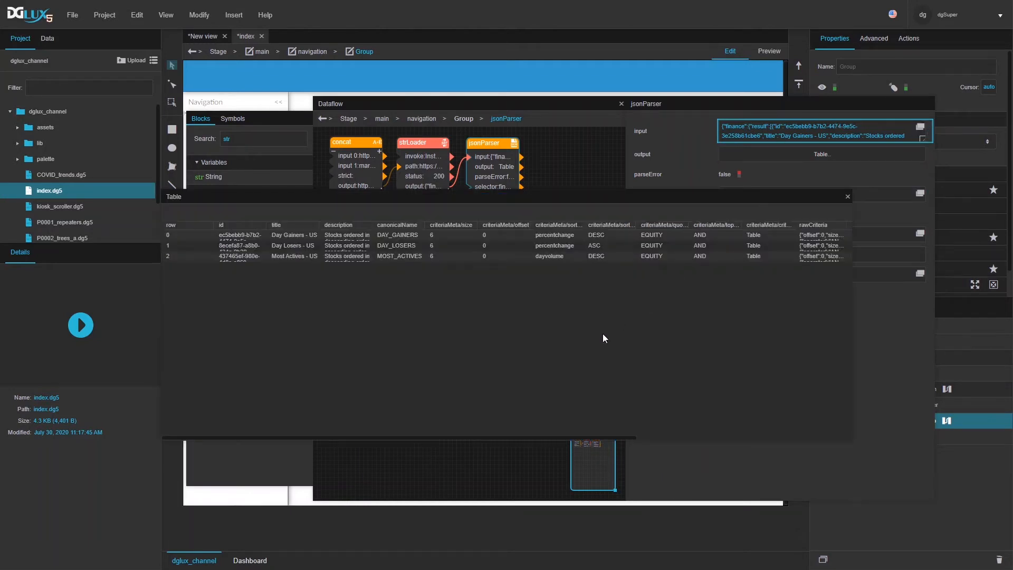
left_click(753, 236)
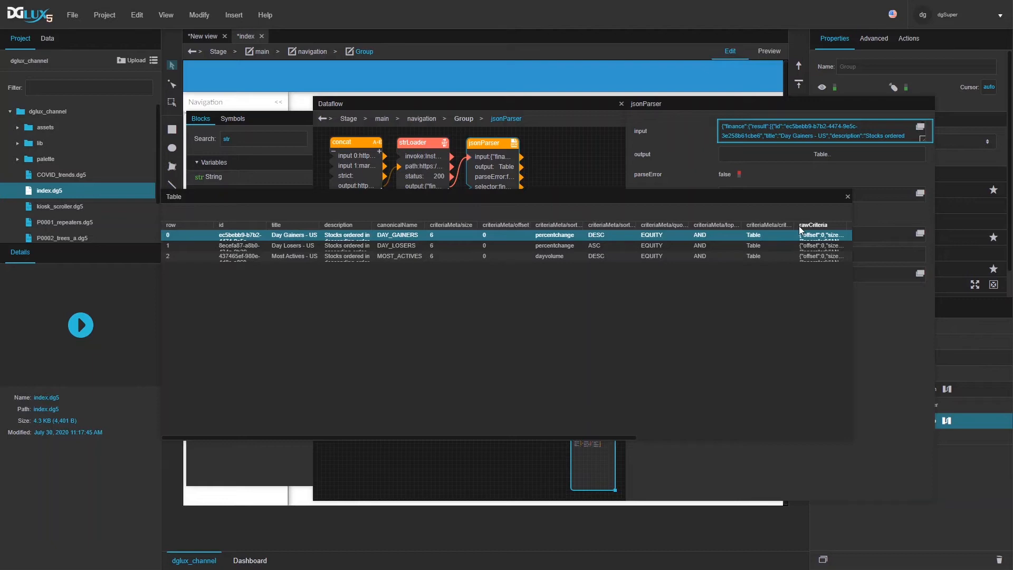
left_click_drag(794, 226, 802, 225)
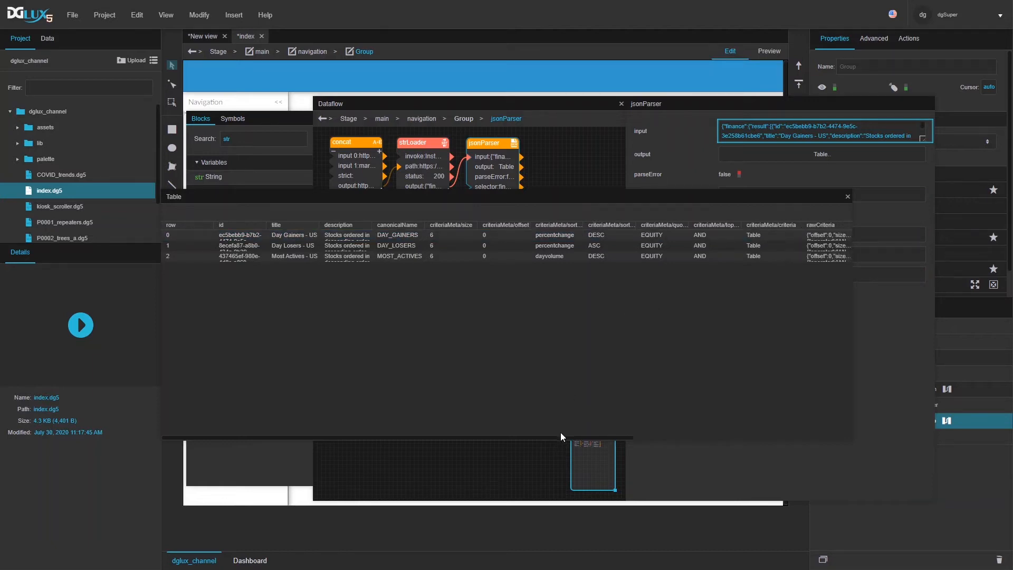
left_click_drag(558, 436, 787, 413)
left_click(718, 235)
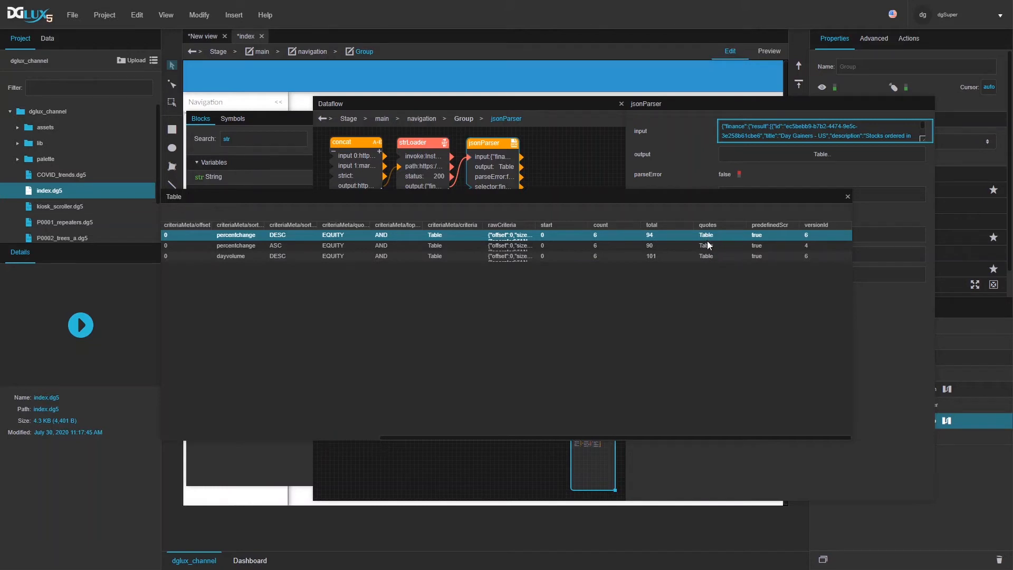
left_click_drag(695, 202, 682, 290)
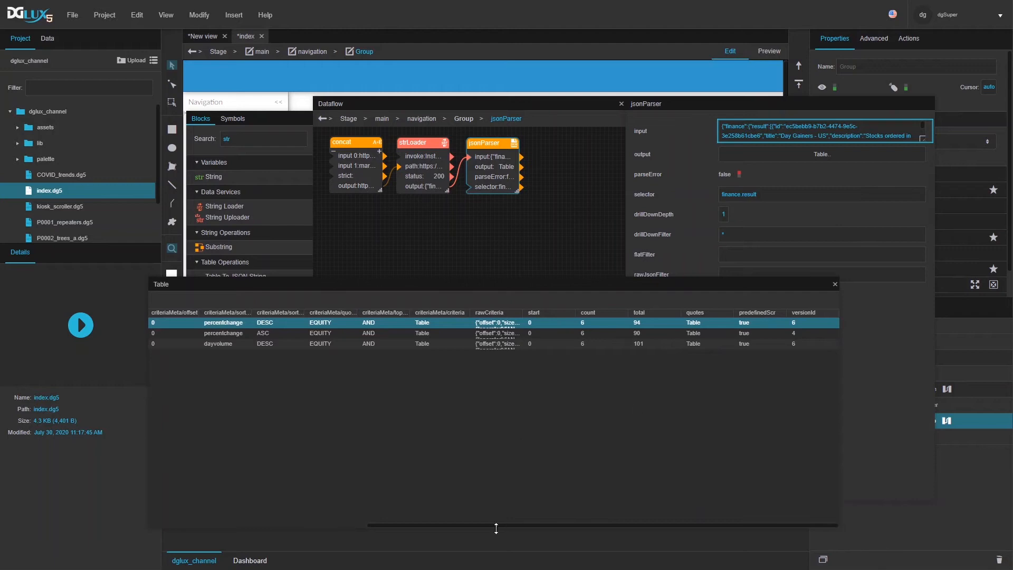
left_click_drag(435, 524, 401, 522)
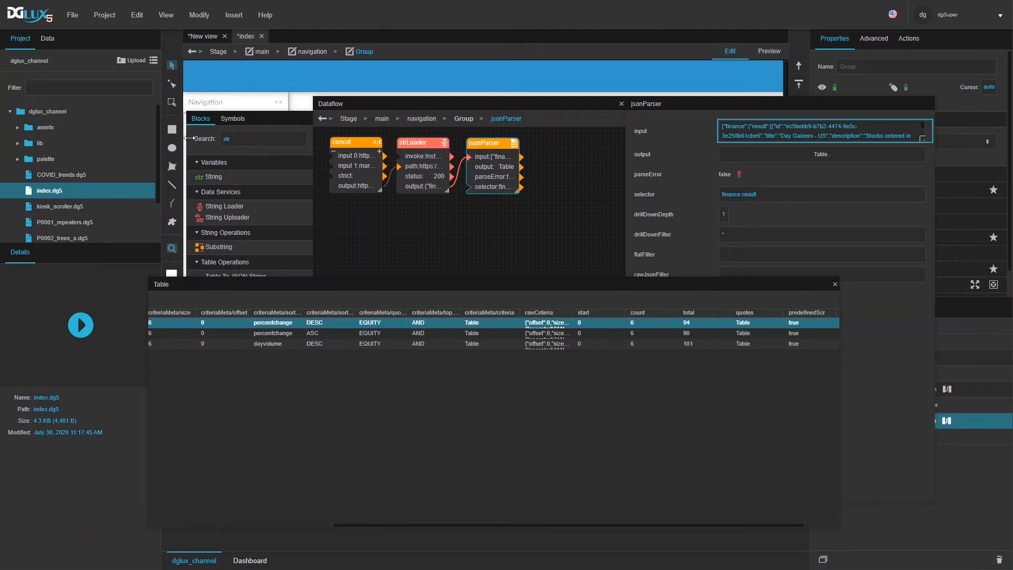
Step: Add a Filter block and feed it the jsonParser output table
left_click(243, 139)
type("fil")
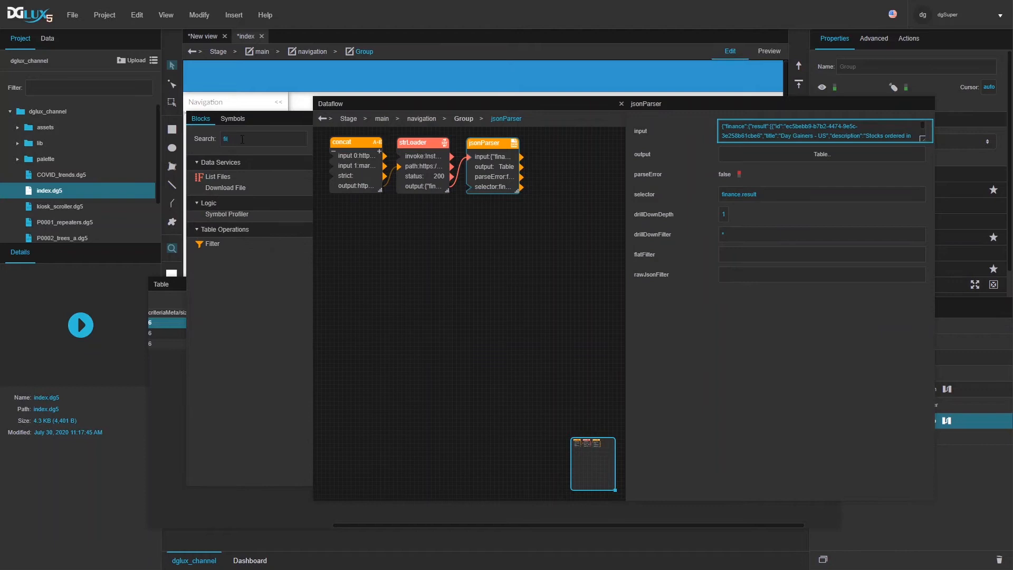
left_click_drag(214, 248, 346, 205)
left_click_drag(521, 166, 358, 222)
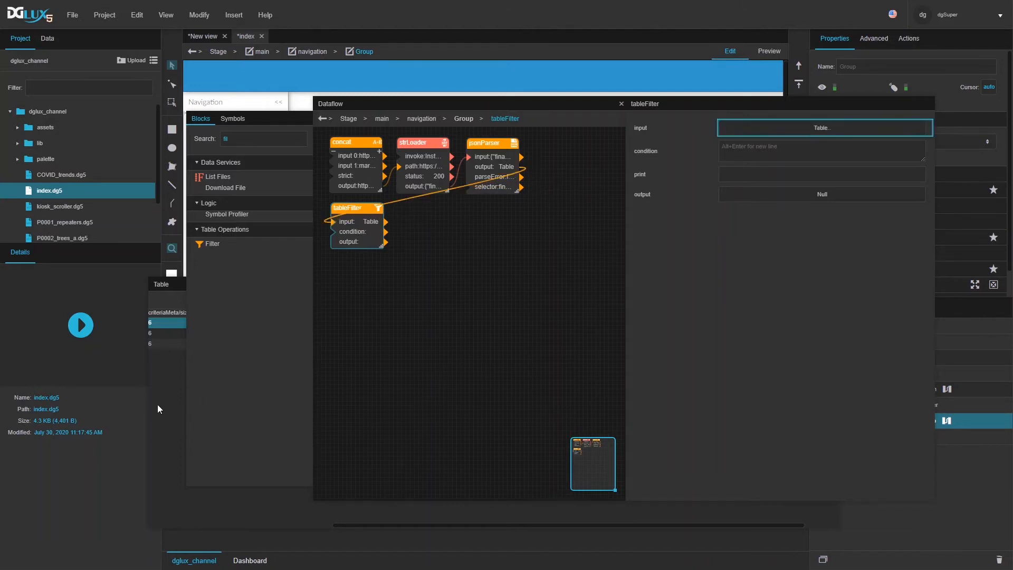
left_click_drag(396, 523, 197, 514)
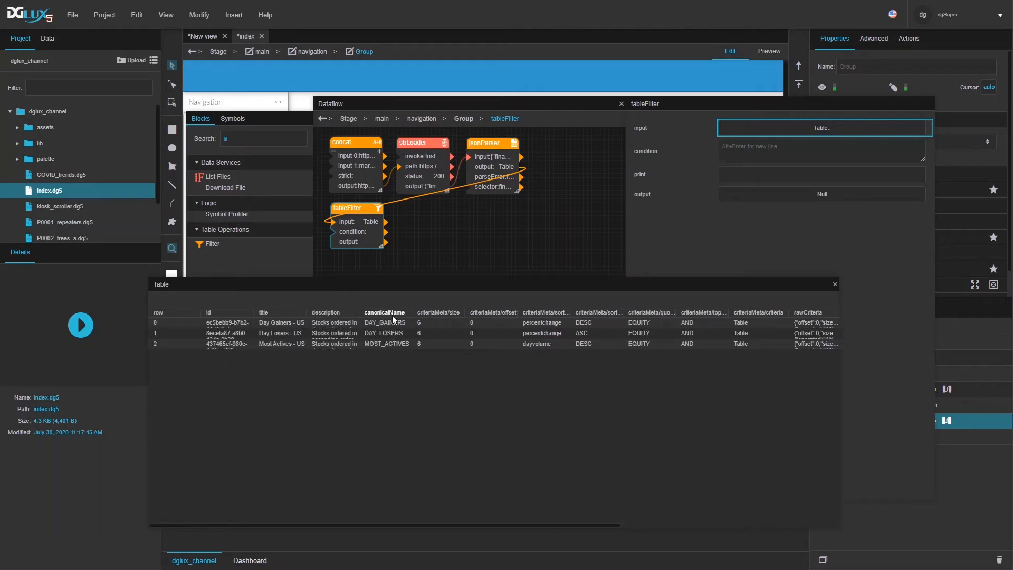
left_click(274, 312)
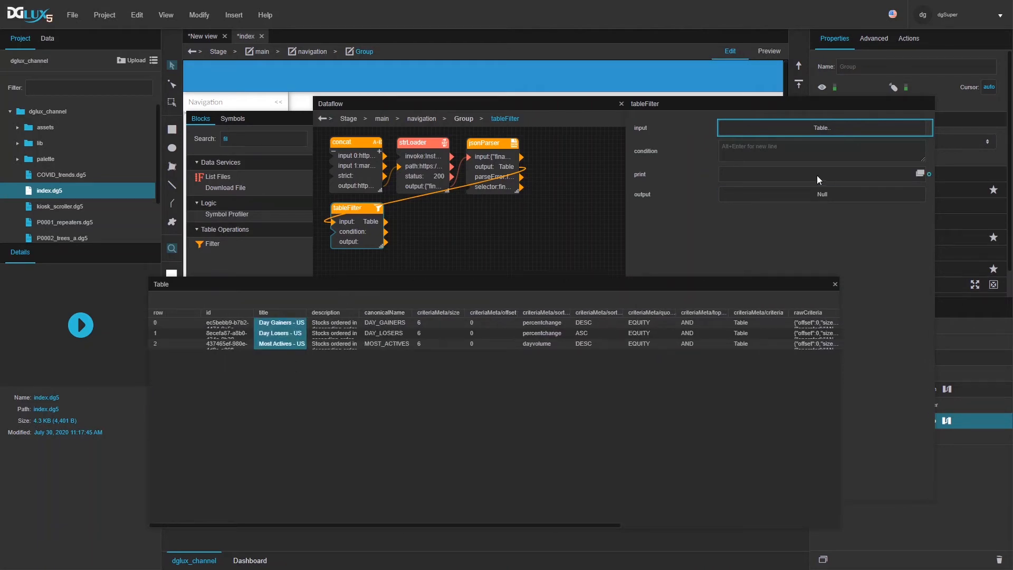
Step: Set the filter condition to title=='Day Gainers - US' and preview the filtered row
left_click(746, 151)
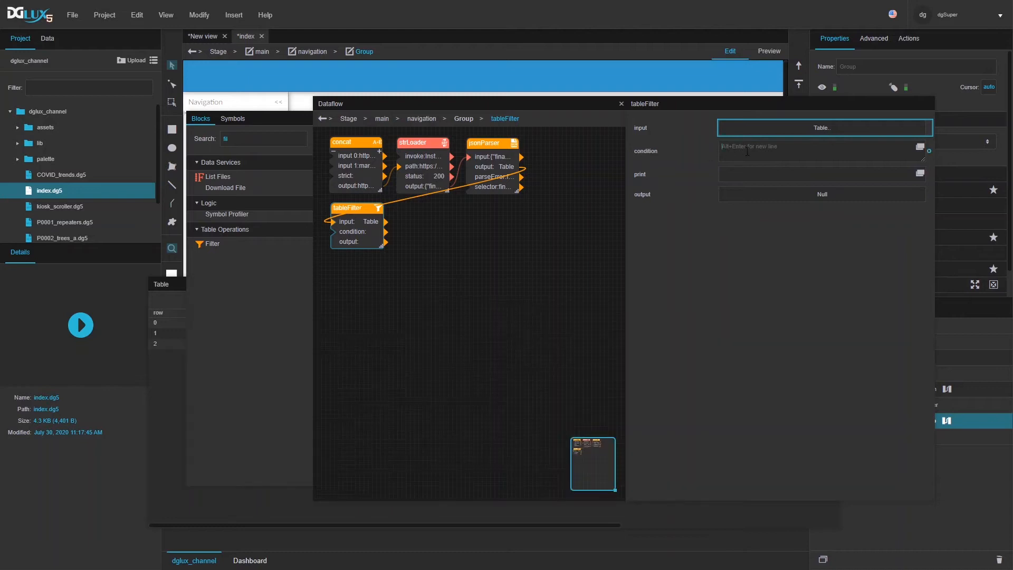
type("title=='")
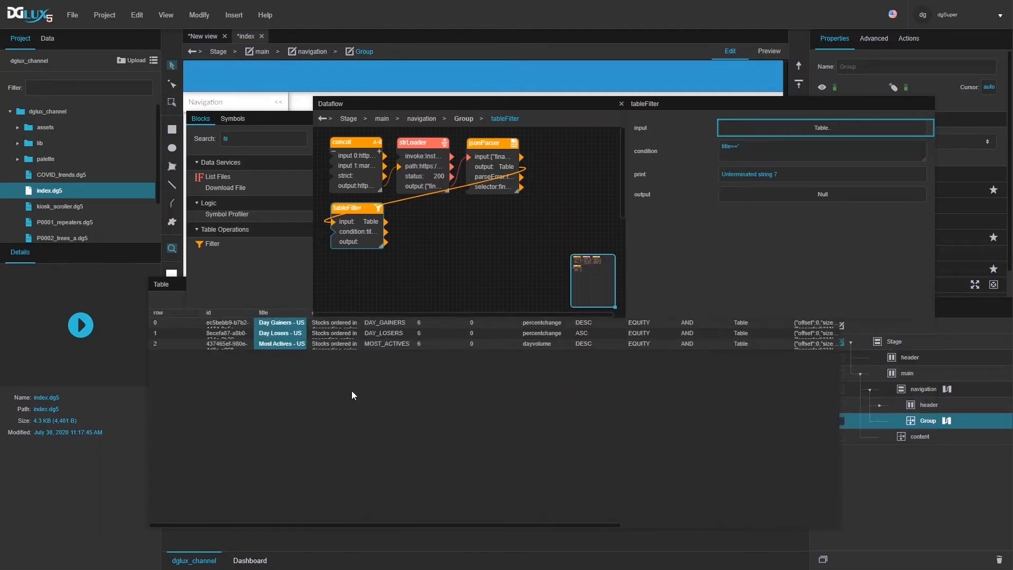
left_click(758, 149)
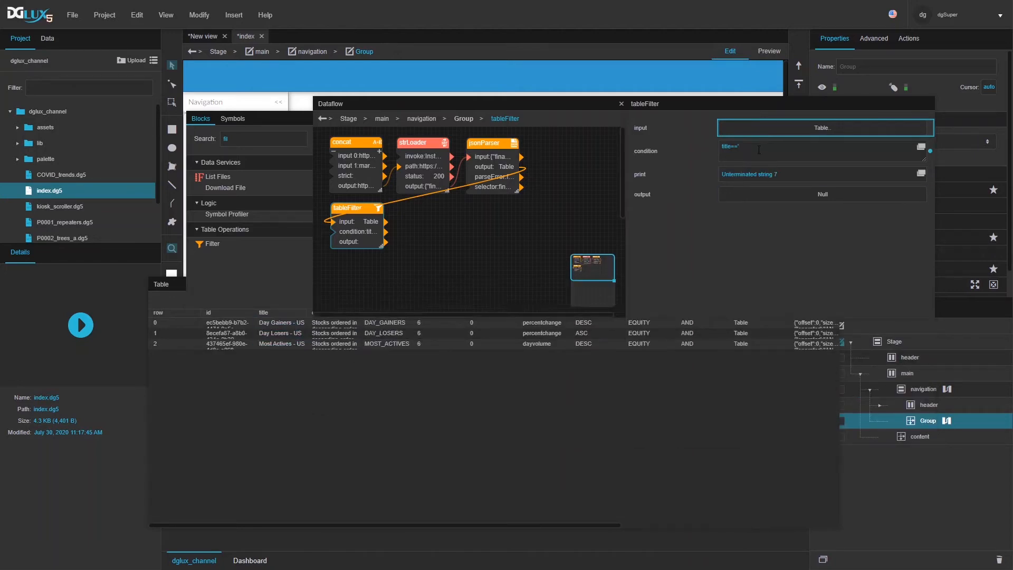
type("Day Gainers - US'")
left_click(819, 195)
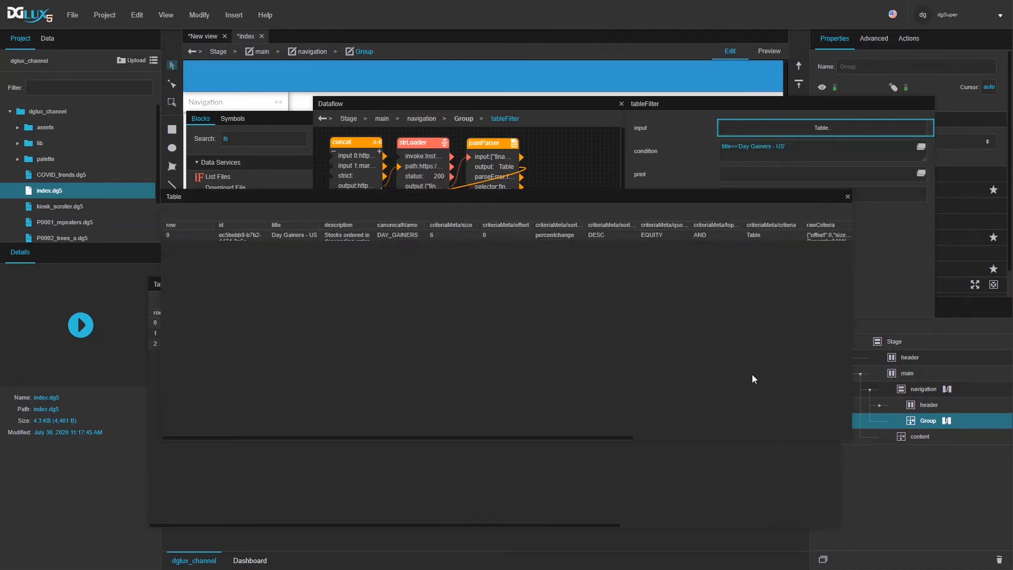
left_click_drag(847, 445, 924, 276)
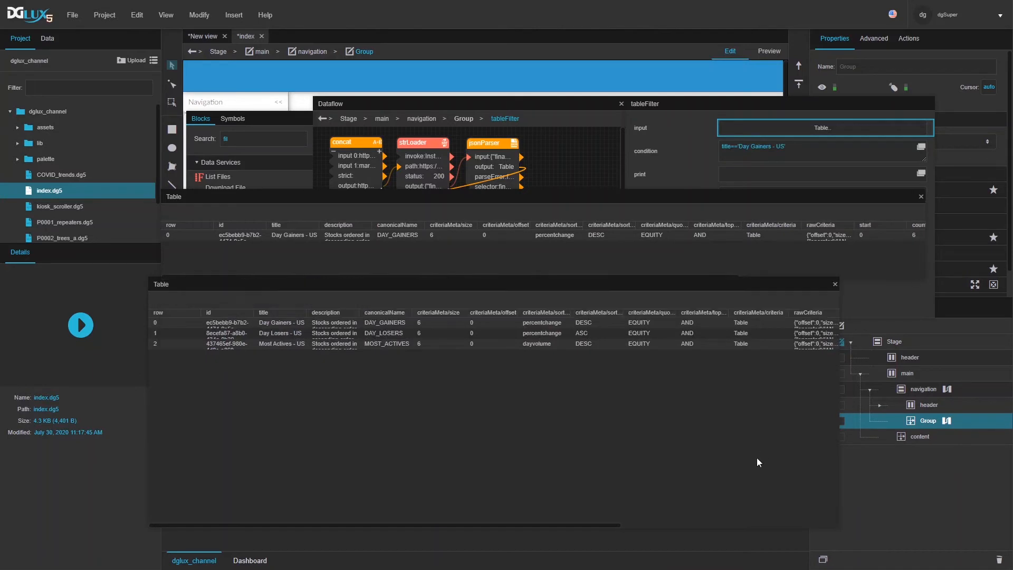
left_click(835, 284)
left_click_drag(517, 206, 310, 360)
Step: Add a Table block whose data comes from the filtered Day Gainers row
double_click(255, 138)
type("tab")
left_click_drag(213, 176, 412, 225)
left_click_drag(309, 430, 524, 410)
left_click_drag(574, 388, 417, 245)
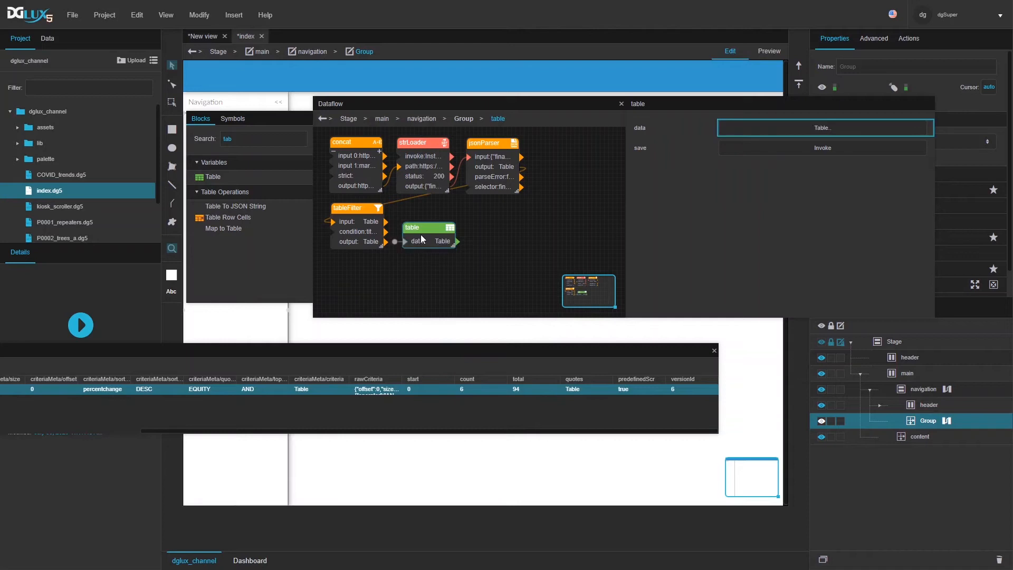
Step: View the table block's six day-gainer quotes (BIGC, NIO, BEKE, TPTX, EXPI, GPS) and narrow the Dataflow
left_click(813, 128)
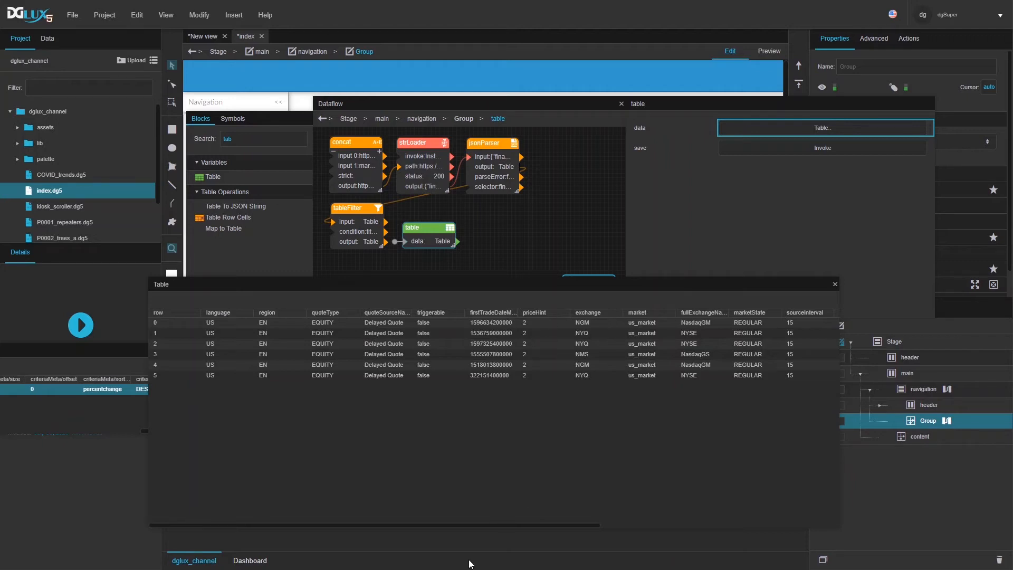
left_click_drag(474, 524, 633, 492)
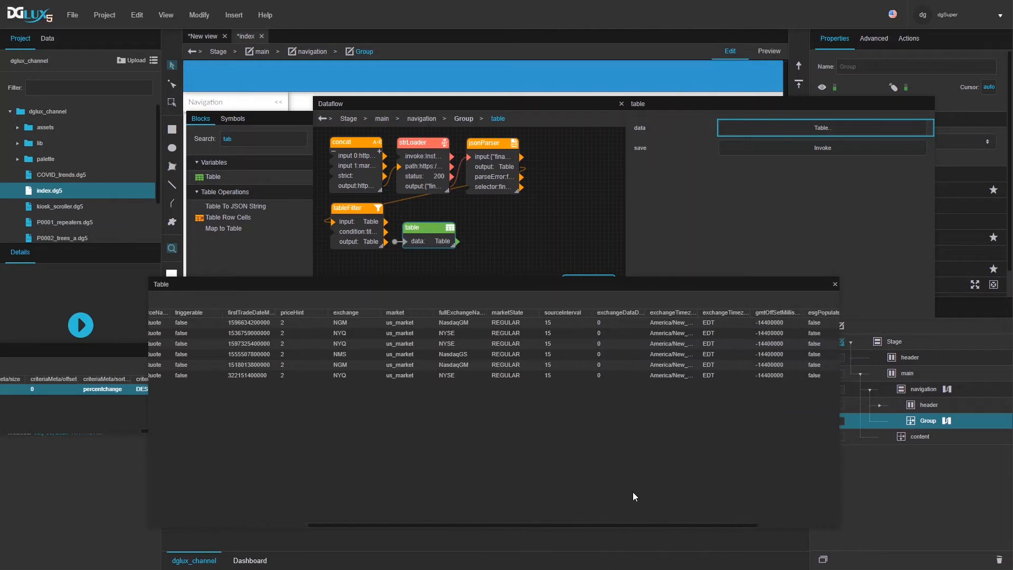
left_click_drag(590, 526, 780, 505)
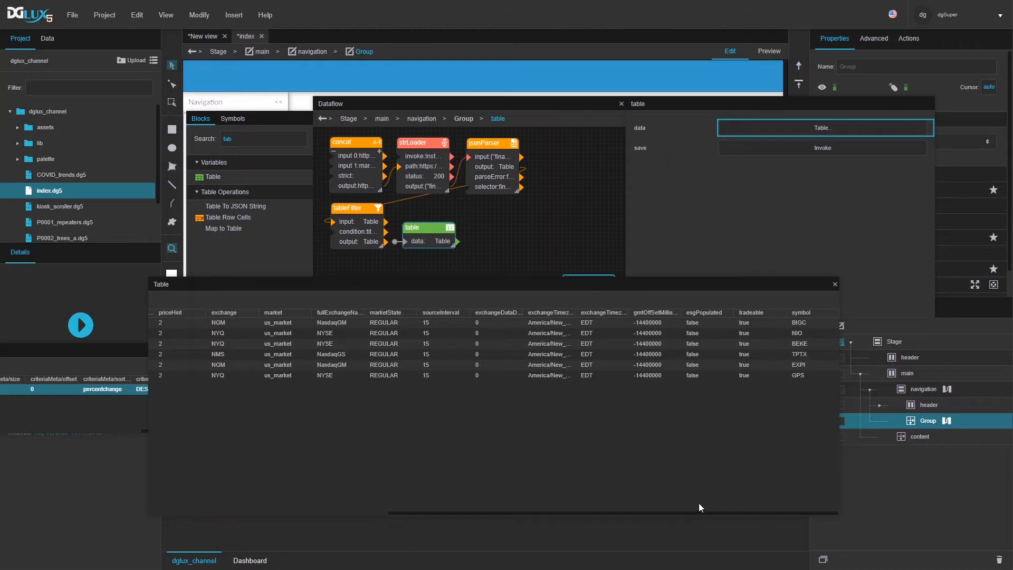
left_click_drag(697, 512, 277, 463)
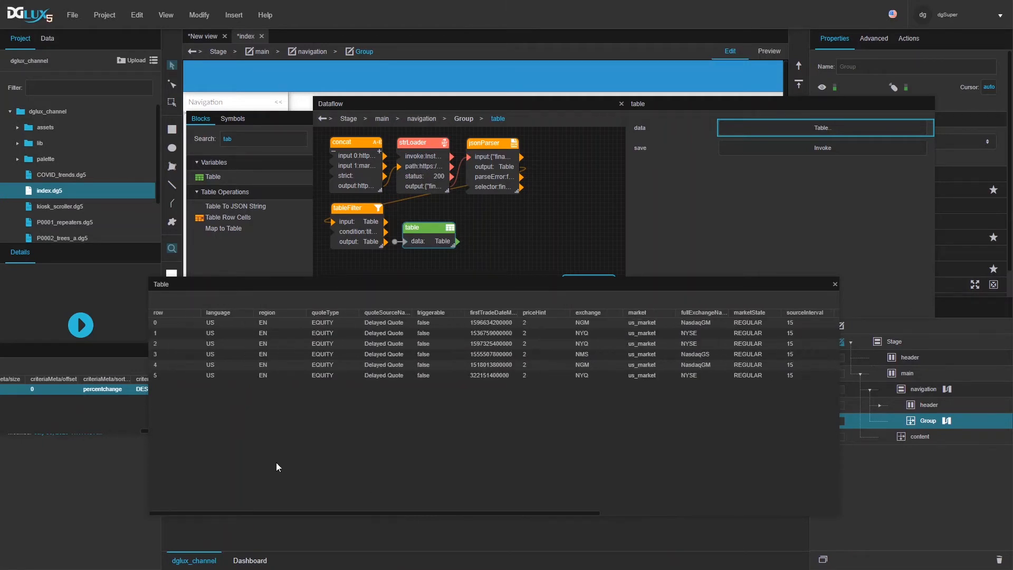
left_click_drag(412, 496, 731, 506)
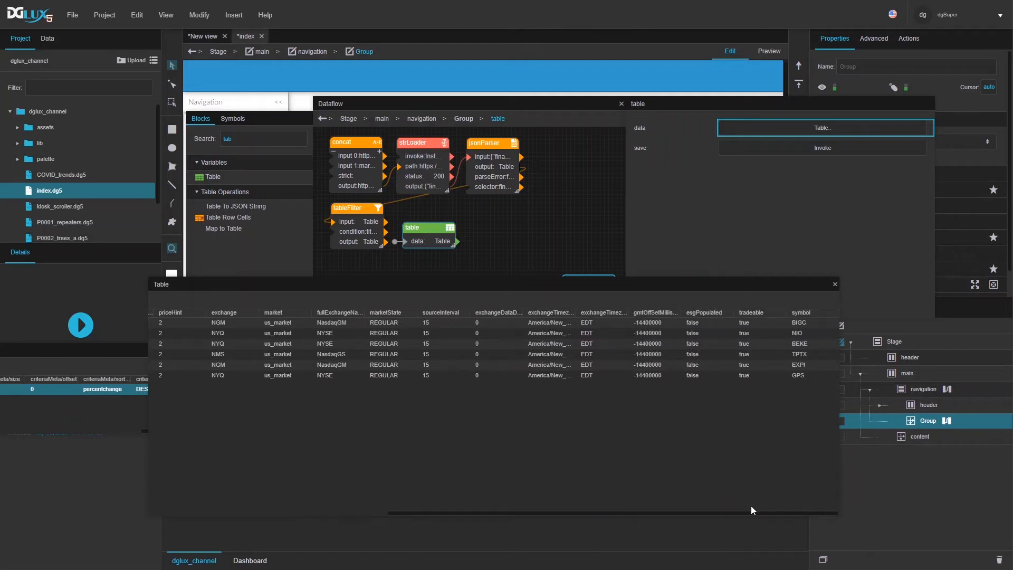
left_click_drag(751, 507, 826, 507)
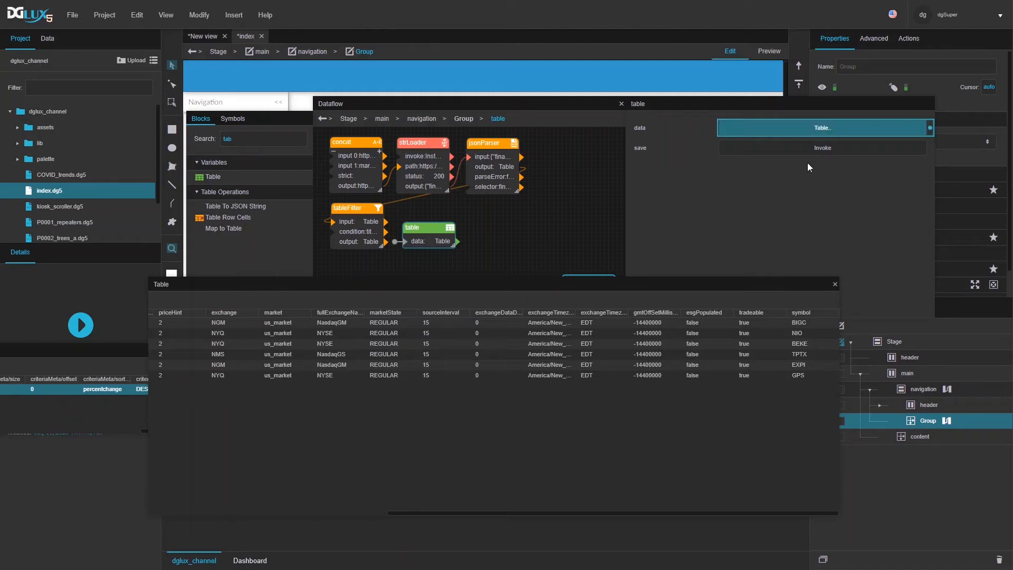
left_click_drag(934, 222, 746, 204)
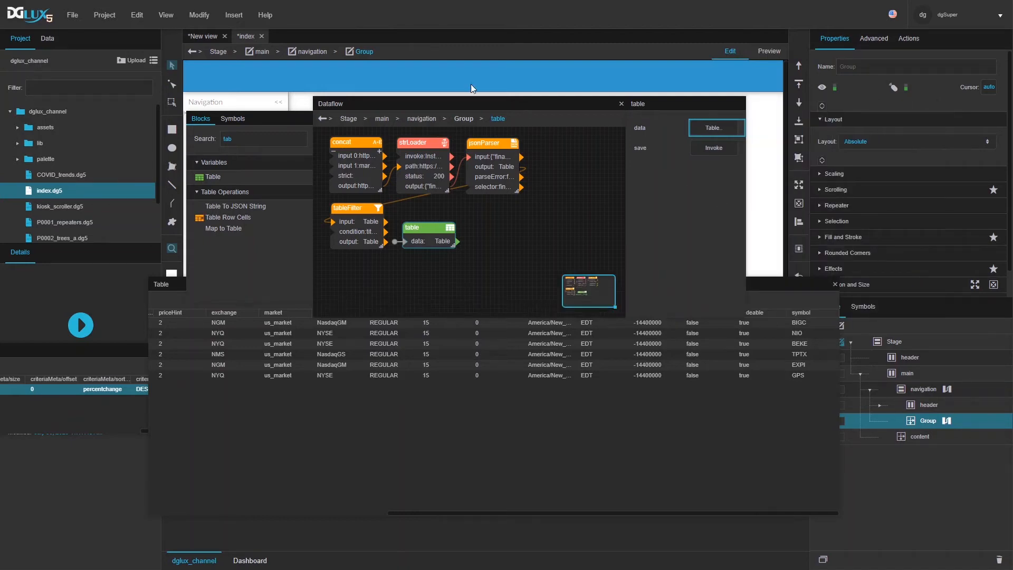
Step: Close the quote table viewer, rename the Group to nav_list, and choose Vertical layout
left_click_drag(467, 107, 173, 407)
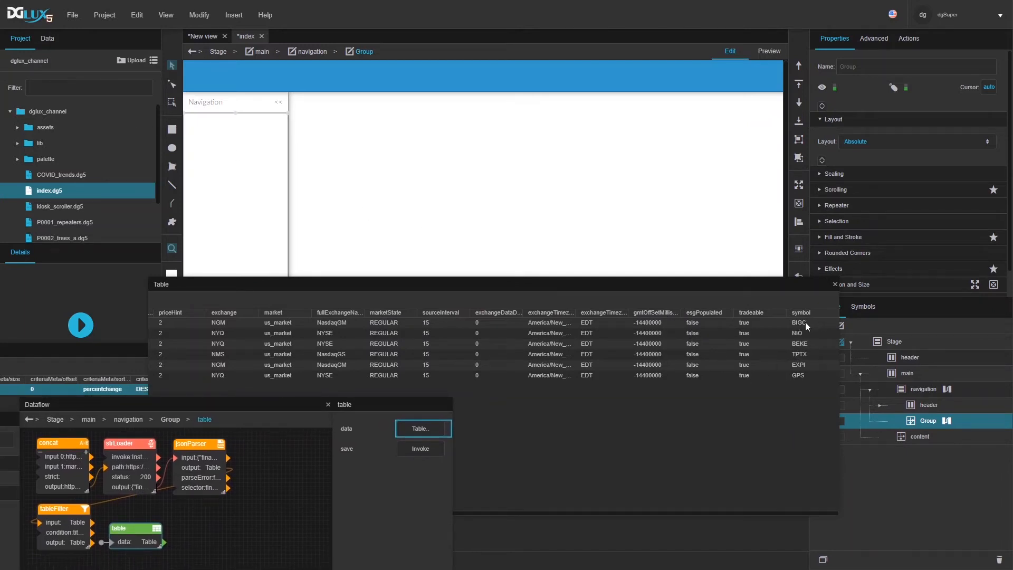
left_click(835, 284)
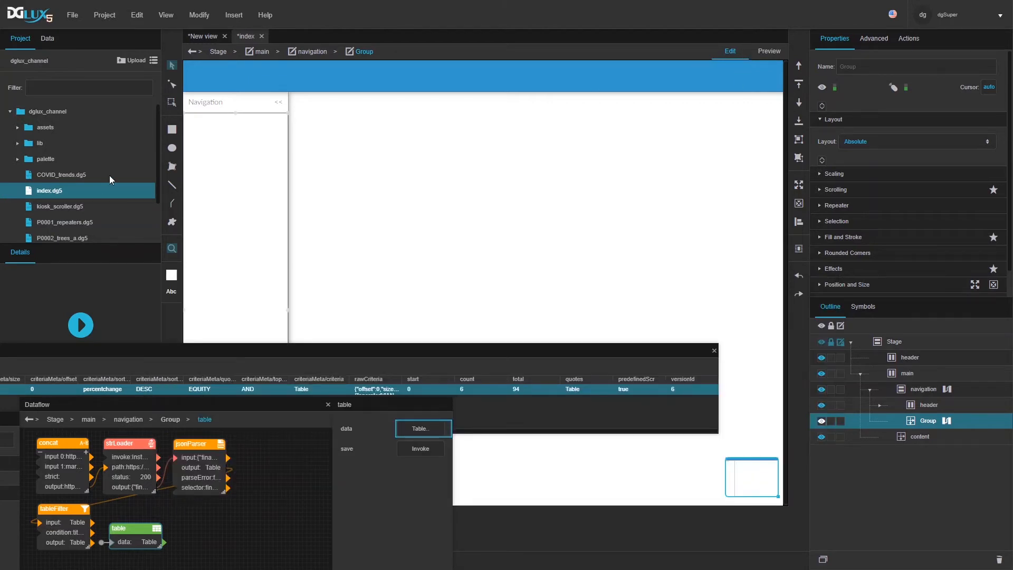
right_click(241, 136)
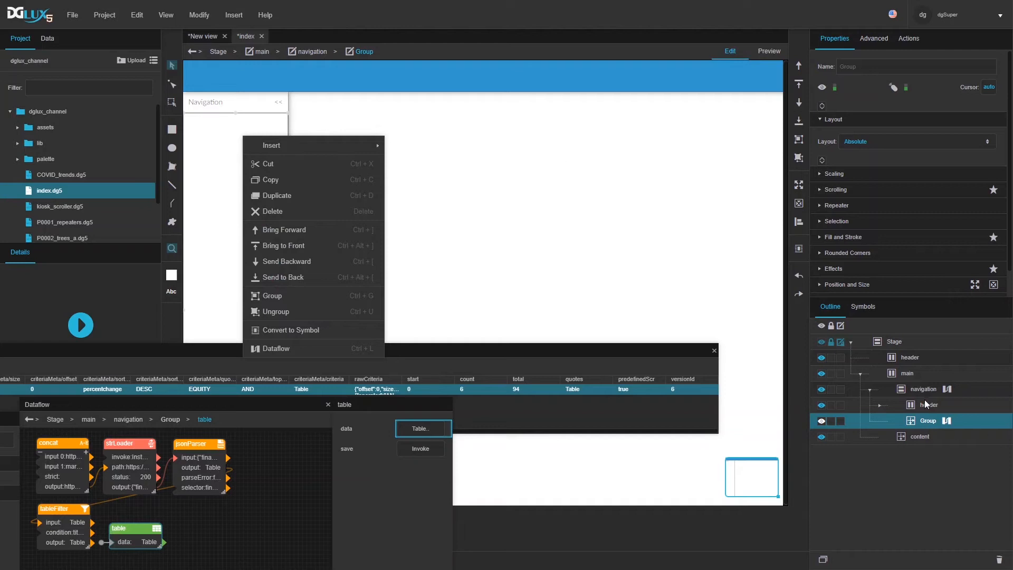
left_click(933, 422)
left_click(933, 422)
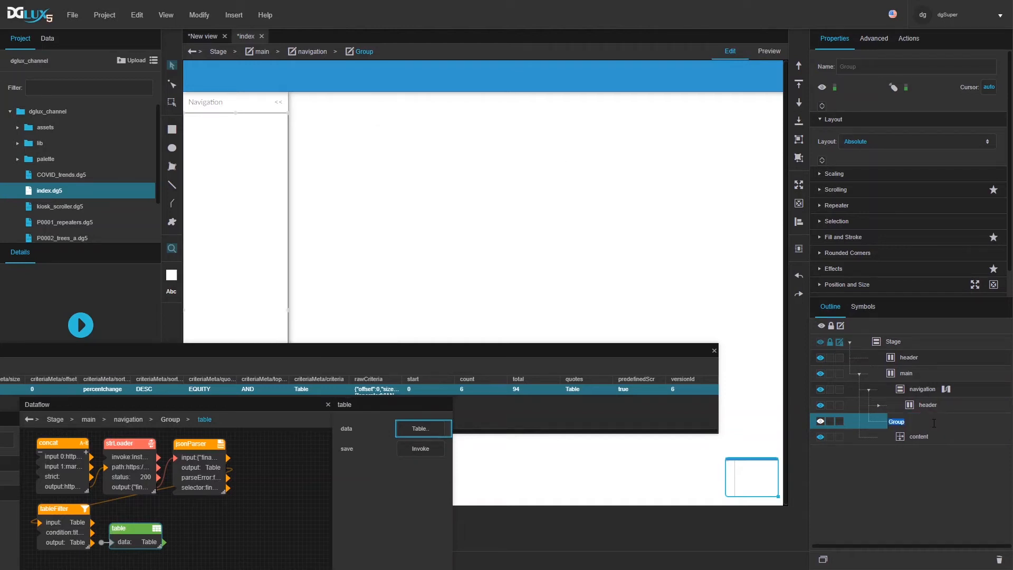
type("nav_list")
key("Return")
left_click(870, 141)
left_click(873, 178)
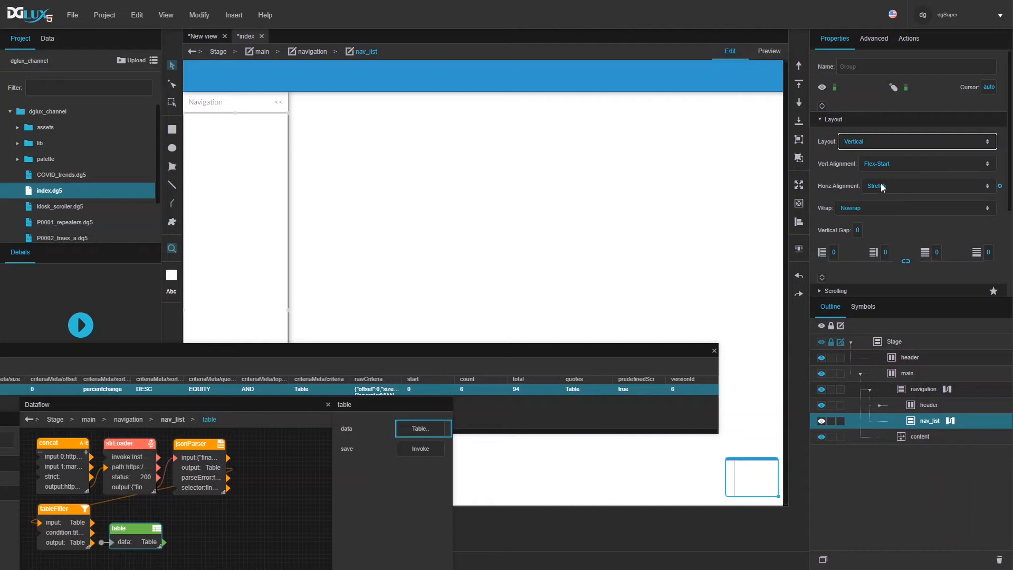
Step: Insert a Group inside nav_list and name it nav_item
right_click(947, 436)
mouse_move(932, 357)
mouse_move(797, 357)
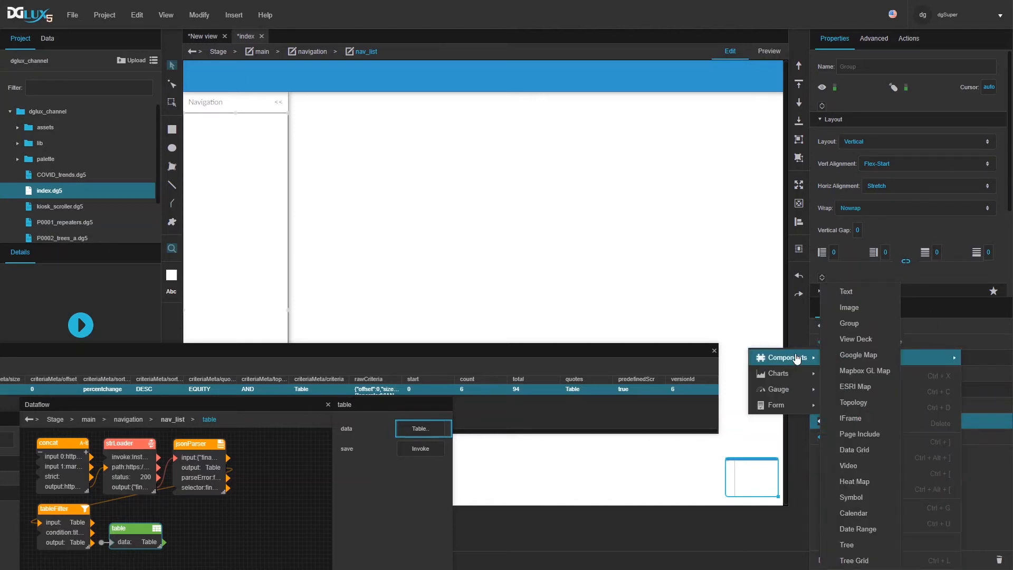
left_click(852, 323)
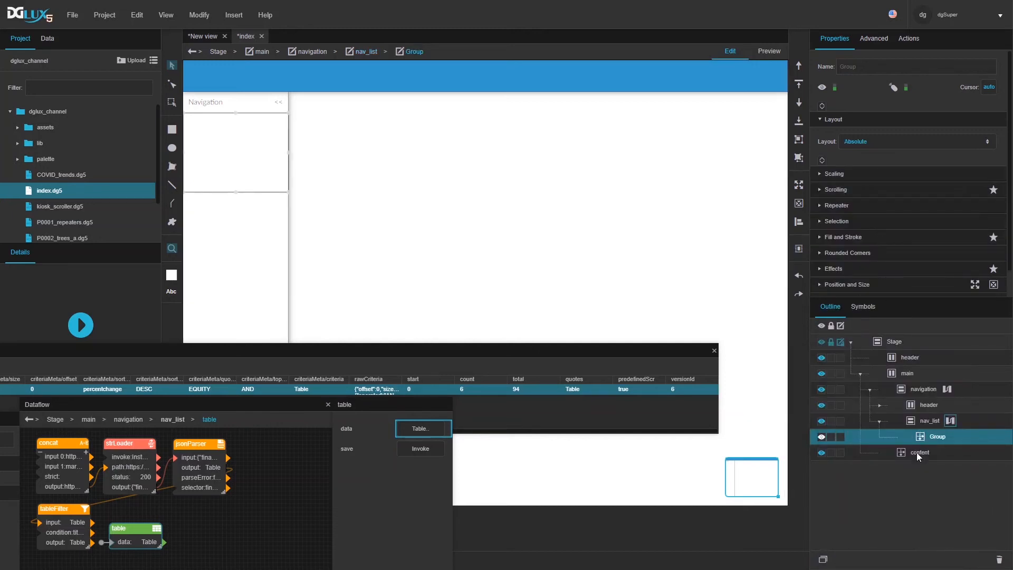
double_click(942, 438)
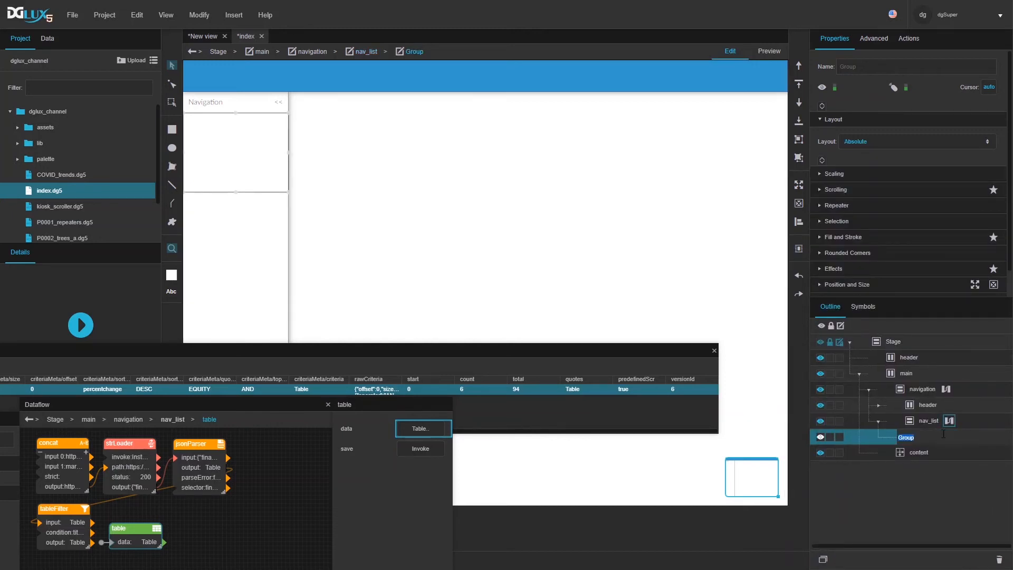
type("nav_item")
key("Return")
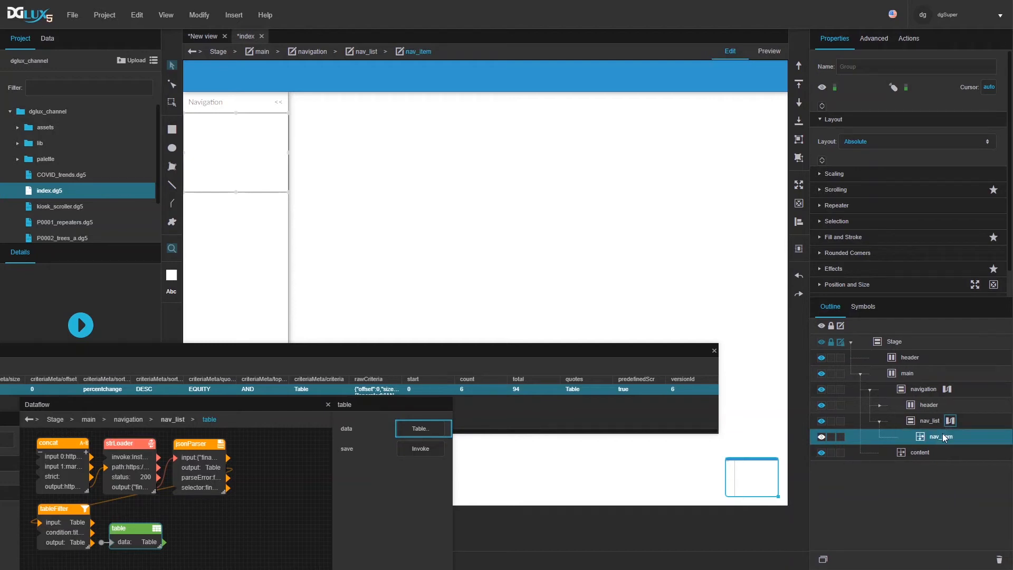
Step: Fit nav_item to its parent, set its height to 40 px and second flex size to 0
left_click(798, 186)
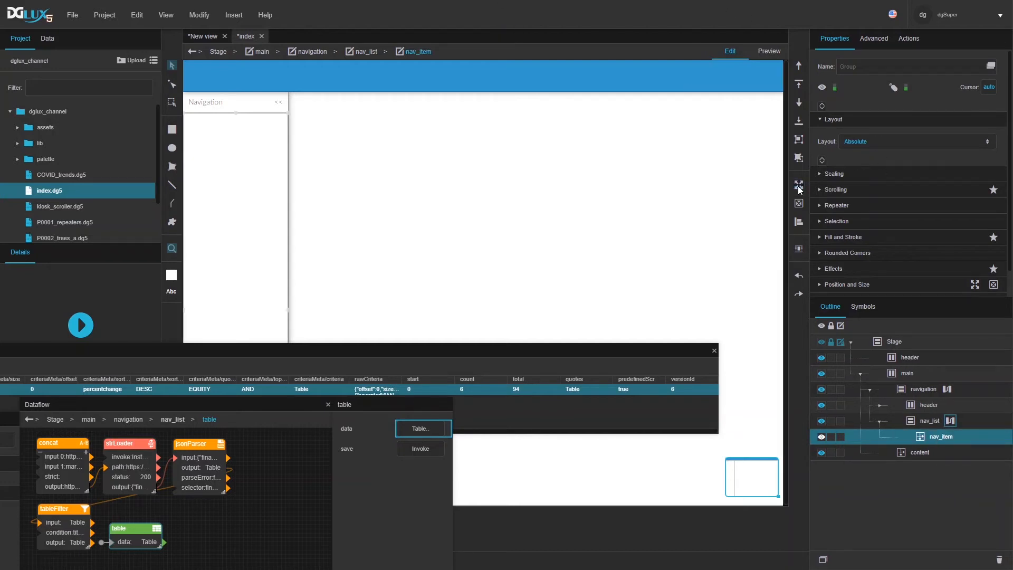
scroll(889, 238, "down", 1)
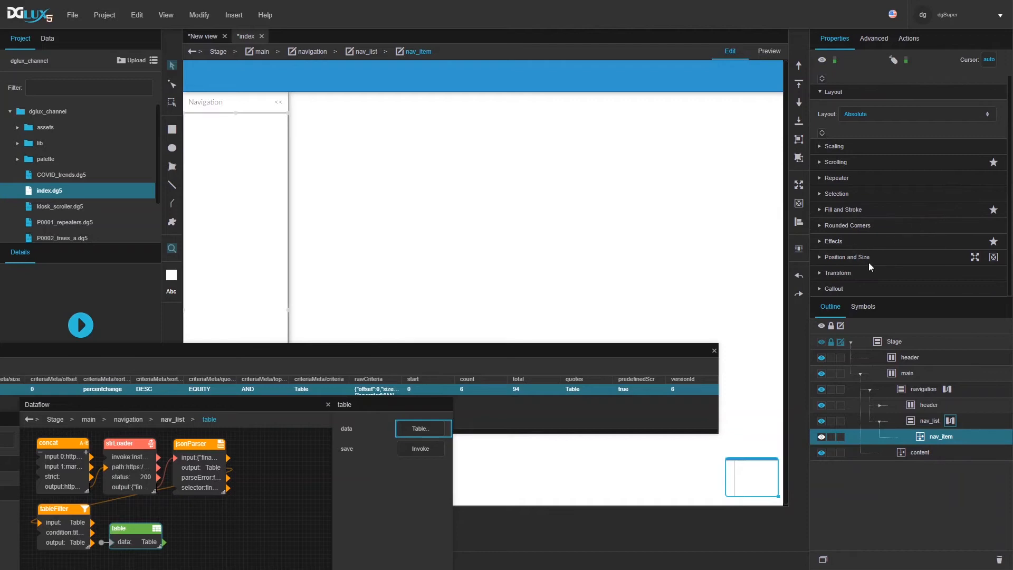
left_click(890, 243)
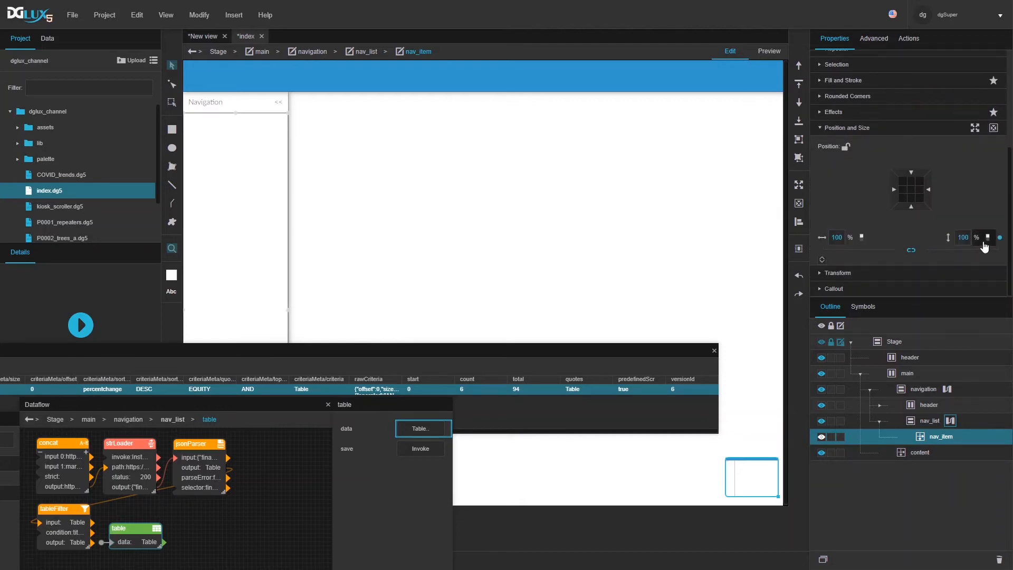
type("50")
key("Return")
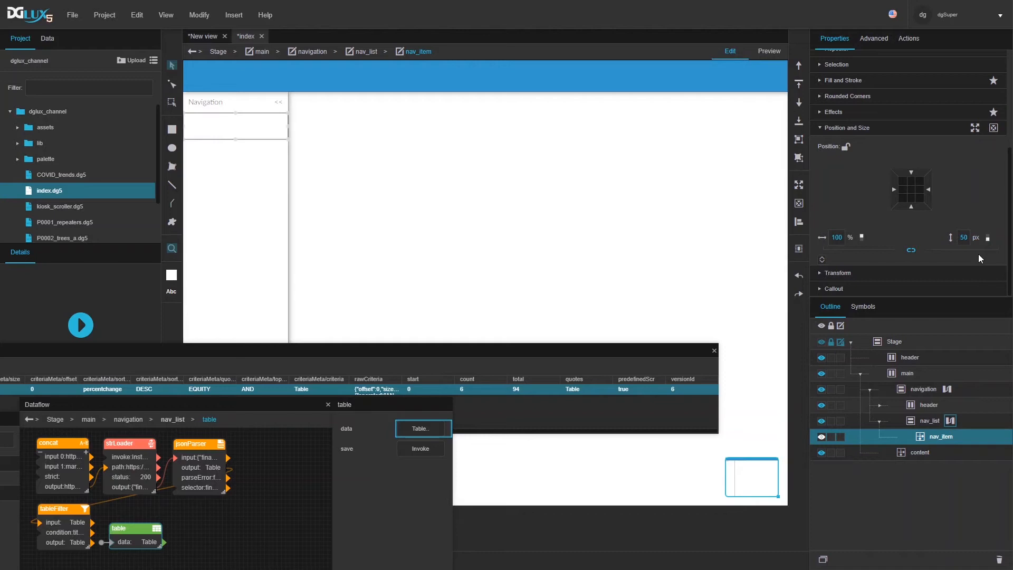
left_click(960, 238)
type("40")
key("Return")
left_click(823, 260)
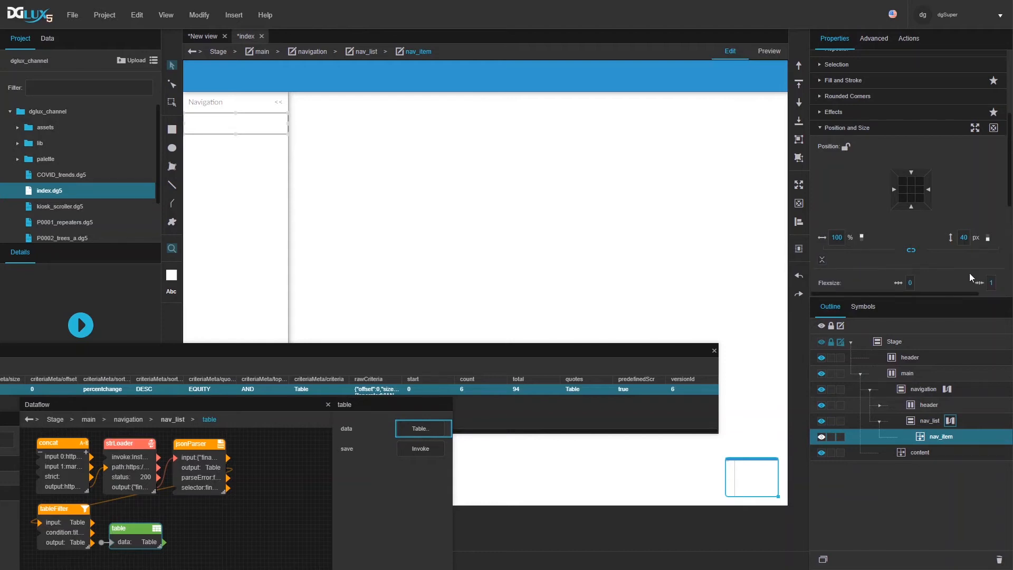
left_click_drag(989, 283, 951, 304)
left_click(921, 422)
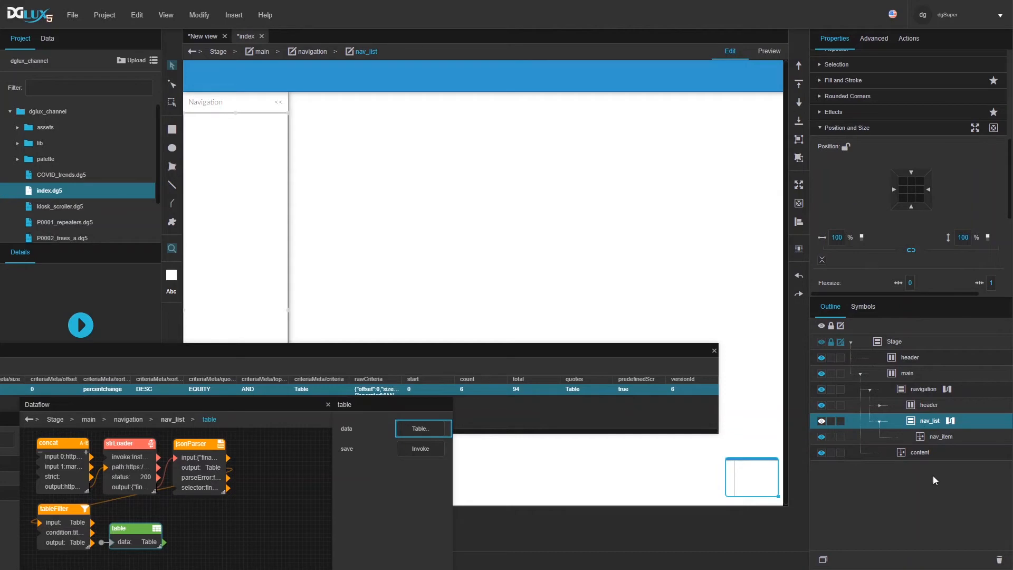
Step: Turn on vertical scrolling for nav_list
scroll(852, 195, "up", 5)
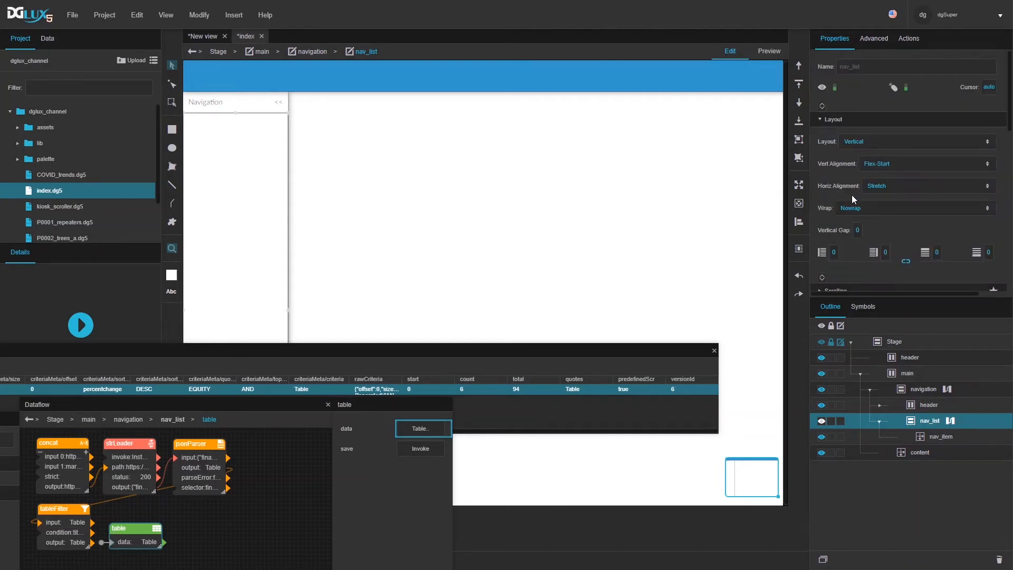
scroll(849, 203, "down", 3)
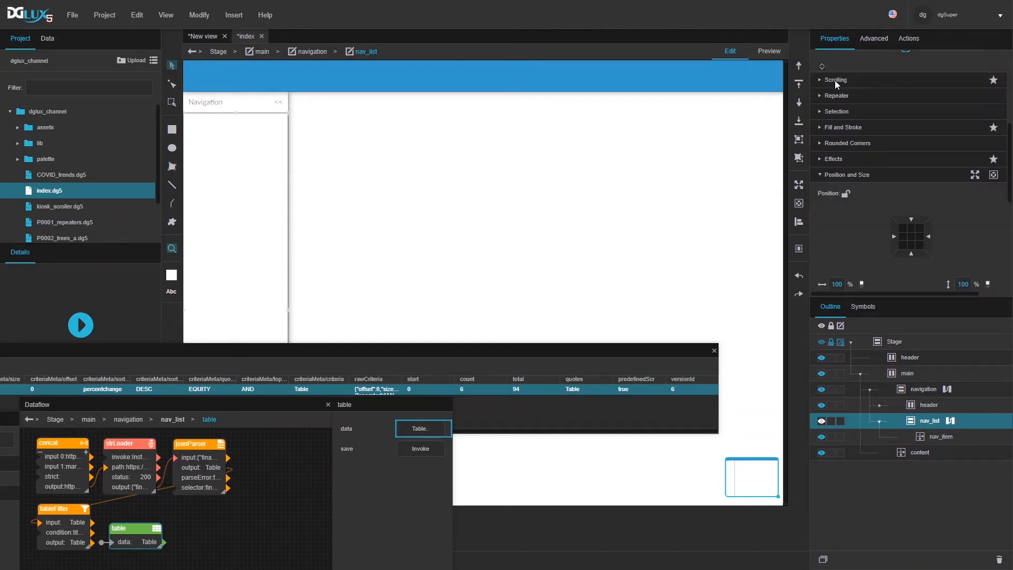
left_click(835, 80)
left_click(857, 122)
left_click(846, 151)
Step: Set nav_list's scrollbar thumb width and height to 6 px
left_click(822, 142)
left_click(837, 167)
type("6")
key("Tab")
type("6")
key("Return")
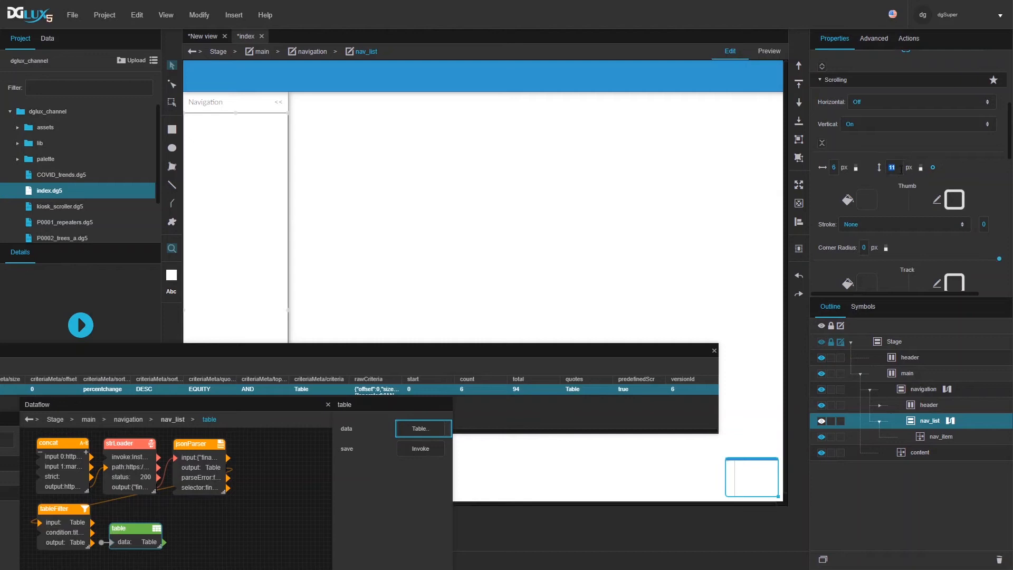
Step: Give the scroll thumb no fill and a solid #3399cc blue border of width 3, then select nav_item
left_click(865, 200)
left_click(706, 217)
left_click(952, 207)
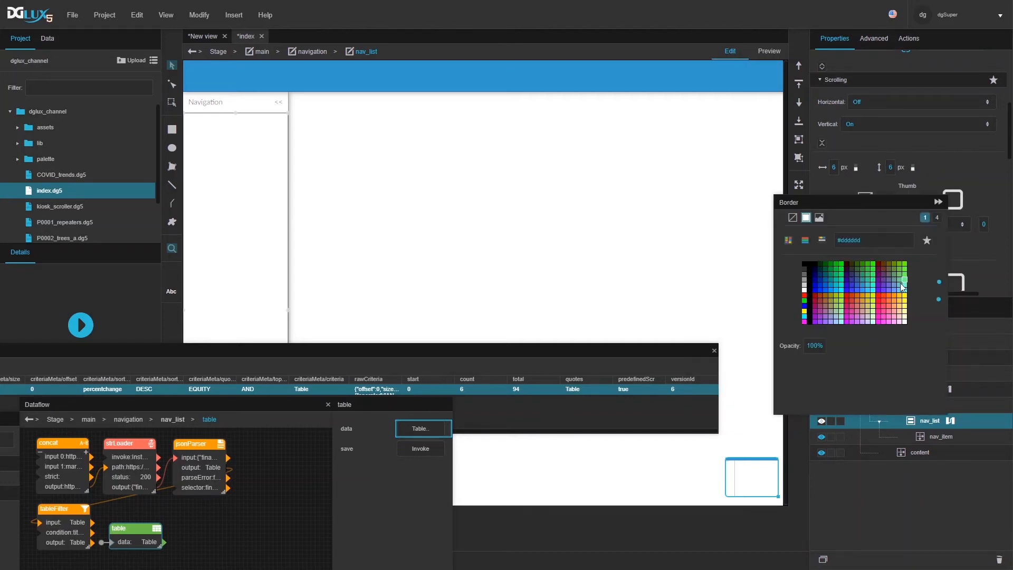
left_click(864, 285)
left_click(976, 206)
left_click(982, 224)
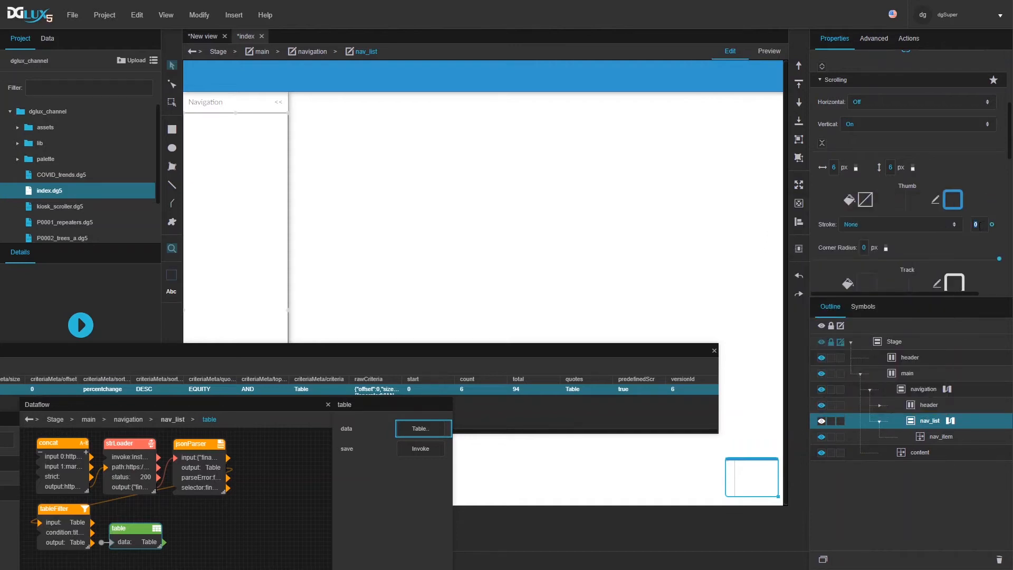
left_click(904, 223)
left_click(854, 309)
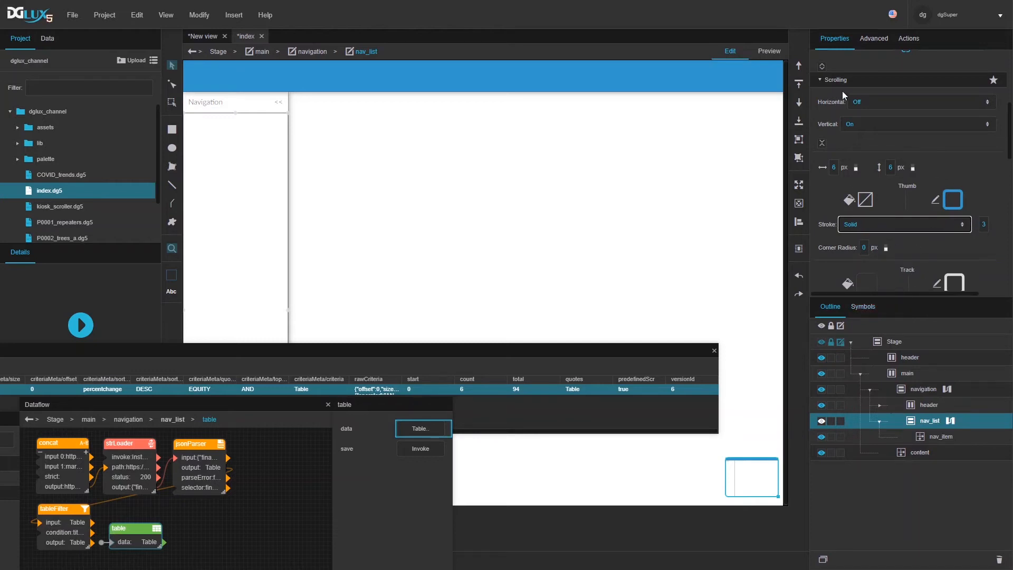
left_click(821, 81)
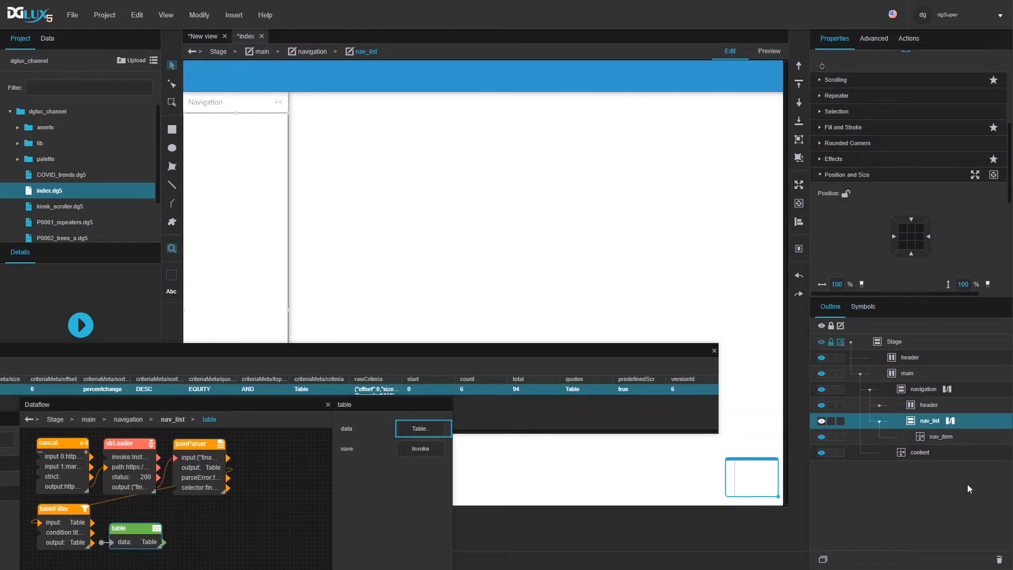
left_click(950, 438)
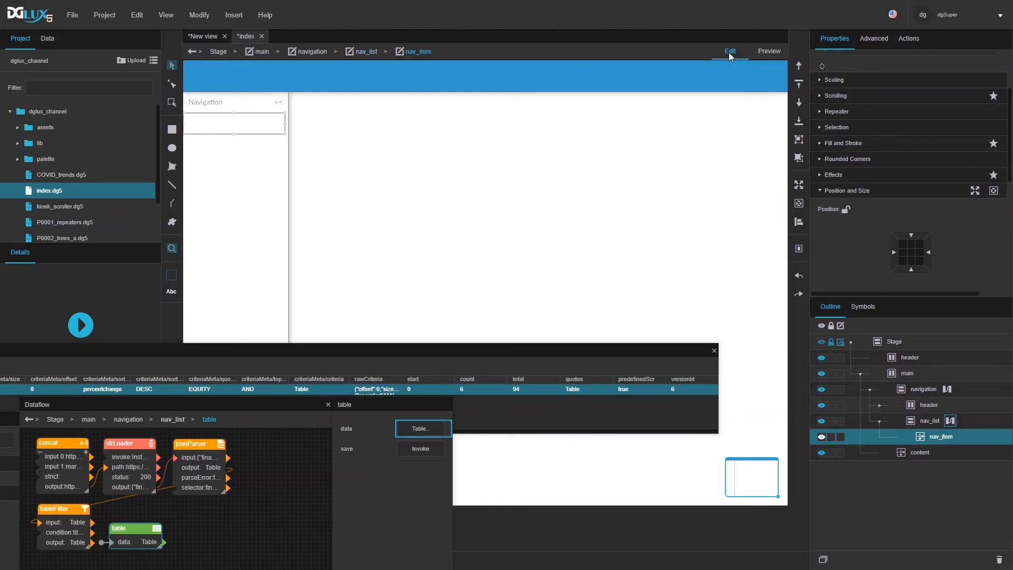
Step: Give nav_item a Horizontal layout, Center vertical alignment, and left and right padding of 5
scroll(859, 180, "up", 2)
left_click(857, 142)
left_click(862, 175)
left_click(871, 188)
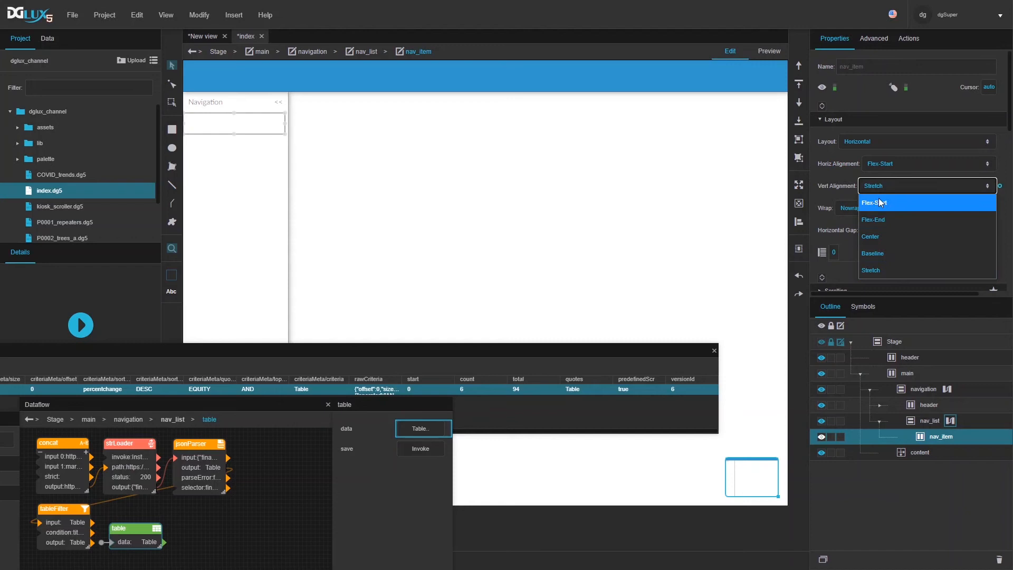
left_click(881, 237)
left_click(835, 249)
type("5")
left_click(886, 252)
type("5")
left_click(881, 268)
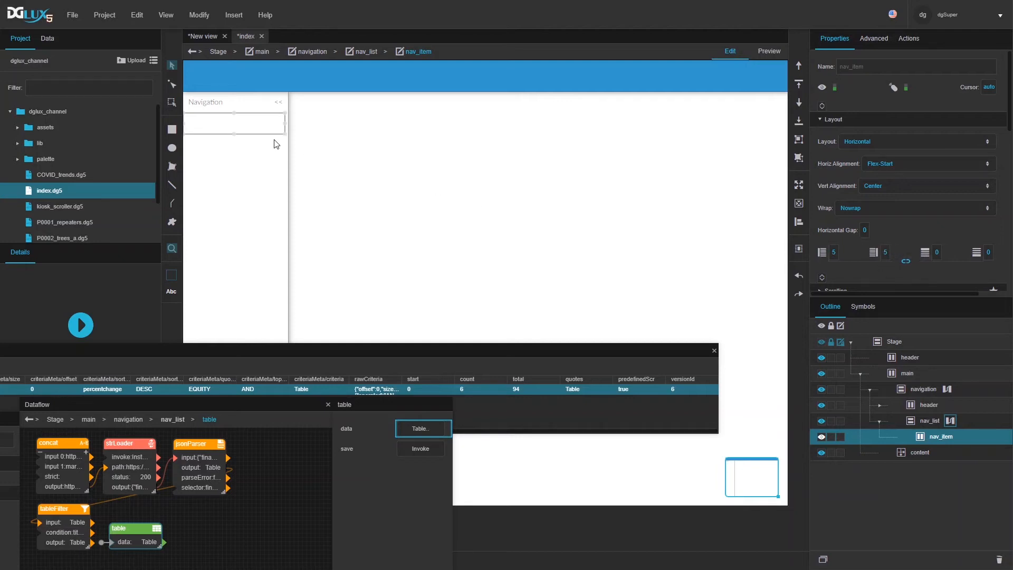
Step: Insert a Text element into nav_item and set its font colour to #333333
right_click(243, 132)
mouse_move(268, 144)
mouse_move(422, 139)
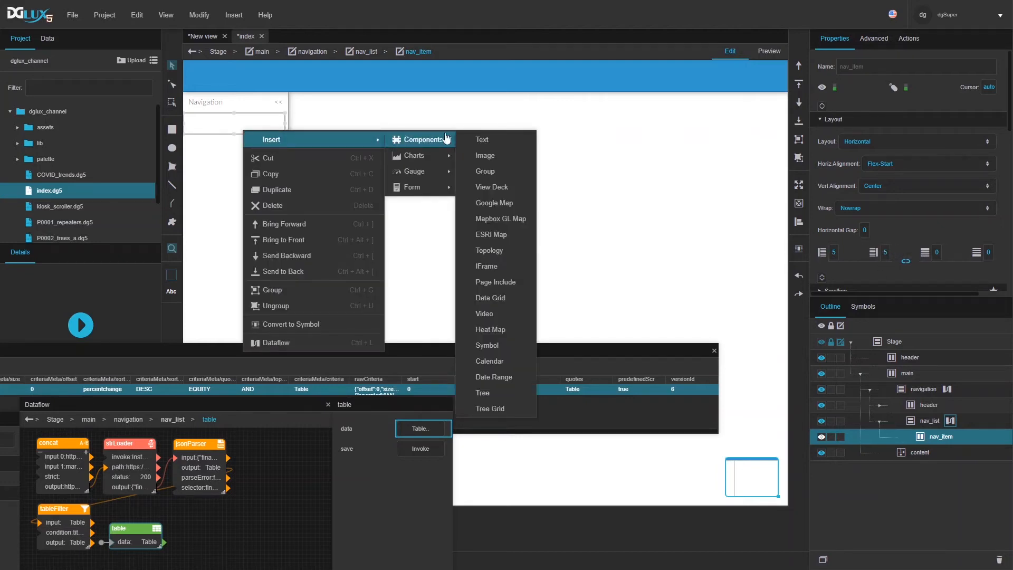
left_click(493, 139)
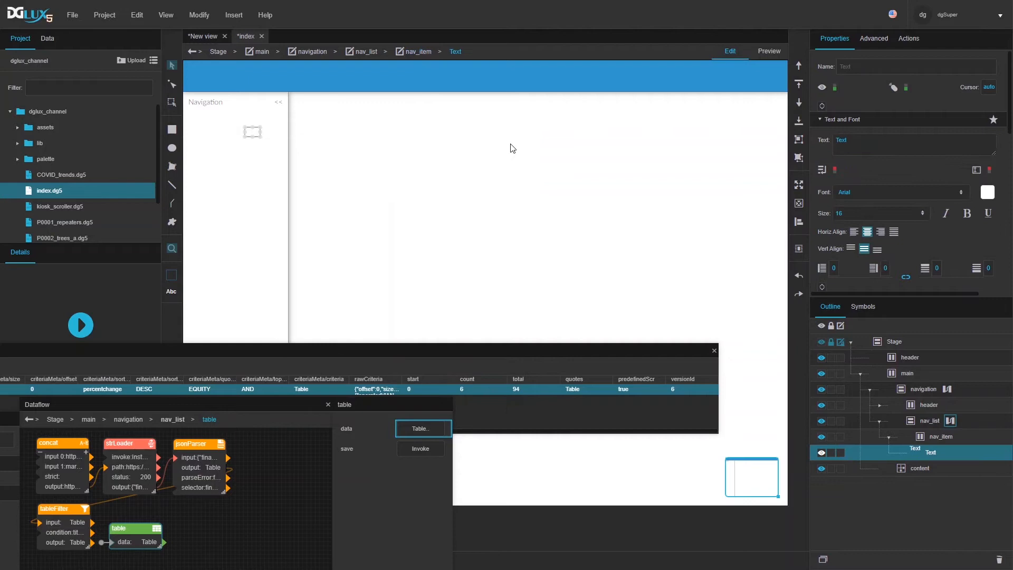
left_click(988, 192)
left_click(869, 248)
Step: Clear the Text's position offsets to place it at nav_item's top-left, then reselect nav_item
scroll(866, 137, "down", 5)
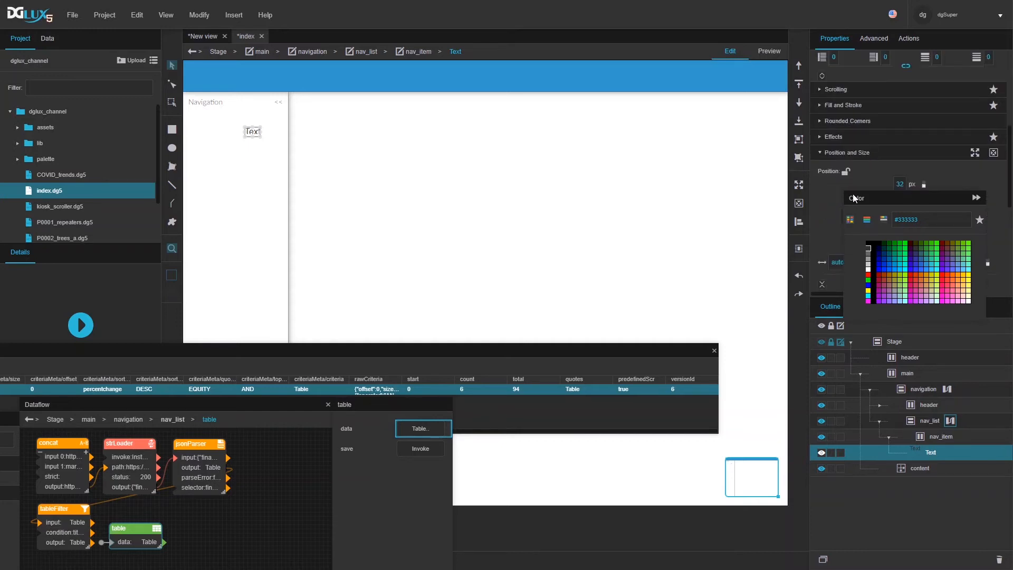
scroll(866, 133, "up", 2)
left_click(894, 117)
left_click(907, 89)
scroll(844, 208, "up", 1)
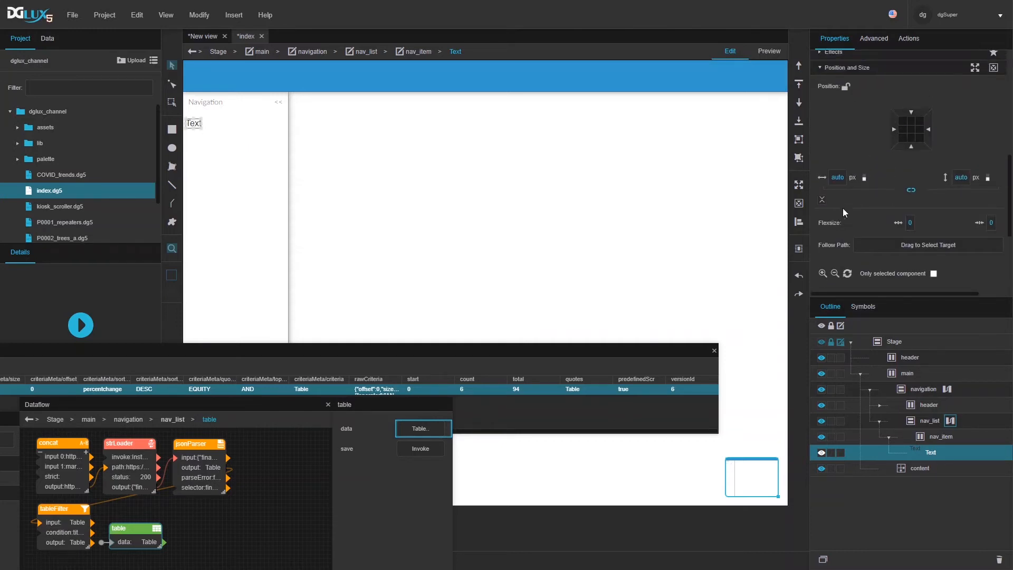
scroll(843, 208, "up", 3)
left_click(942, 435)
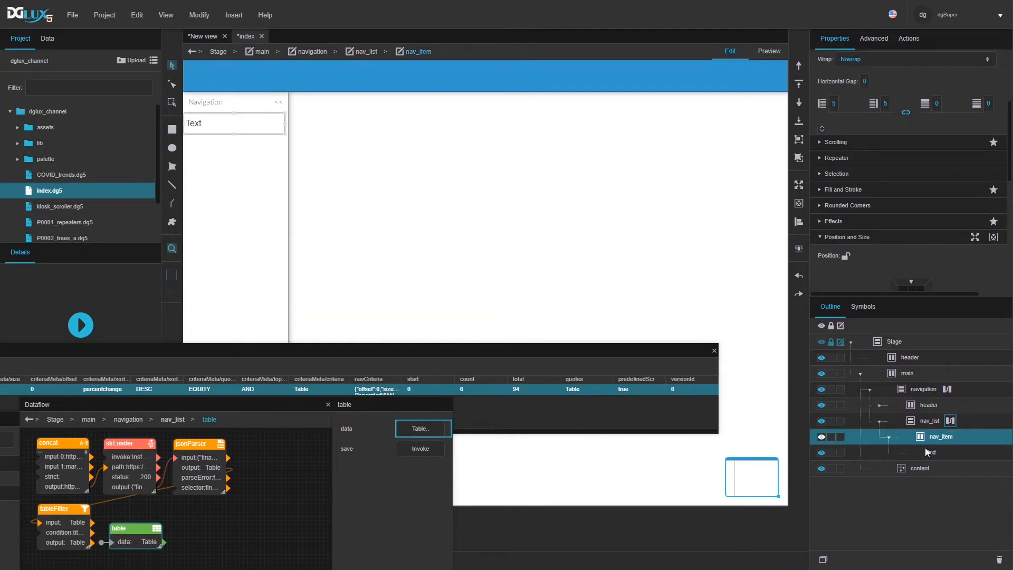
Step: Convert nav_item from the Outline into a symbol, naming it 'nav_item'
right_click(951, 437)
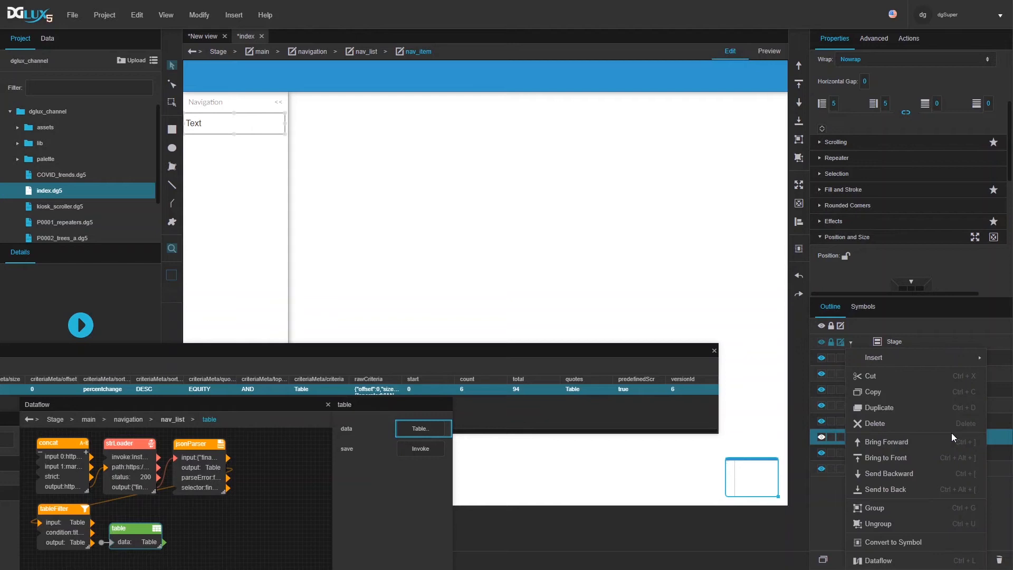
left_click(875, 533)
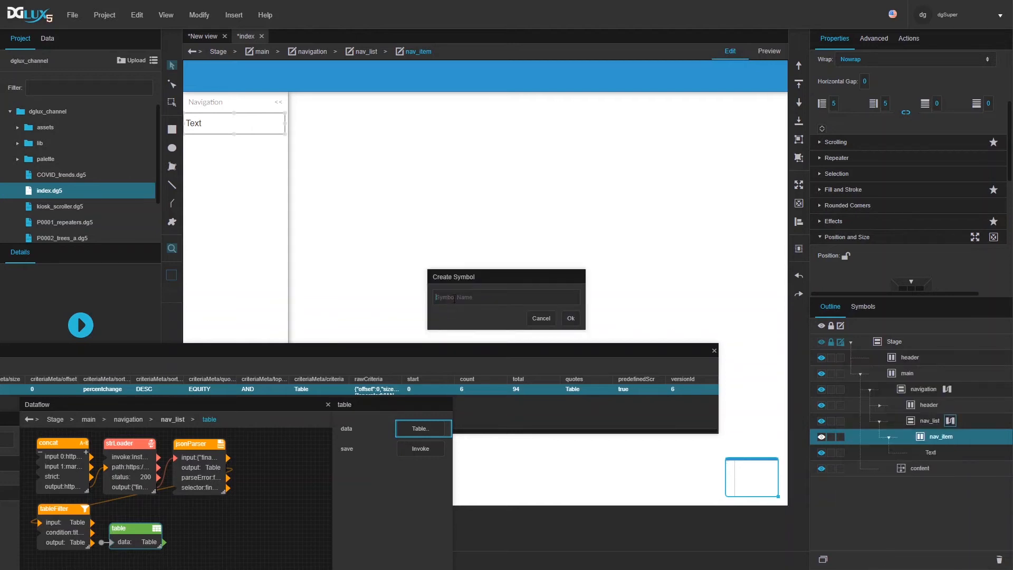
type("nav_item")
key("Return")
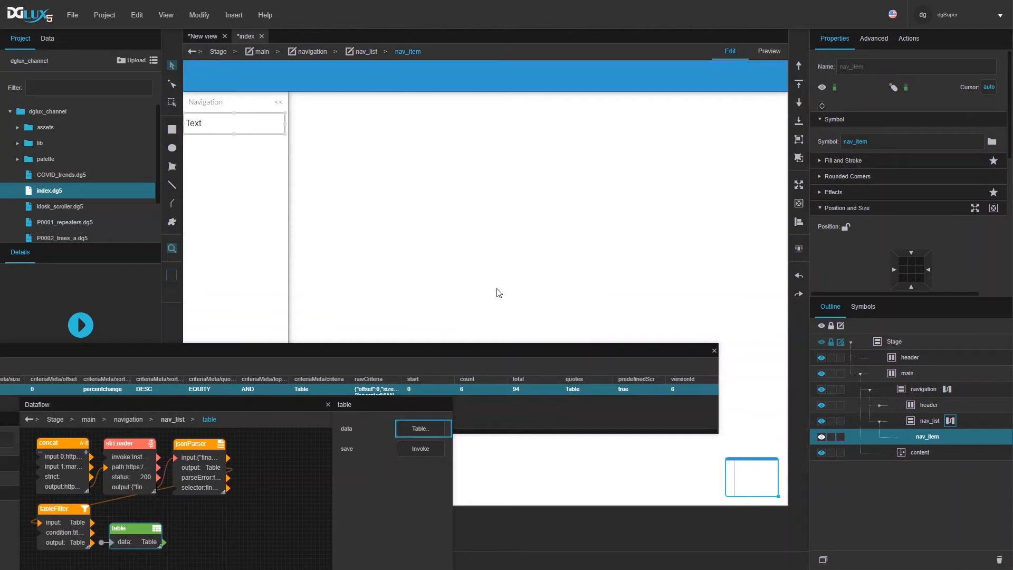
Step: Open the nav_item symbol's properties and add a string parameter named label
double_click(227, 111)
left_click(198, 15)
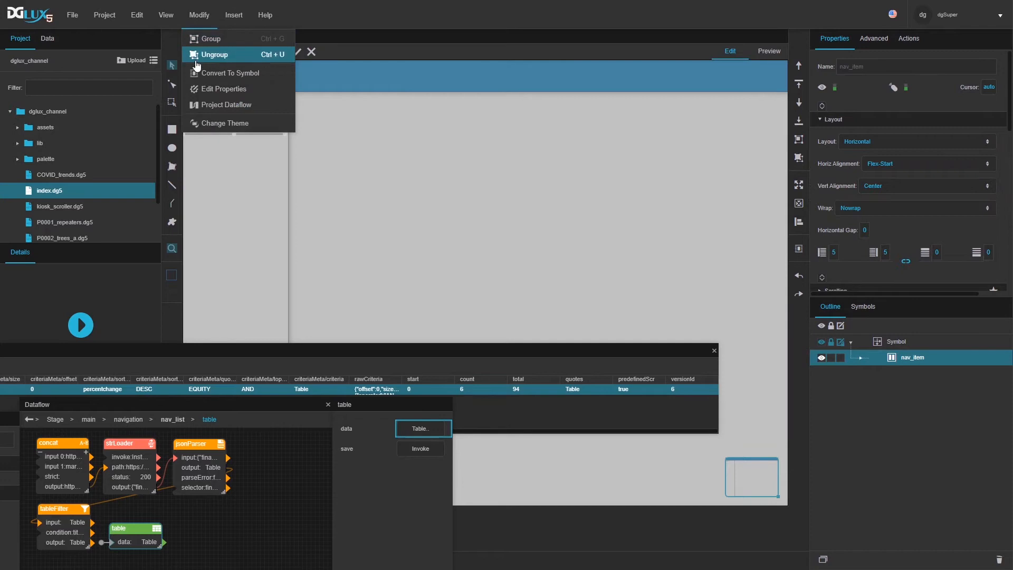
left_click(204, 89)
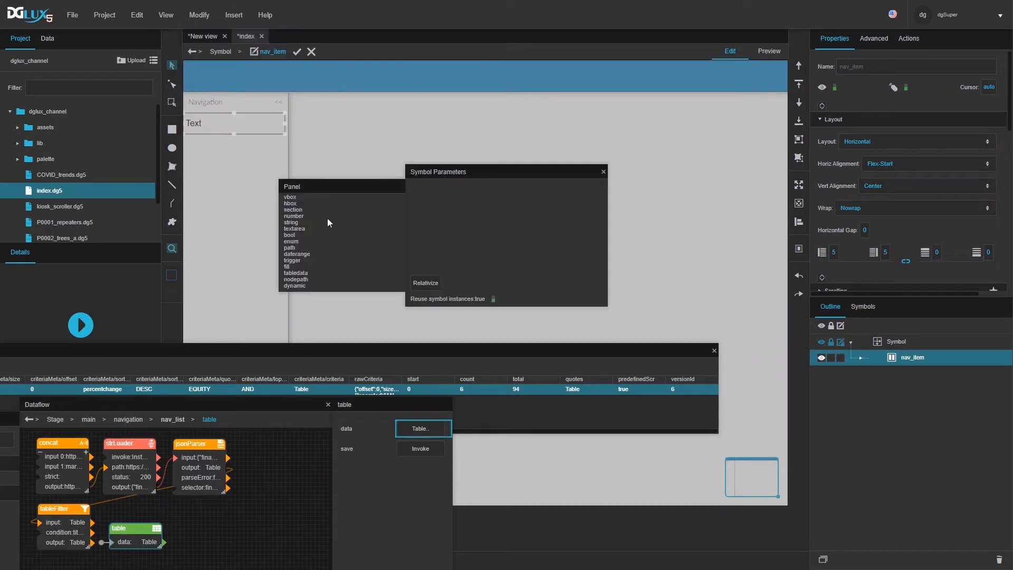
left_click_drag(292, 224, 418, 195)
Step: Bind the inner Text element's text to the label parameter and apply the symbol edits
left_click(853, 355)
left_click(897, 374)
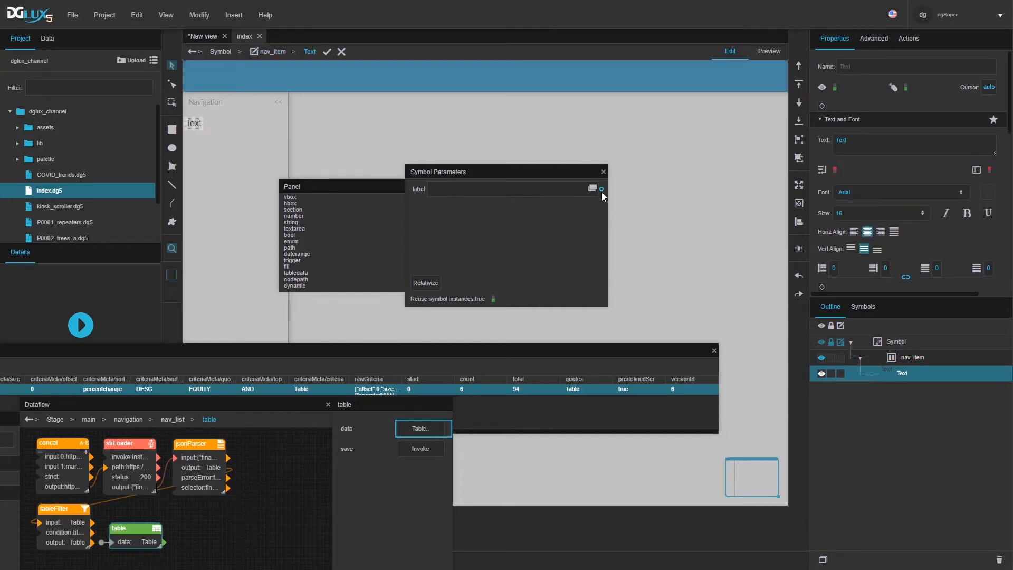
left_click_drag(602, 189, 874, 150)
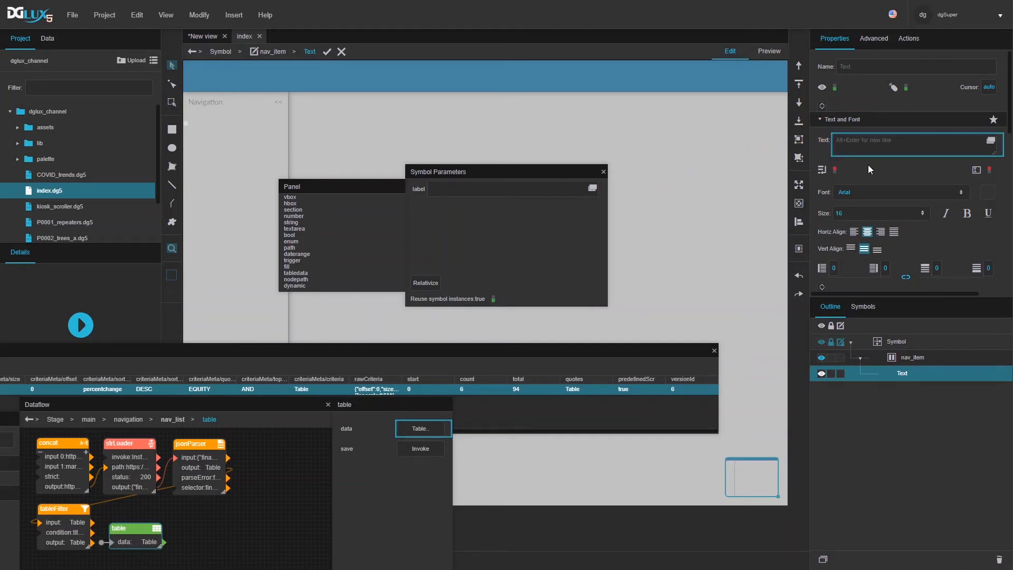
left_click(327, 51)
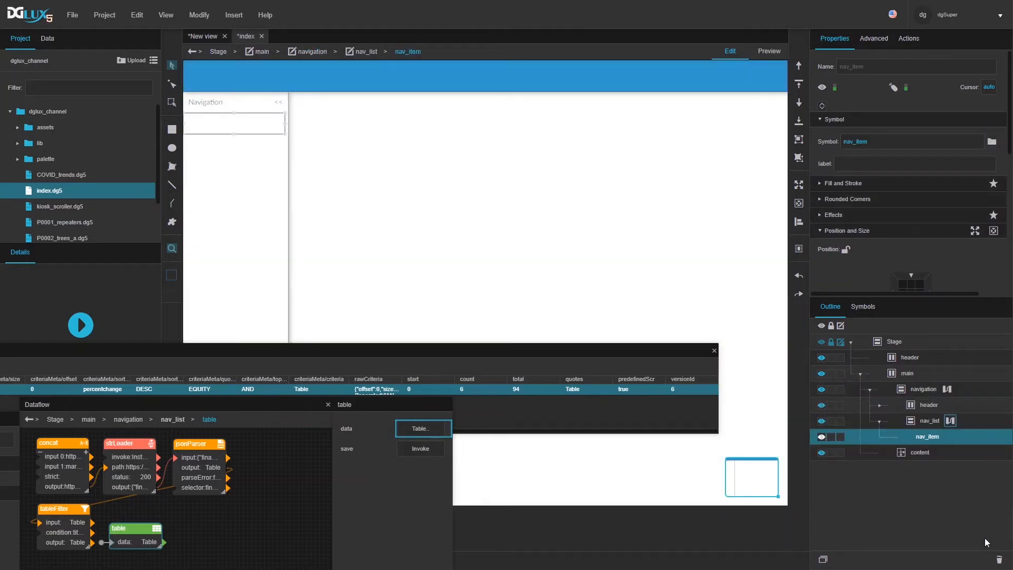
Step: Delete the standalone nav_item and feed the filtered quote table into nav_list's repeater Data
left_click(999, 560)
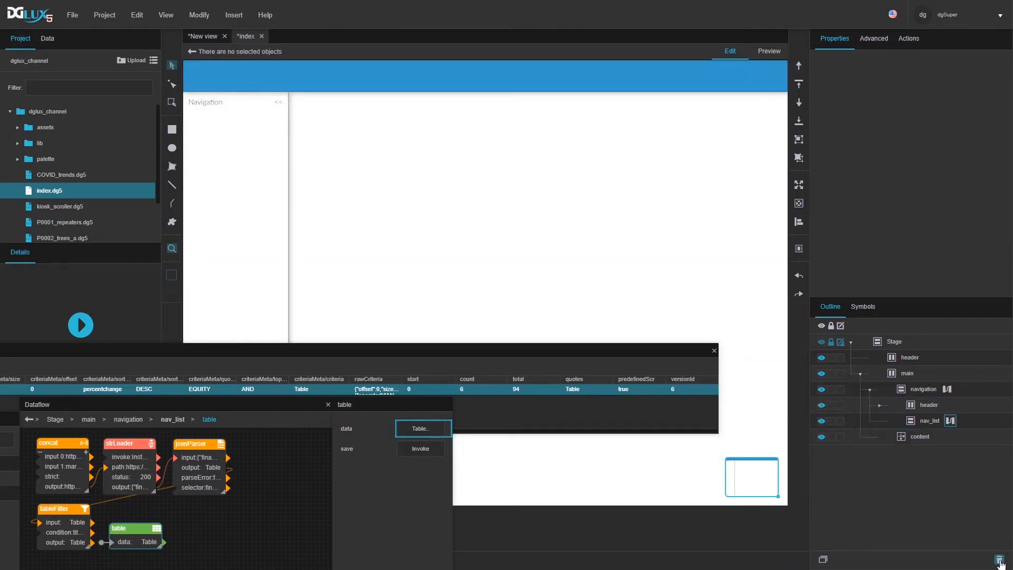
left_click(935, 422)
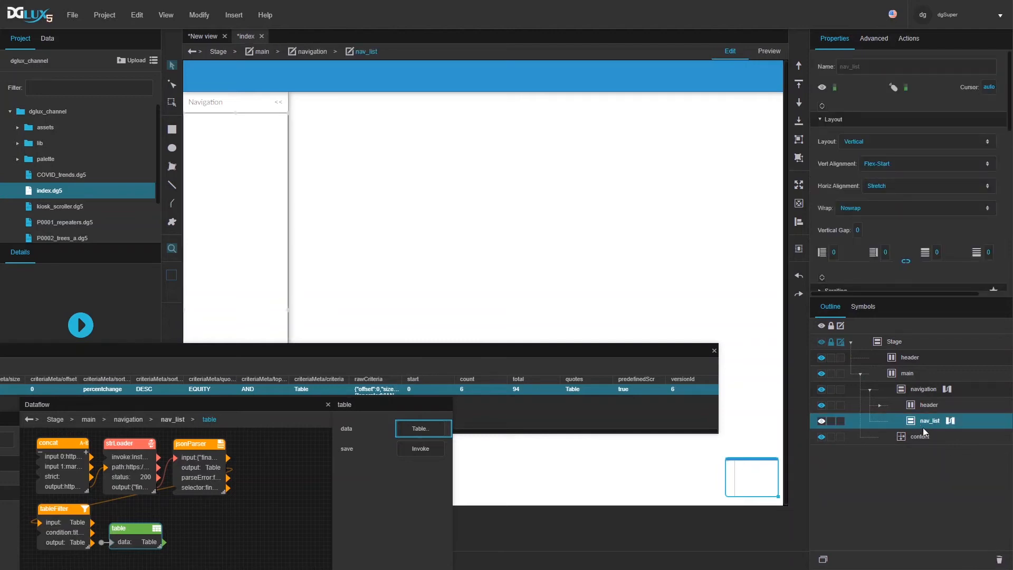
scroll(856, 182, "down", 3)
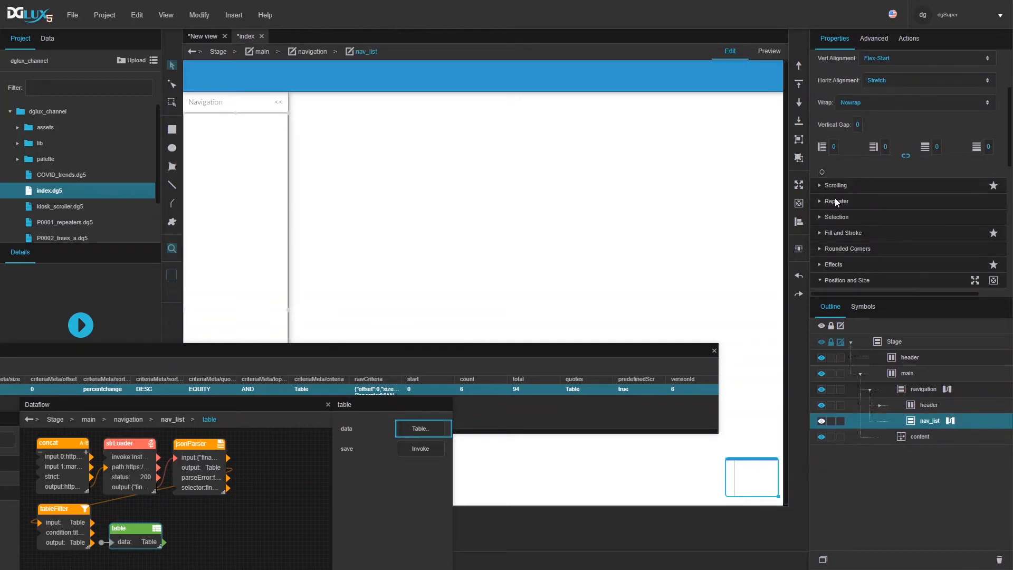
left_click(837, 200)
left_click_drag(144, 541, 870, 245)
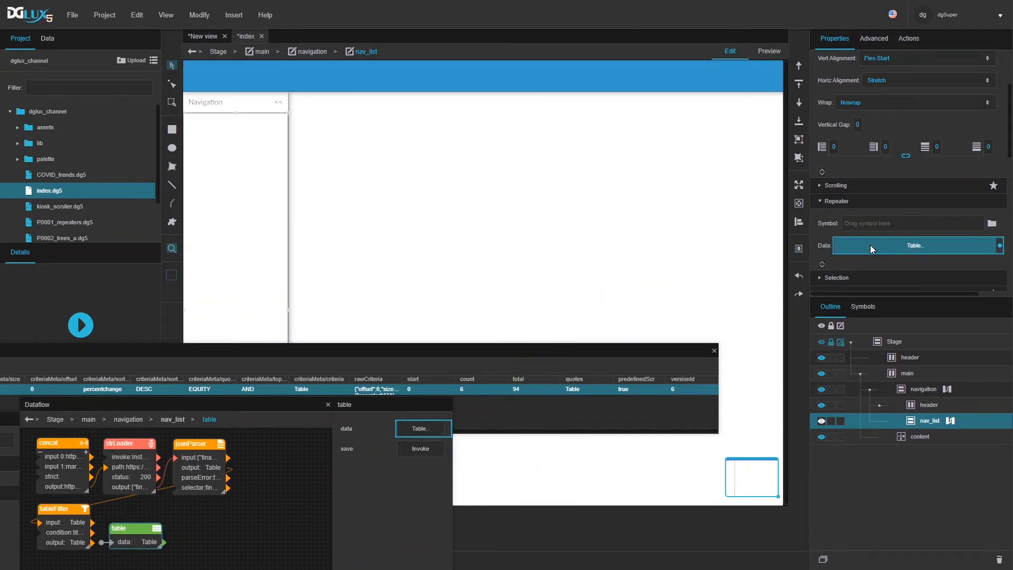
Step: Set nav_item as the repeater's Symbol and open the repeater's data table
left_click(860, 308)
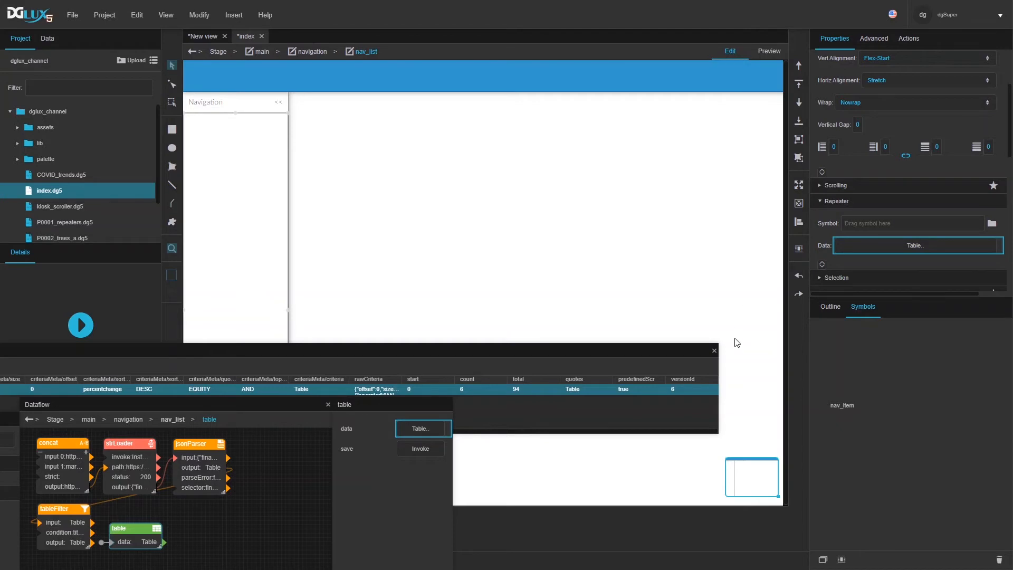
left_click_drag(845, 408, 866, 220)
left_click(827, 309)
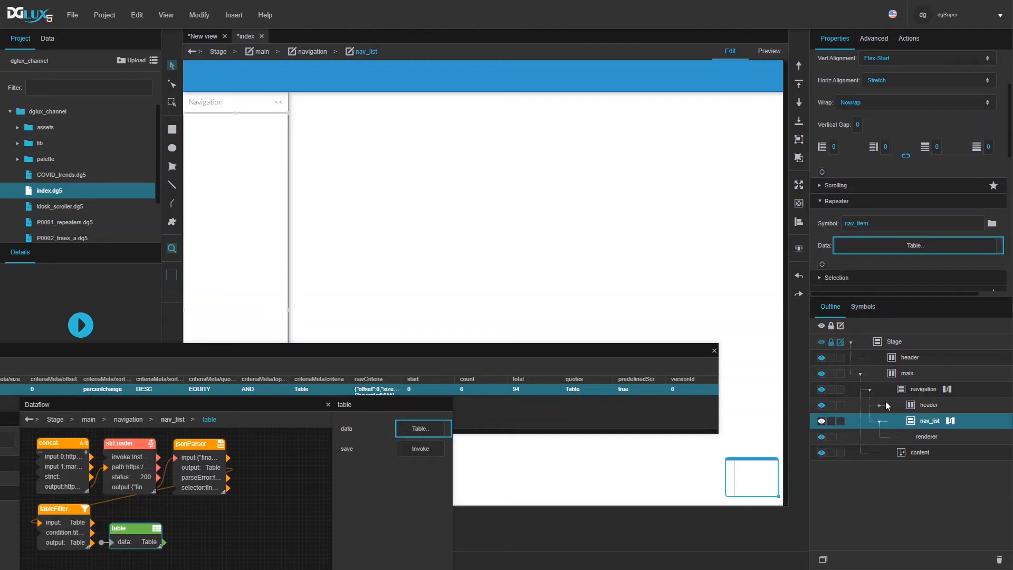
left_click(894, 248)
Step: Bind the renderer's label to the quote table's symbol column
left_click(927, 437)
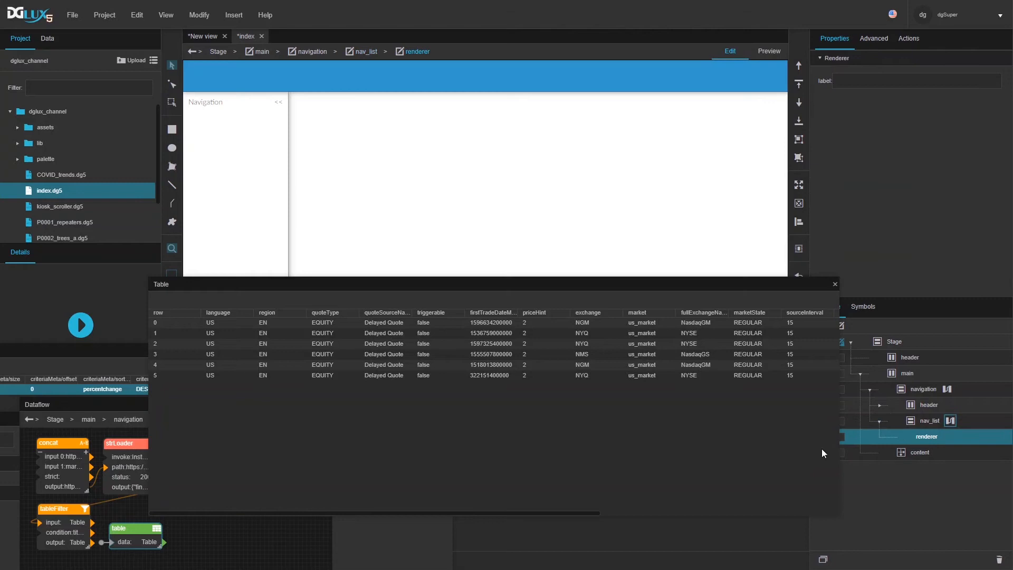
left_click_drag(505, 512, 748, 508)
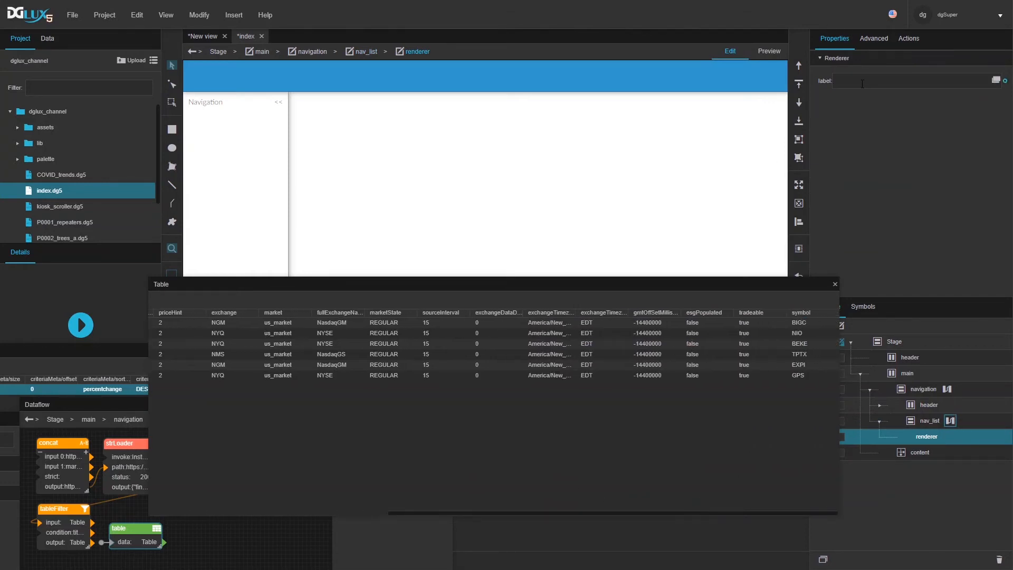
left_click_drag(801, 312, 856, 81)
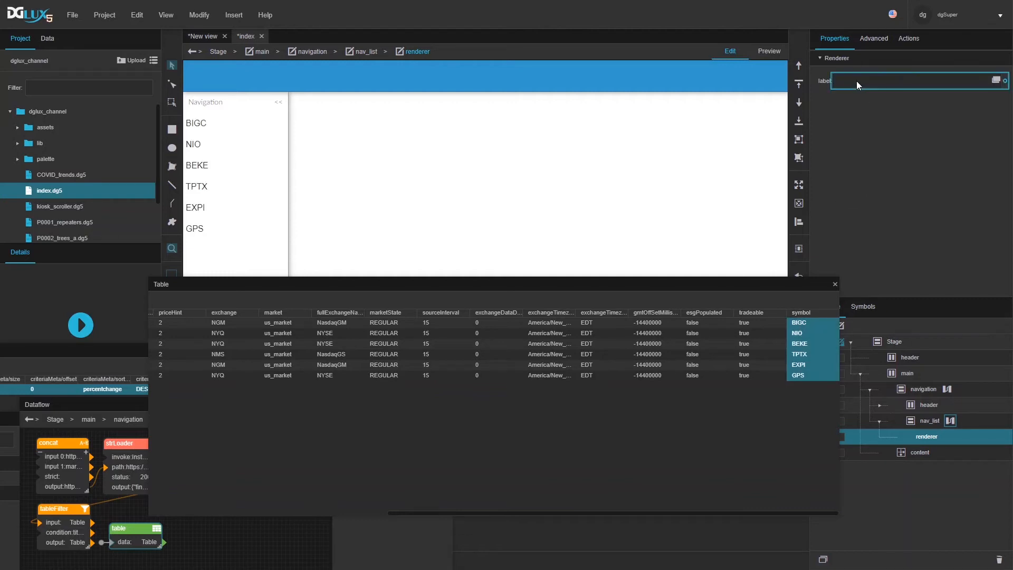
Step: Close the table, preview the ticker list, return to Edit mode and reselect nav_list
left_click(835, 285)
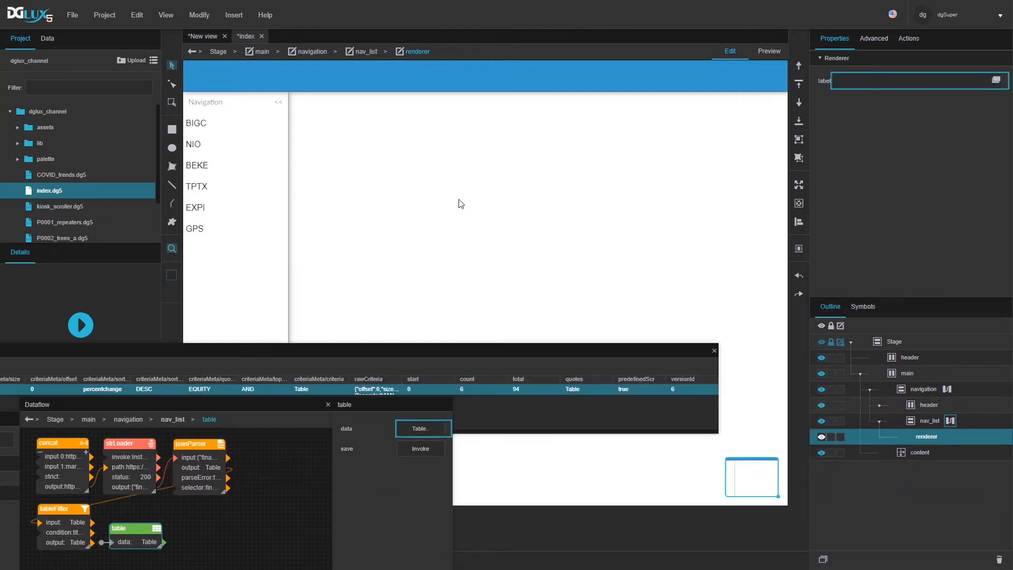
left_click(768, 51)
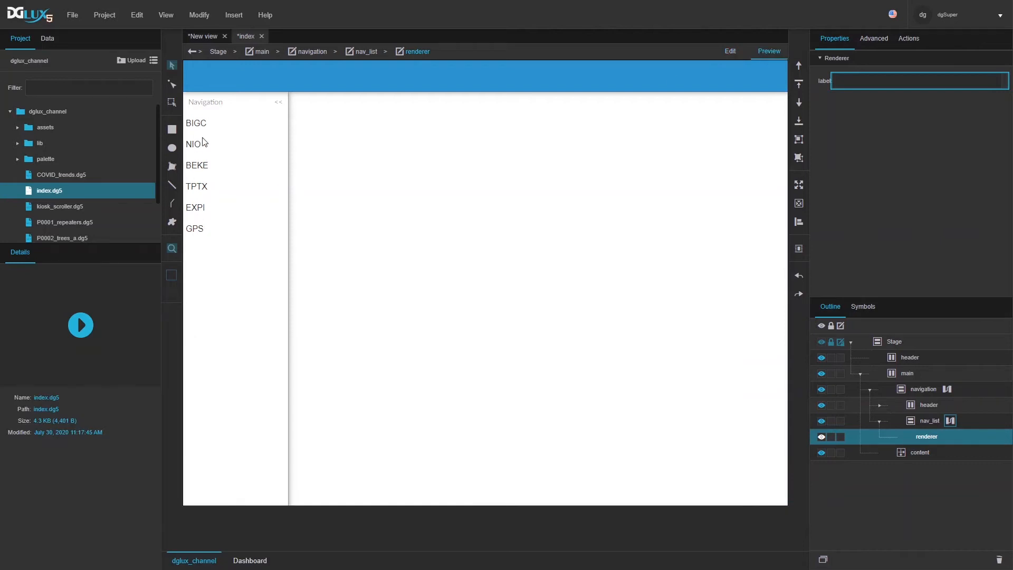
left_click(729, 51)
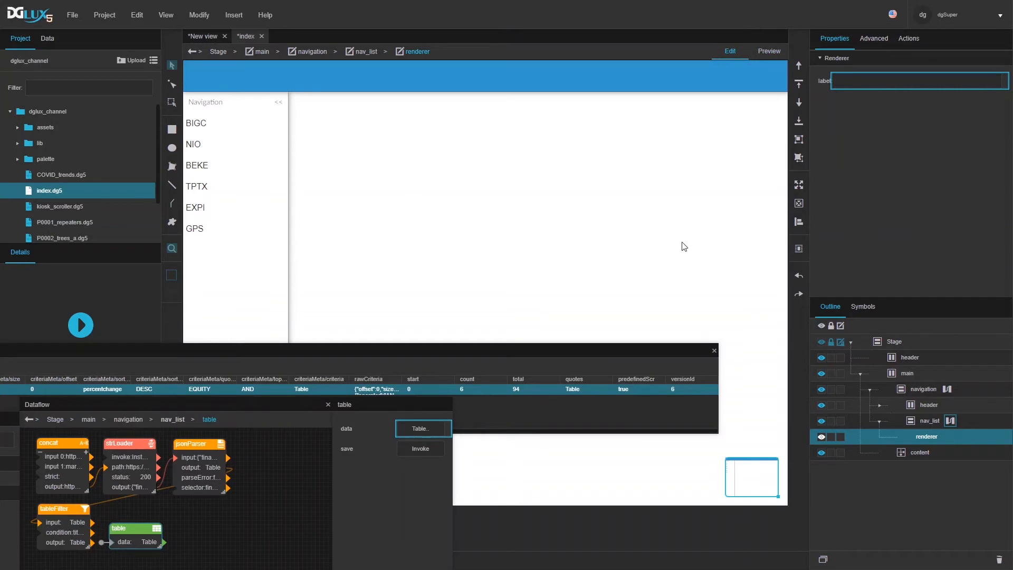
left_click(880, 421)
left_click(928, 422)
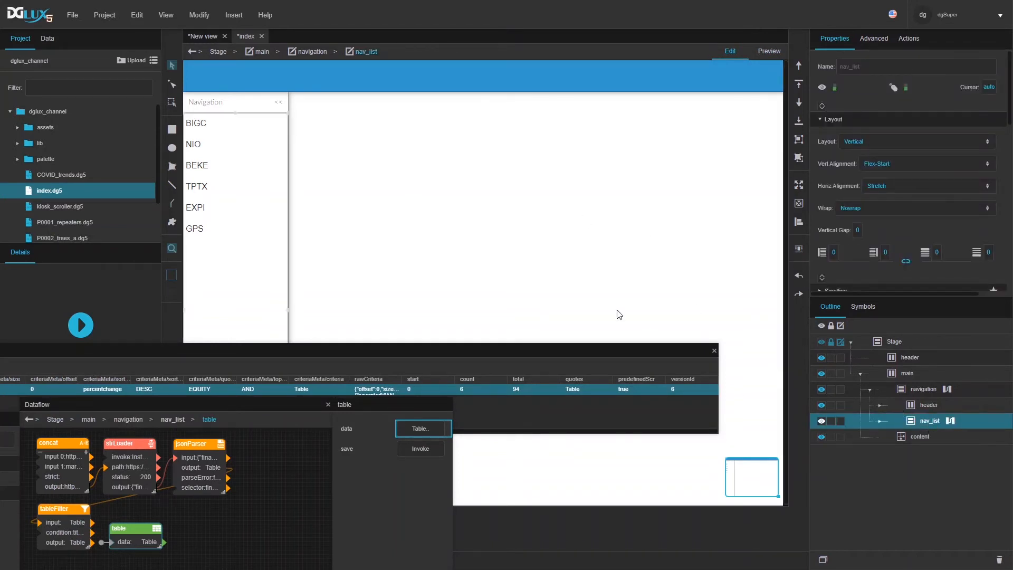
Step: In the nav_item symbol, expose the Selected property and bind it to the background Fill
double_click(213, 124)
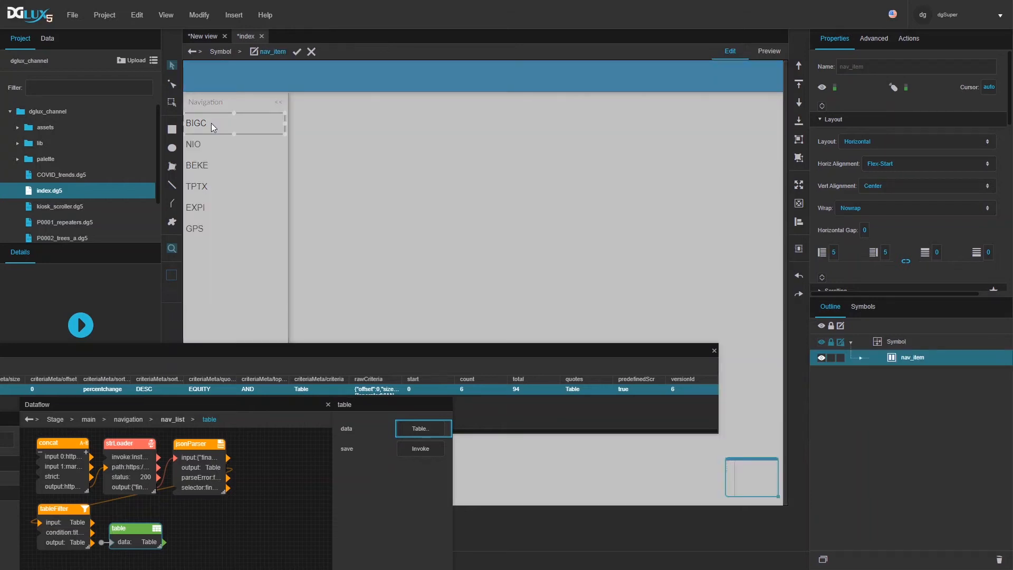
left_click(821, 106)
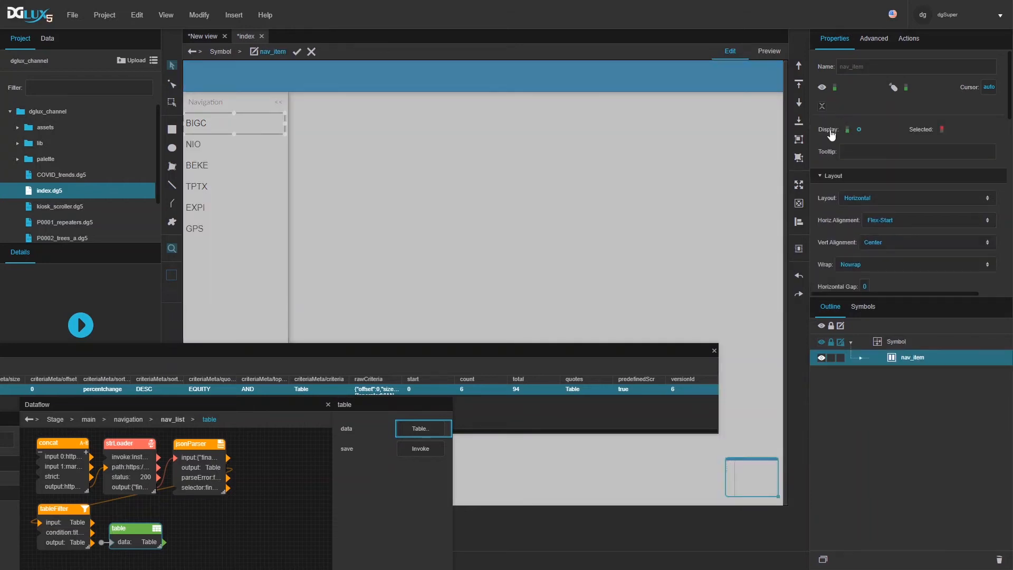
left_click(954, 130)
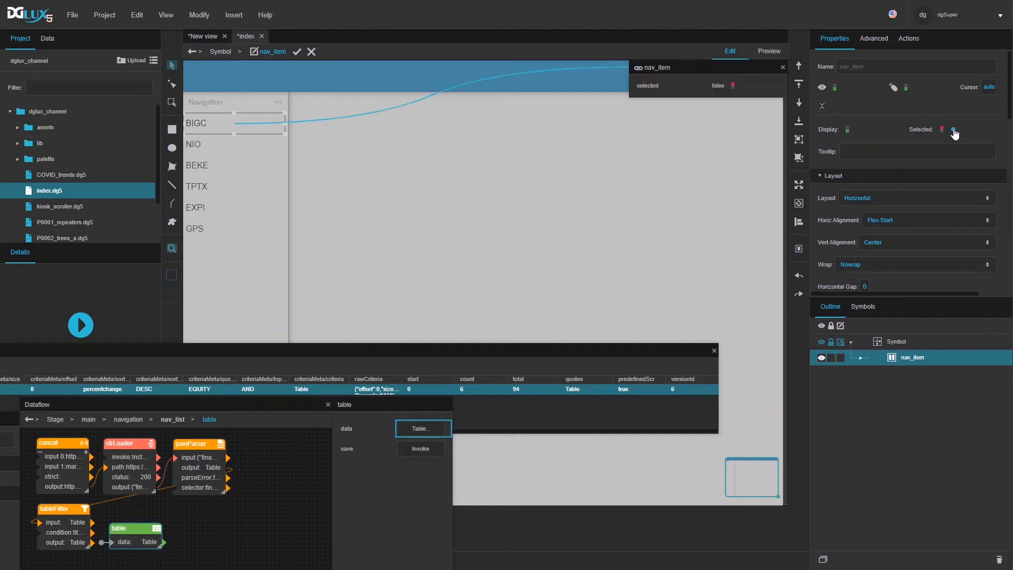
left_click(872, 359)
scroll(888, 233, "down", 4)
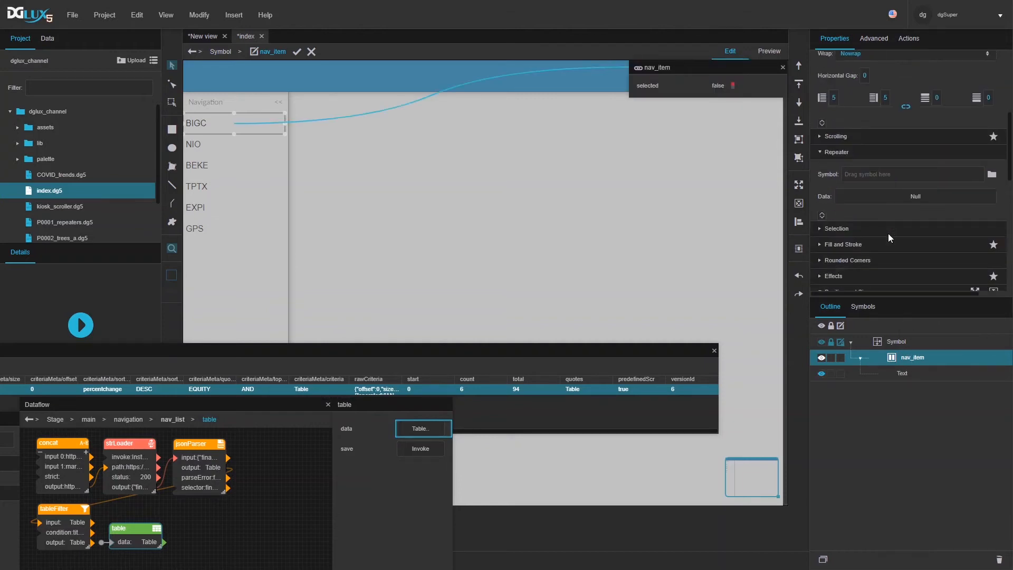
left_click(844, 245)
scroll(882, 243, "down", 2)
left_click_drag(774, 86, 868, 163)
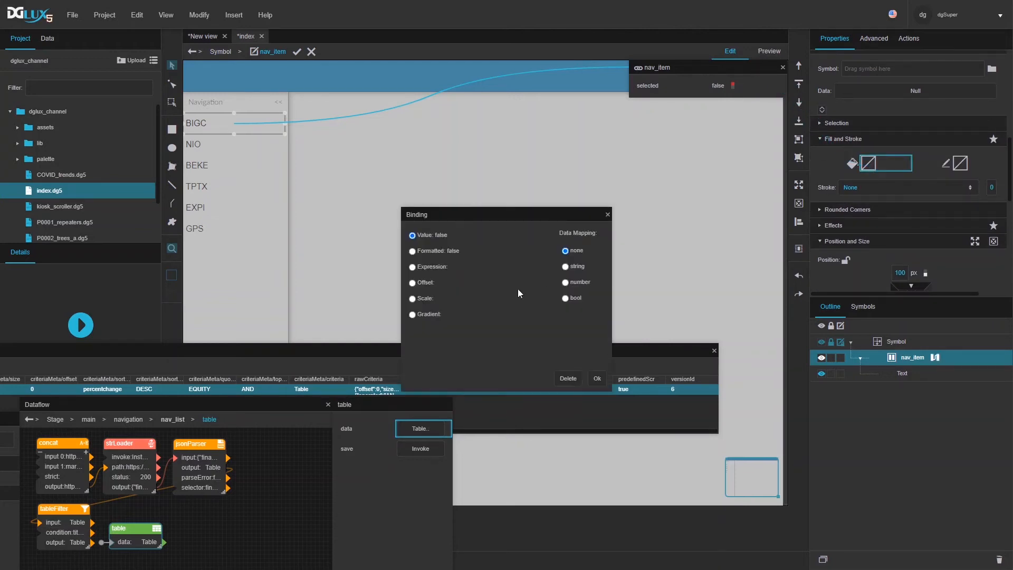
Step: Map the fill as boolean: true = solid #3399cc, default = solid white, then confirm
left_click(566, 298)
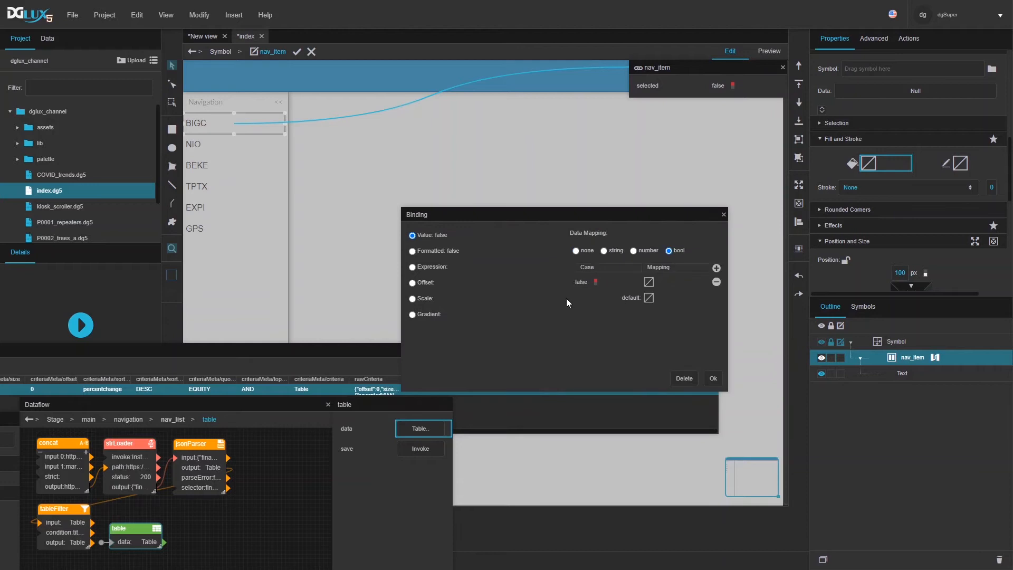
left_click(649, 283)
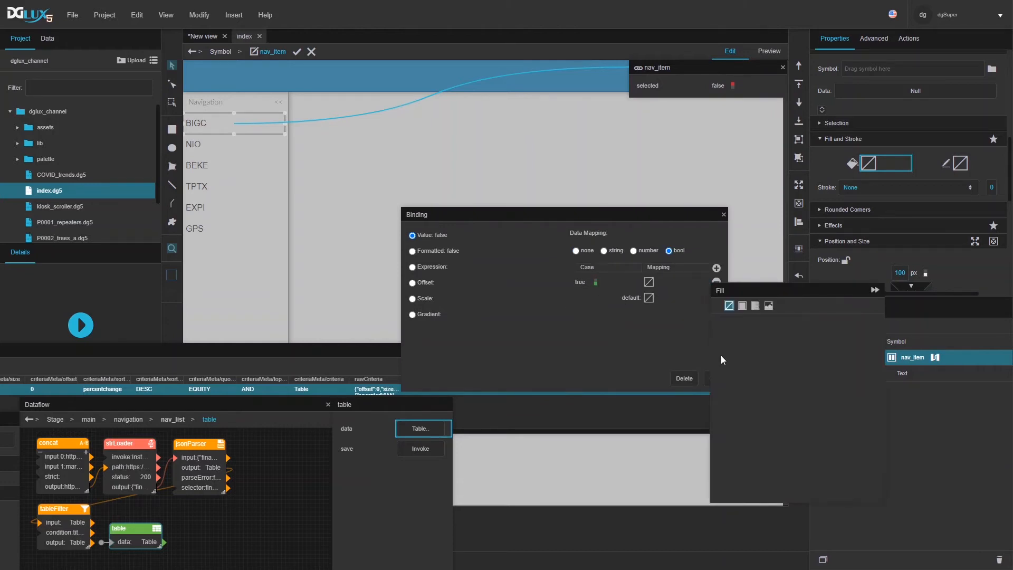
left_click(743, 306)
left_click(800, 374)
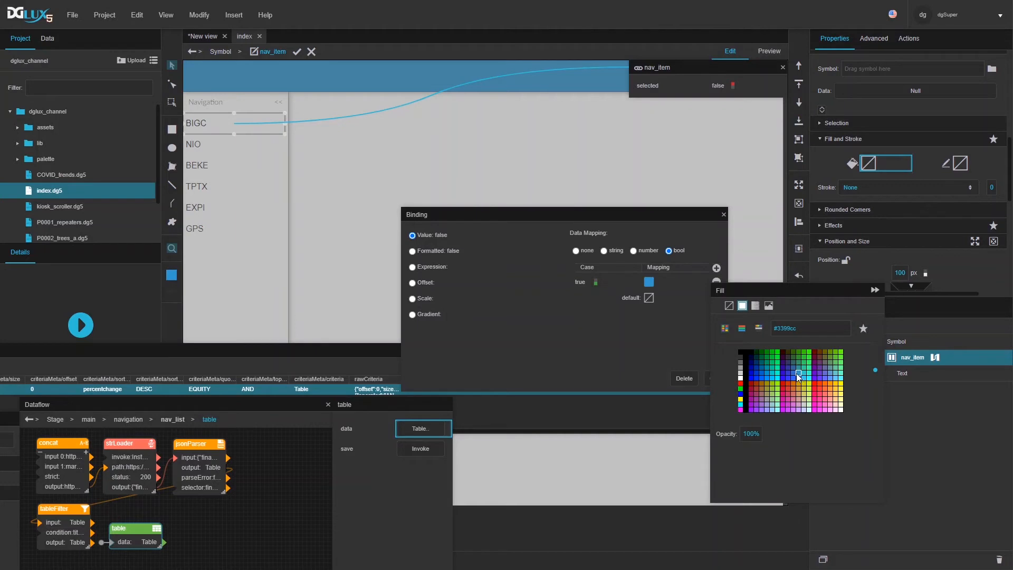
left_click(649, 298)
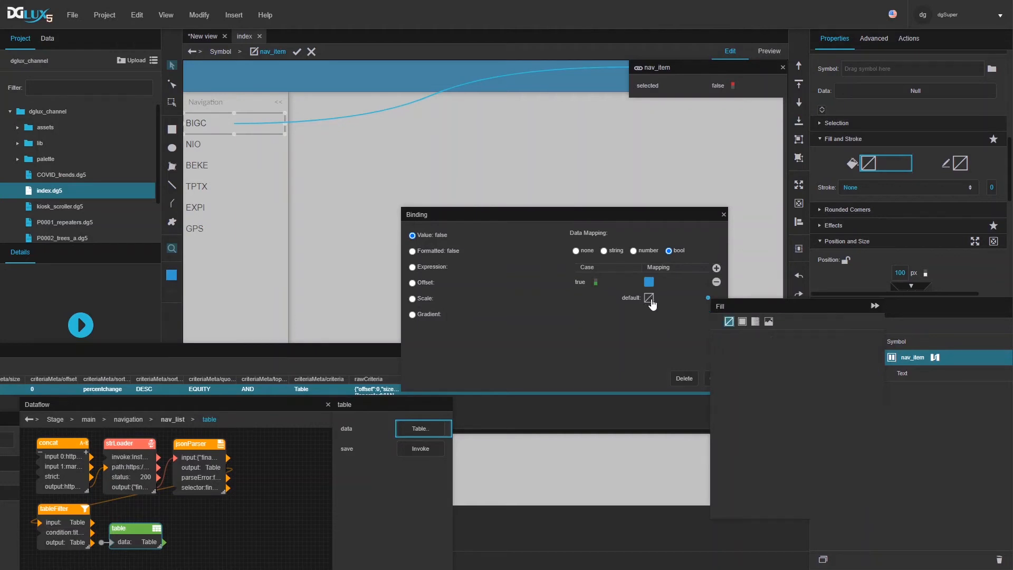
left_click(742, 322)
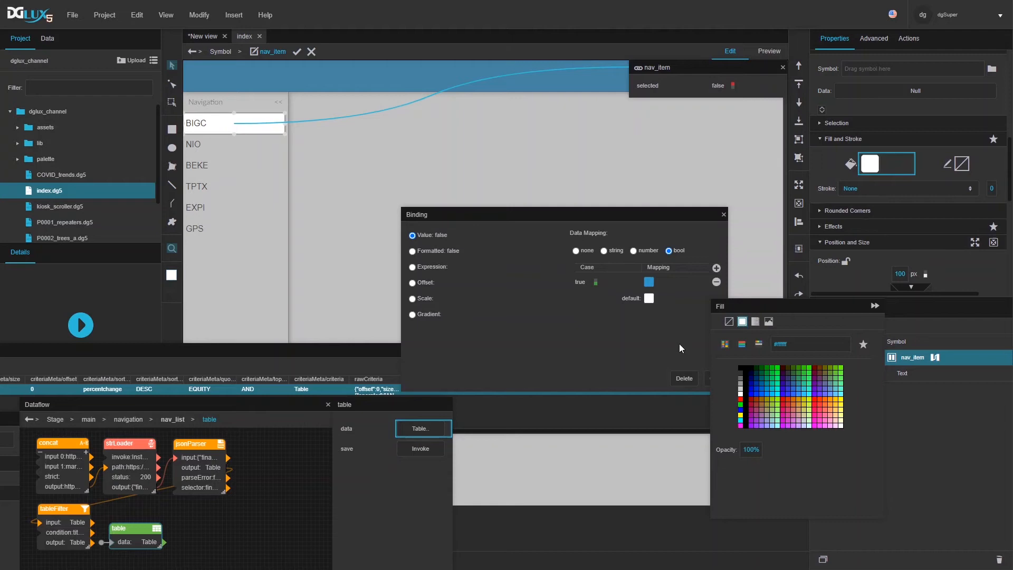
left_click(714, 380)
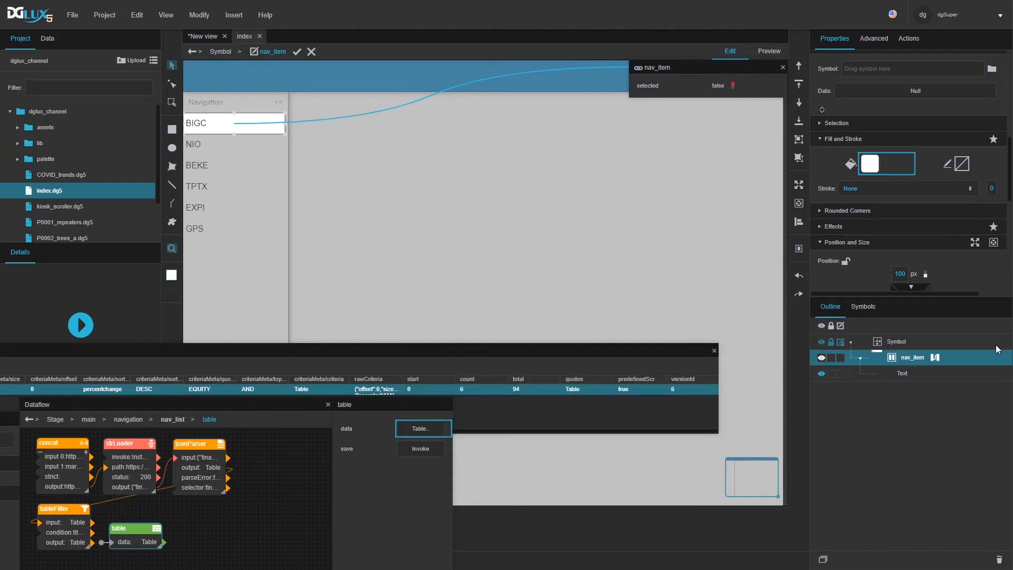
left_click(920, 374)
Step: Bind the selected state to the Text label's font colour
scroll(917, 213, "up", 2)
scroll(916, 213, "down", 3)
scroll(917, 213, "up", 3)
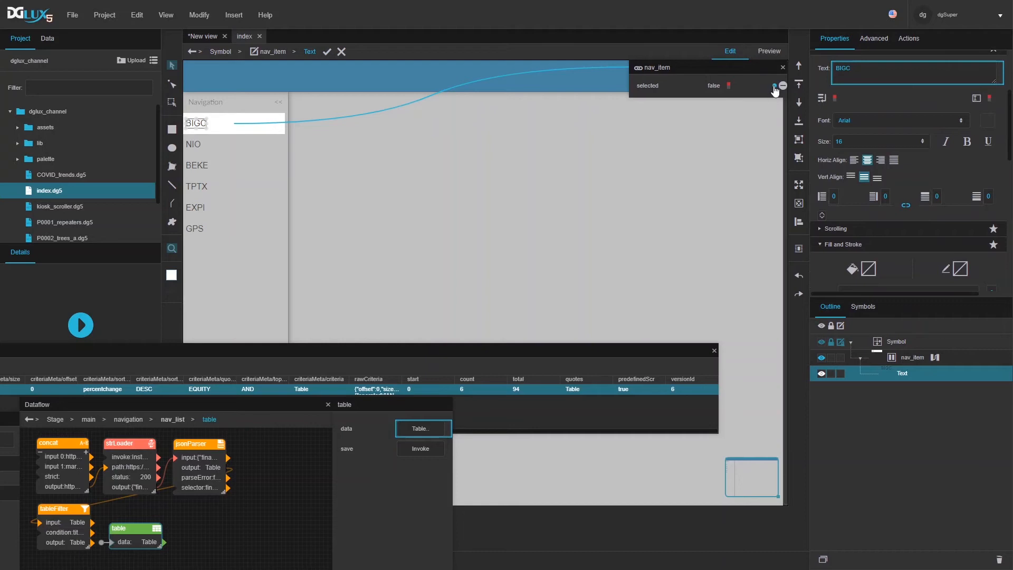
left_click_drag(774, 88, 987, 123)
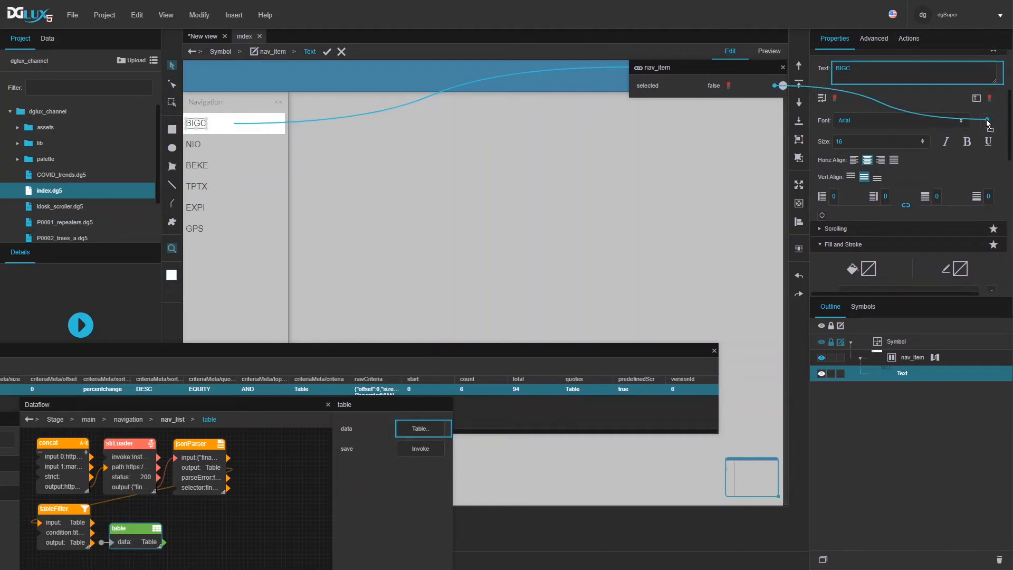
left_click_drag(988, 123, 988, 121)
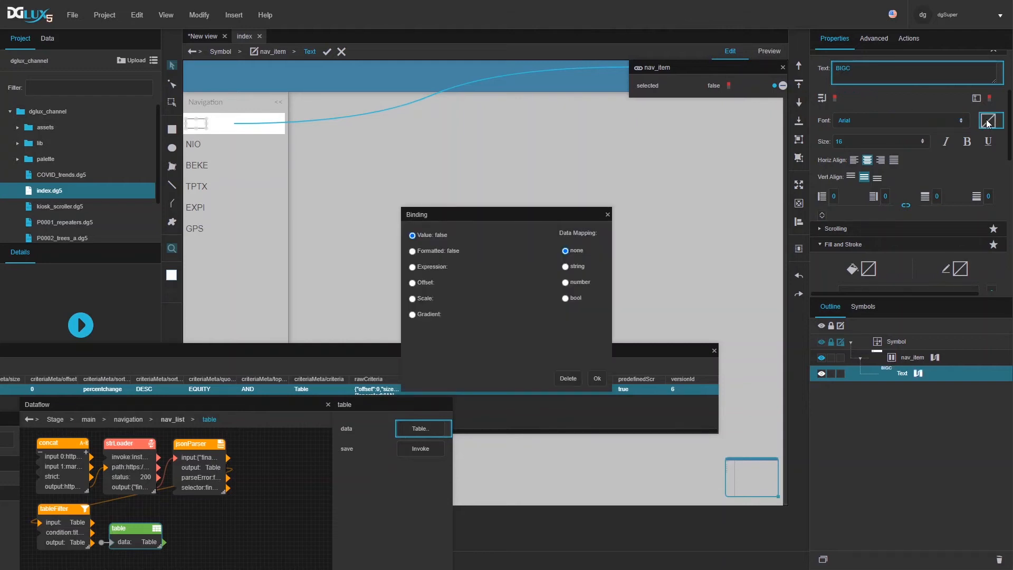
Step: Map the font colour as boolean: true = white #ffffff, default = #333333, then confirm
left_click(565, 299)
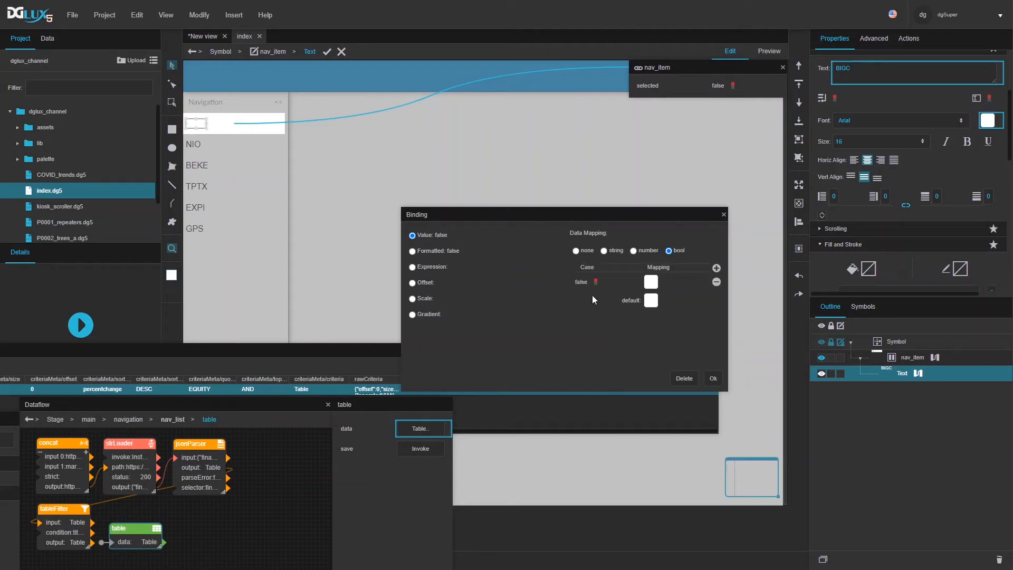
left_click(595, 282)
left_click(651, 283)
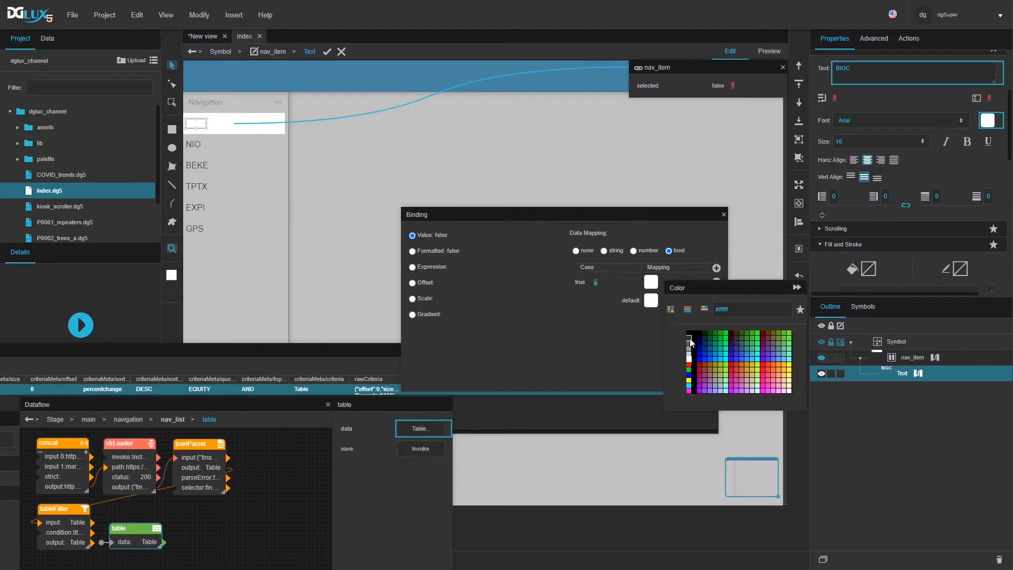
left_click(640, 331)
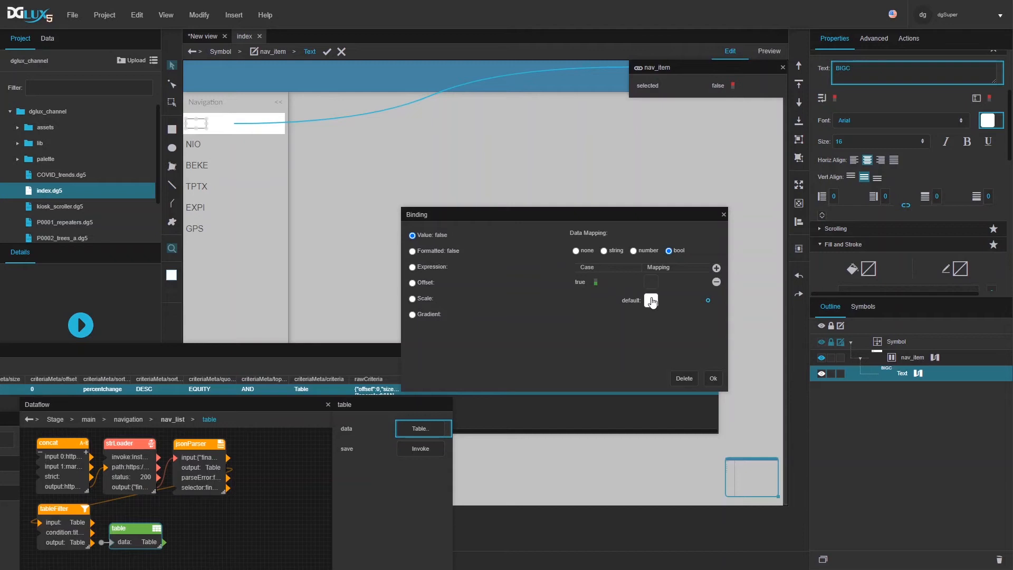
left_click(652, 284)
left_click(689, 360)
left_click(612, 325)
left_click(651, 301)
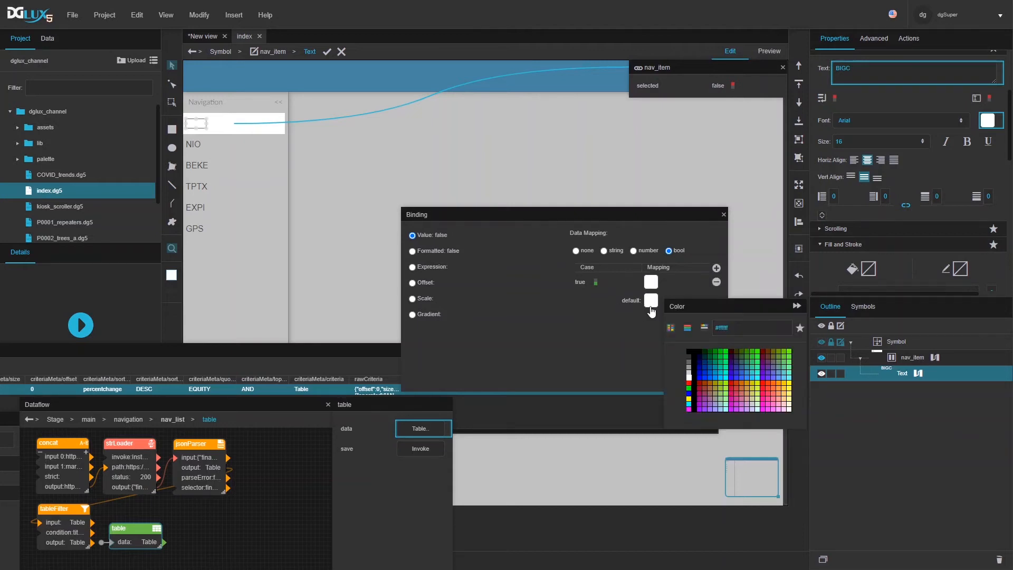
left_click(690, 356)
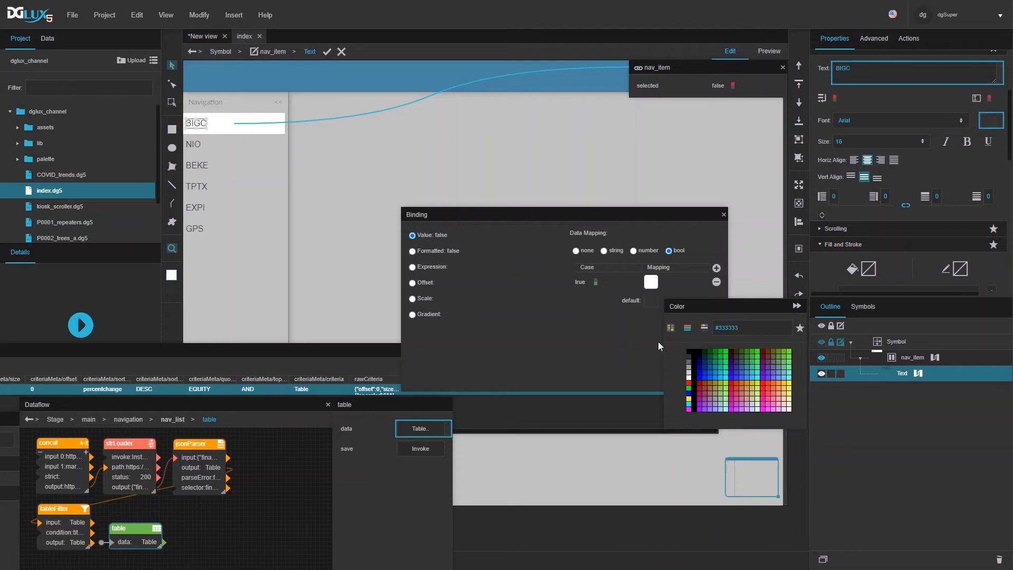
left_click(585, 337)
left_click(712, 378)
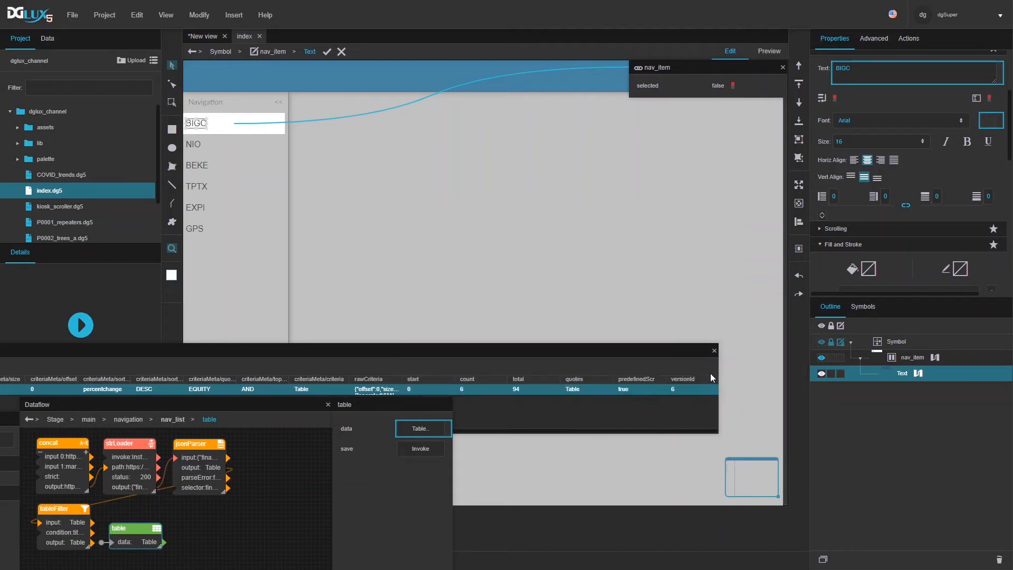
left_click(898, 360)
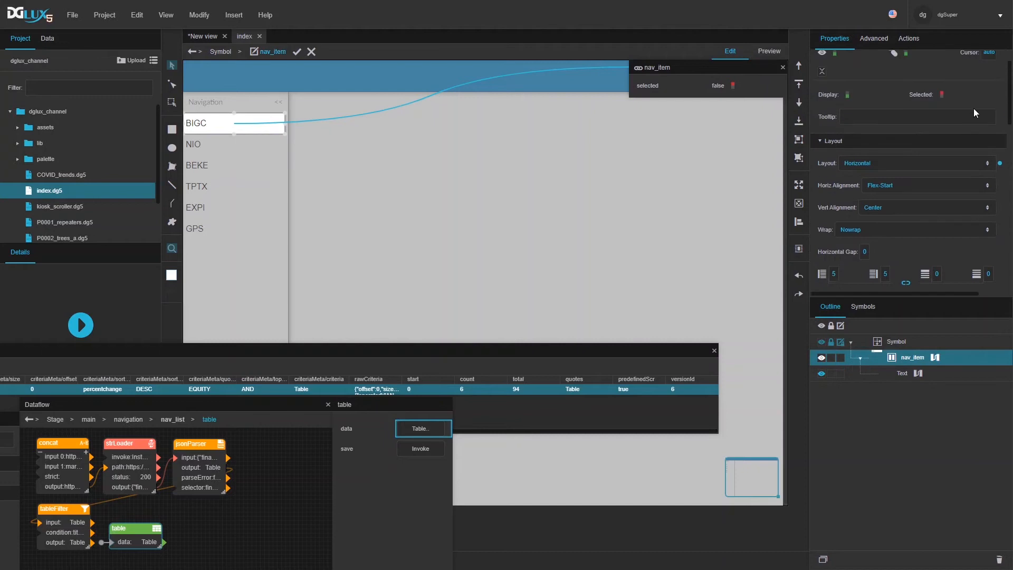
Step: Give nav_item a pointing-hand cursor and show its dataflow graph
scroll(975, 111, "up", 1)
left_click(980, 90)
left_click(938, 109)
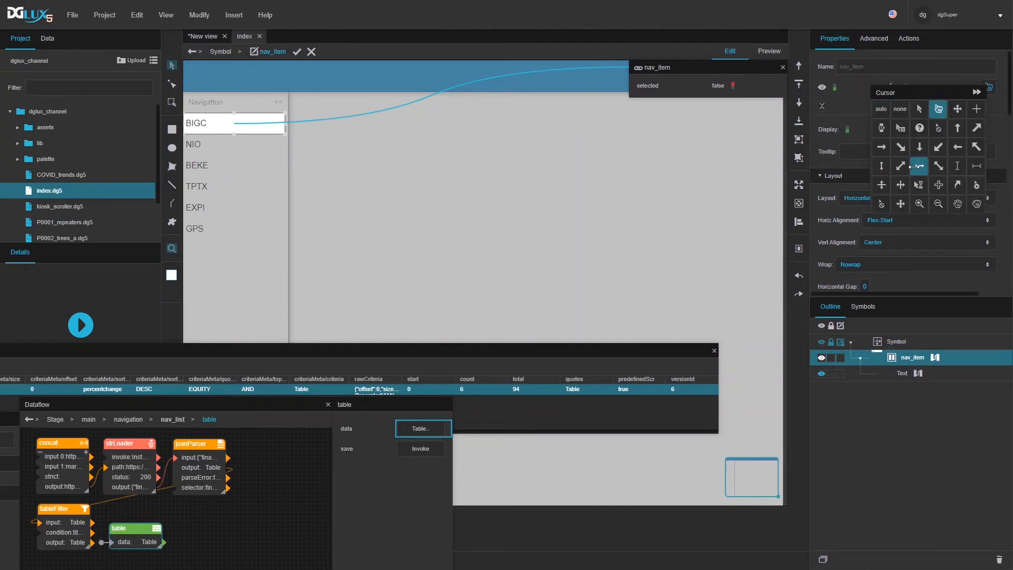
left_click(778, 70)
left_click(783, 68)
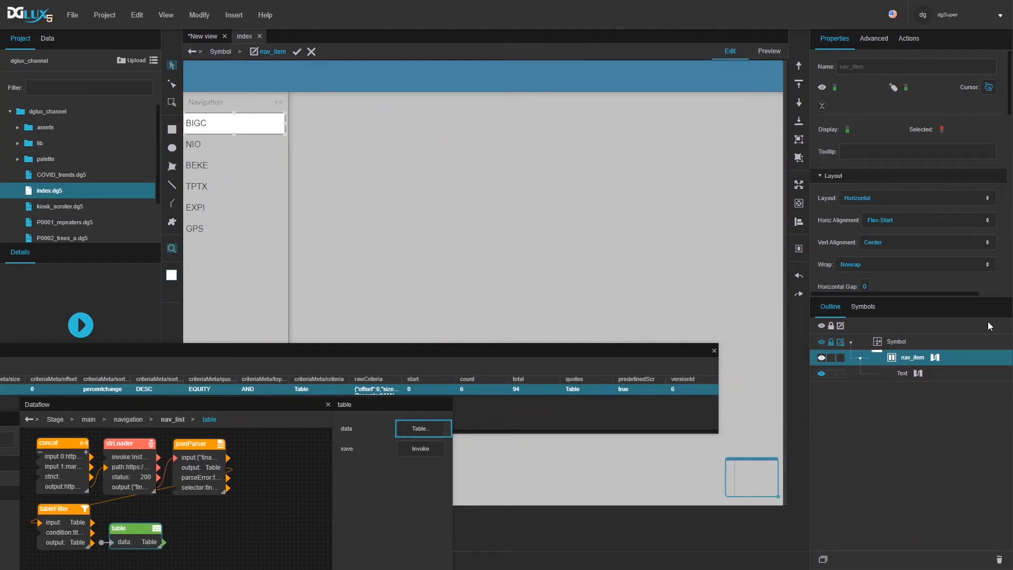
left_click(937, 357)
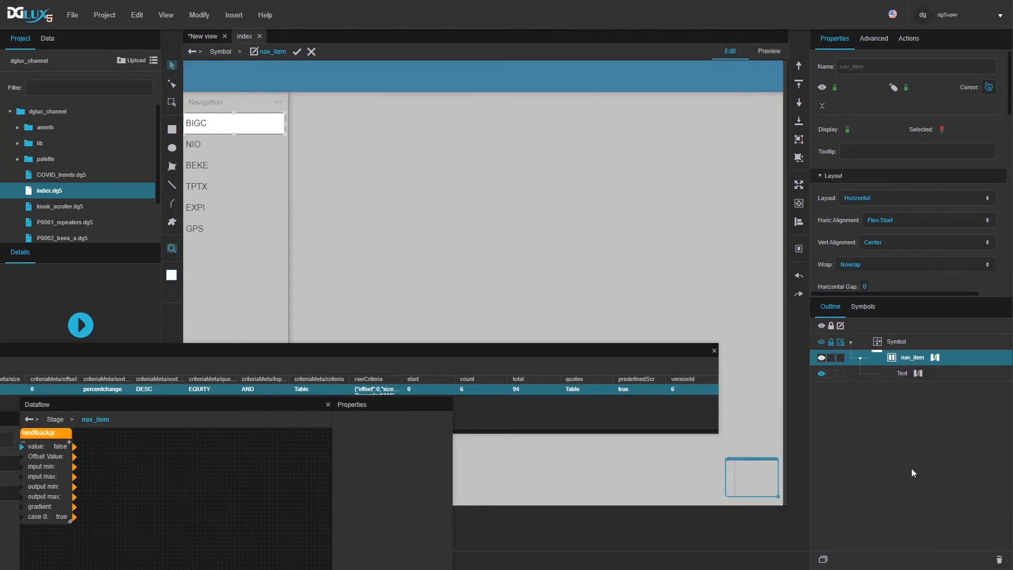
Step: Back on nav_list, expand the repeater's Selection settings, then reopen the nav_item symbol
left_click(297, 52)
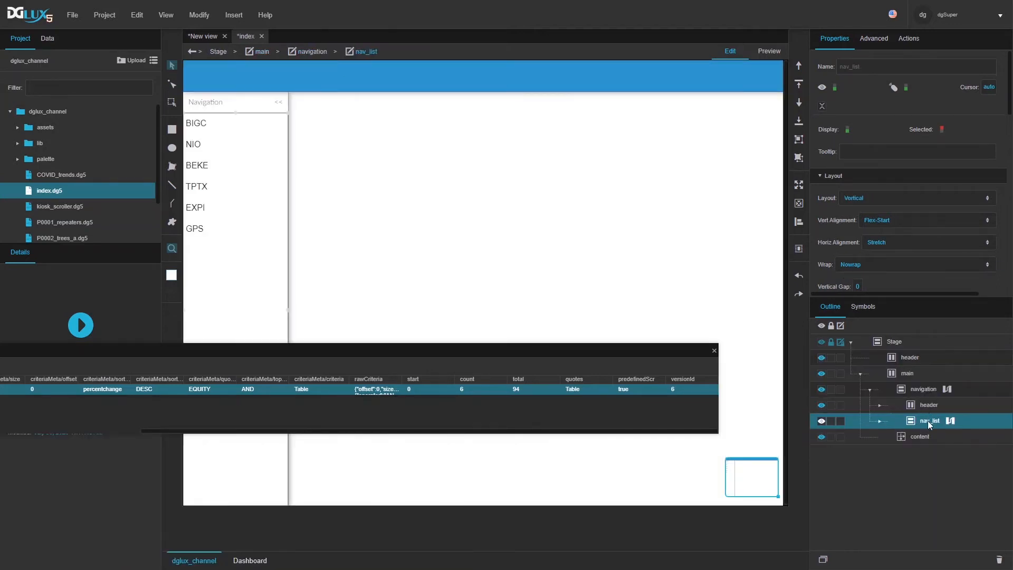
scroll(864, 203, "down", 3)
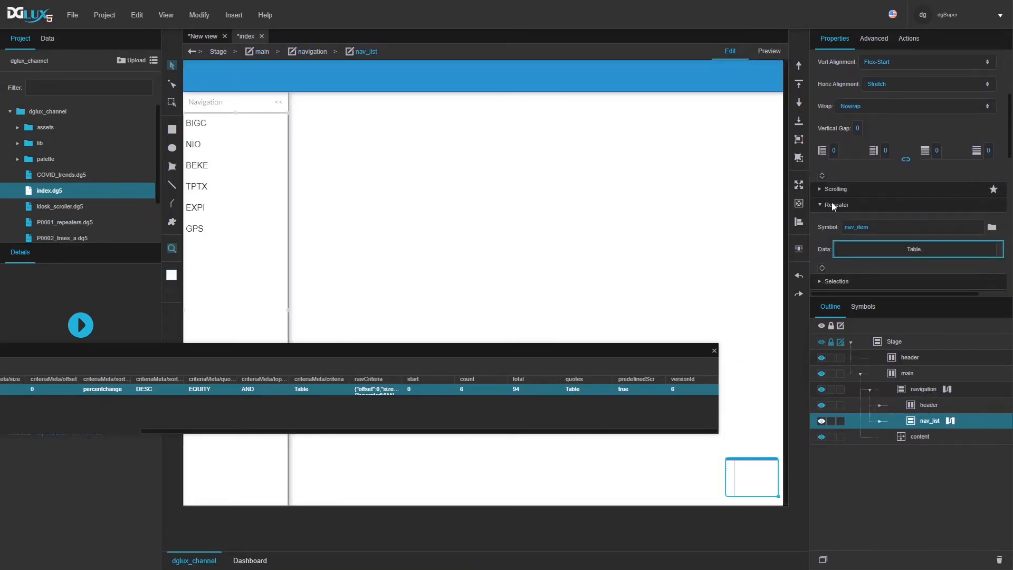
scroll(828, 224, "down", 3)
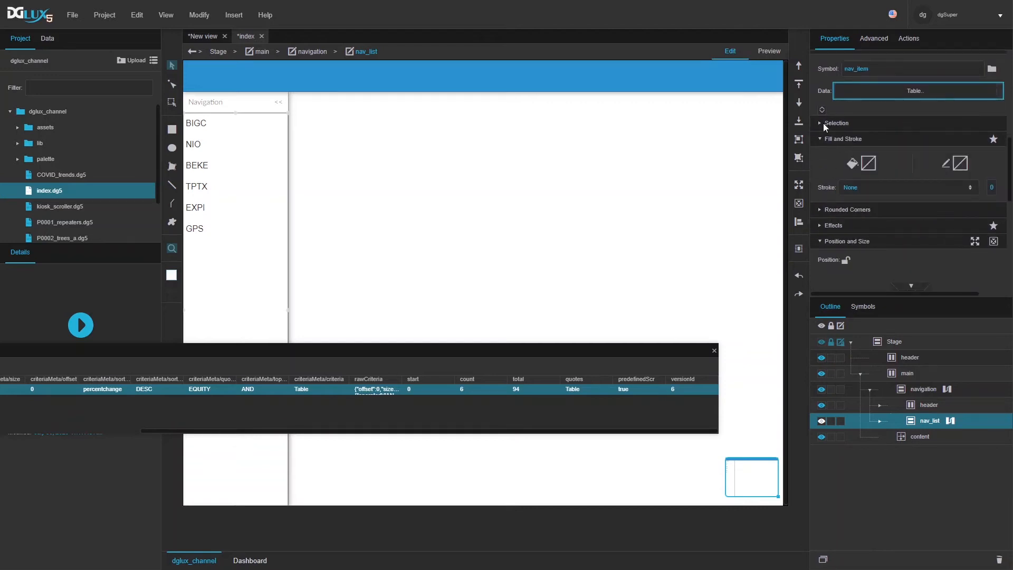
left_click(824, 122)
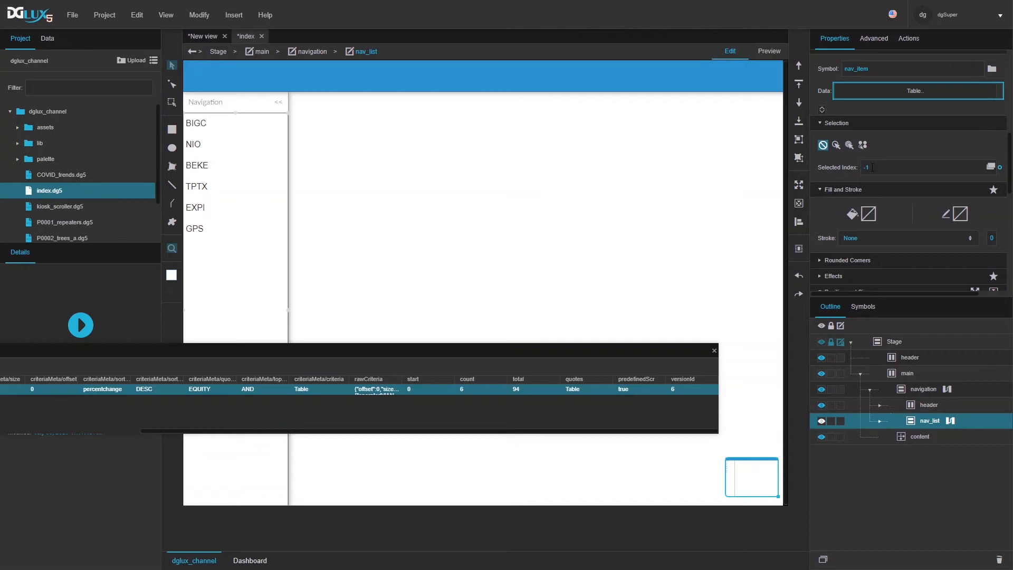
double_click(240, 129)
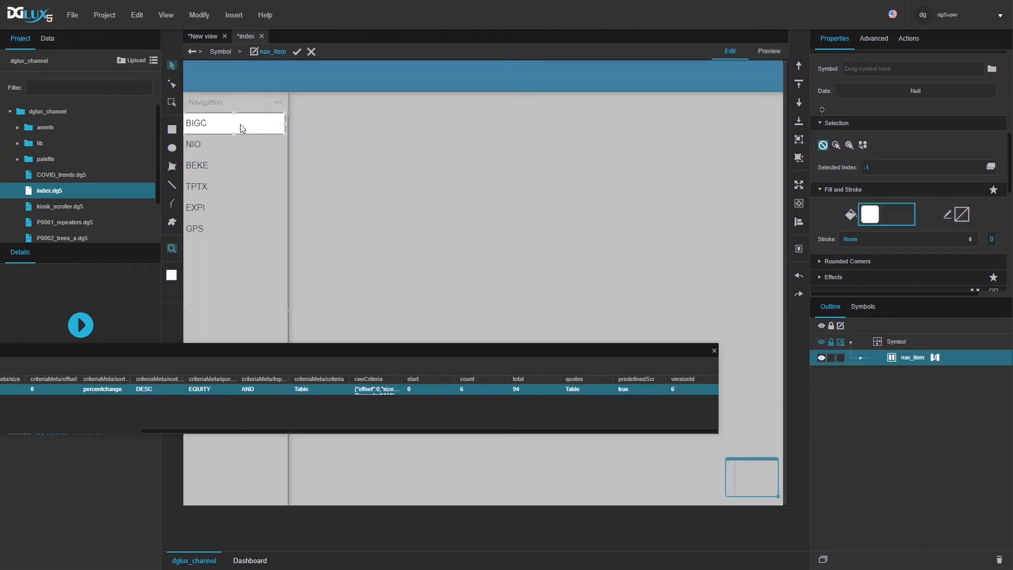
Step: Add a State block to nav_item's dataflow and bind its Selected property to path 0
left_click(934, 357)
left_click(138, 419)
type("tab")
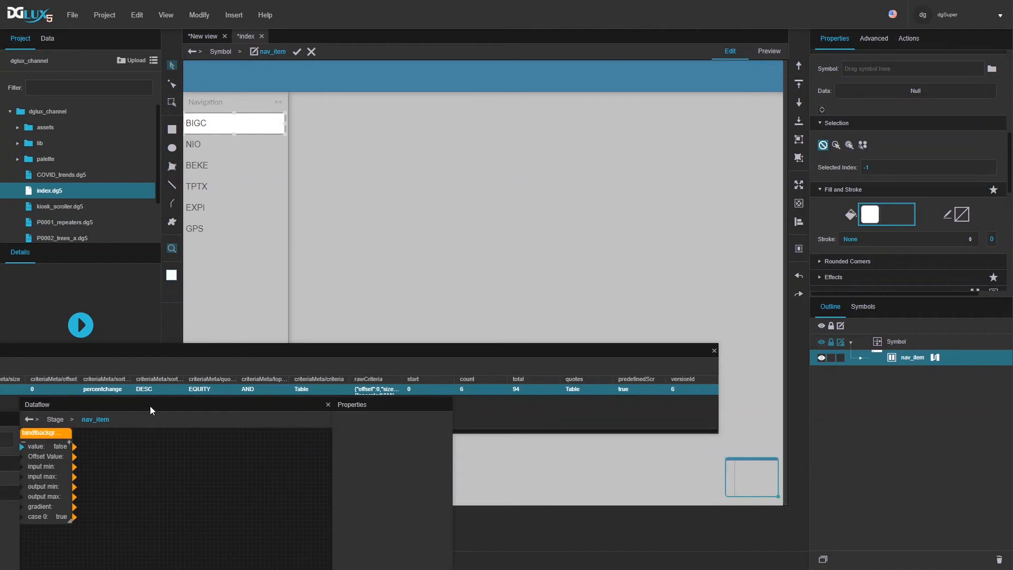
double_click(171, 403)
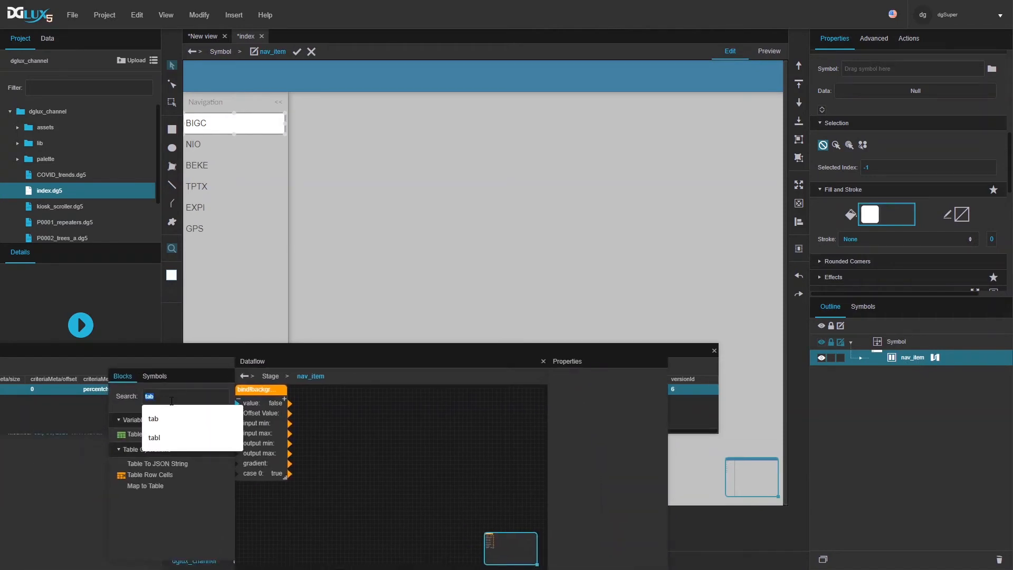
type("st")
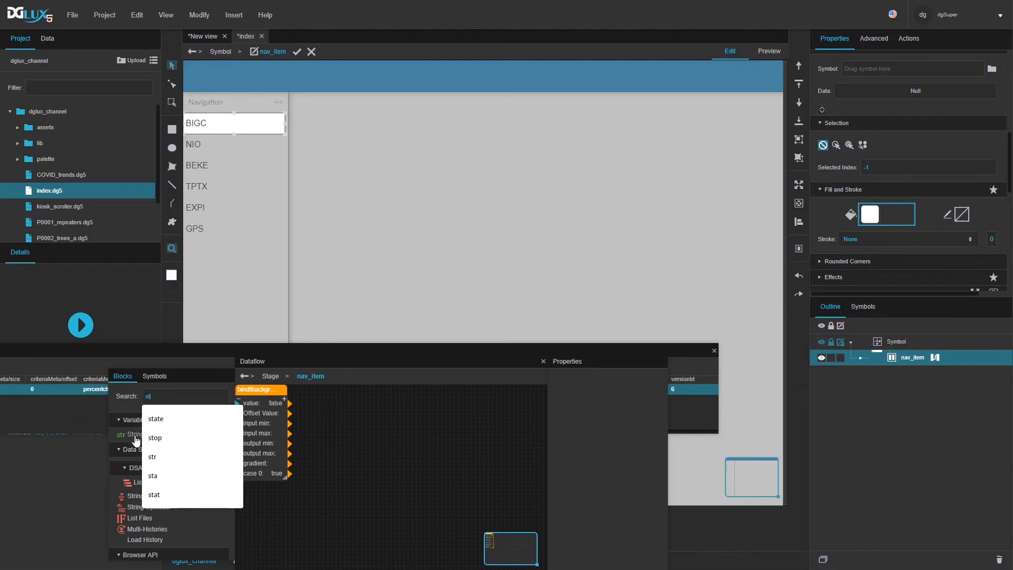
type("ate")
left_click_drag(134, 437, 337, 393)
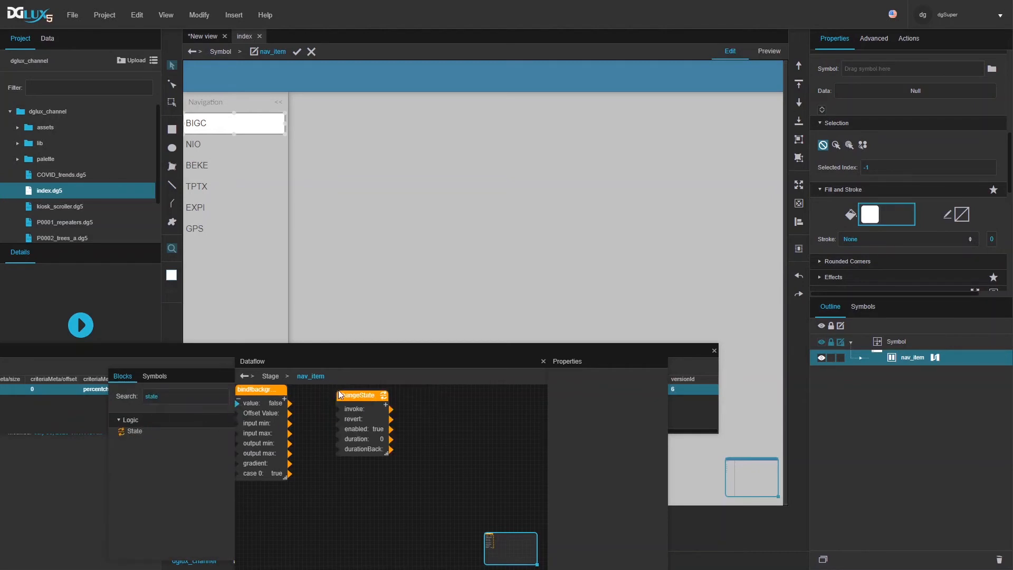
left_click(387, 406)
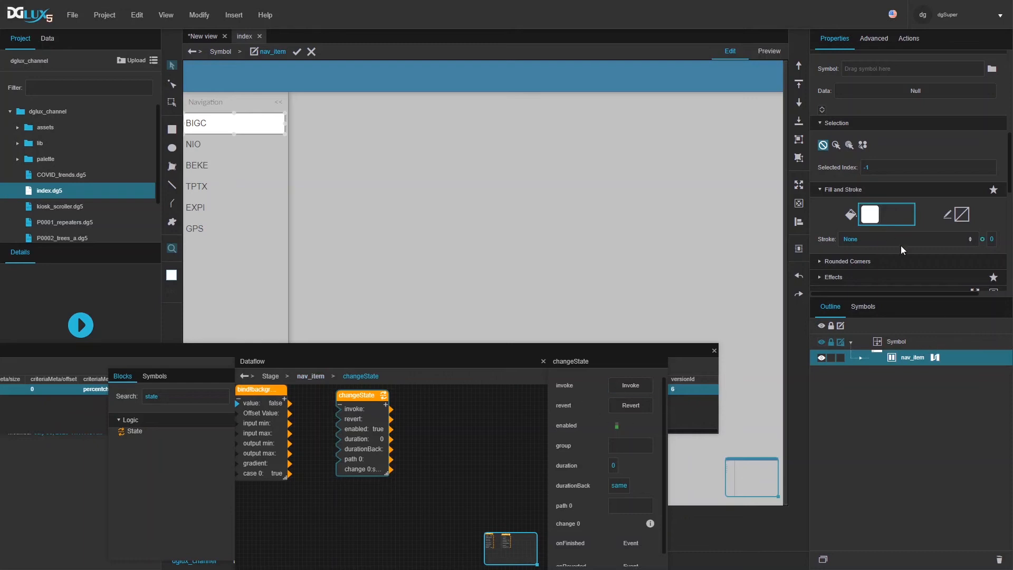
scroll(902, 250, "up", 5)
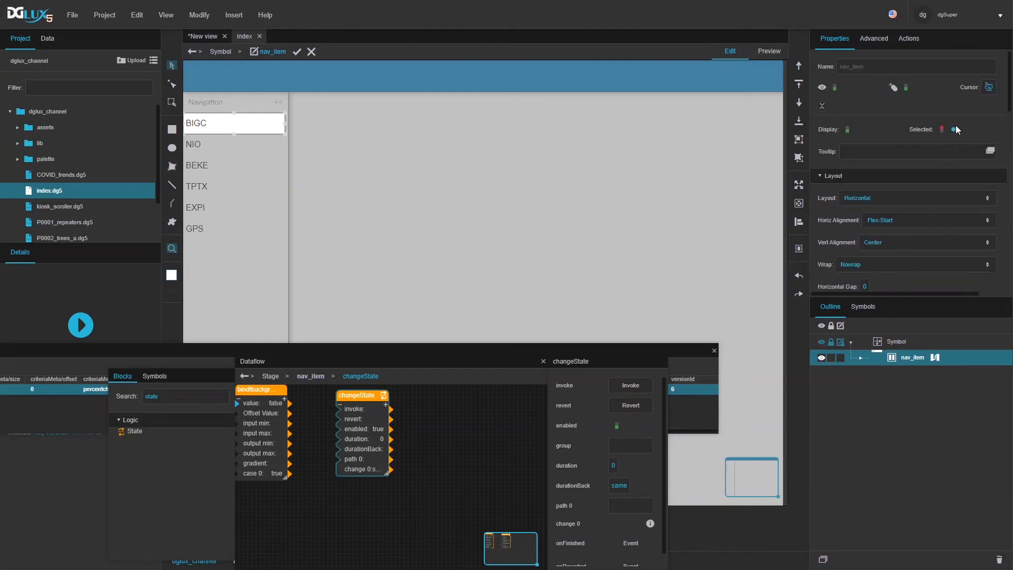
left_click_drag(954, 130, 620, 508)
Step: Set the state block's change 0 value to true
left_click_drag(411, 365, 398, 280)
left_click(420, 380)
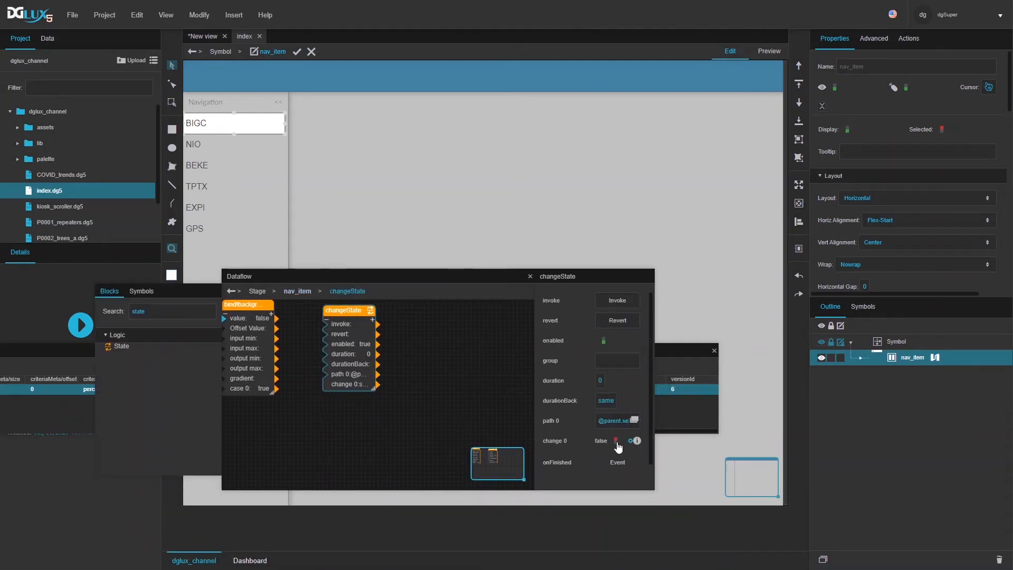
left_click(636, 440)
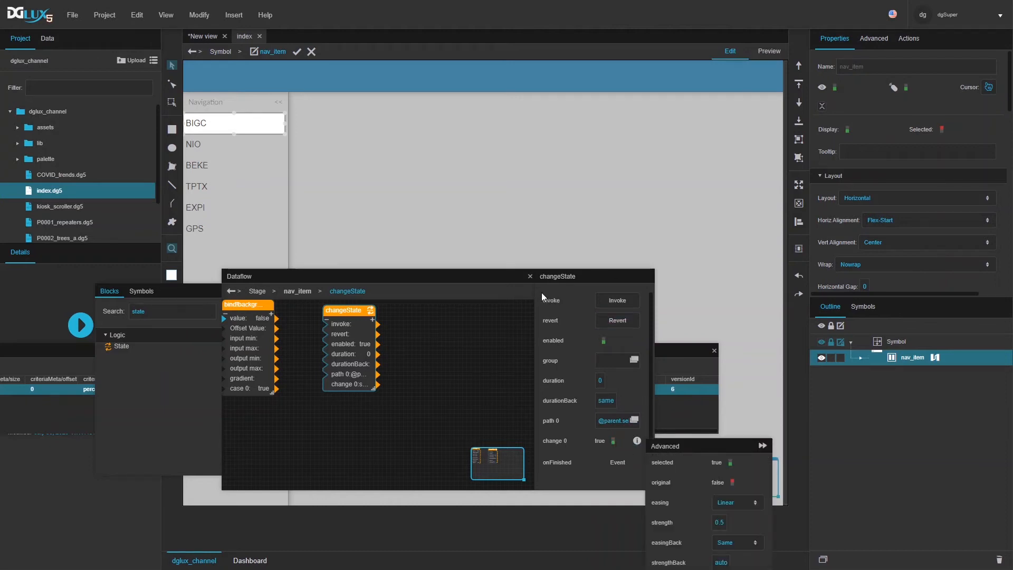
left_click_drag(505, 277, 492, 103)
left_click(623, 268)
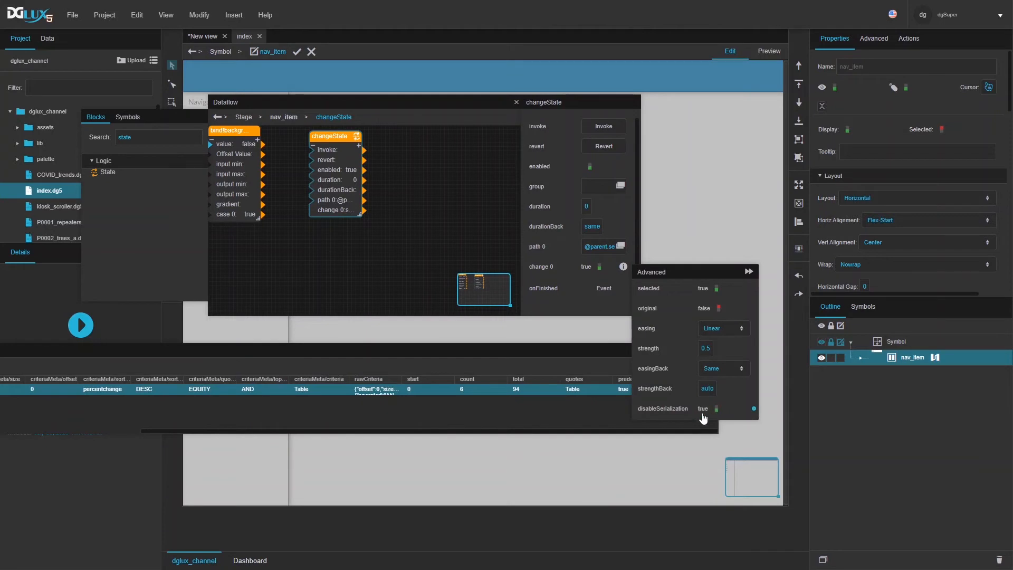
left_click(963, 92)
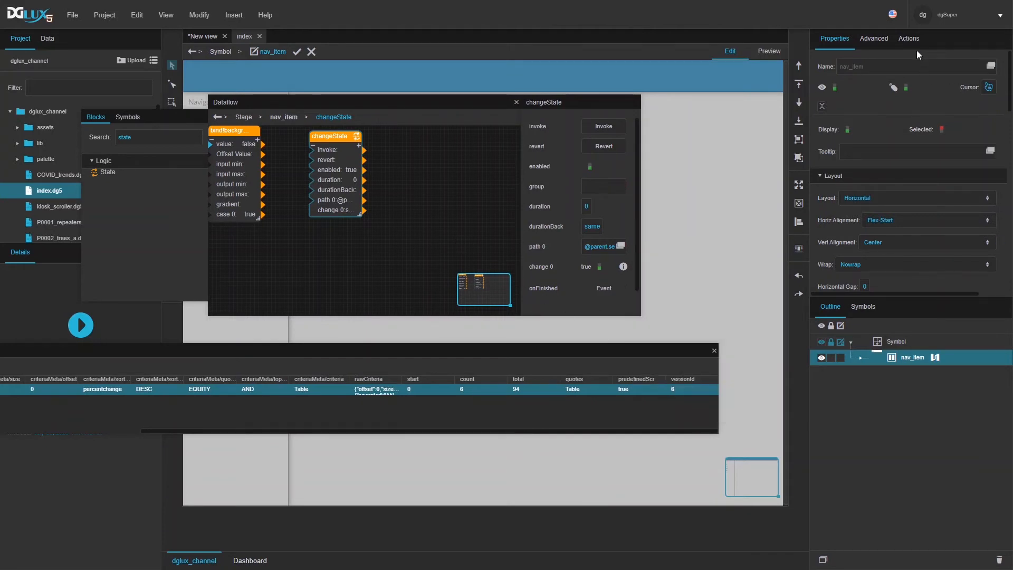
Step: Wire the onClick action to invoke the state change and exit the symbol
left_click(908, 39)
left_click(822, 199)
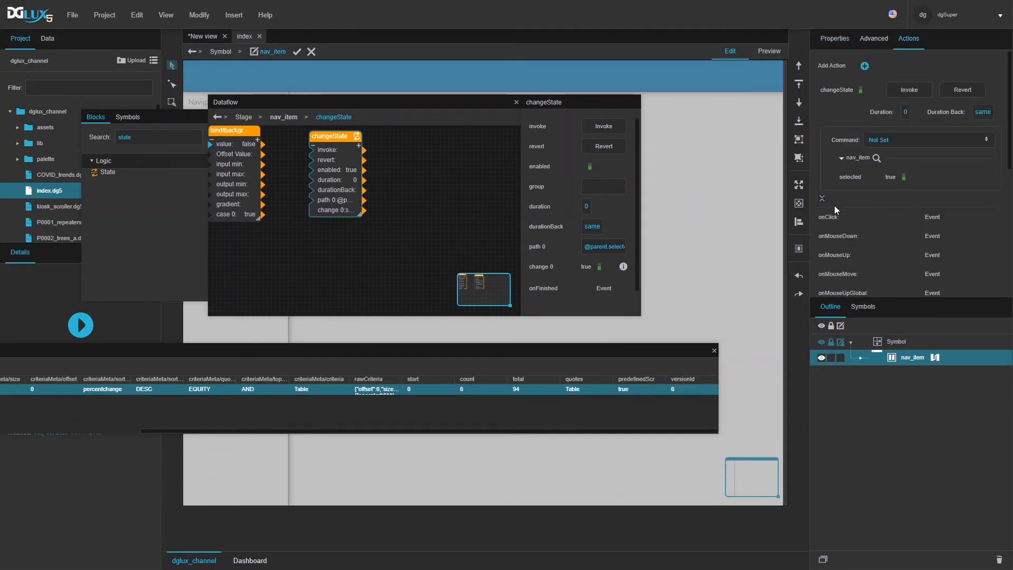
left_click_drag(999, 218, 618, 129)
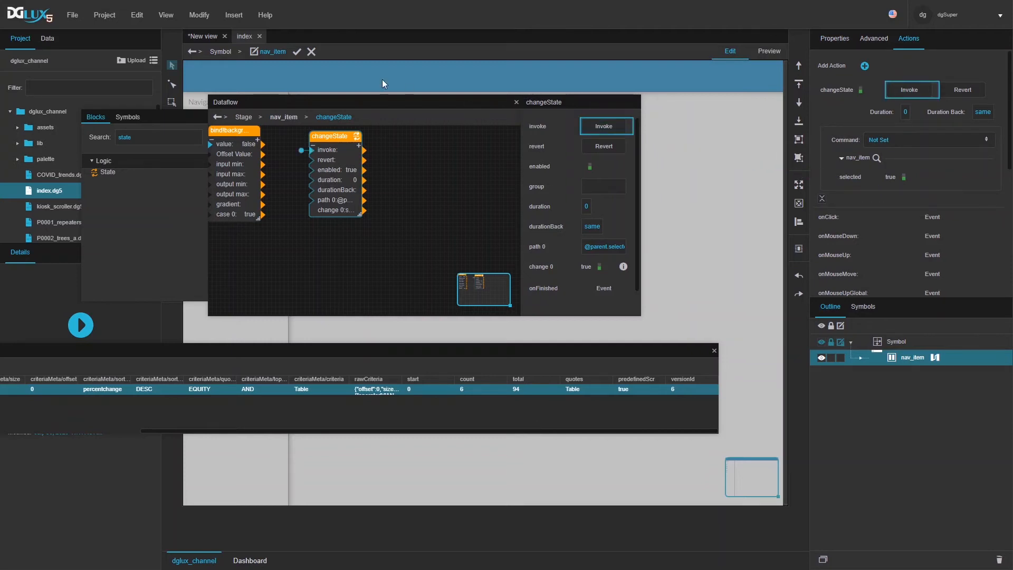
left_click(296, 51)
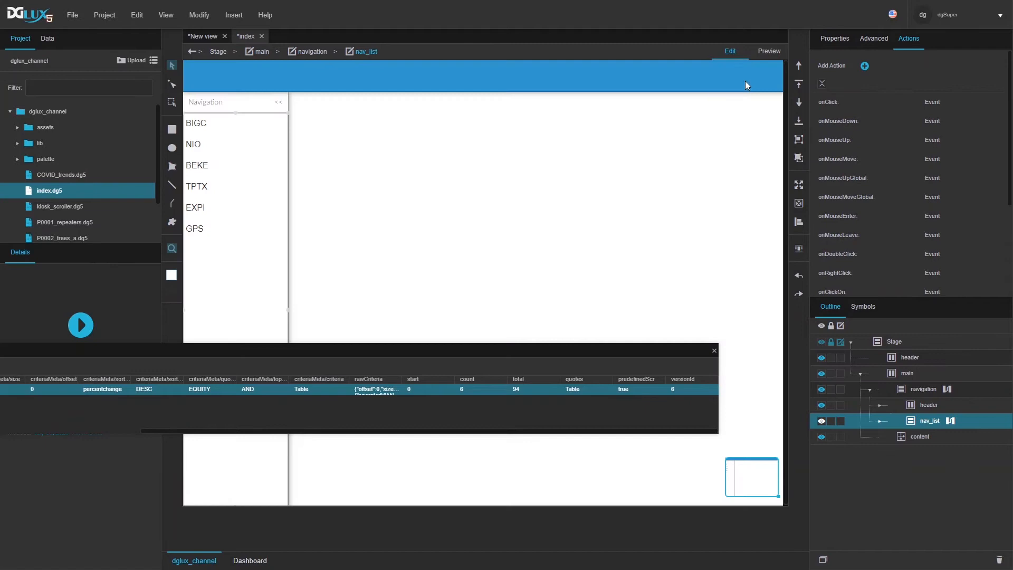
Step: In Preview, click tickers from BIGC down to GPS and back to confirm highlighting
left_click(771, 52)
left_click(209, 130)
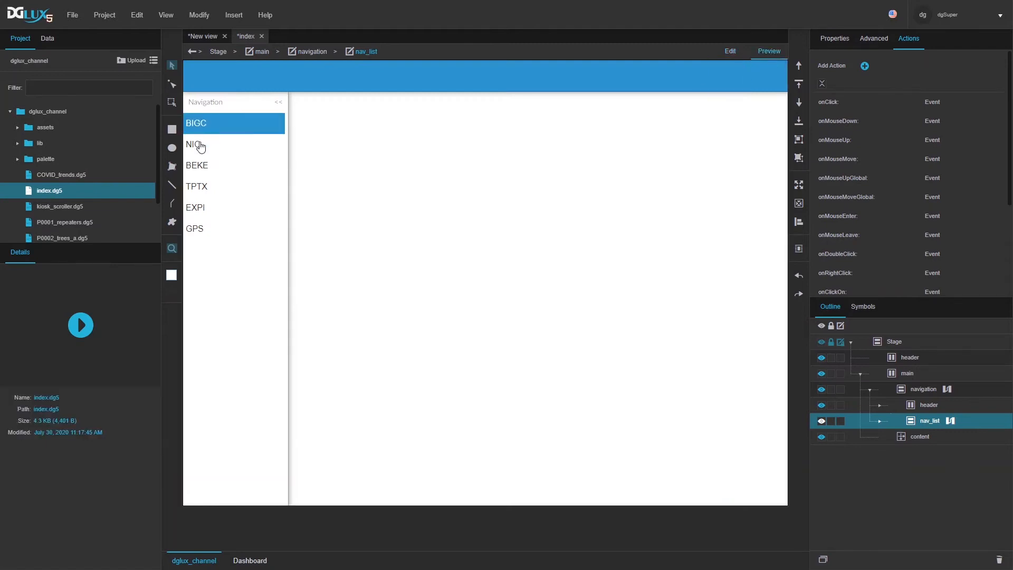
left_click(200, 146)
left_click(198, 166)
left_click(199, 188)
left_click(197, 208)
left_click(195, 227)
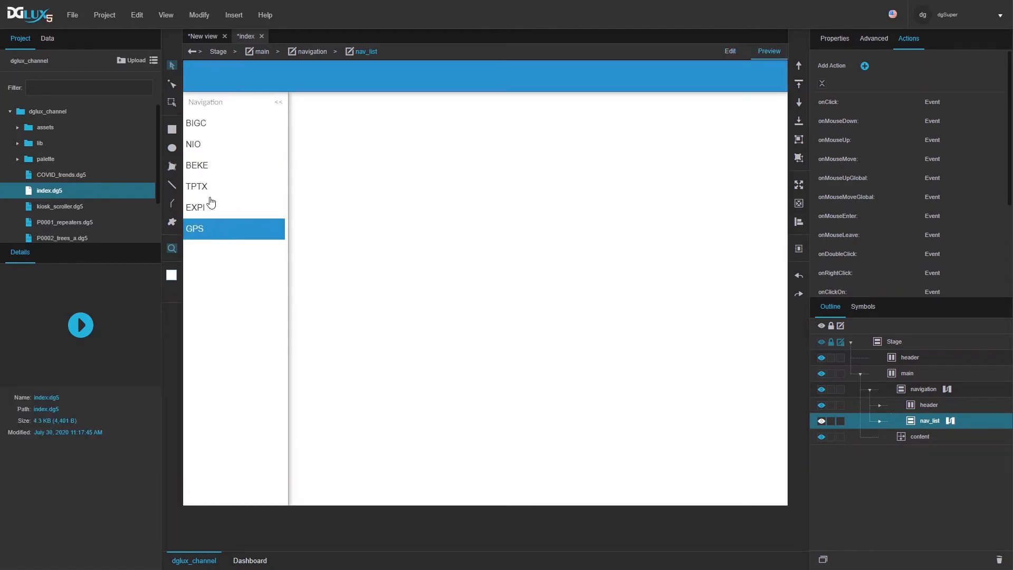
left_click(204, 132)
left_click(206, 151)
left_click(200, 187)
left_click(198, 228)
Step: Reselect BIGC and open nav_list's dataflow from its properties
left_click(209, 131)
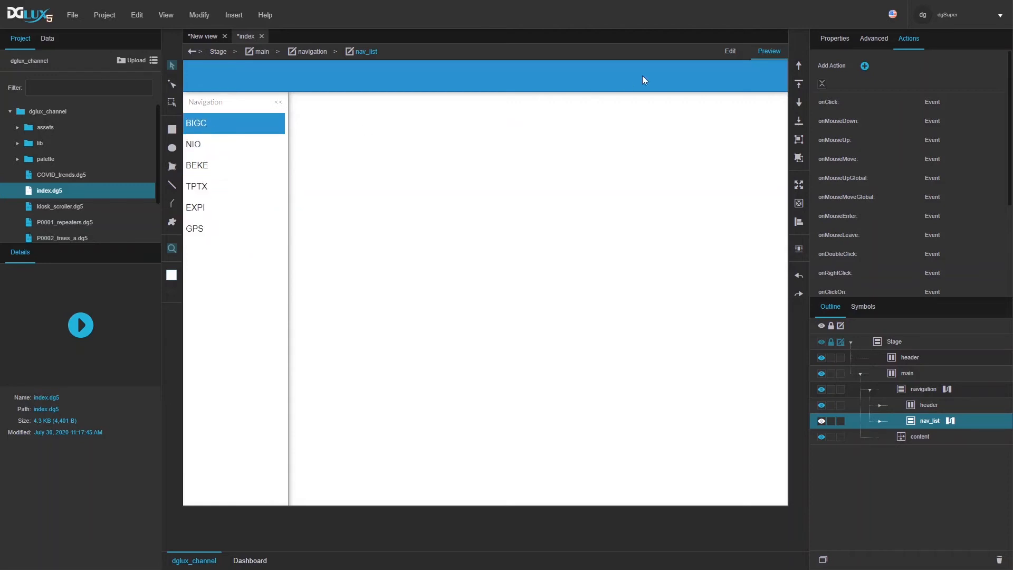
left_click(834, 40)
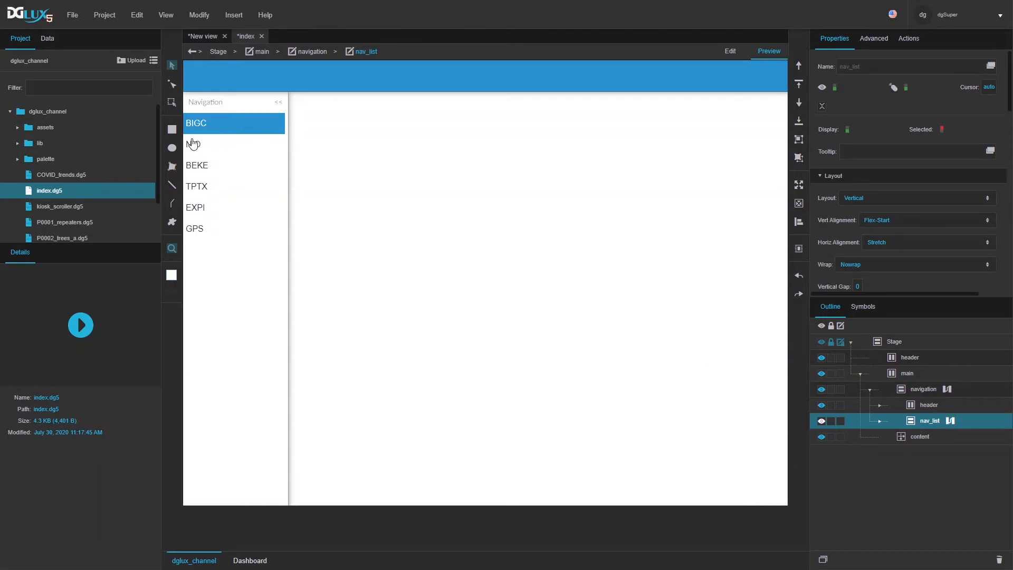
left_click(950, 421)
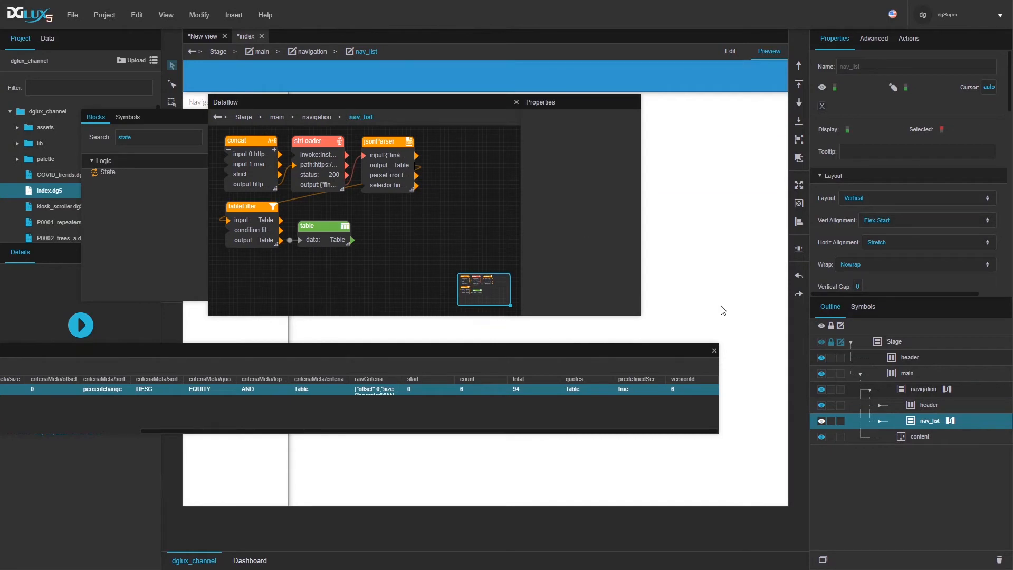
Step: Add a Select Rows block beside jsonParser in the nav_list dataflow
left_click(715, 350)
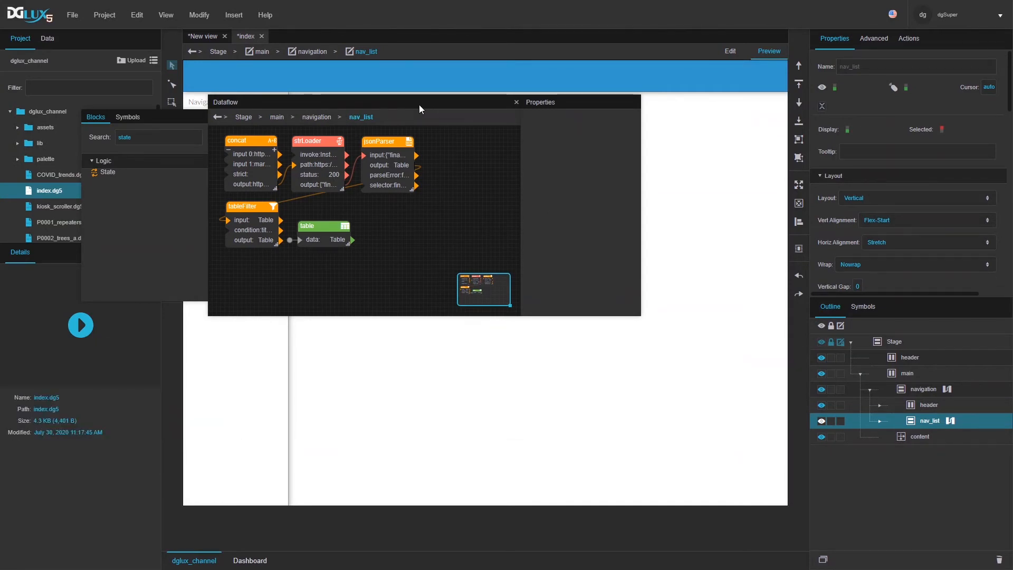
left_click_drag(419, 105, 510, 266)
double_click(233, 305)
type("sel")
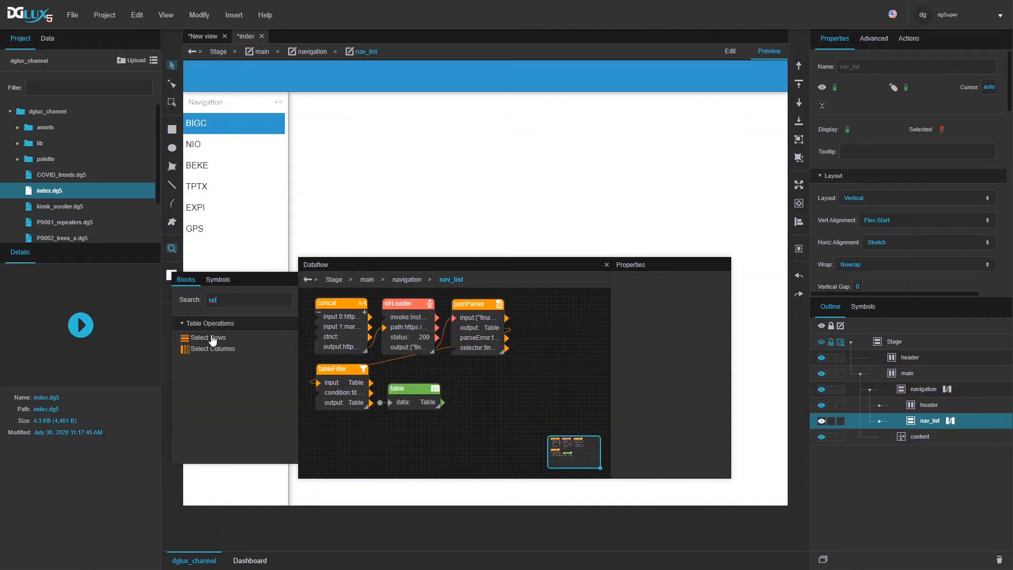
left_click_drag(208, 338, 561, 302)
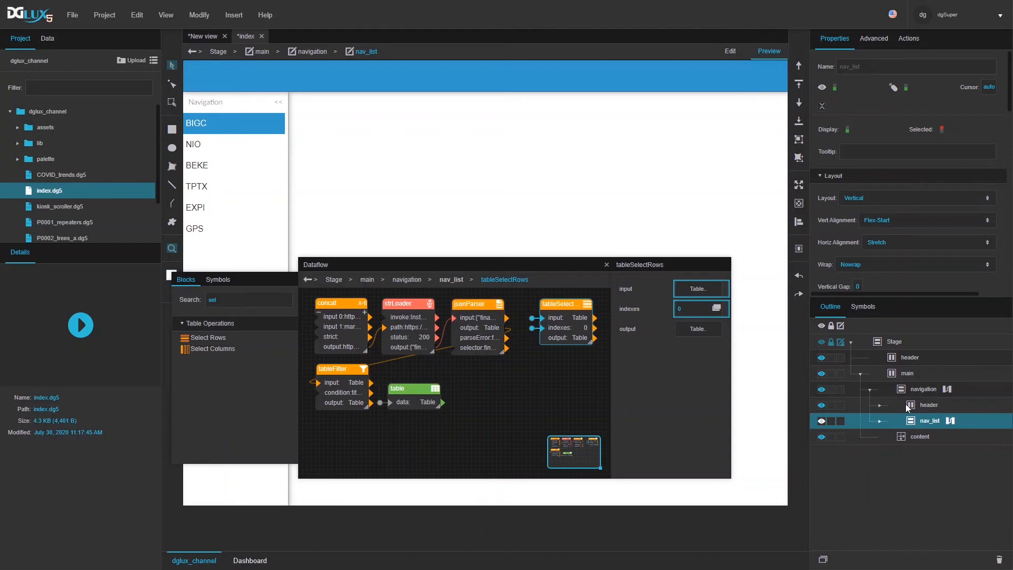
Step: Feed the list's data into tableSelectRows and bind Selected Index to its indexes
left_click(883, 421)
scroll(885, 258, "down", 3)
left_click_drag(1000, 249, 688, 287)
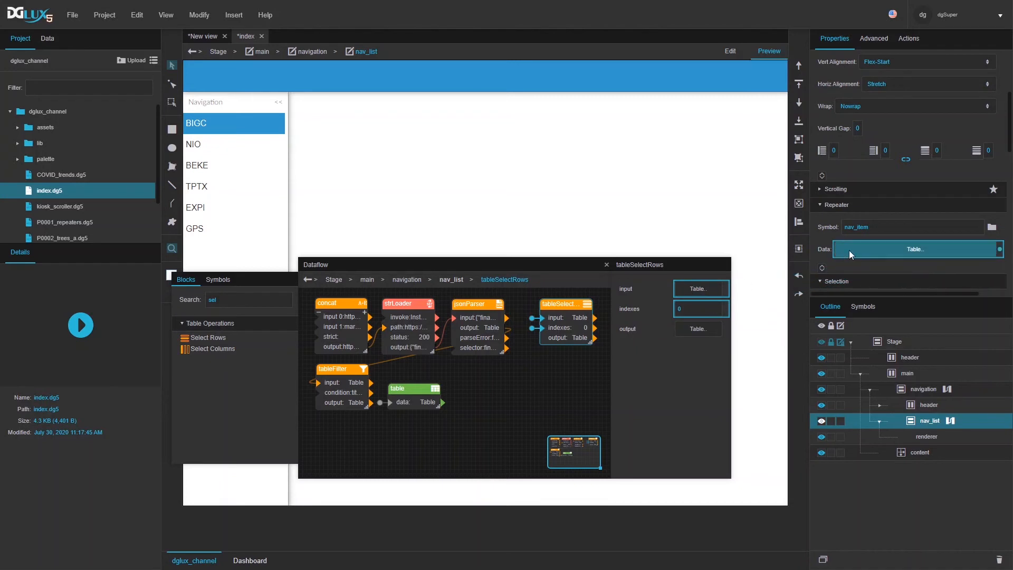
scroll(878, 248, "up", 1)
scroll(878, 248, "down", 4)
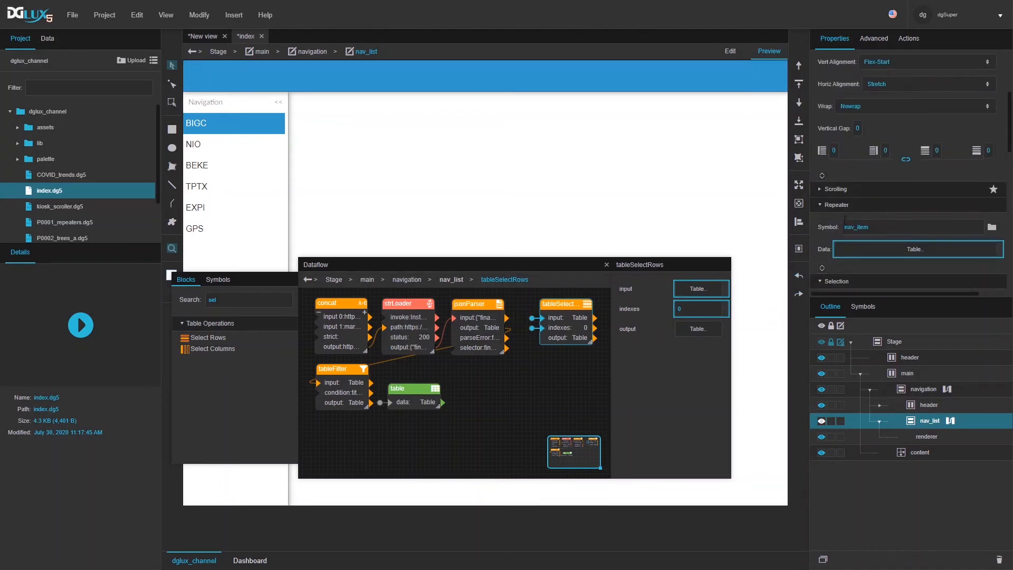
mouse_move(1000, 168)
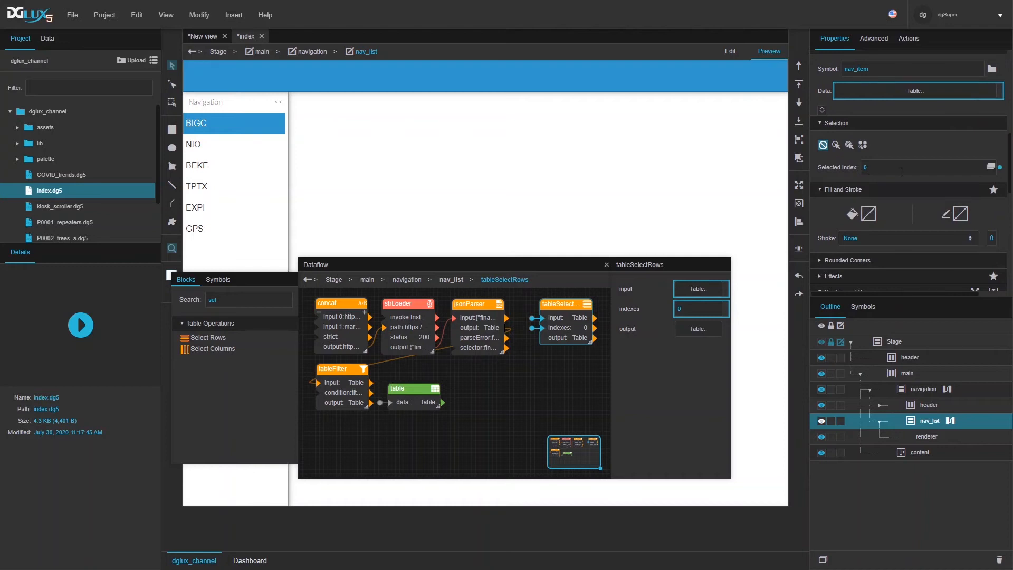
left_click_drag(1000, 169, 687, 310)
Step: Check the output table updates when selecting NIO, BEKE, TPTX and EXPI
left_click(697, 329)
left_click_drag(467, 356, 549, 405)
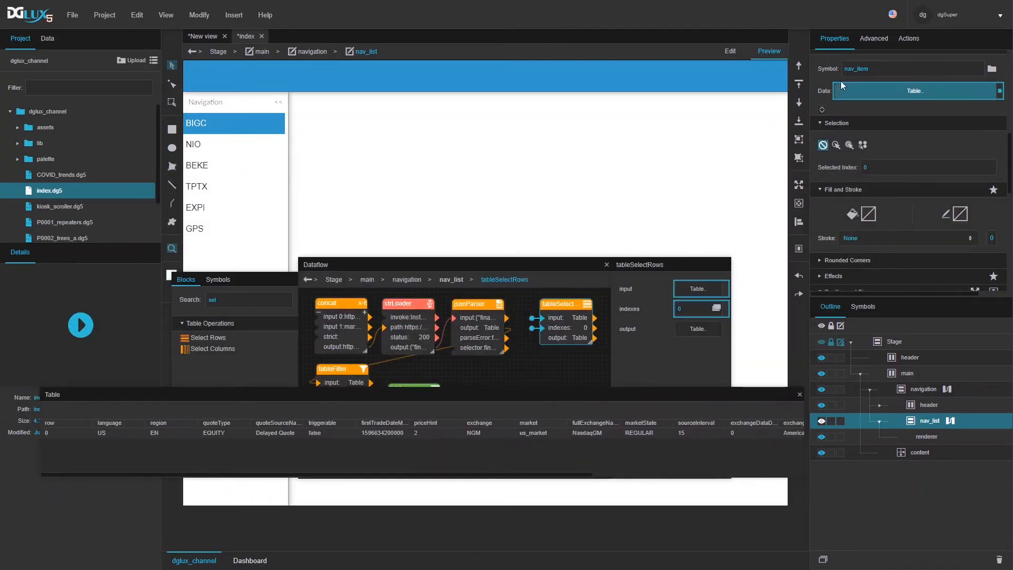
left_click(196, 145)
left_click(197, 167)
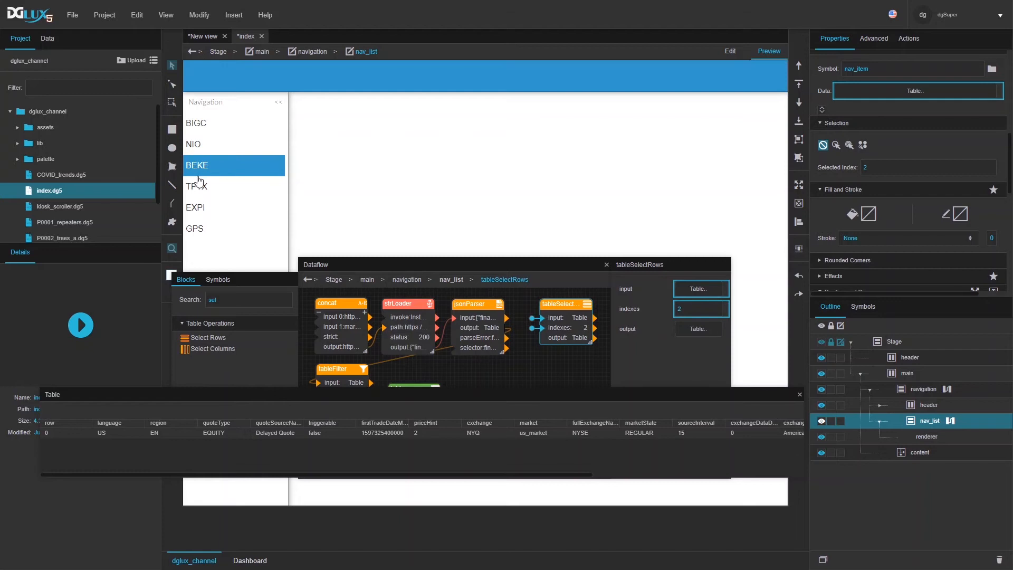
left_click(201, 186)
left_click(211, 216)
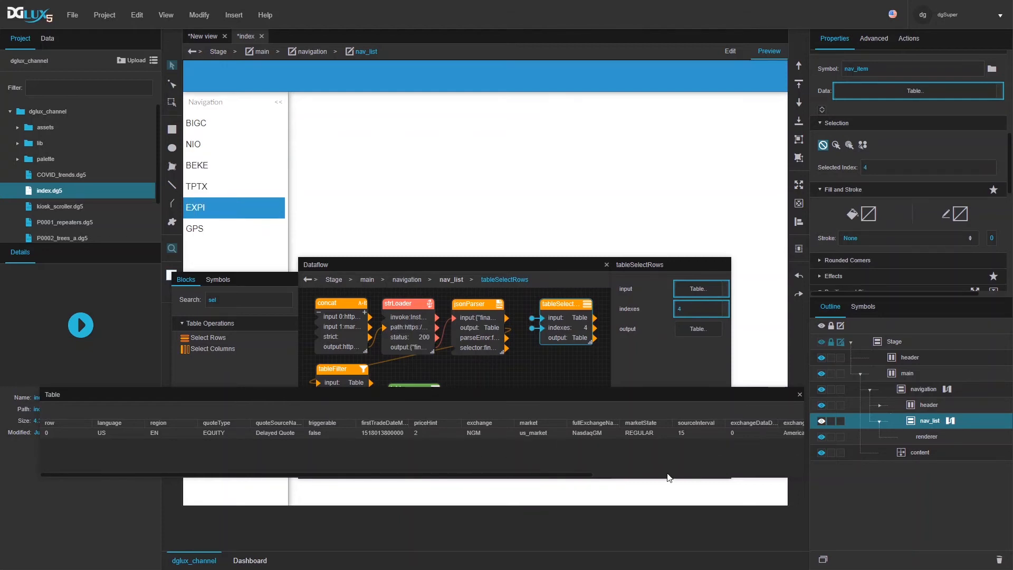
left_click(800, 394)
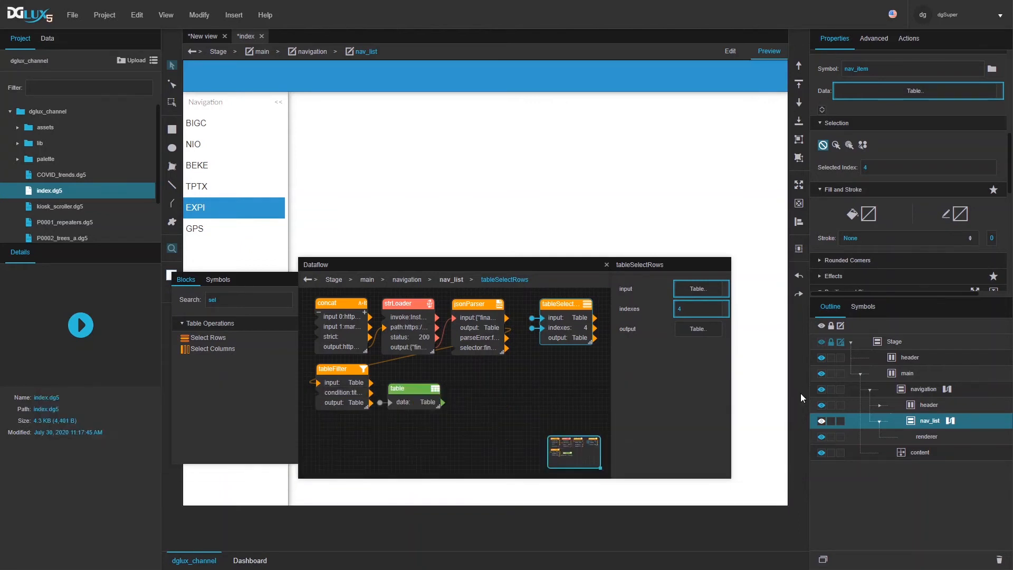
left_click_drag(473, 266, 591, 171)
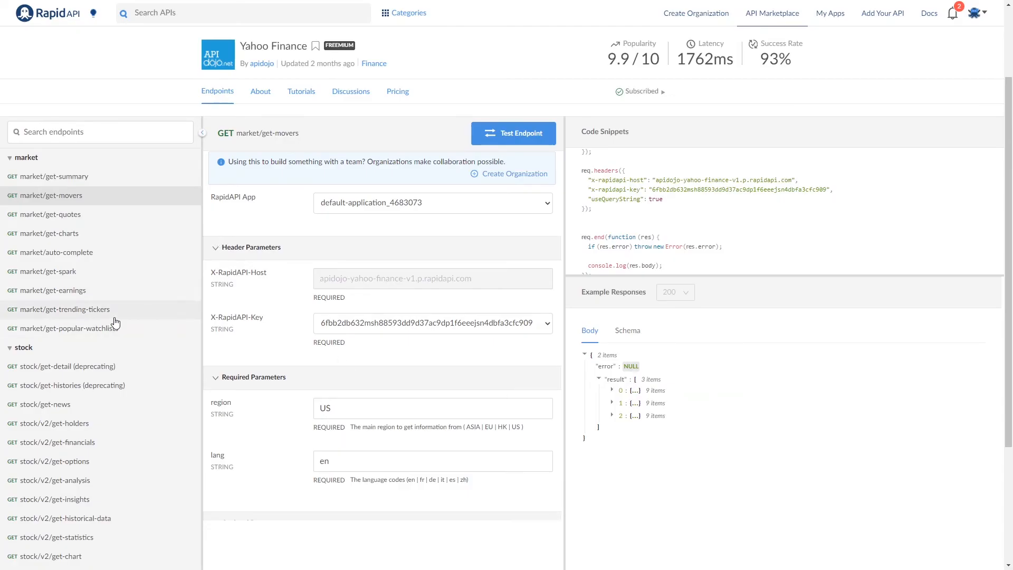
Step: Browse the stock/v2/get-insights, stock/v2/get-financials and stock/get-news endpoints in RapidAPI
scroll(69, 375, "down", 1)
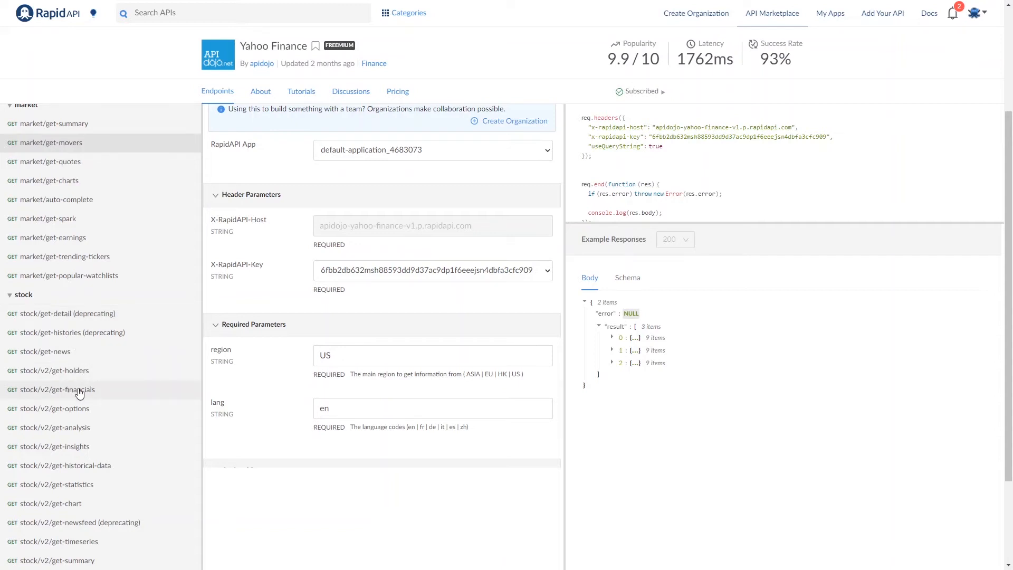
scroll(78, 399, "down", 1)
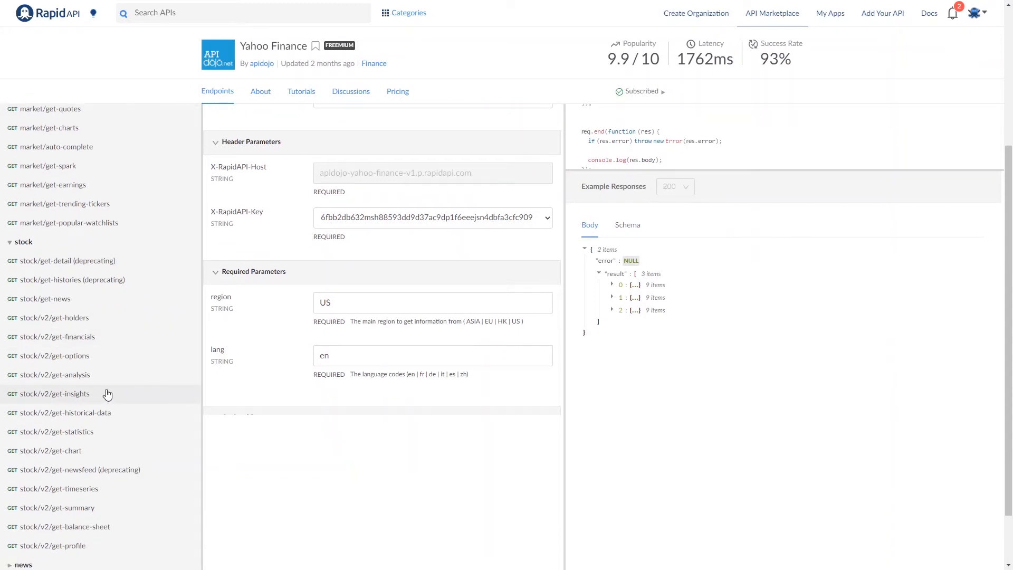
left_click(102, 397)
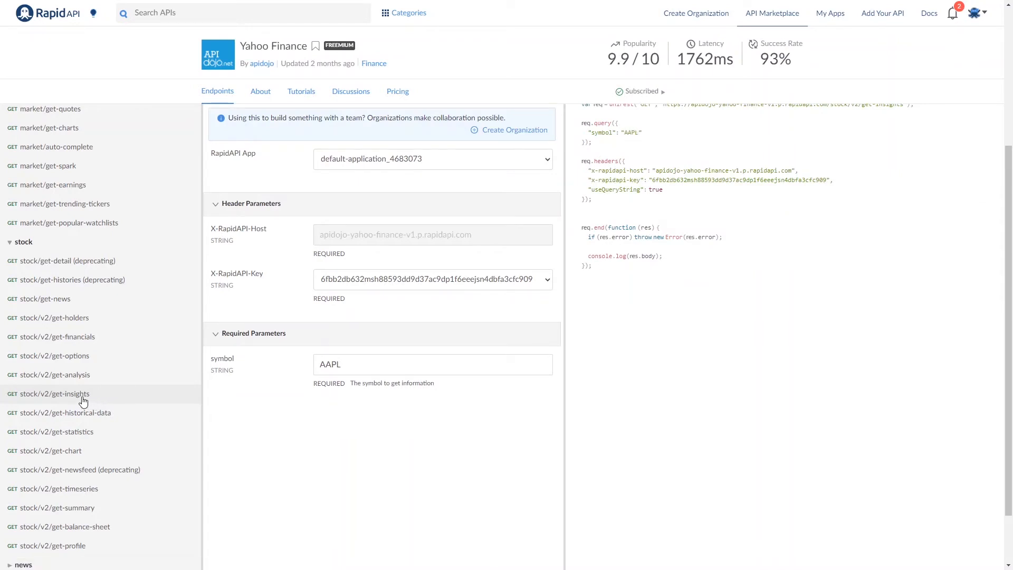
left_click(84, 339)
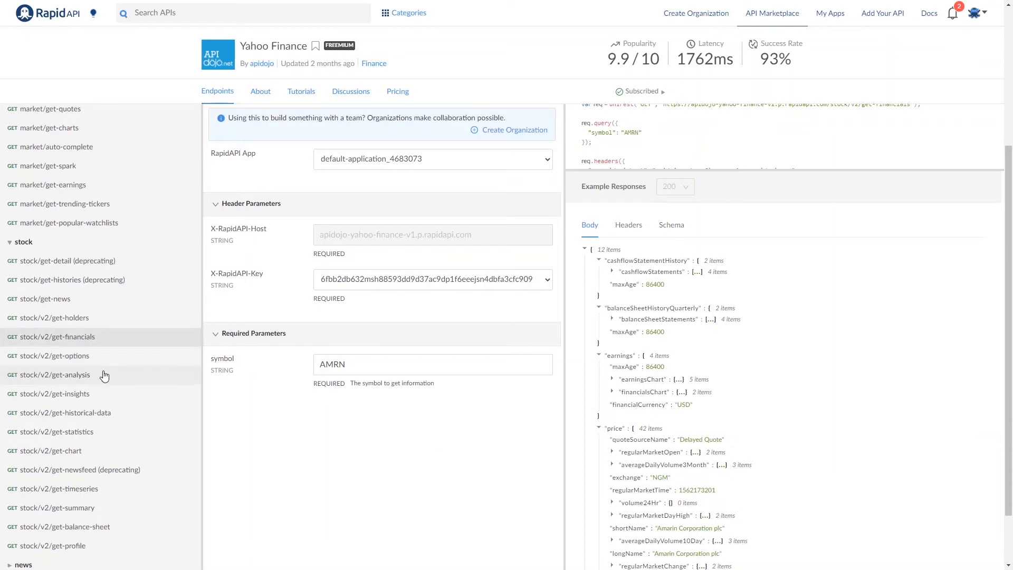
left_click(80, 394)
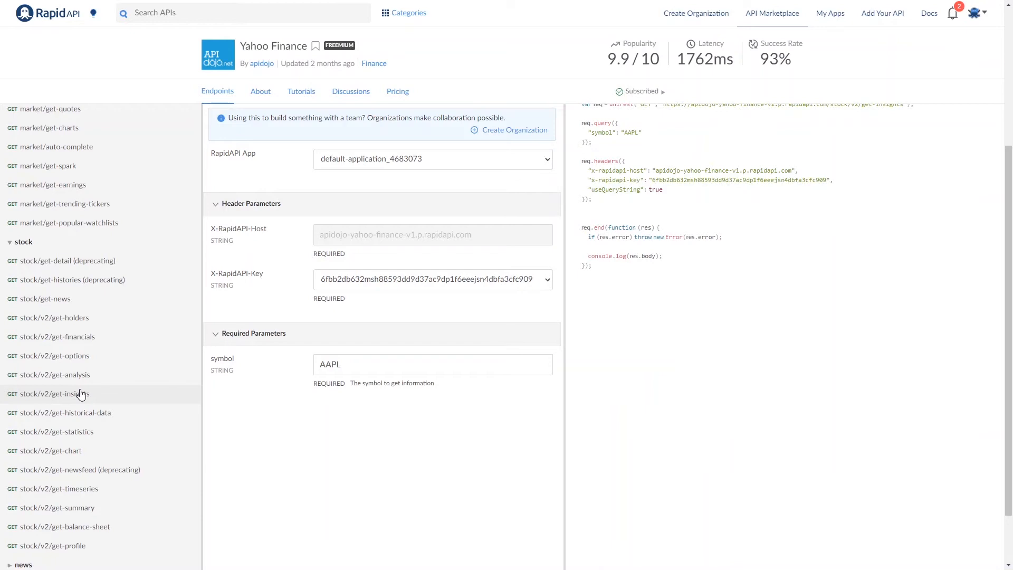
scroll(678, 366, "up", 3)
scroll(678, 366, "up", 1)
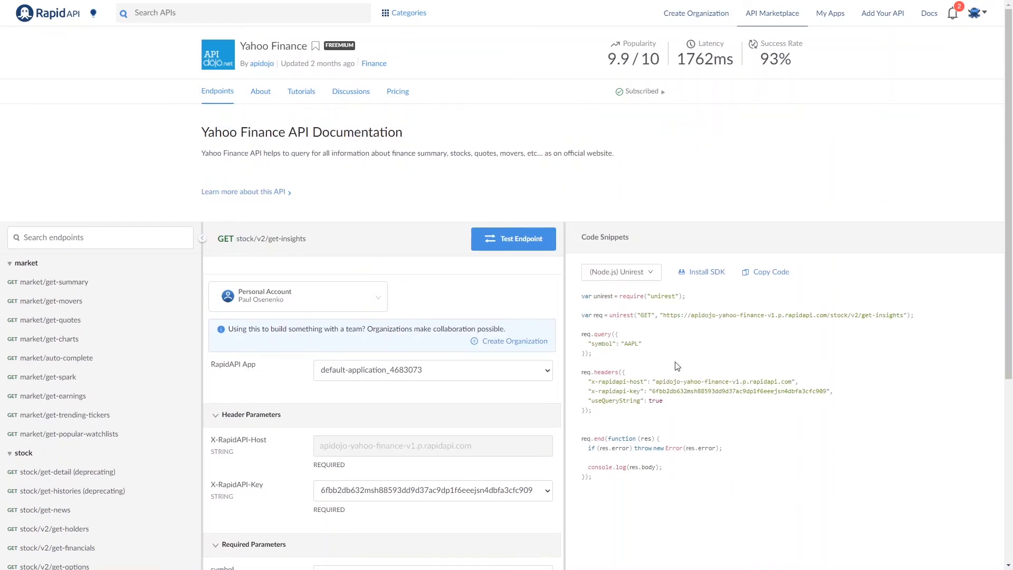
scroll(678, 366, "down", 2)
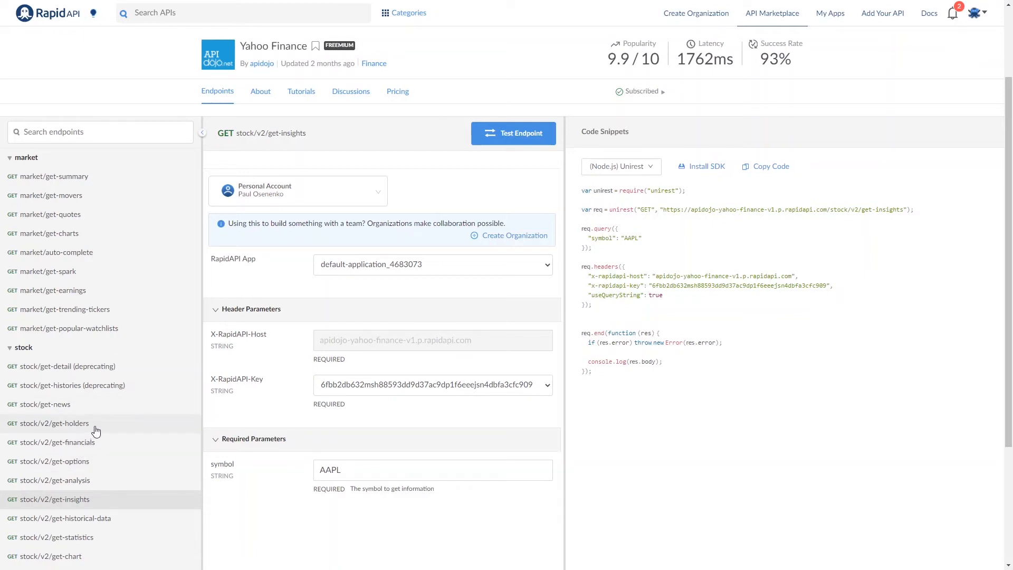
left_click(72, 407)
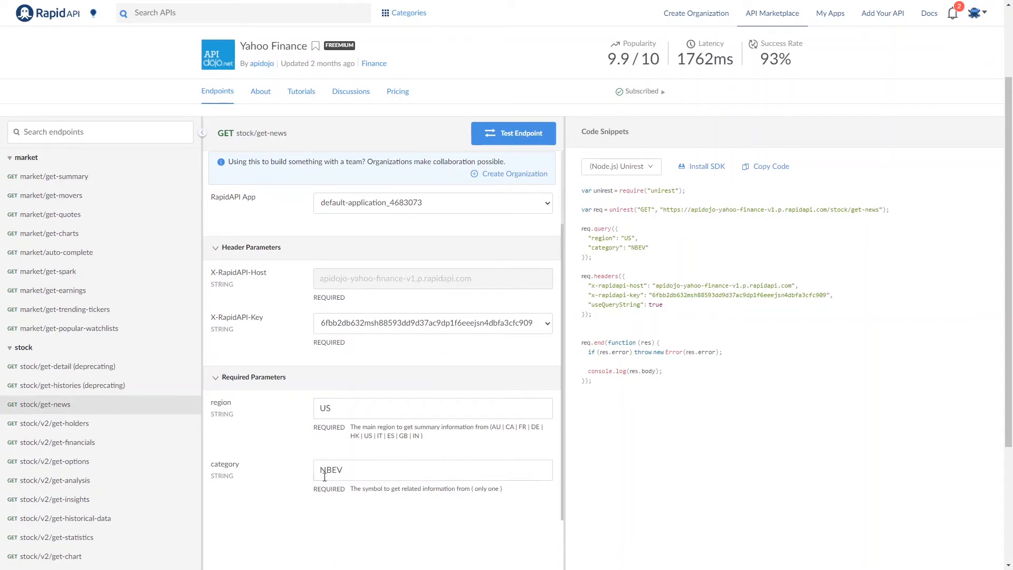
left_click(94, 406)
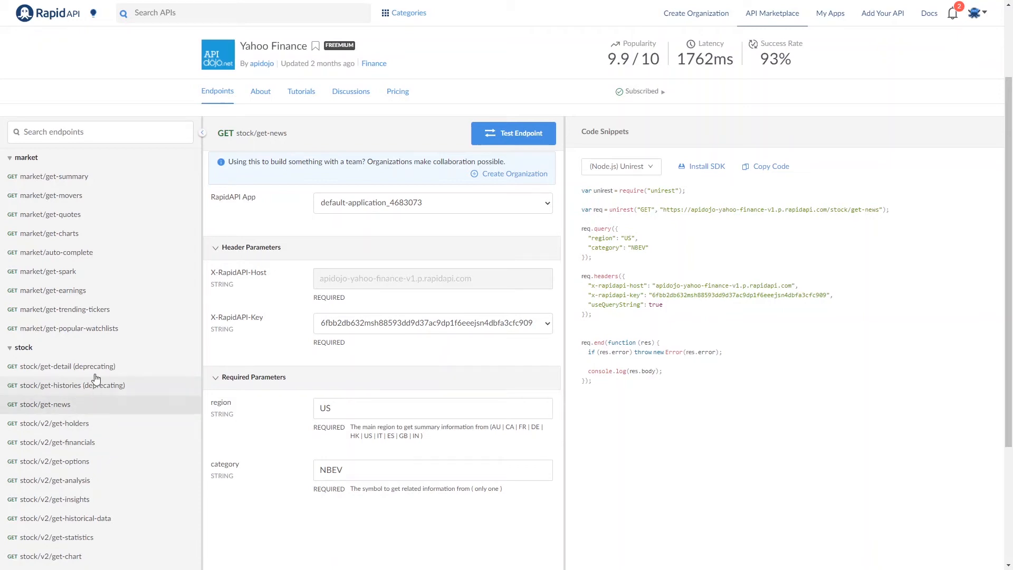
Step: Open stock/get-detail and select the /stock/get-detail path in the request URL
left_click(36, 366)
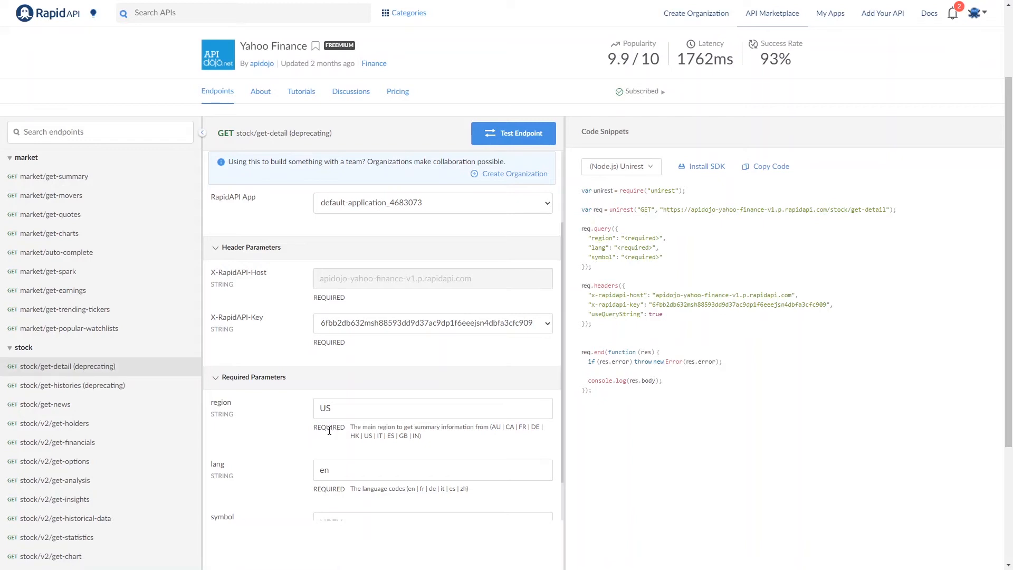
scroll(330, 431, "down", 1)
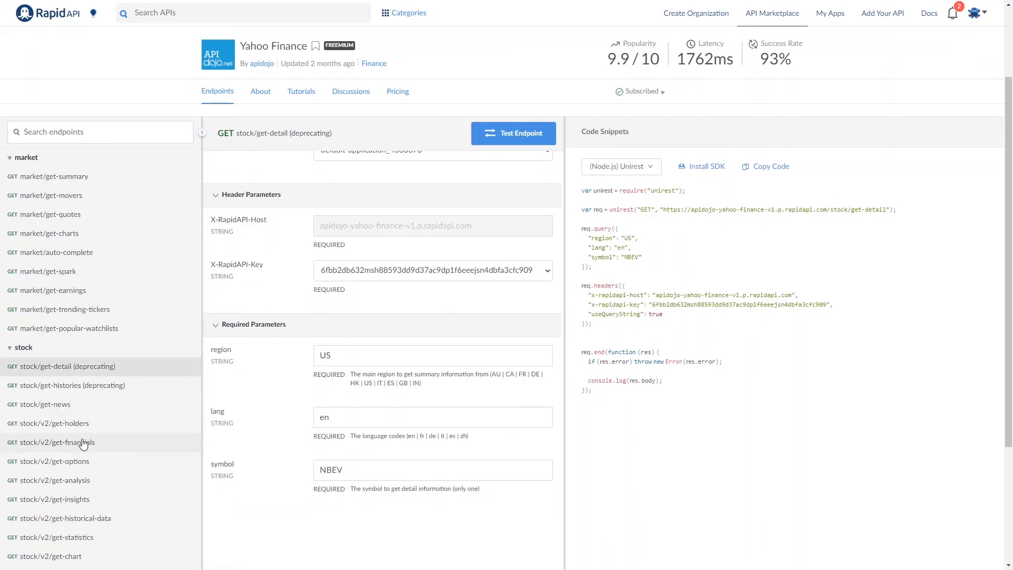
scroll(82, 446, "down", 2)
scroll(85, 448, "up", 3)
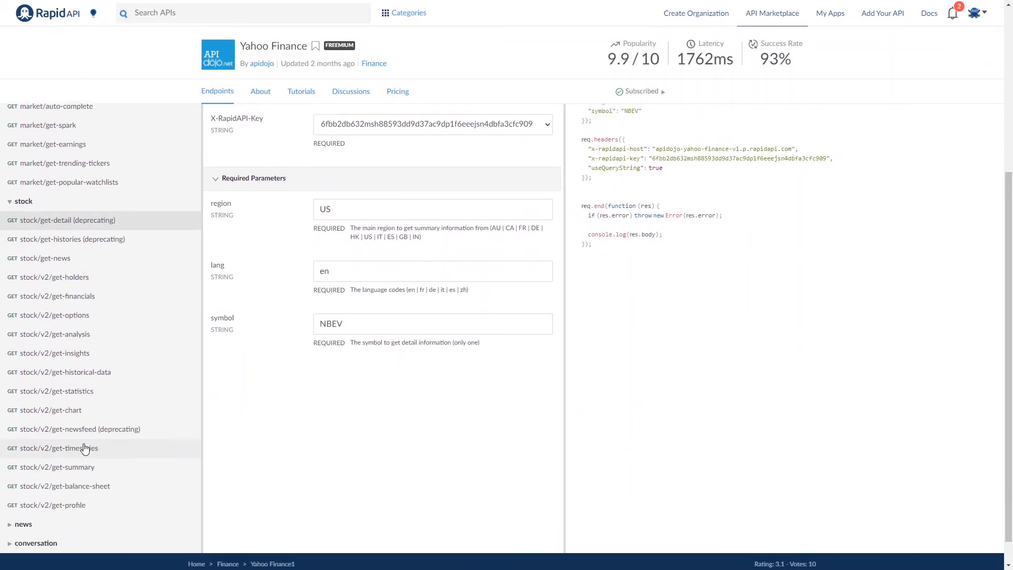
scroll(84, 446, "down", 1)
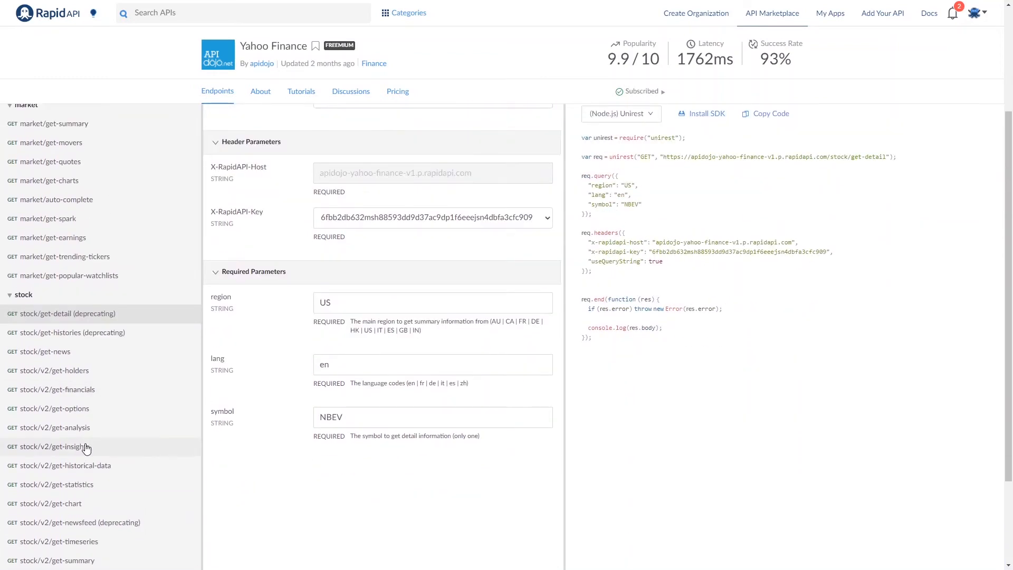
scroll(84, 446, "up", 1)
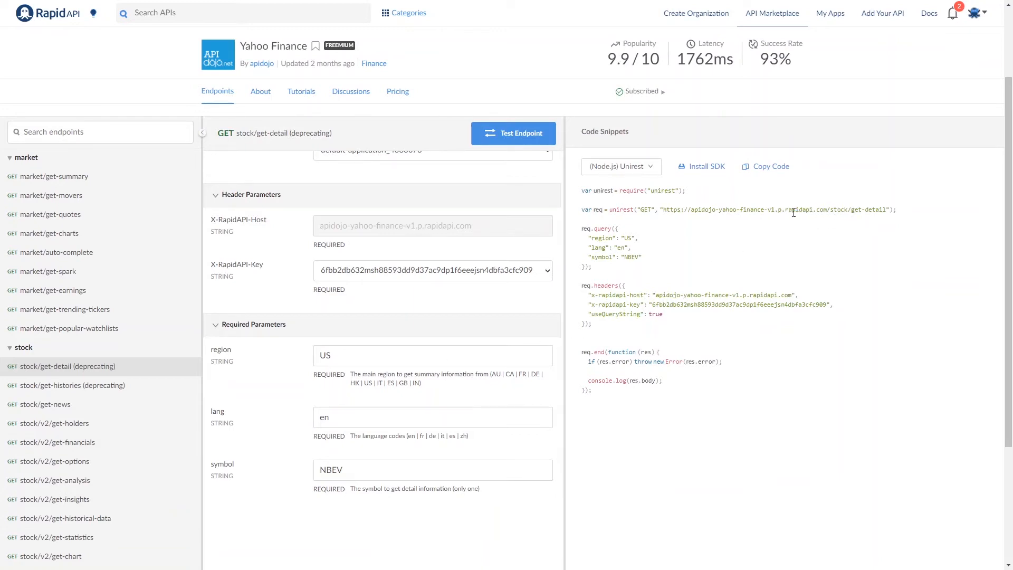
left_click_drag(828, 210, 888, 210)
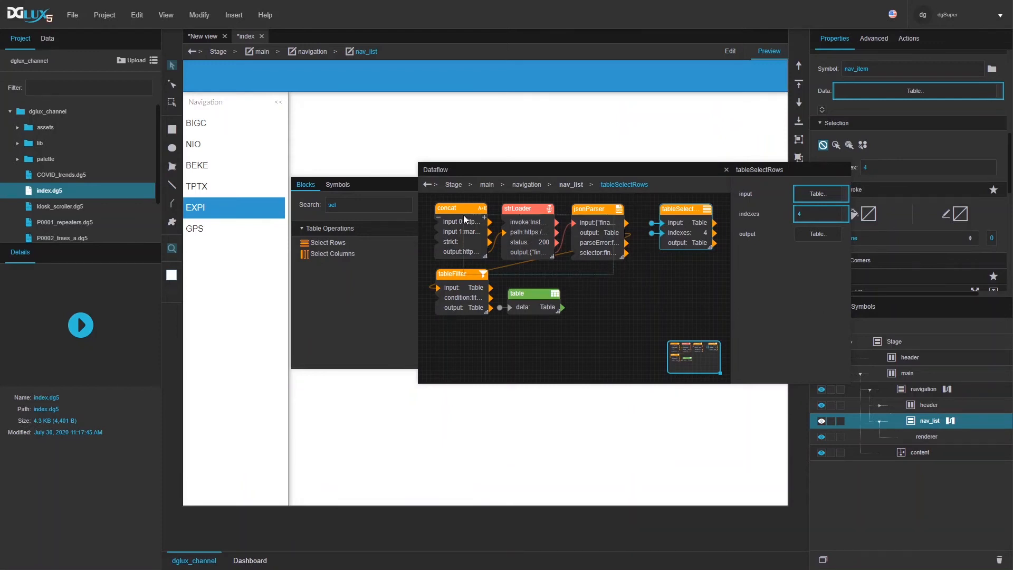
Step: Copy the concat, strLoader and jsonParser blocks from the nav_list dataflow
left_click(643, 210)
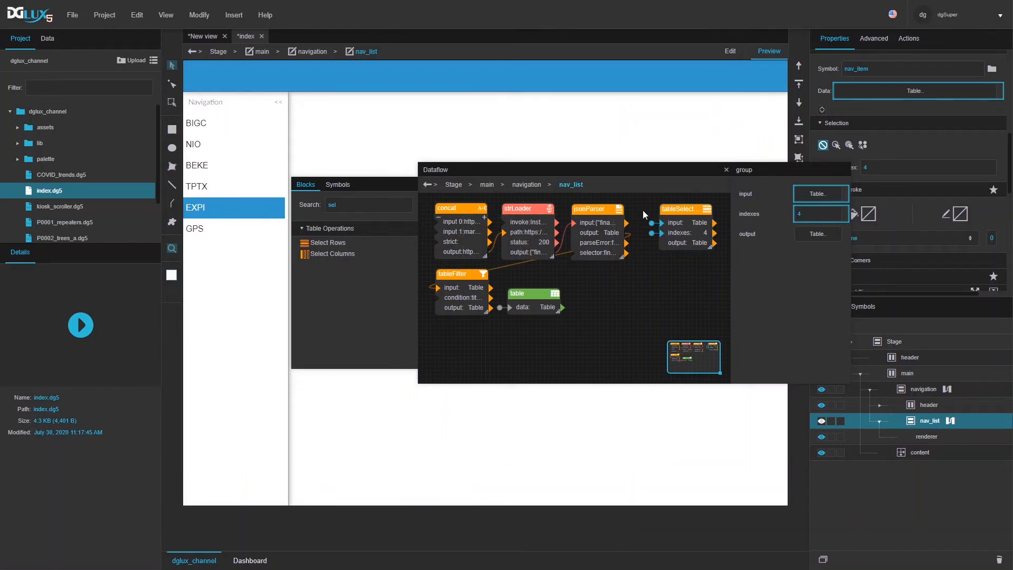
left_click(463, 223)
left_click(514, 222, "shift")
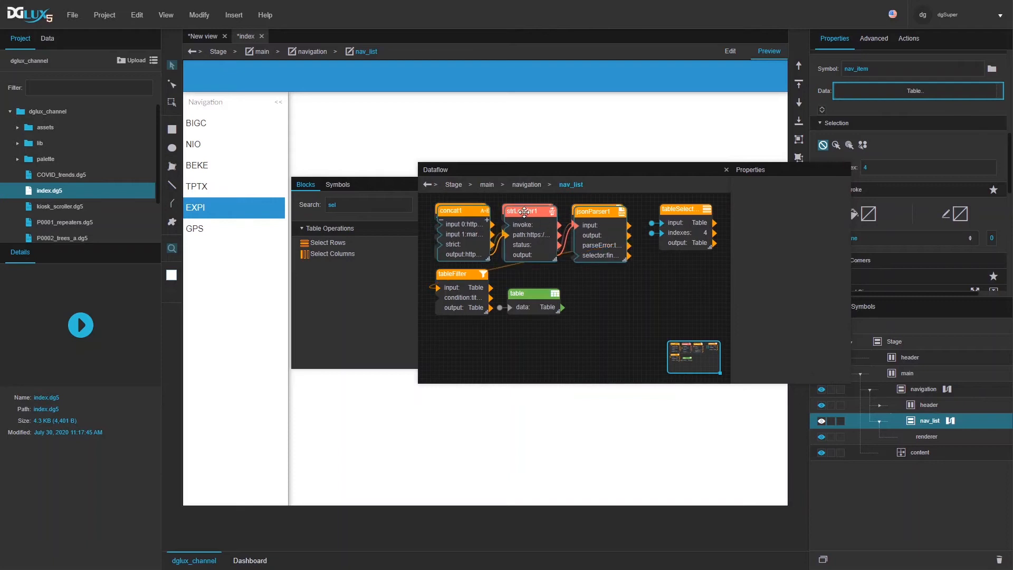
left_click(590, 210, "shift")
key("ctrl+c")
Step: Delete the test-pasted duplicates, close the dataflow, and select the content container
key("ctrl+v")
left_click_drag(523, 338, 527, 337)
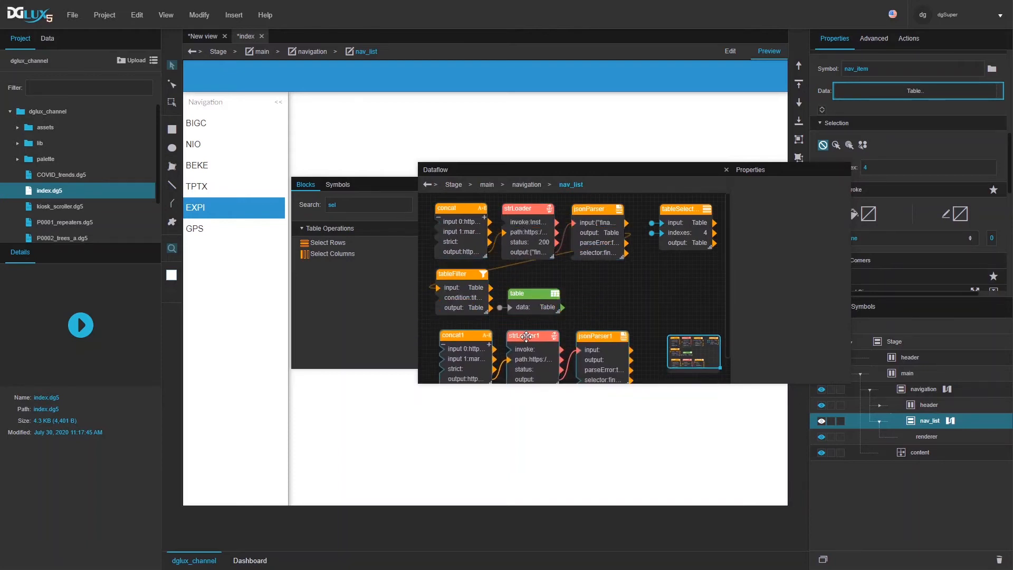
key("Delete")
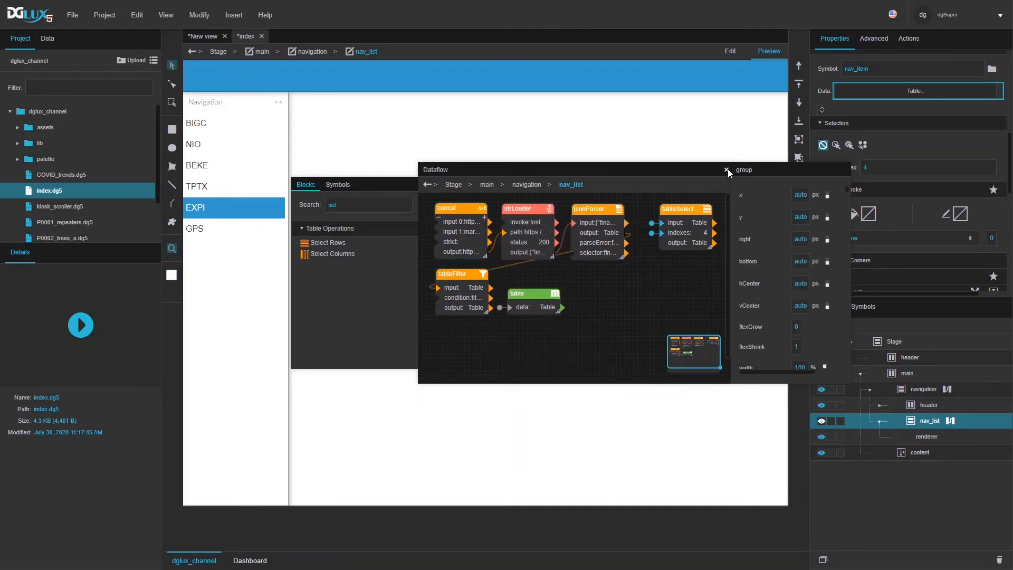
left_click(730, 50)
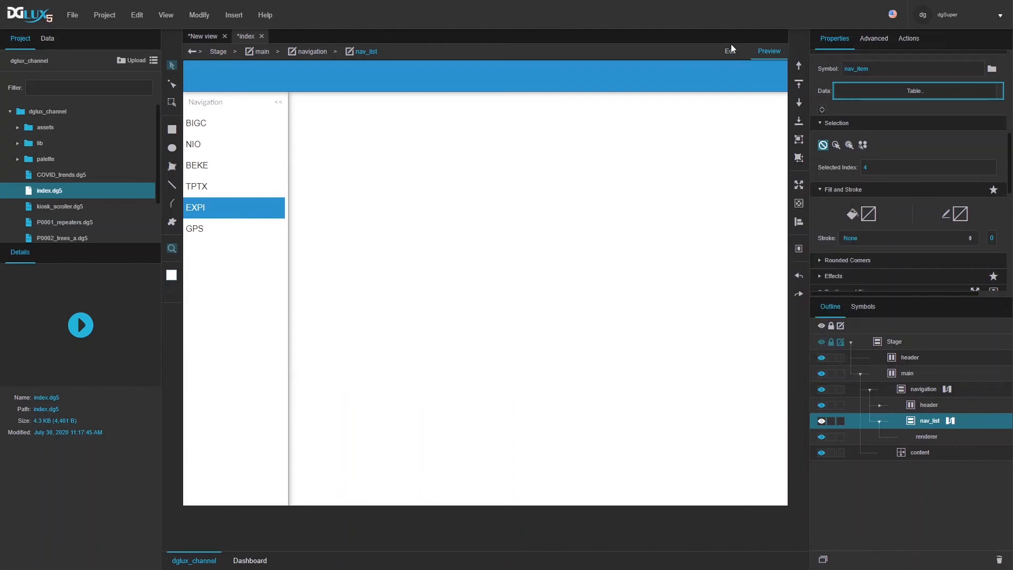
left_click(584, 202)
Step: Open the content container's dataflow and move the pasted blocks higher
right_click(923, 451)
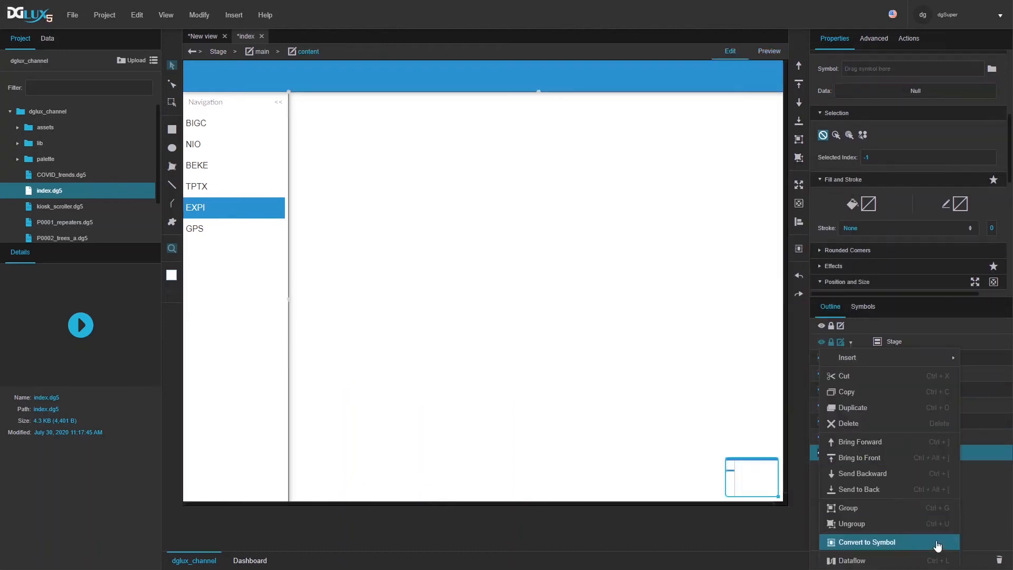
left_click(927, 557)
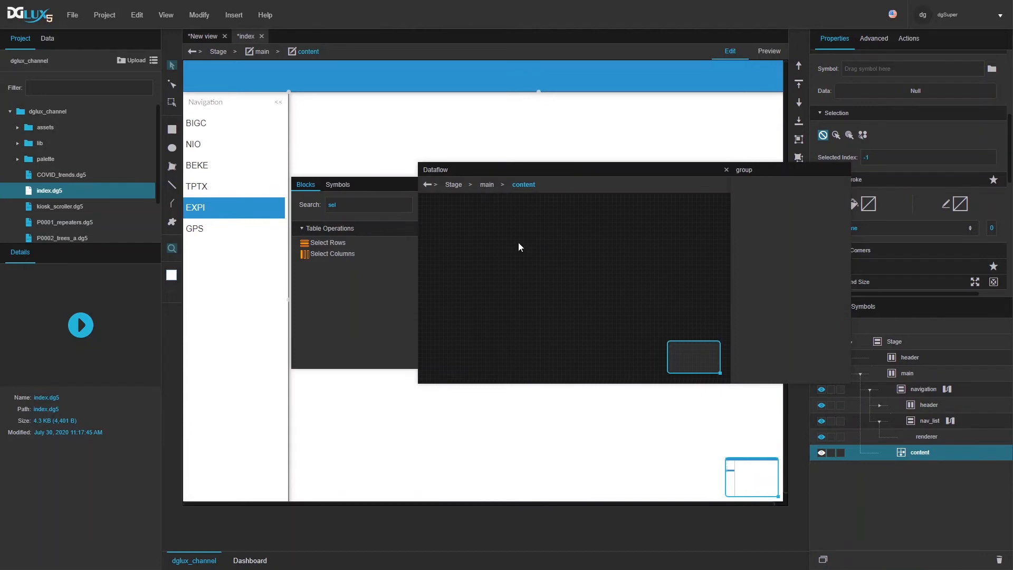
left_click_drag(536, 340, 548, 210)
Step: Set concat1's input 1 to the stock/get-detail path without the leading slash
left_click(492, 247)
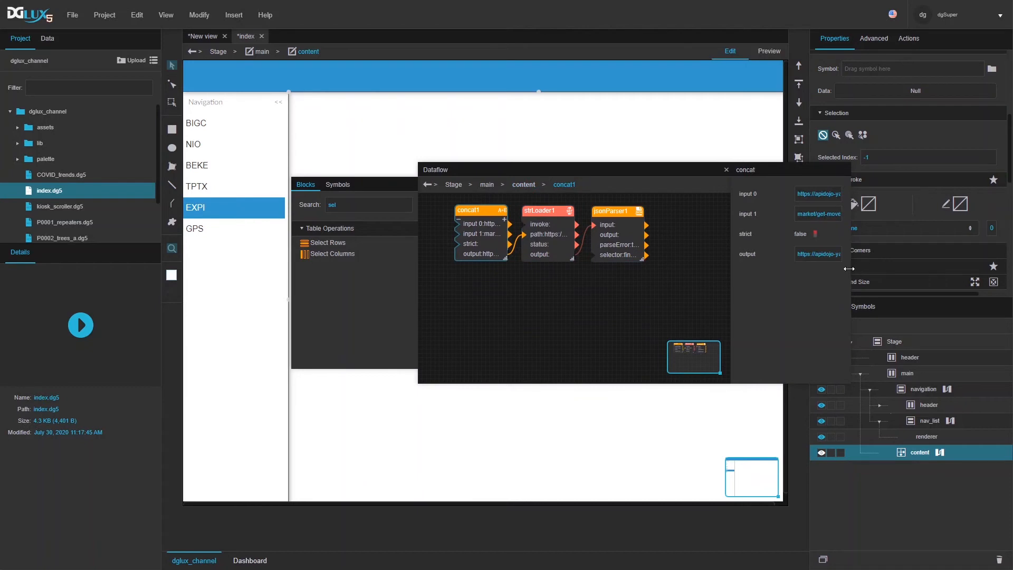
left_click_drag(851, 268, 952, 268)
triple_click(888, 217)
key("ctrl+v")
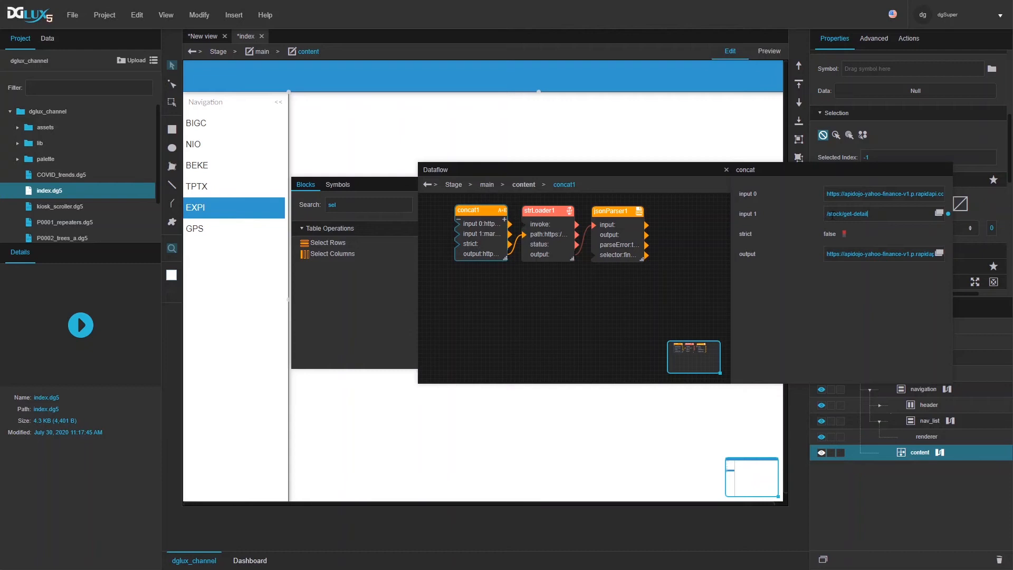
key("Home")
key("Delete")
Step: Inspect strLoader1's path and request headers in an enlarged panel
left_click(553, 244)
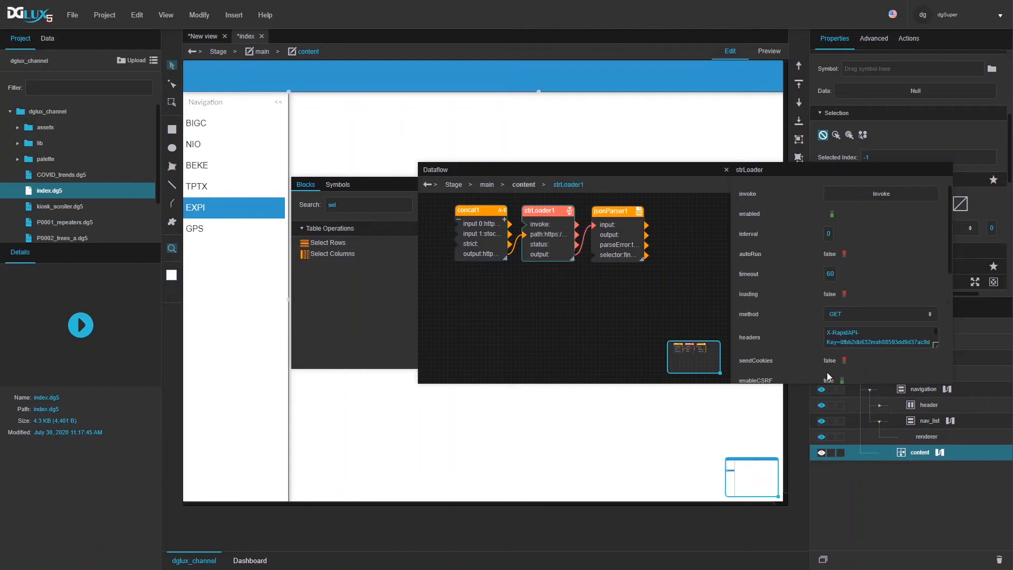
left_click_drag(954, 382, 988, 494)
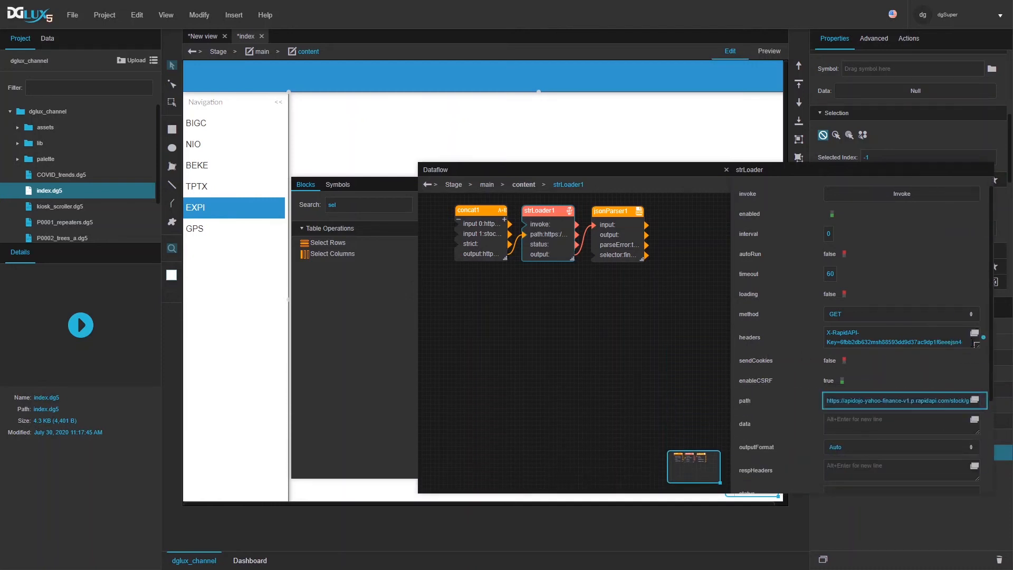
left_click(975, 333)
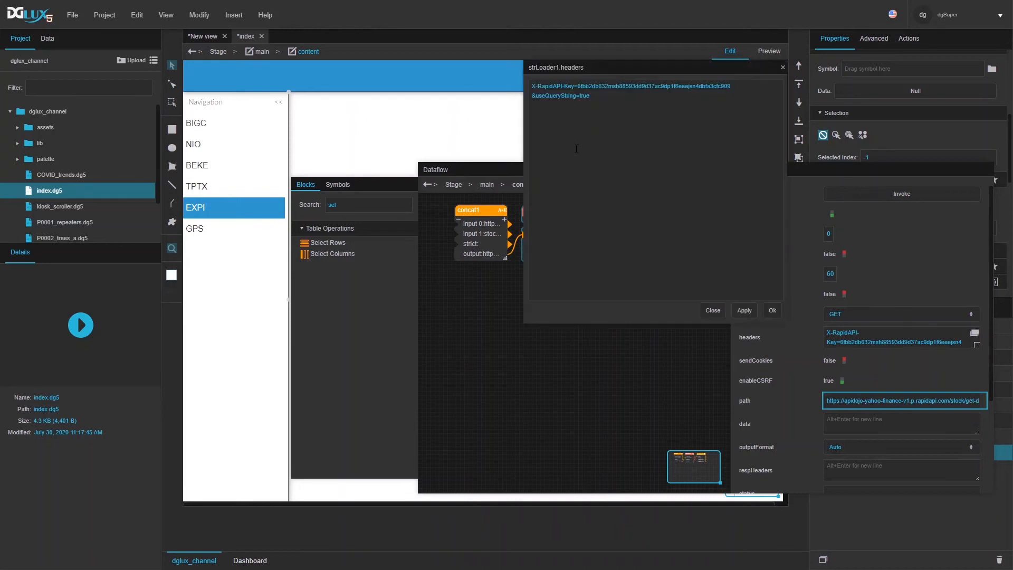
left_click(712, 310)
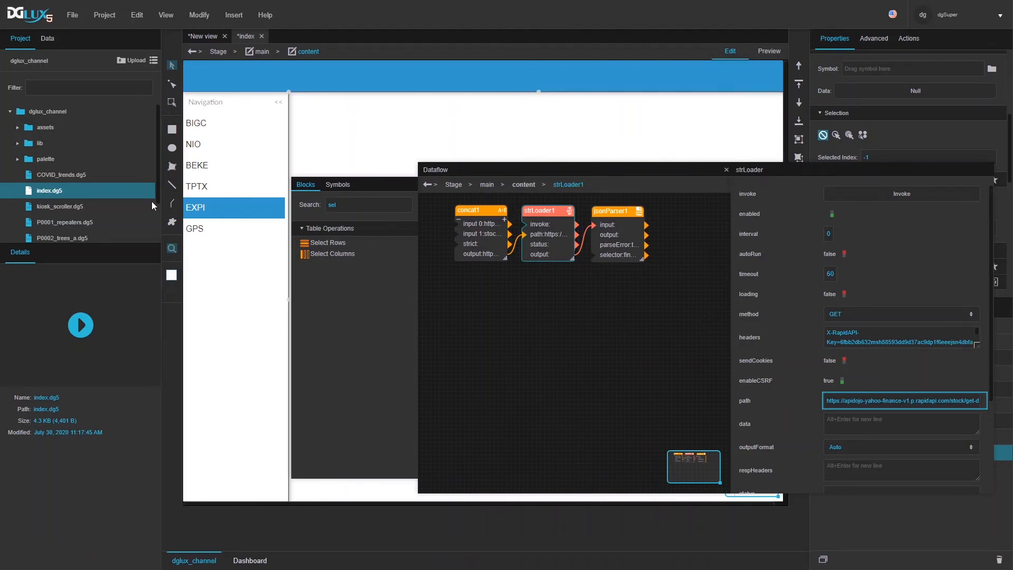
key("alt+Tab")
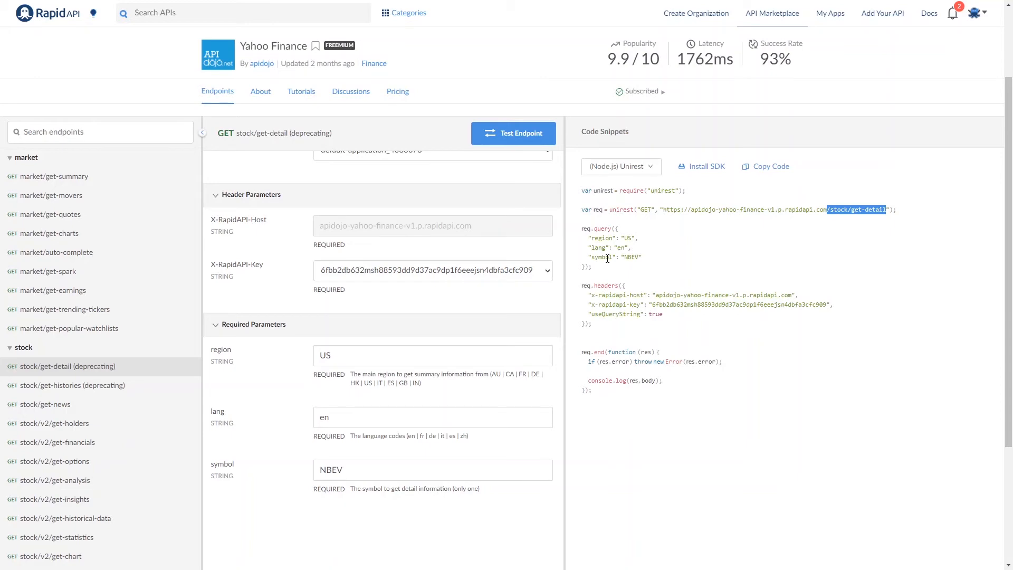
key("alt+Tab")
Step: Add a Replace block with input ?region=<region>&lang=<lang>&symbol=<sym>
left_click(486, 236)
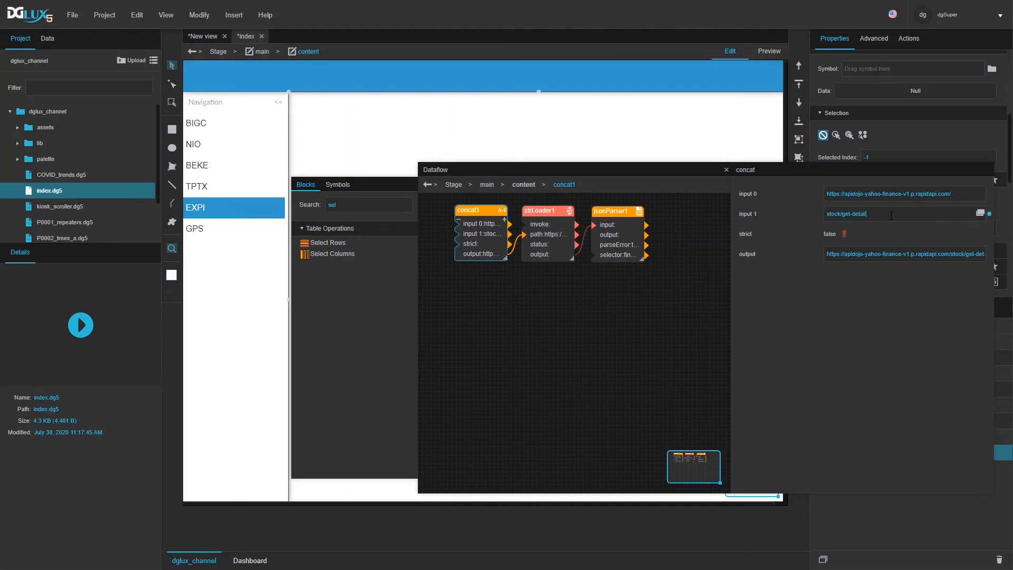
double_click(352, 203)
type("repl")
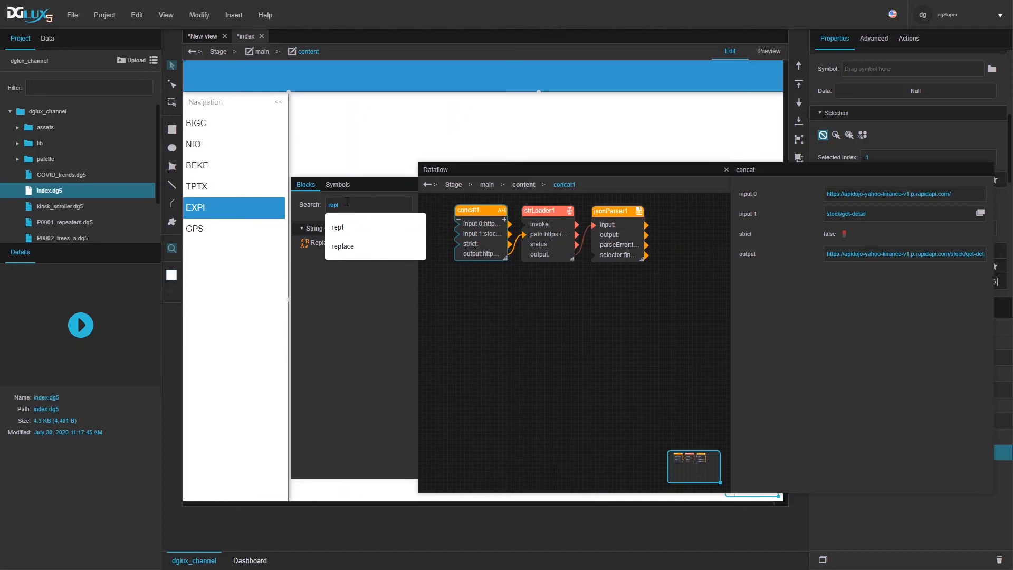
left_click_drag(319, 245, 459, 279)
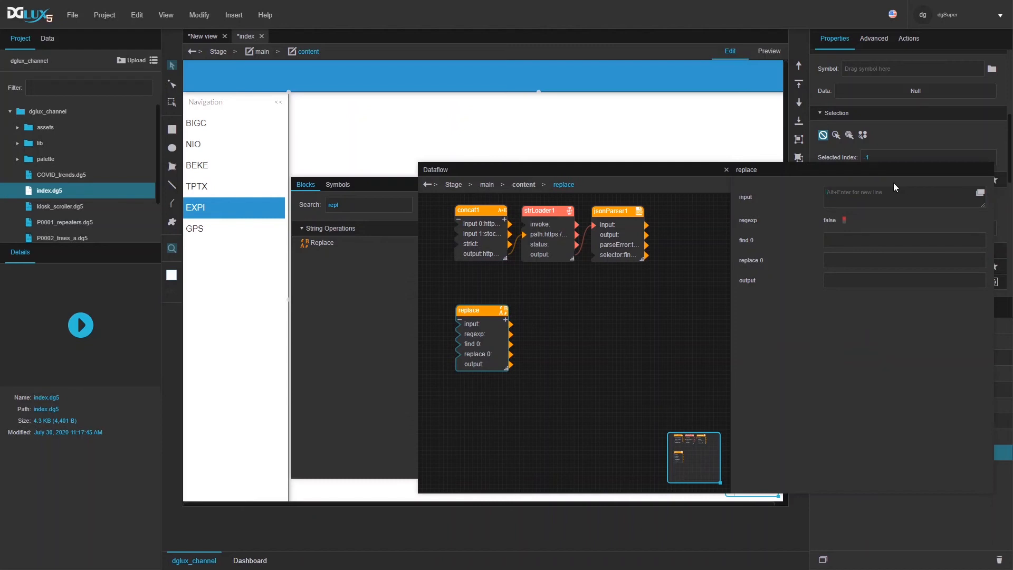
type("?region")
type("region>&lang=<lang>&sym")
type("bol=<sym>")
left_click(867, 236)
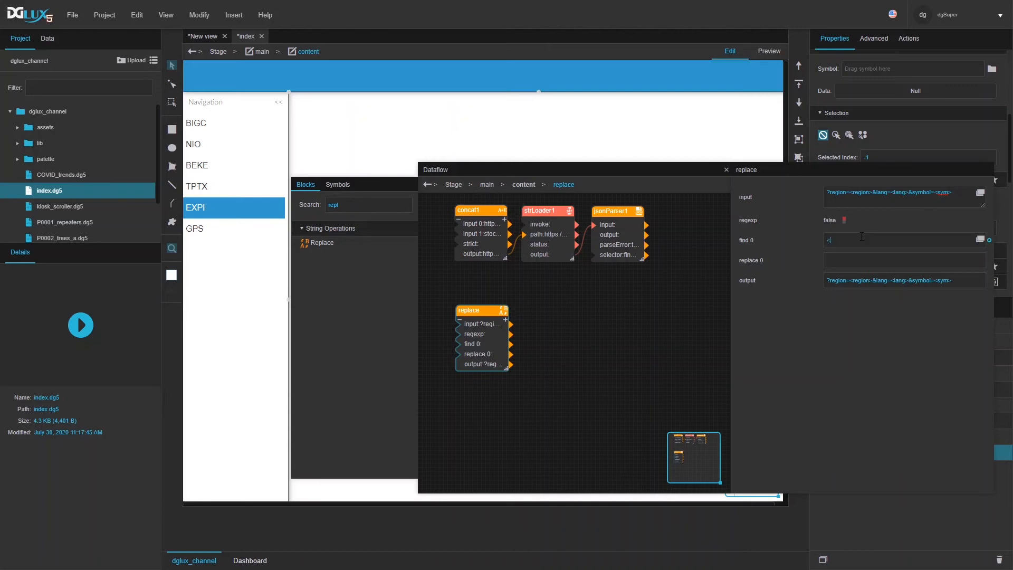
Step: Make the Replace block swap <region> for US and <lang> for en
type("<region>")
key("Tab")
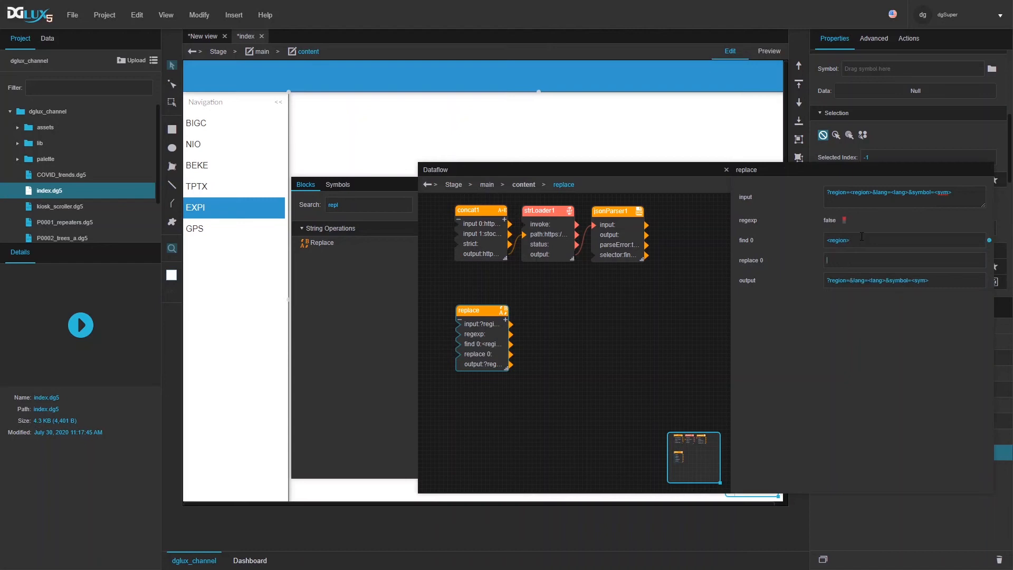
left_click(505, 320)
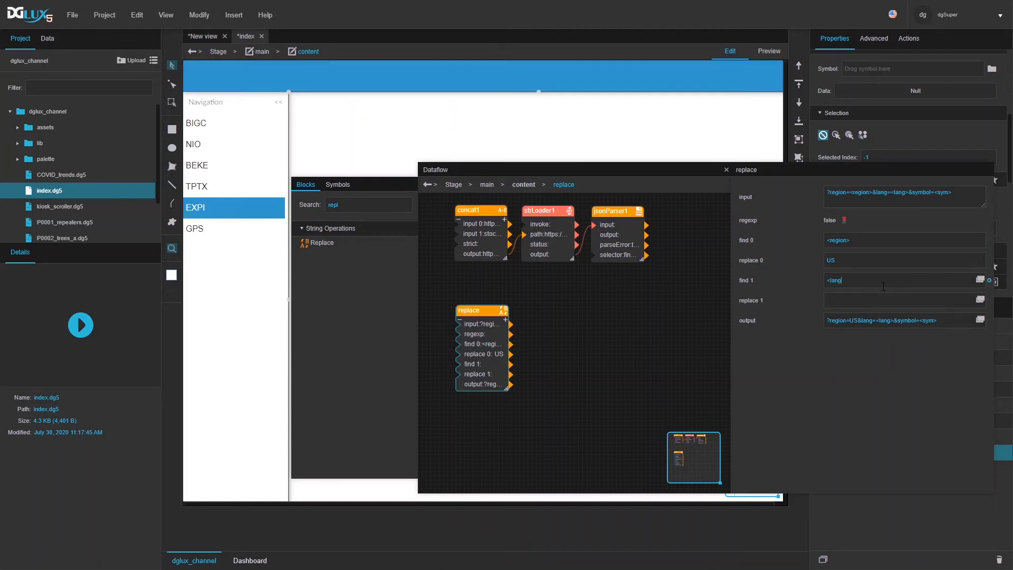
key("Tab")
type("en")
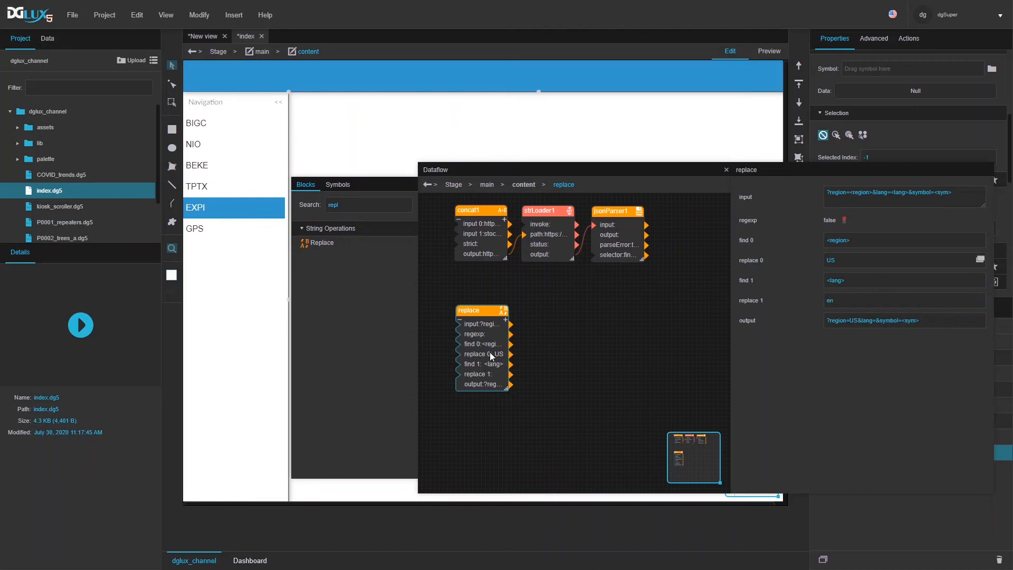
Step: Add a third replace rule with find value <sym>
left_click(505, 320)
left_click_drag(493, 313, 490, 284)
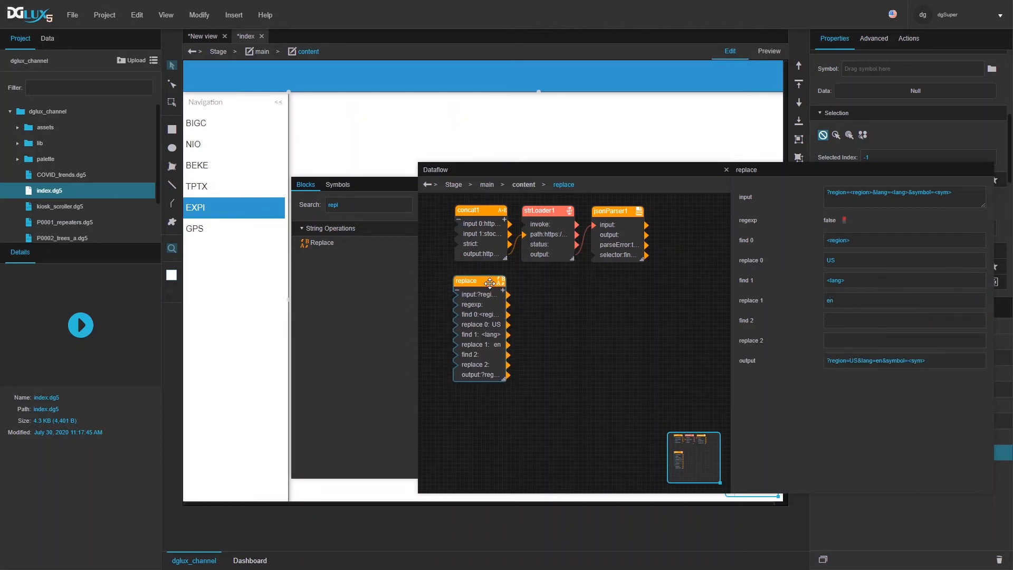
left_click(852, 321)
type("<symbol>")
left_click(872, 427)
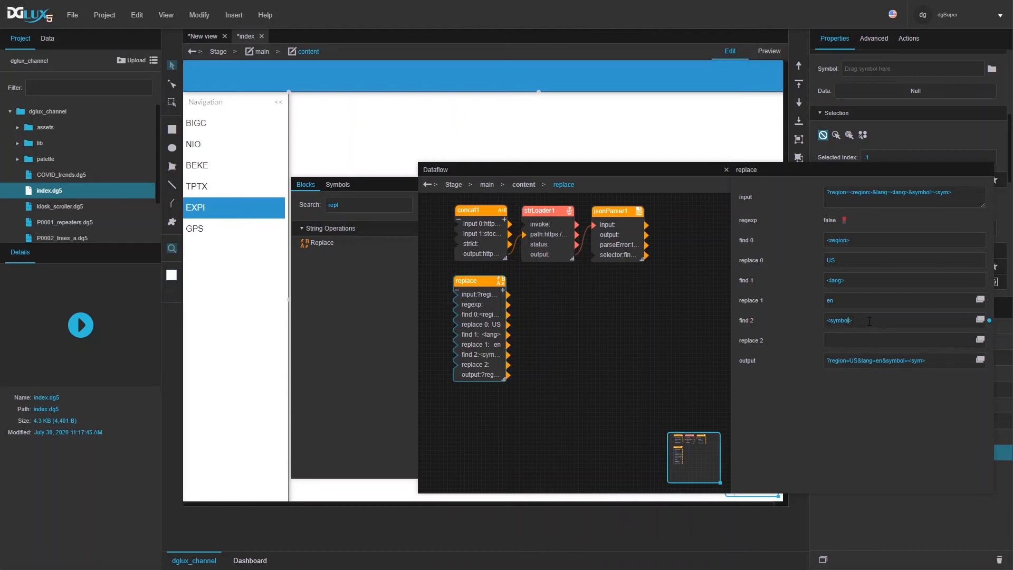
type("m>")
left_click(861, 514)
mouse_move(533, 169)
left_mouse_down()
mouse_move(354, 262)
mouse_move(359, 272)
mouse_move(327, 273)
left_mouse_up()
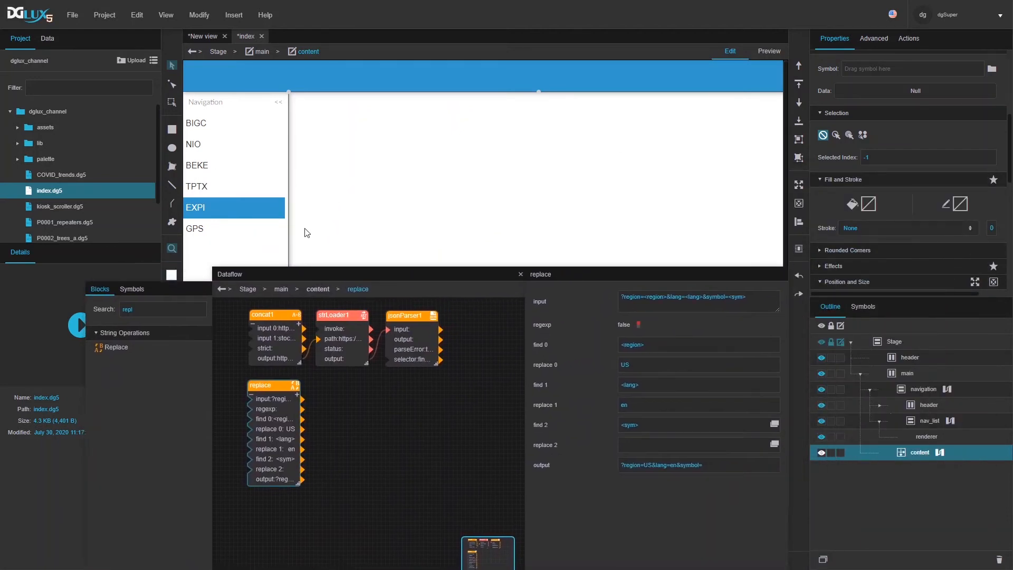
Step: Check the selected ticker in nav_list's table, then set replace 2 to EXPI
left_click(944, 421)
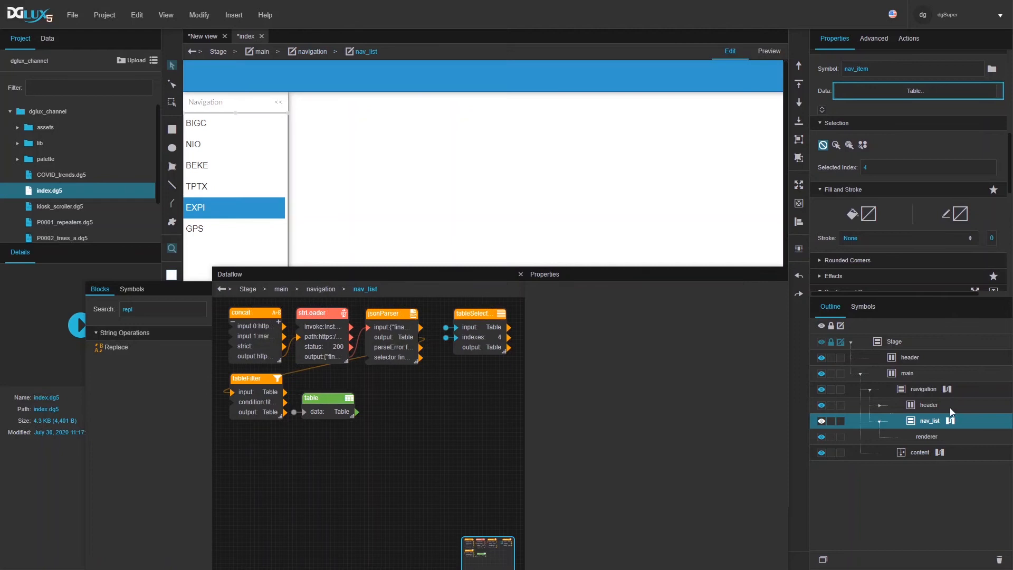
left_click(318, 406)
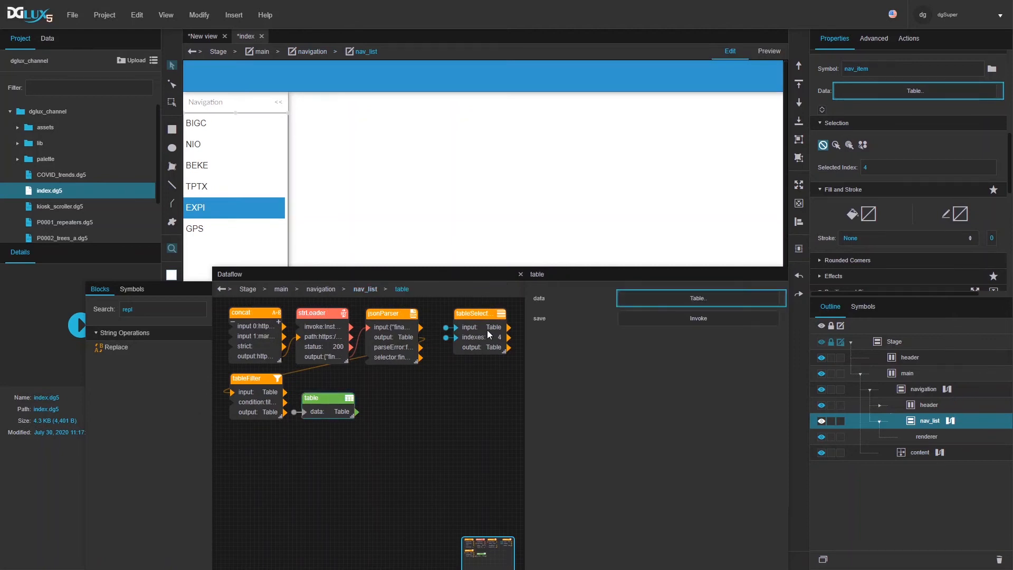
left_click(692, 339)
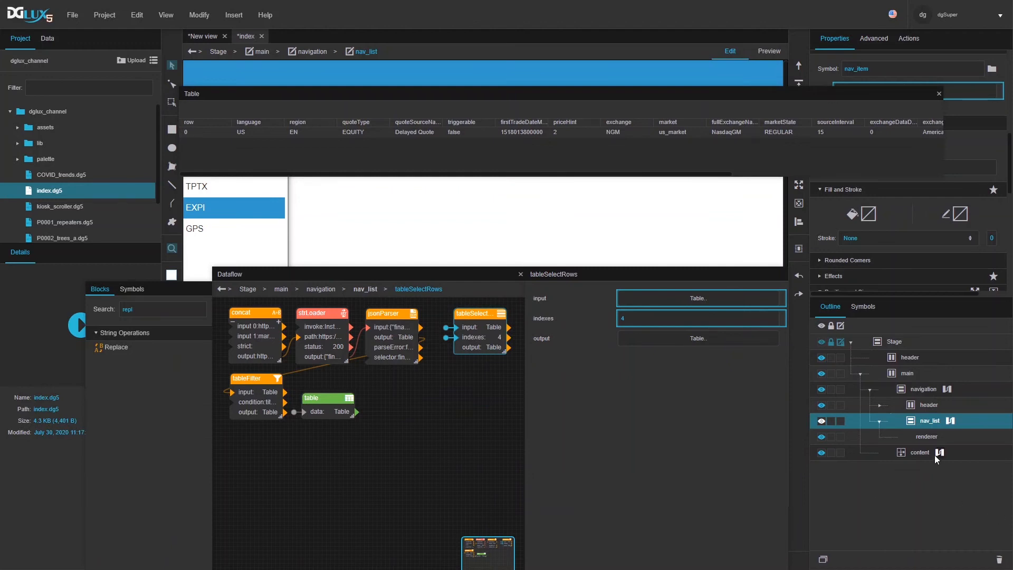
left_click(936, 457)
left_click(301, 404)
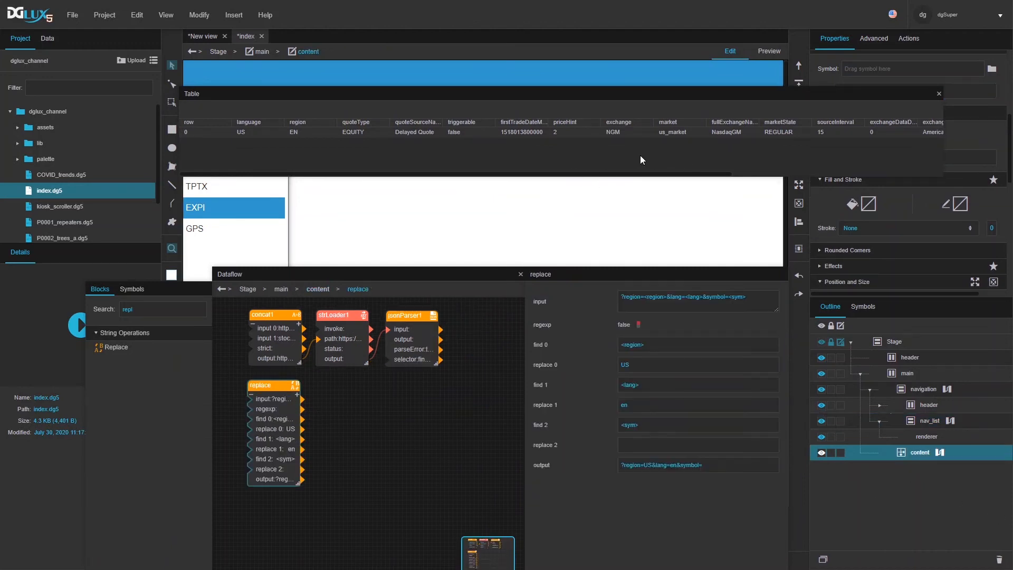
left_click_drag(637, 175, 663, 445)
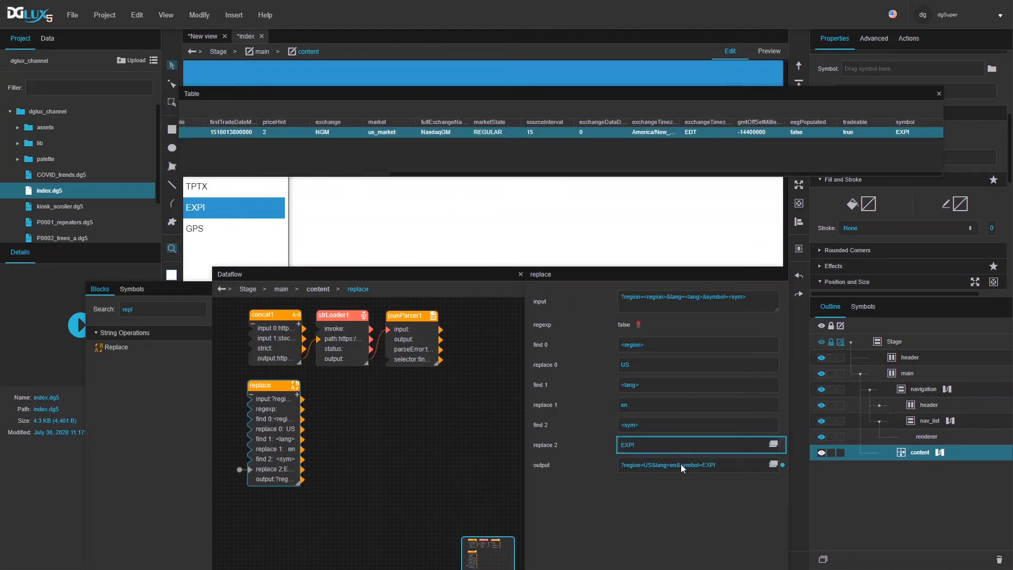
left_click(938, 94)
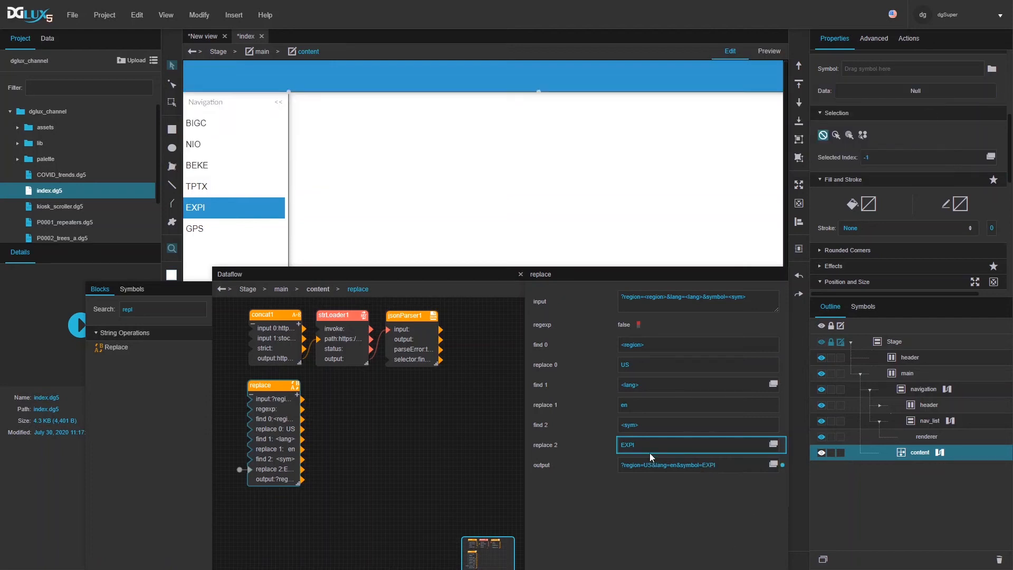
left_click(272, 355)
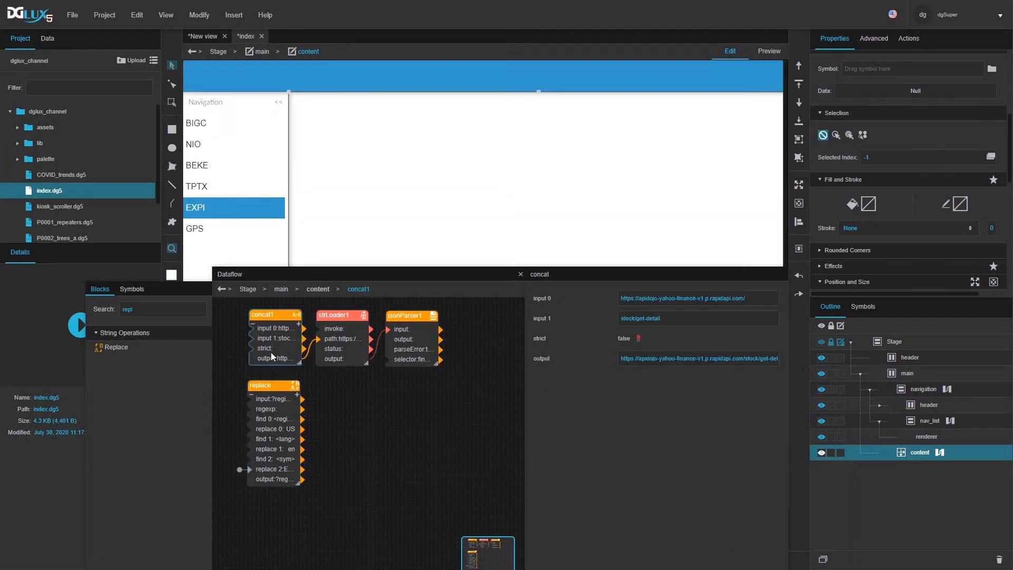
Step: Feed the replace output into concat1's new third input, then verify the loader URL ends ?region=US&lang=en&symbol=EXPI
left_click(298, 325)
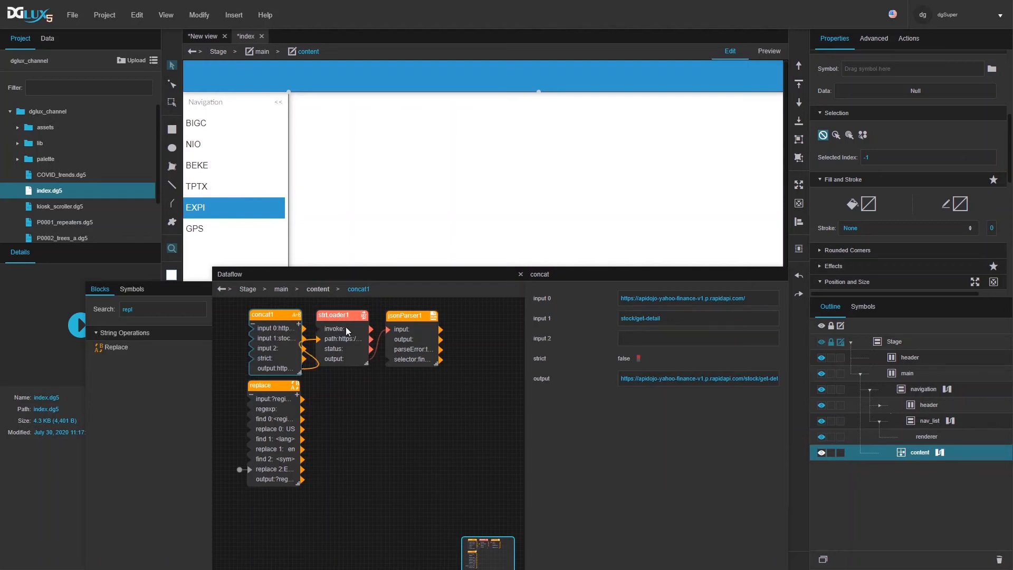
left_click_drag(291, 479, 674, 335)
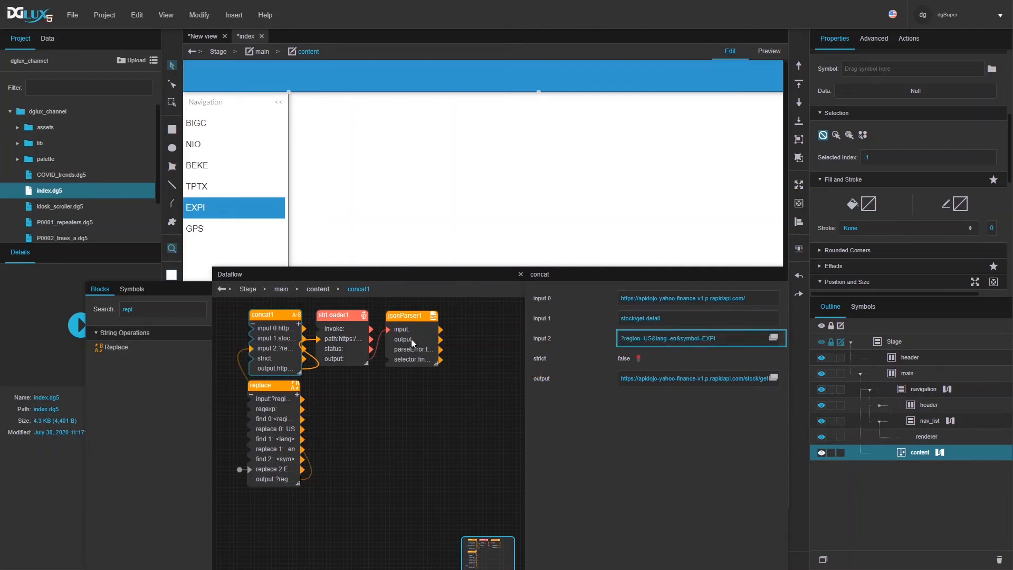
left_click(334, 353)
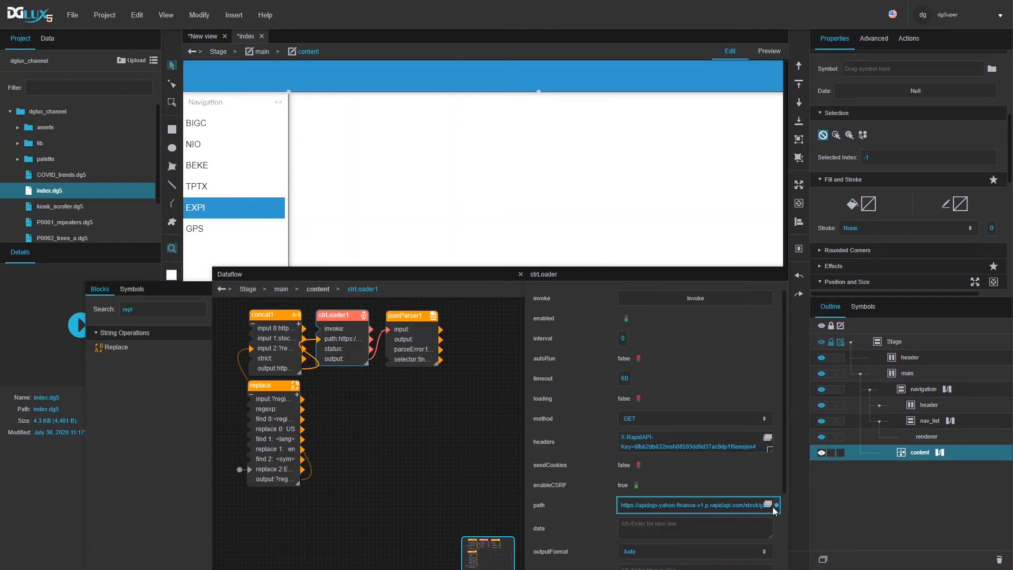
left_click(768, 504)
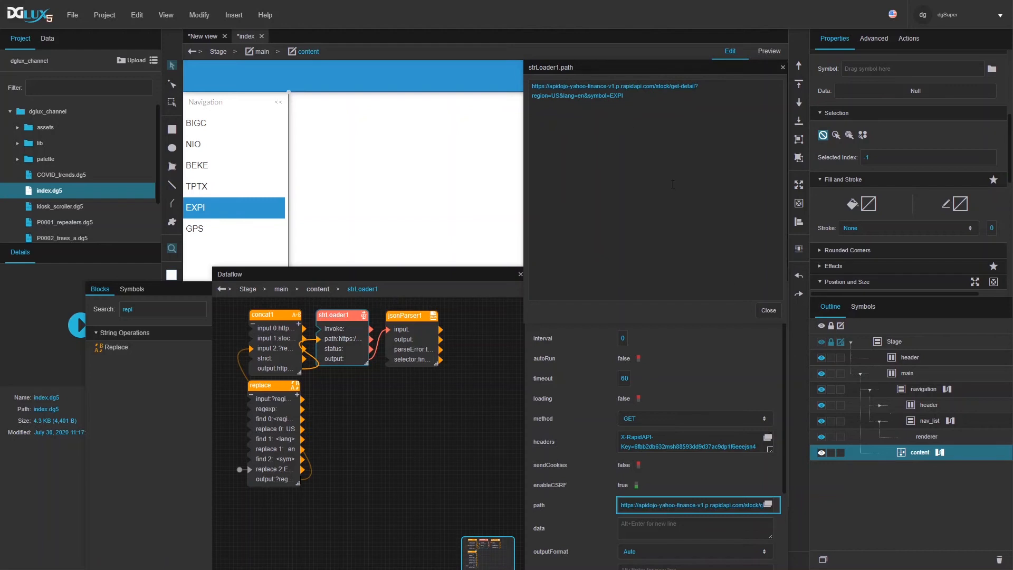
left_click(768, 310)
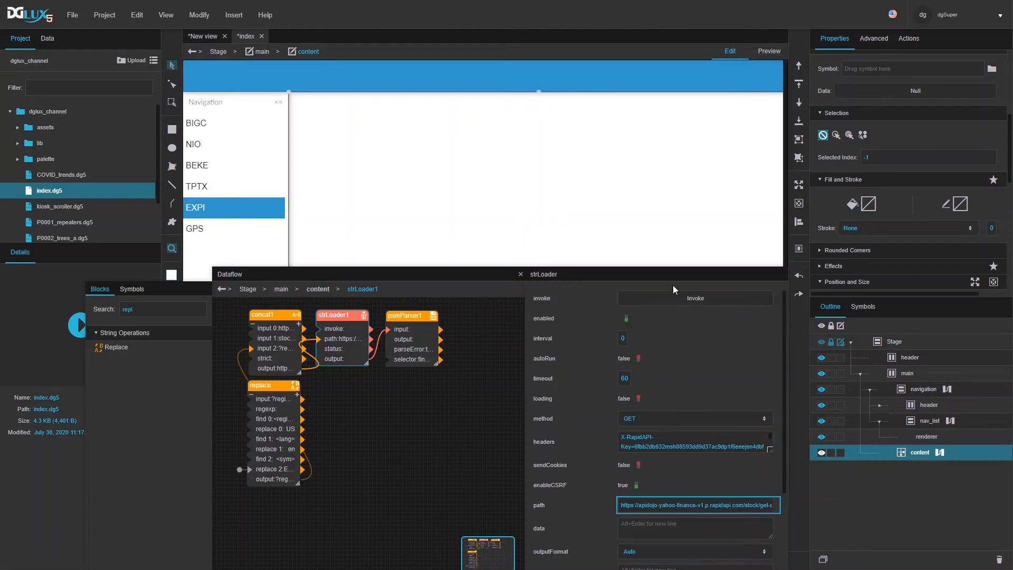
Step: Load the stock detail response and move and enlarge the Dataflow window
left_click(670, 305)
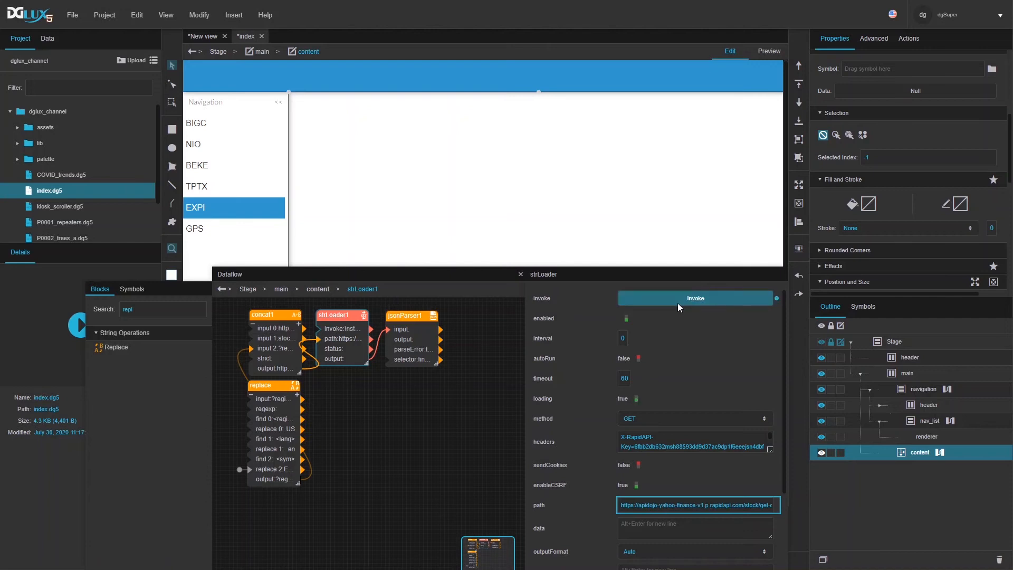
left_click_drag(473, 274, 478, 121)
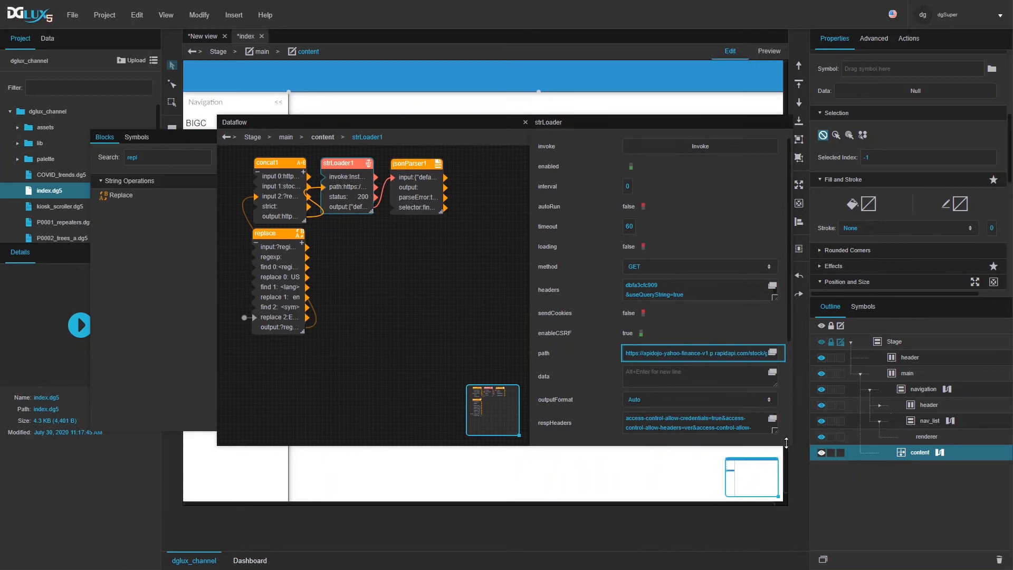
left_click_drag(787, 443, 860, 527)
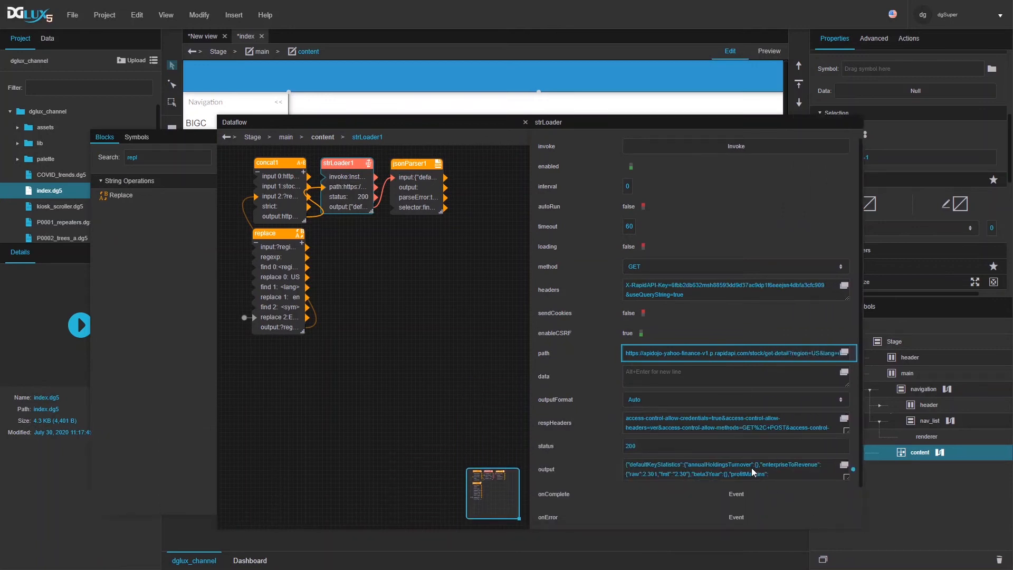
Step: Open jsonParser1's full input JSON, select all of it, and switch to JSON Editor Online
left_click(412, 175)
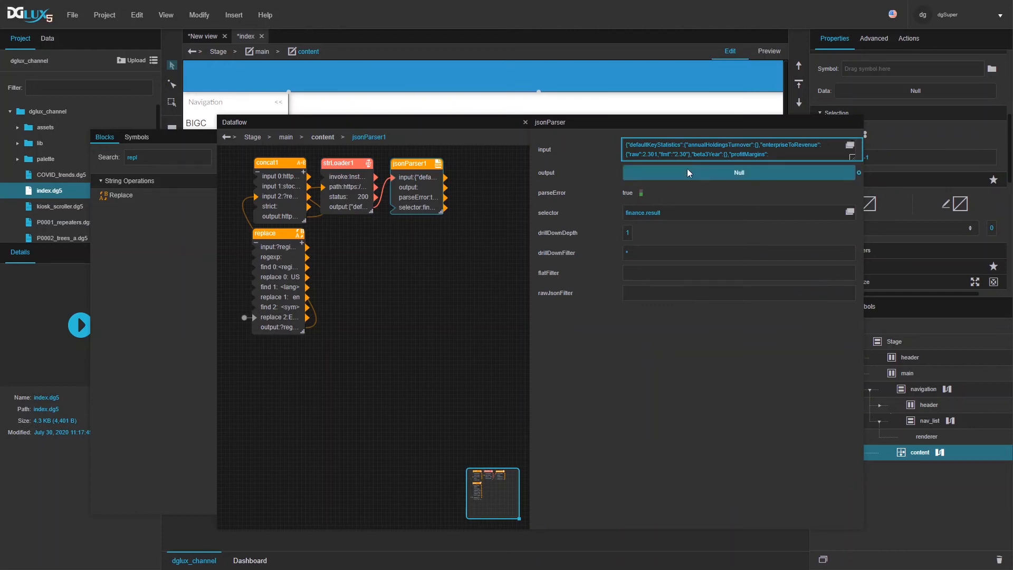
double_click(655, 210)
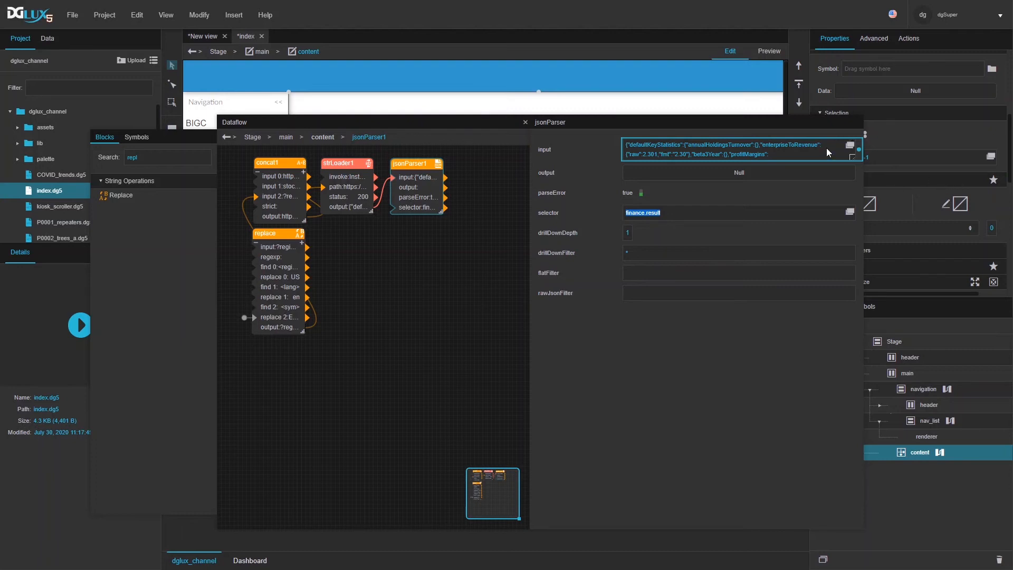
left_click(849, 145)
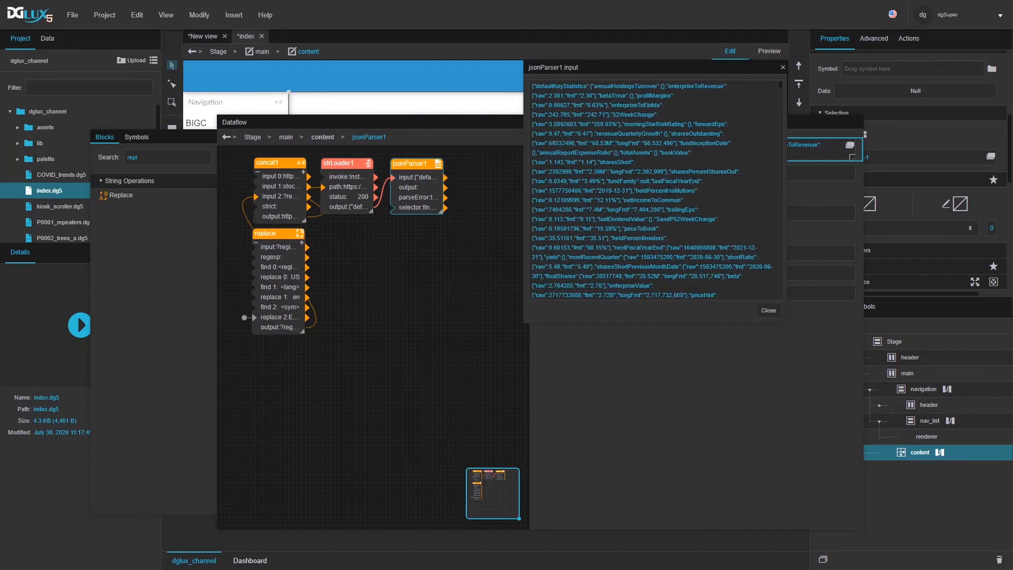
key("ctrl+a")
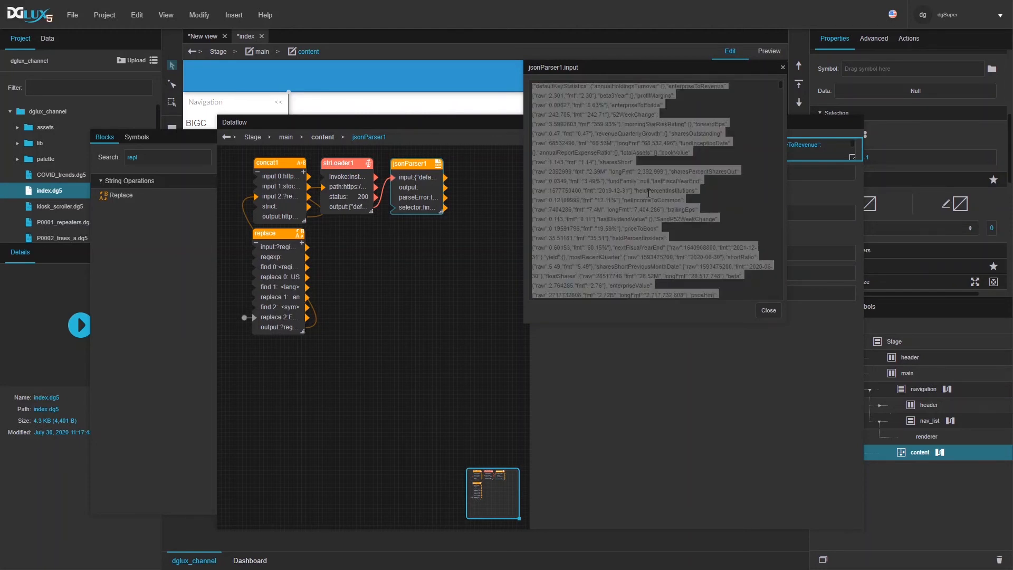
key("alt+Tab")
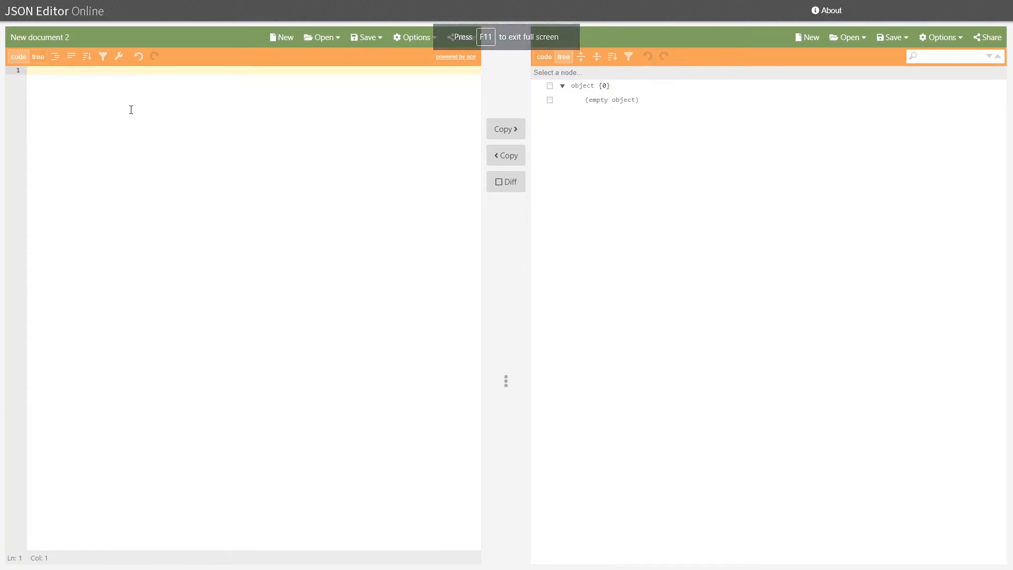
Step: Paste the stock JSON and browse it as a tree, expanding summaryProfile
key("ctrl+v")
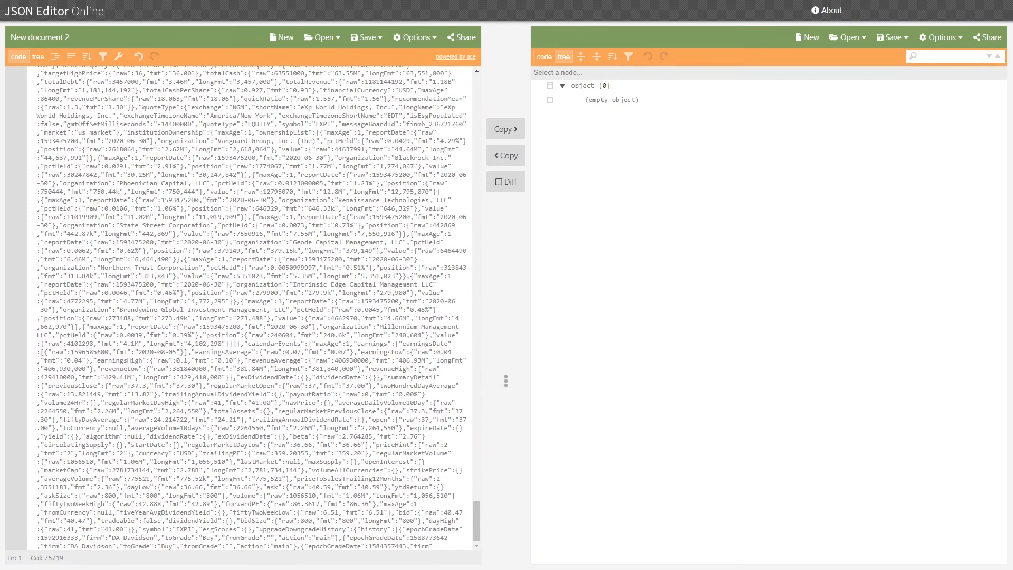
left_click(37, 56)
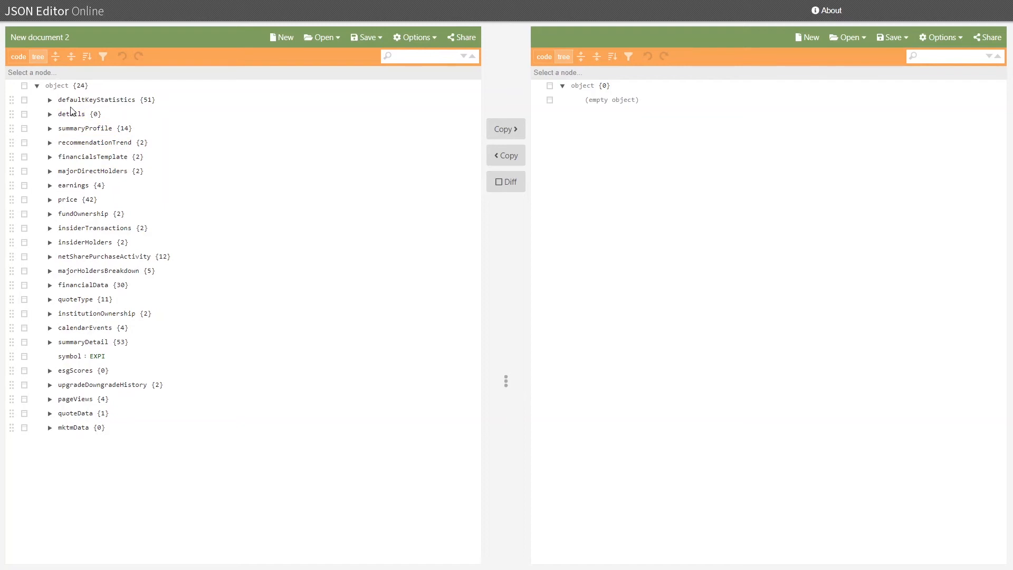
left_click(49, 101)
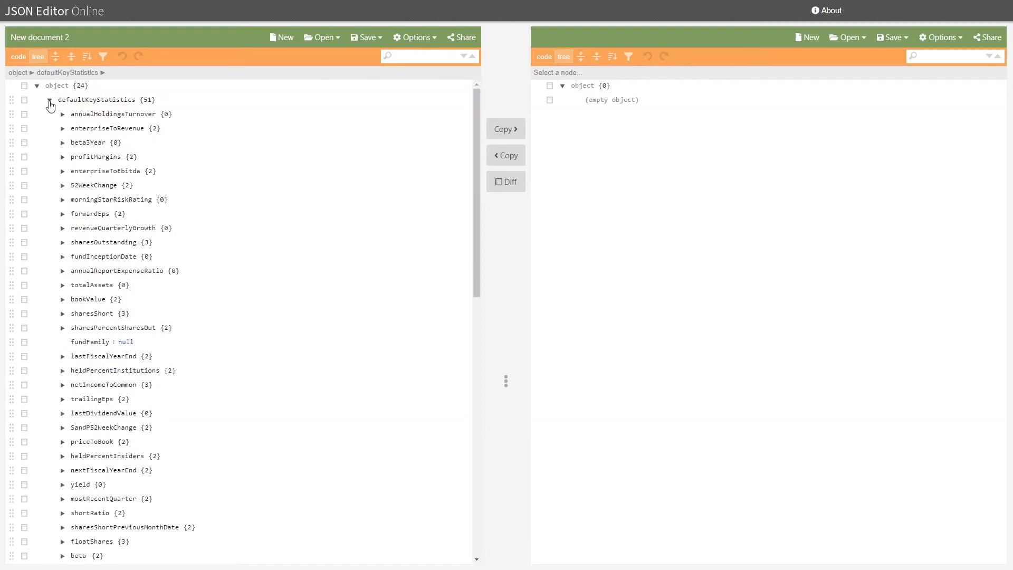
left_click(49, 102)
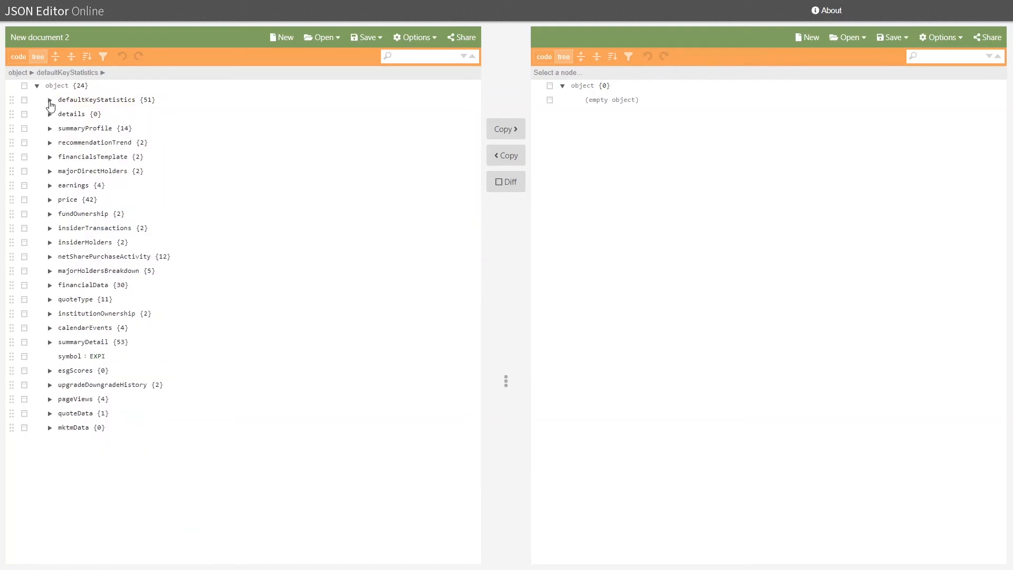
left_click(49, 115)
left_click(49, 115)
left_click(49, 129)
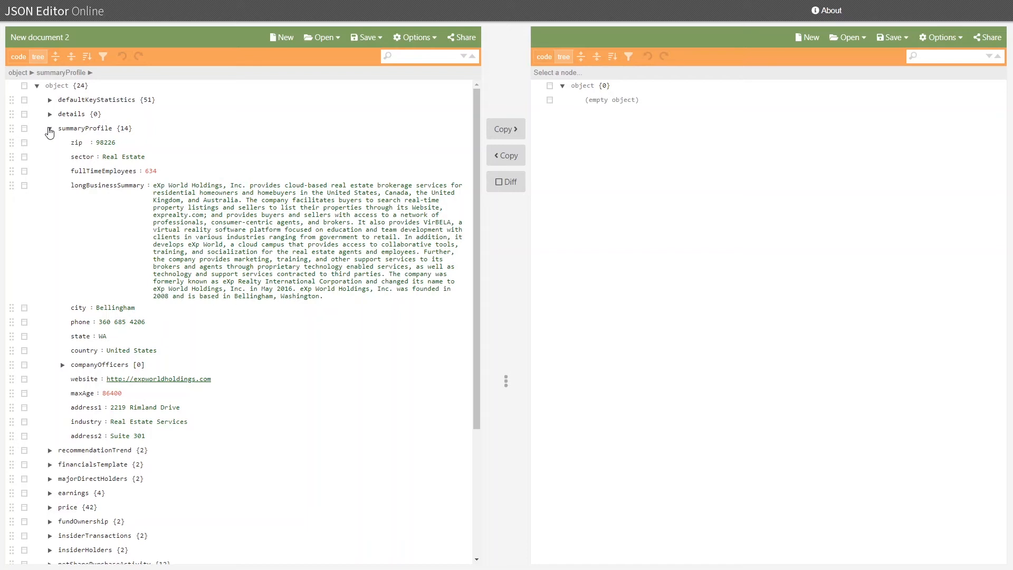
Step: Copy the summaryProfile key name
left_click(88, 126)
double_click(88, 126)
right_click(92, 129)
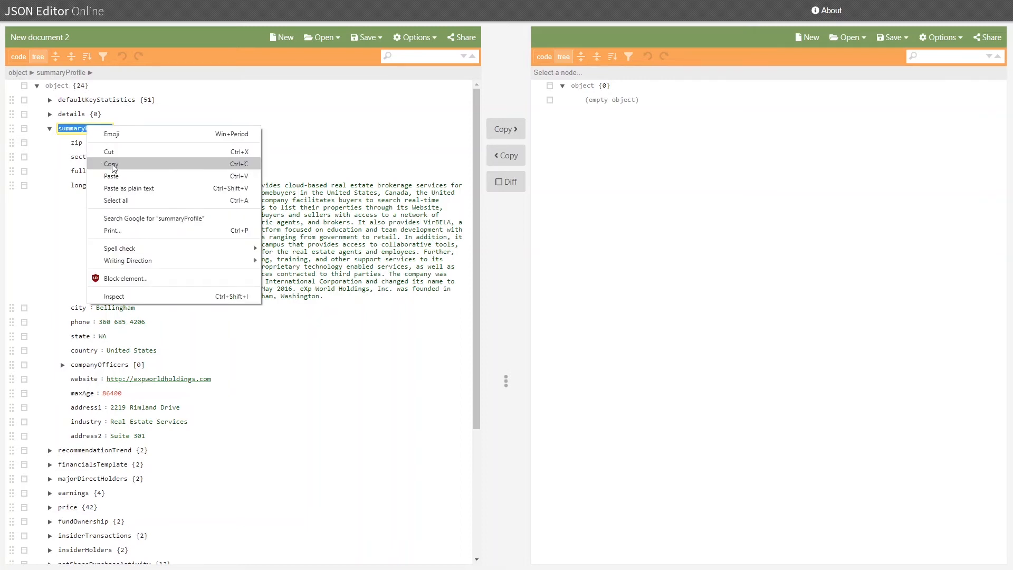
left_click(112, 164)
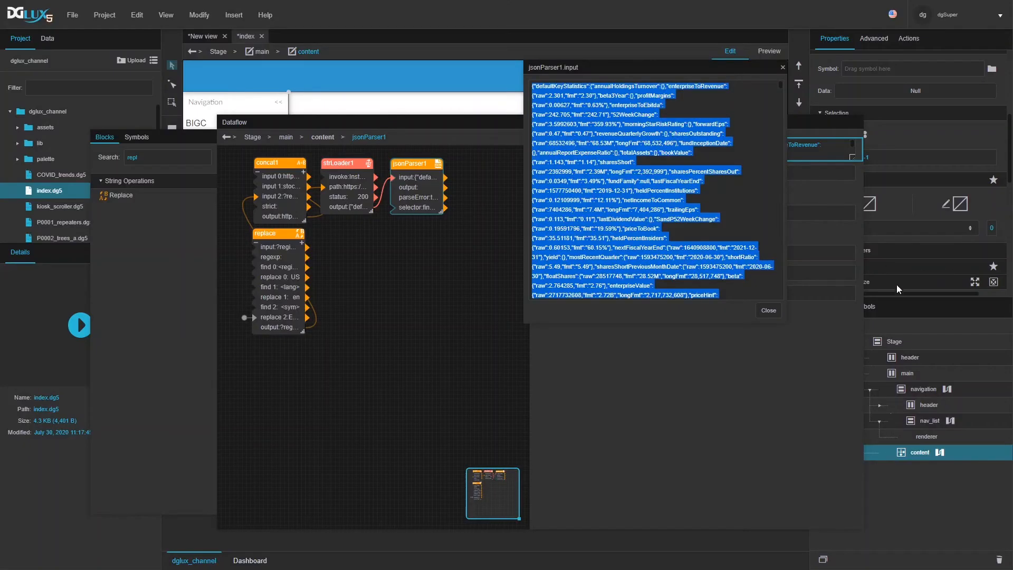
Step: Replace jsonParser1's selector with summaryProfile and view its table output
left_click(768, 310)
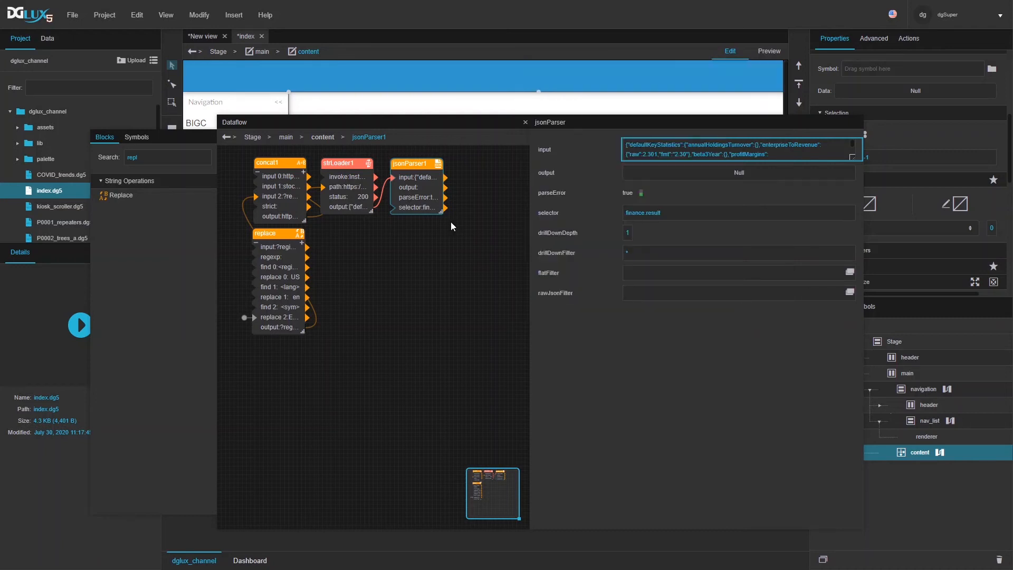
double_click(655, 216)
key("ctrl+v")
left_click(688, 174)
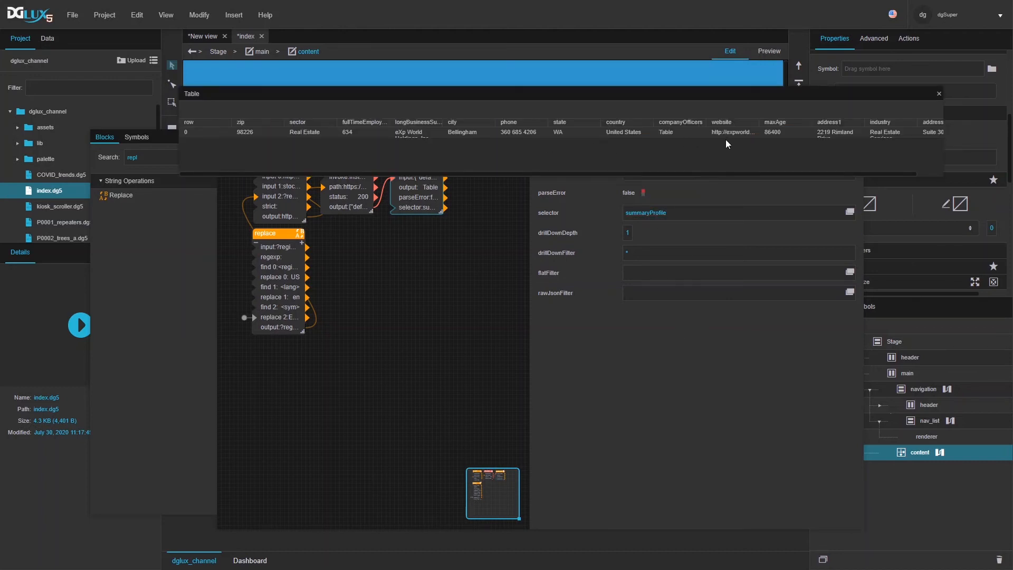
left_click_drag(817, 92, 827, 53)
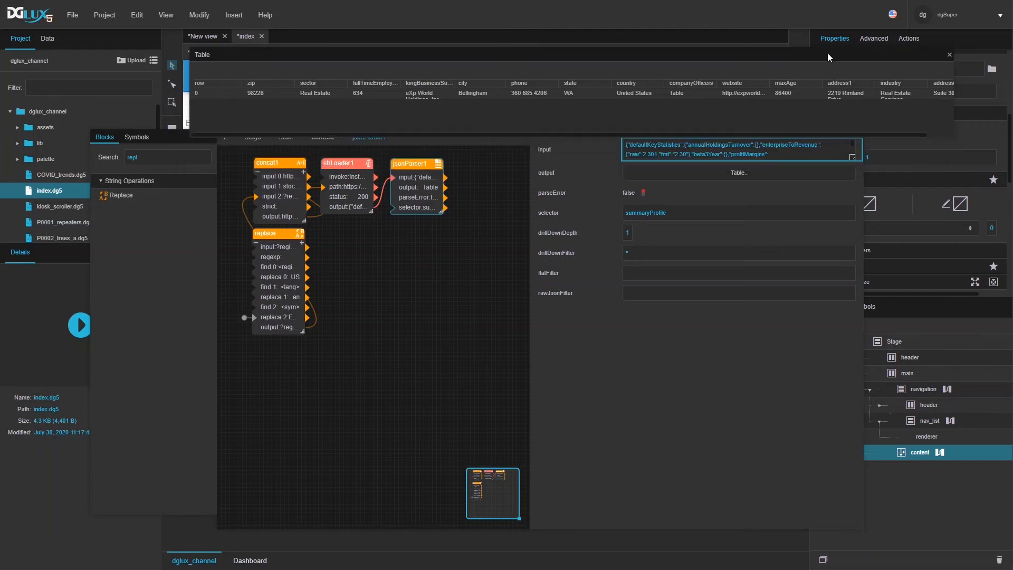
Step: Duplicate jsonParser1 as jsonParser2 and place it below the original
left_click(413, 158)
left_click(417, 164)
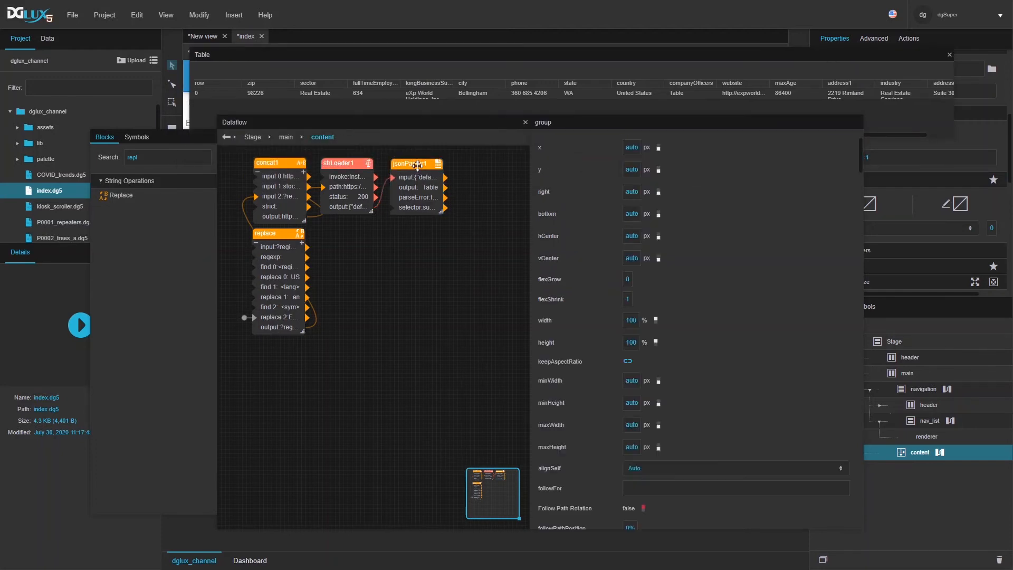
key("ctrl+c")
key("ctrl+v")
left_click_drag(417, 165, 422, 226)
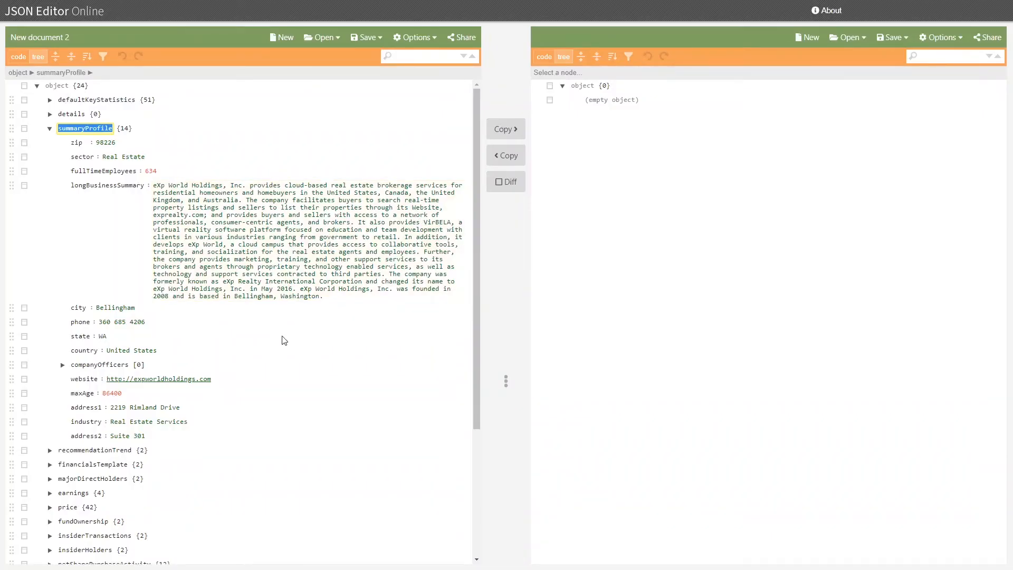
Step: Collapse summaryProfile, expand price, and inspect regularMarketOpen and regularMarketChangePercent
left_click(49, 128)
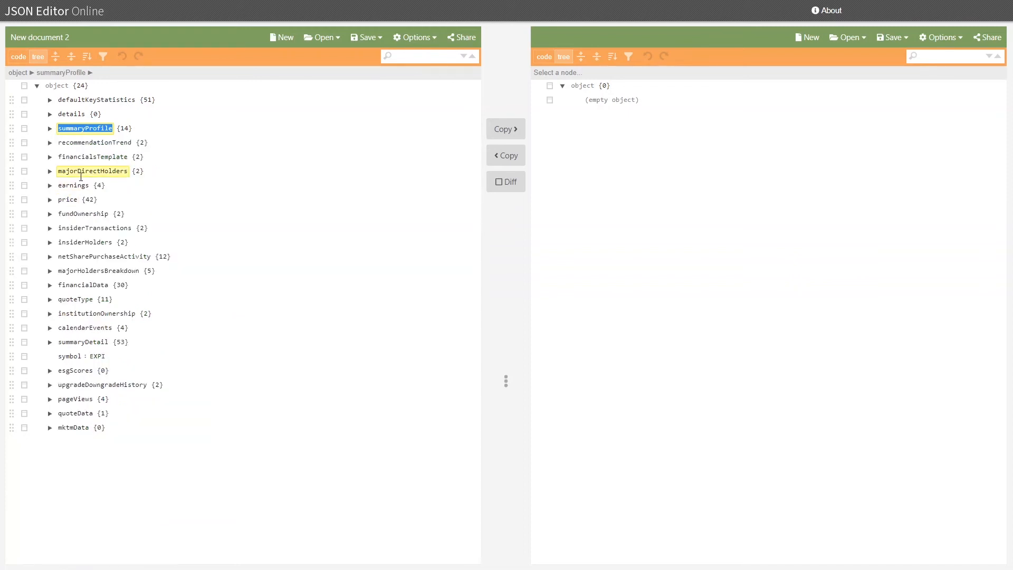
left_click(49, 200)
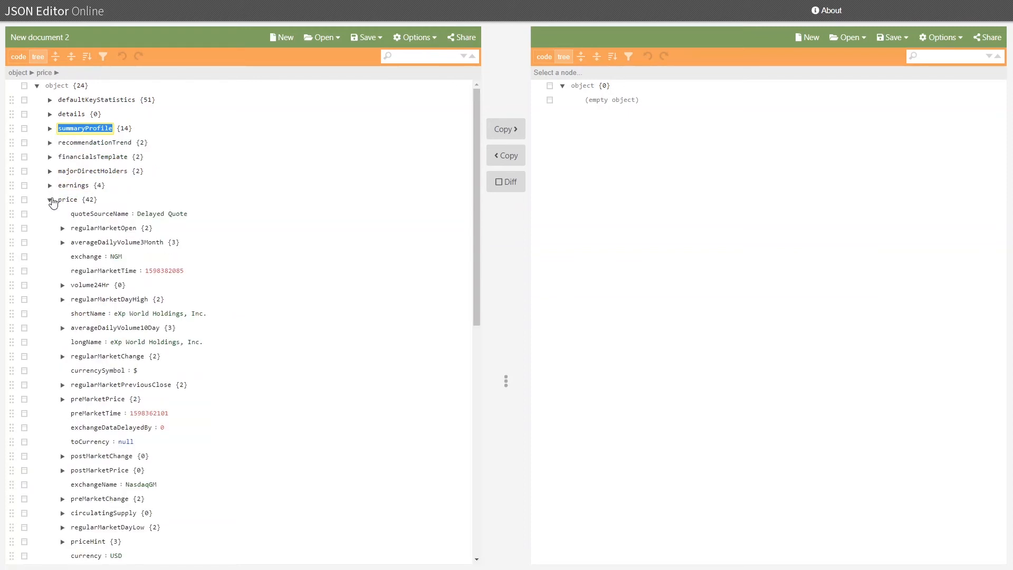
scroll(53, 201, "down", 1)
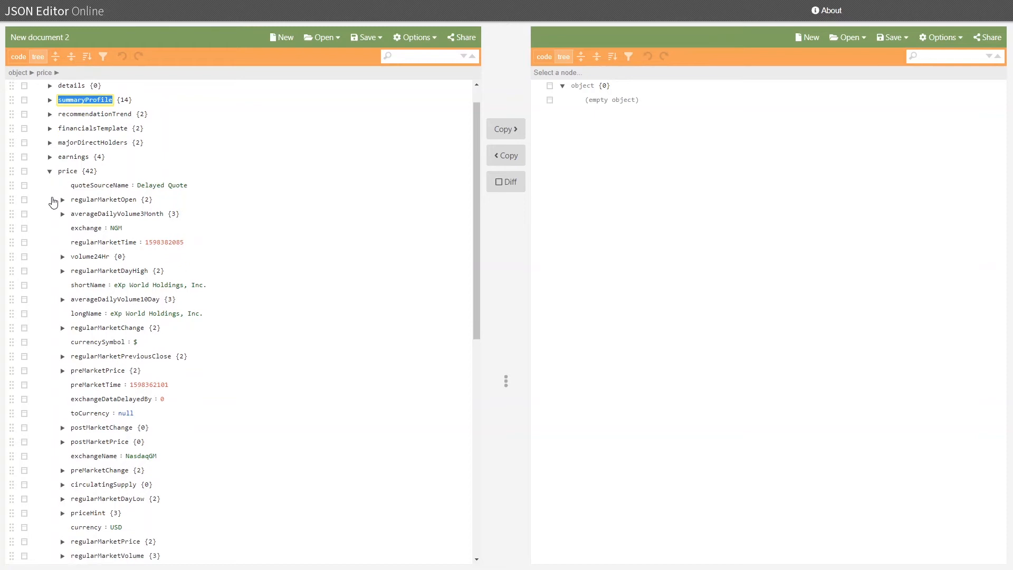
left_click(62, 175)
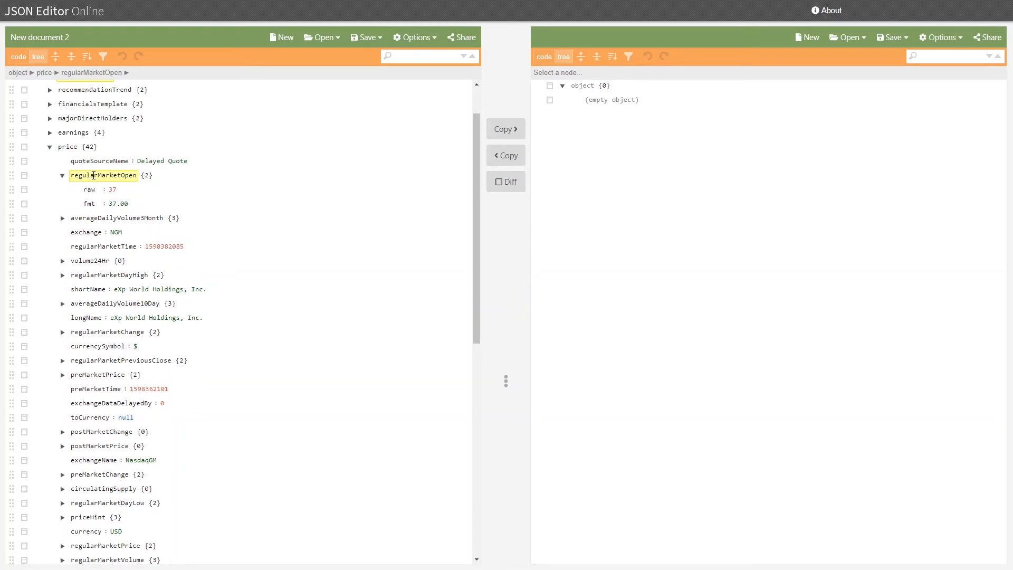
scroll(94, 175, "down", 3)
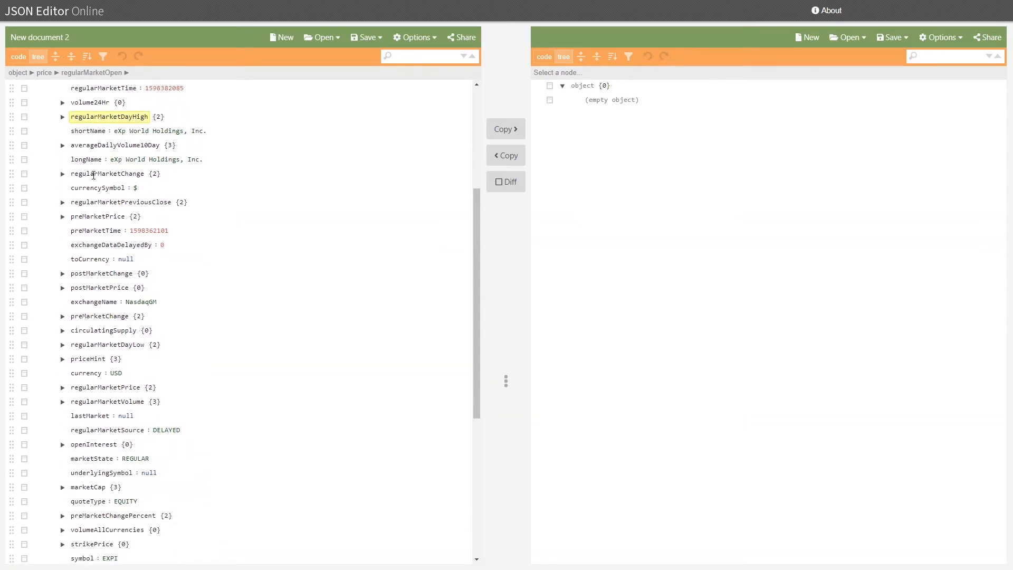
scroll(171, 558, "down", 2)
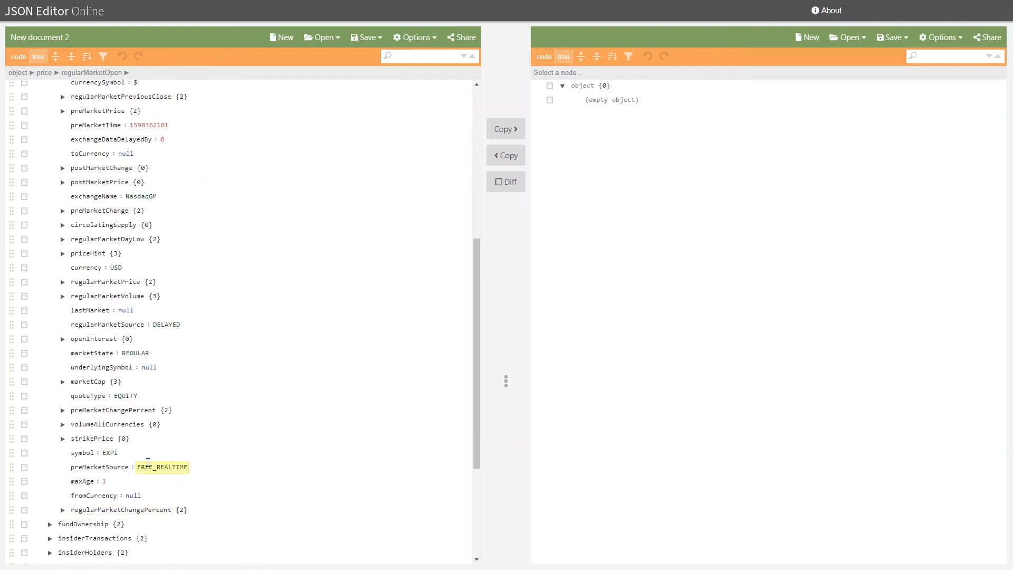
scroll(66, 444, "down", 1)
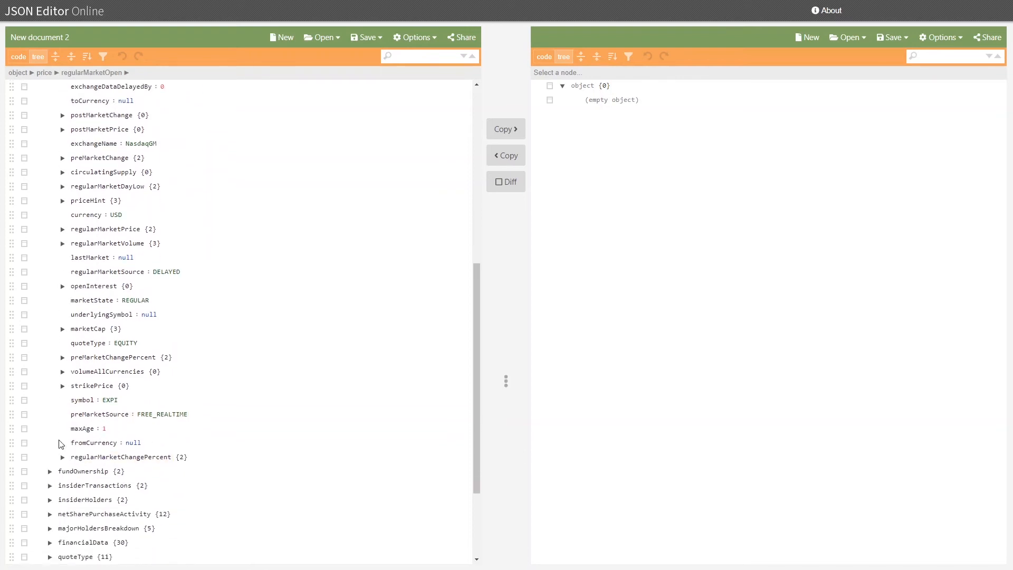
left_click(63, 457)
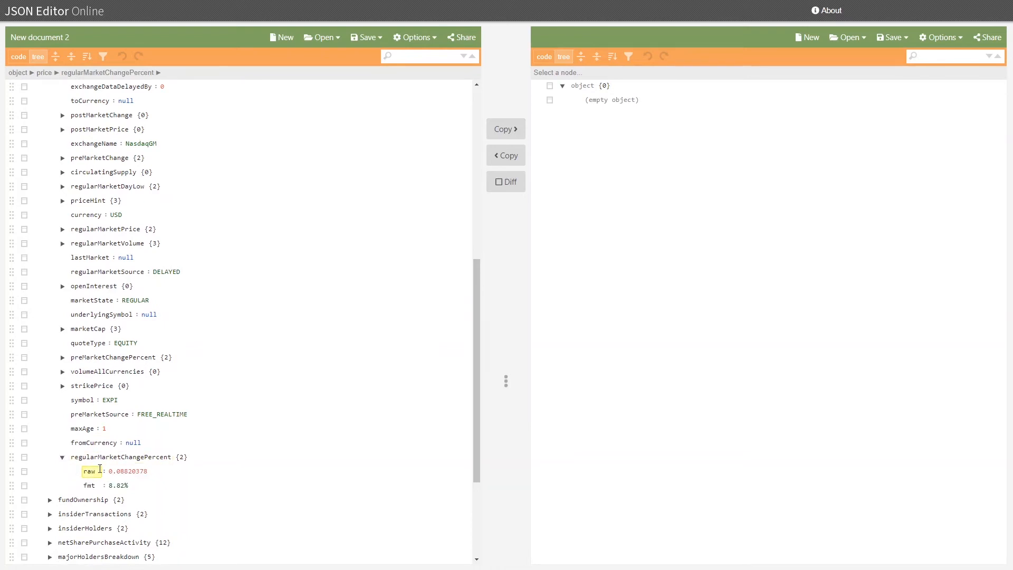
scroll(99, 468, "up", 7)
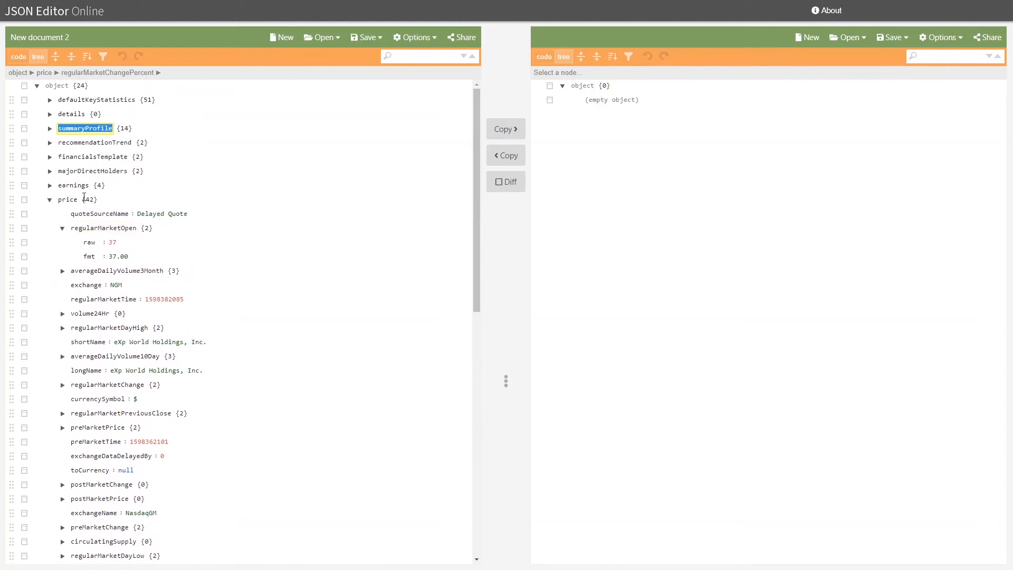
left_click(84, 198)
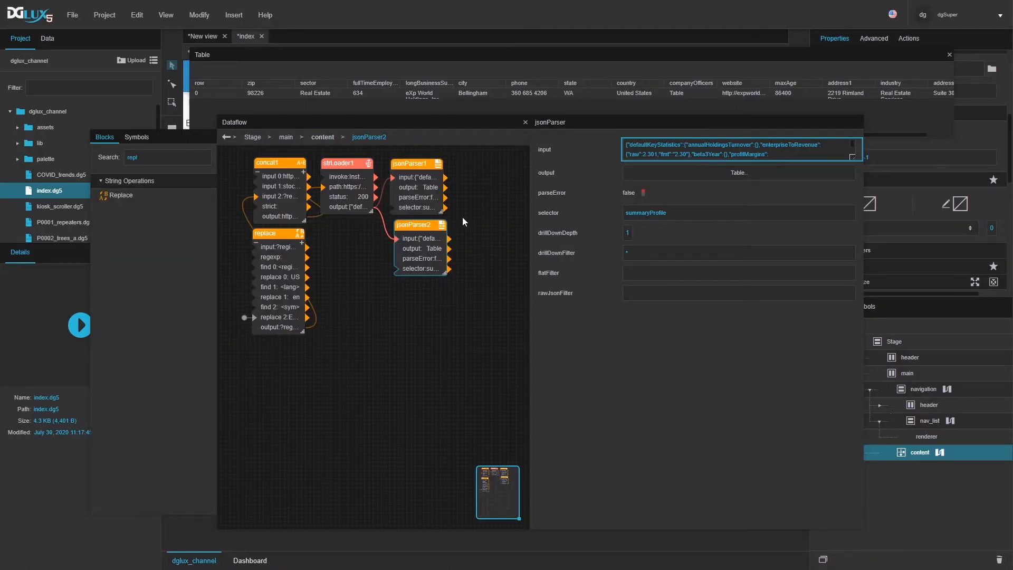
Step: Set jsonParser2's selector to price and view its table output
left_click(704, 212)
type("price")
key("Return")
left_click(716, 173)
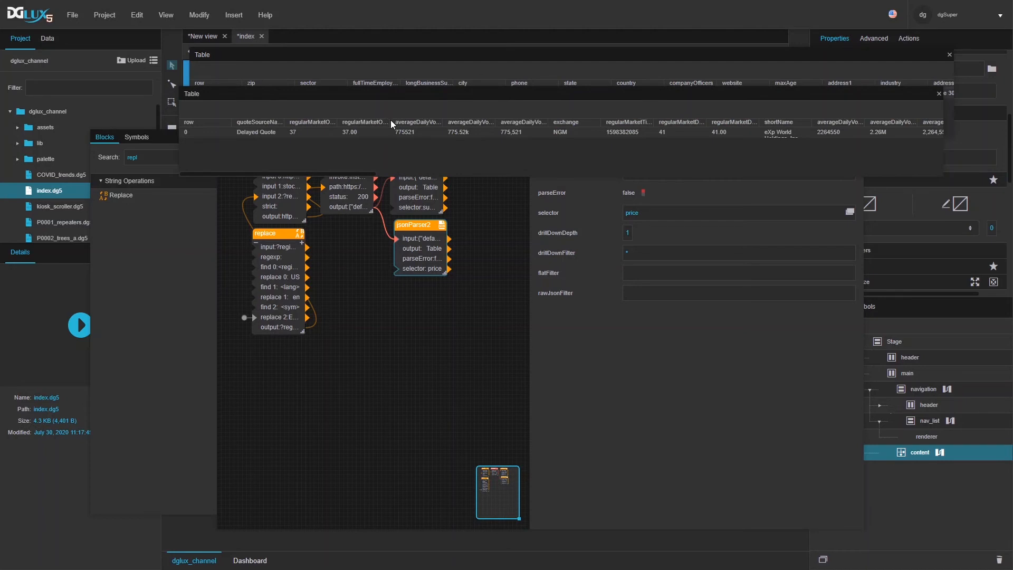
Step: Widen the price table's open, day high, previous close and day low columns to read them
left_click_drag(391, 122, 331, 118)
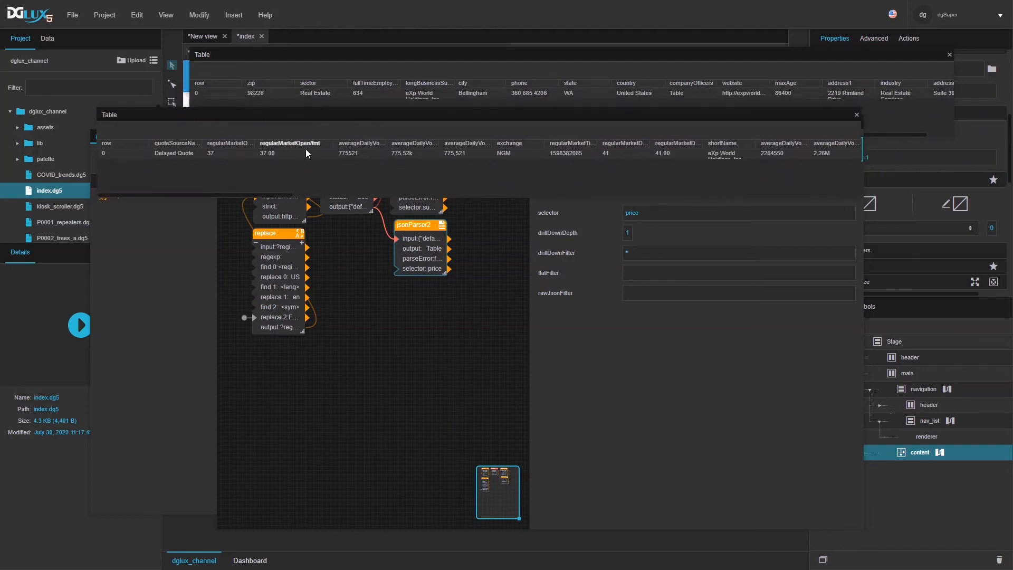
left_click_drag(251, 194, 313, 203)
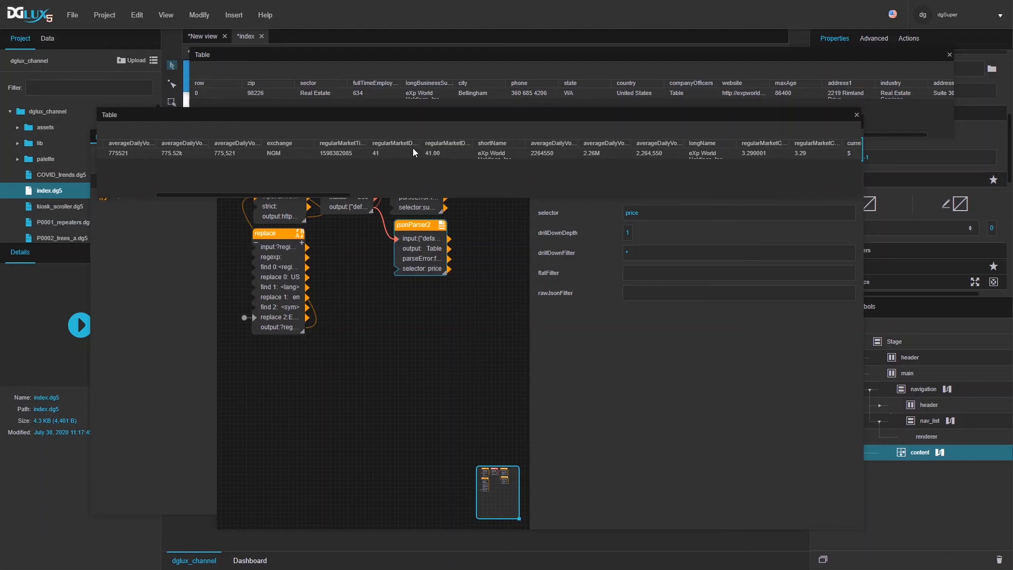
left_click_drag(425, 147, 535, 151)
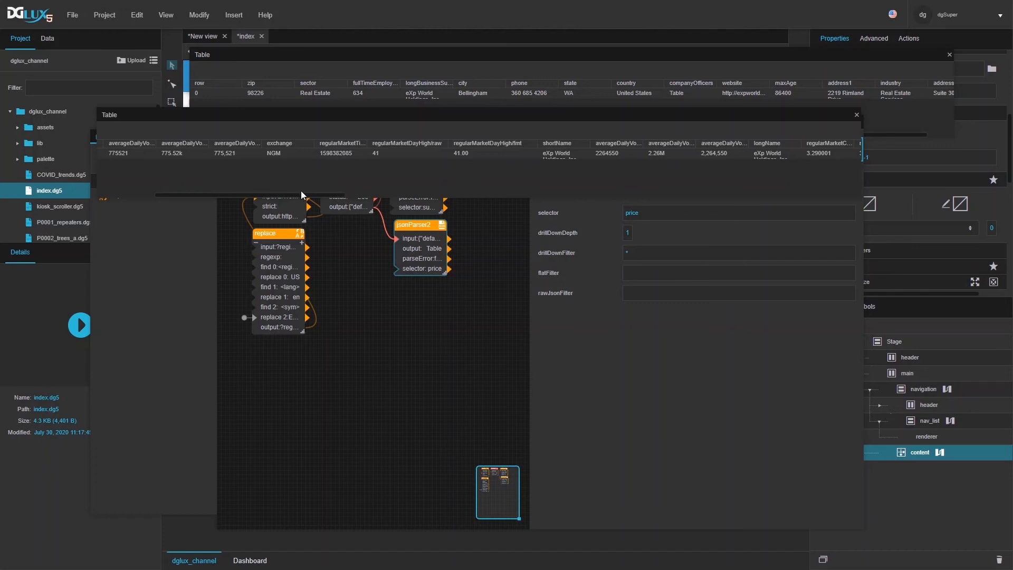
scroll(324, 196, "right", 3)
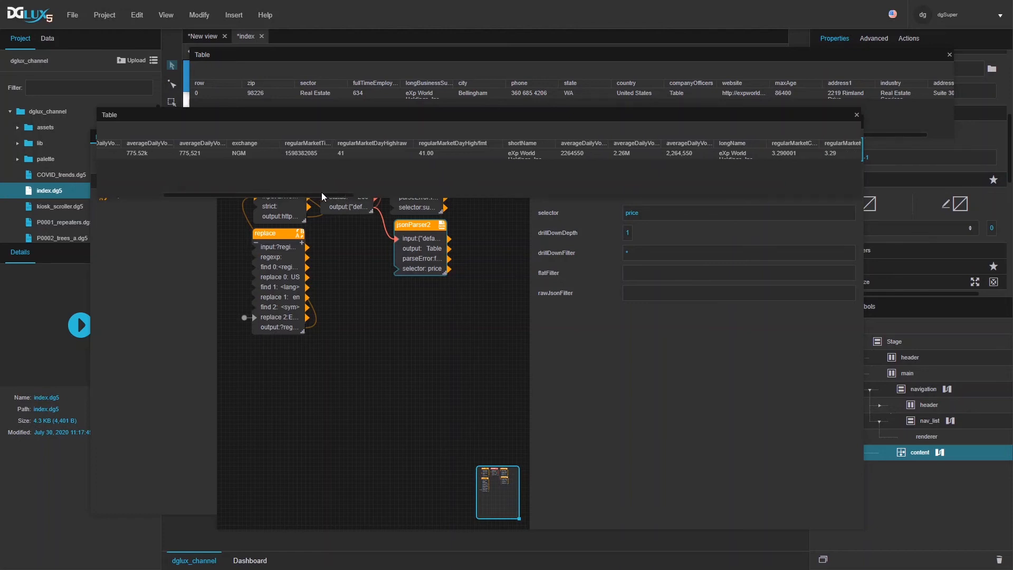
left_click_drag(325, 194, 433, 205)
left_click_drag(545, 148, 585, 148)
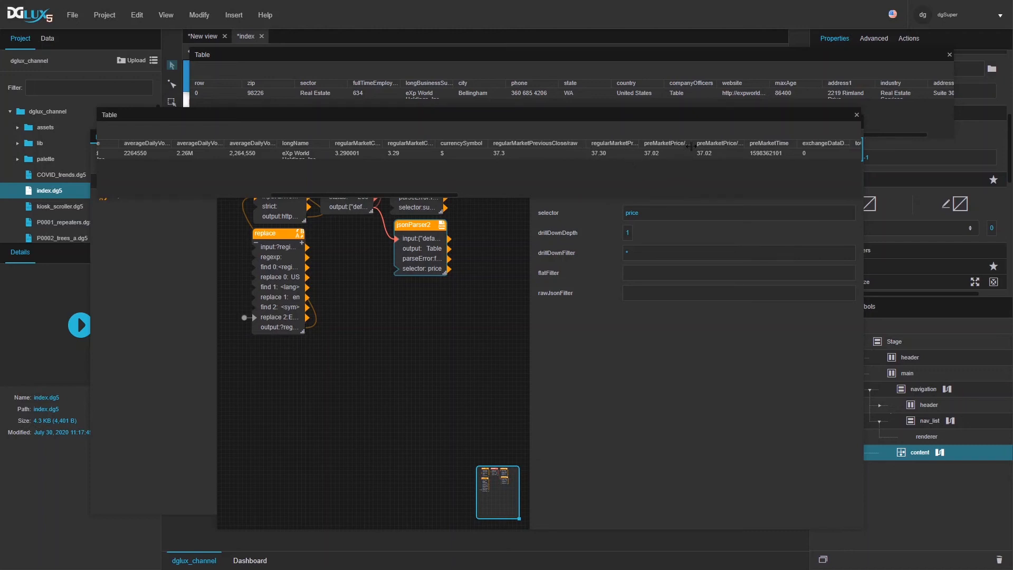
left_click(642, 150)
left_click_drag(638, 143, 673, 143)
left_click_drag(353, 192, 506, 203)
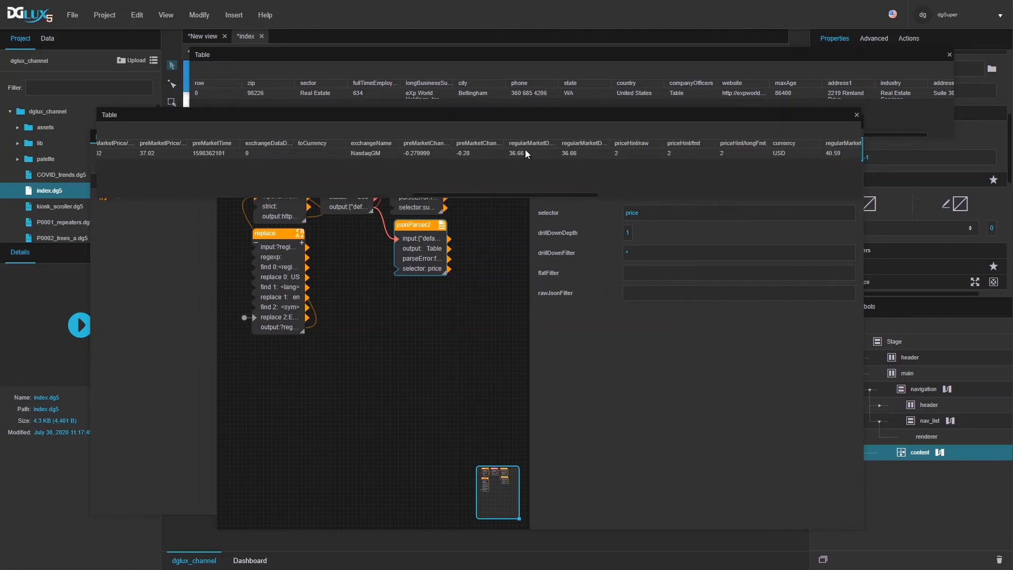
left_click_drag(561, 144, 590, 144)
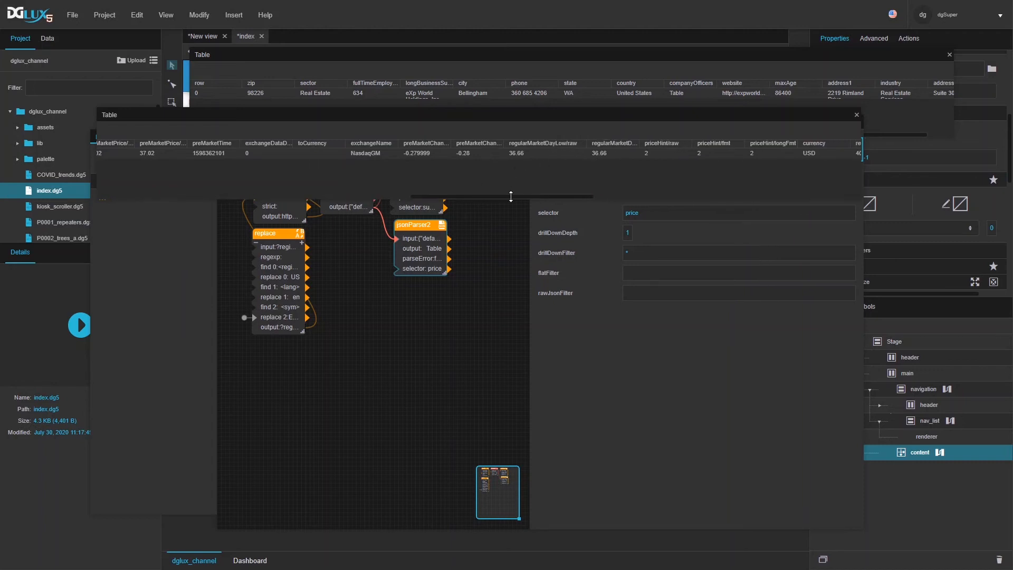
left_click_drag(509, 194, 592, 149)
left_click(553, 153)
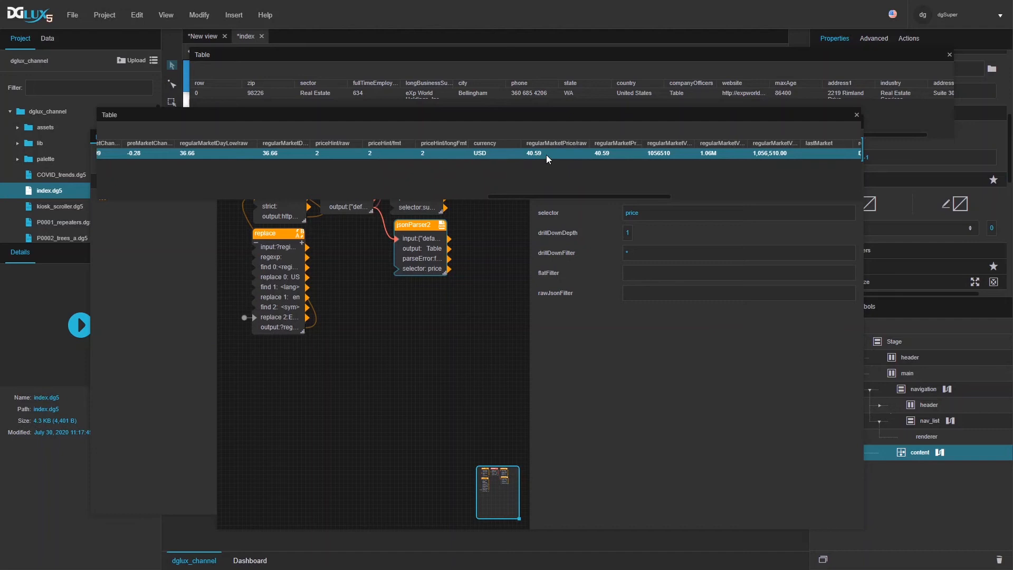
left_click_drag(723, 116, 798, 106)
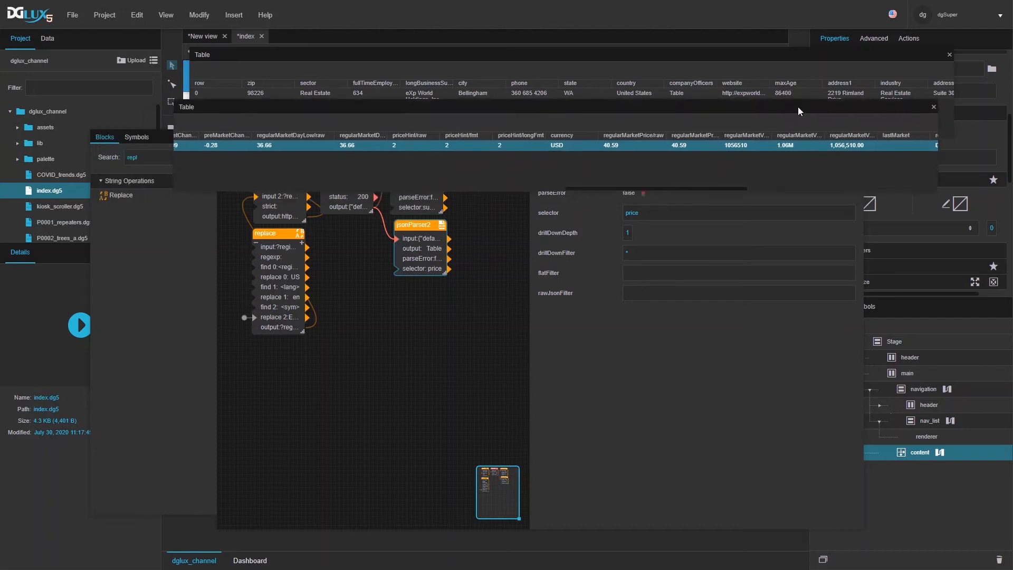
left_click(565, 391)
Step: Close the Dataflow window and move the price and company profile previews aside
left_click(526, 122)
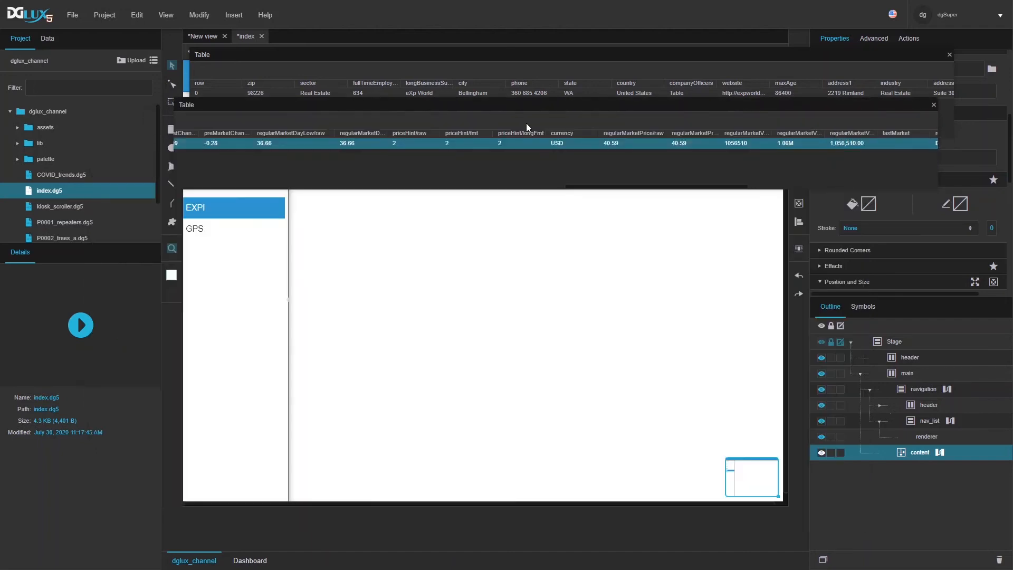
left_click_drag(489, 106, 471, 486)
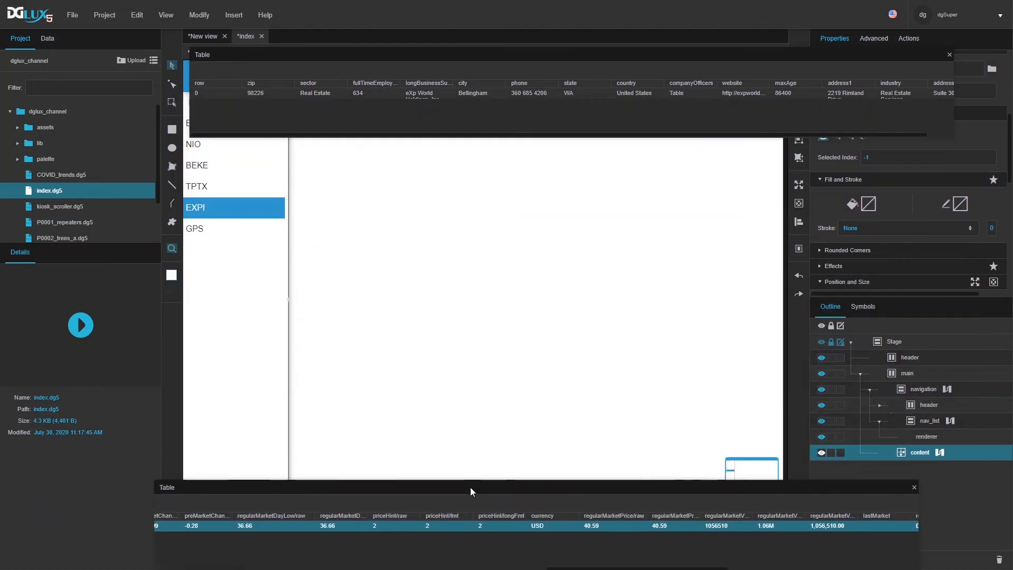
left_click_drag(401, 61, 357, 430)
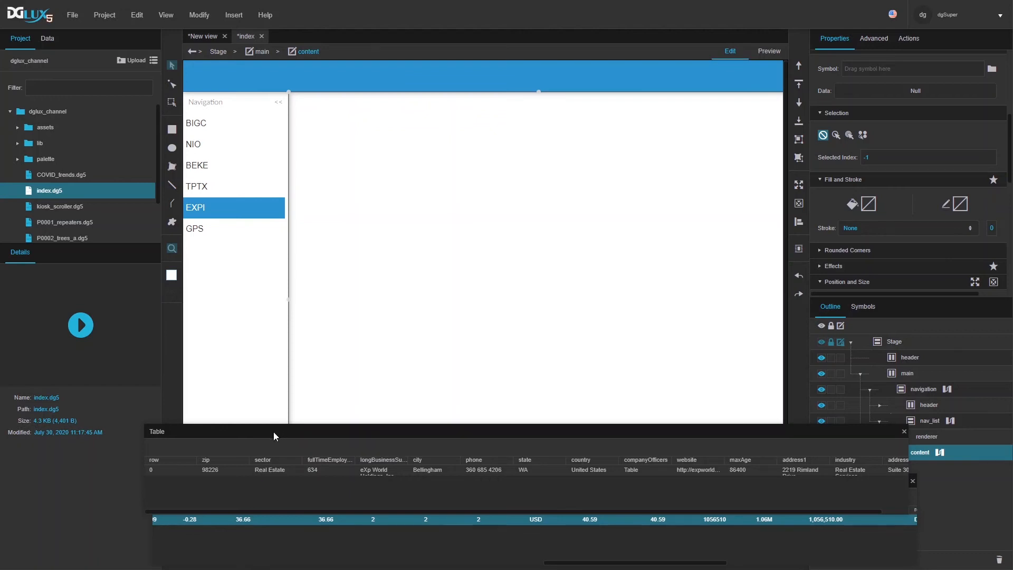
left_click_drag(274, 431, 182, 368)
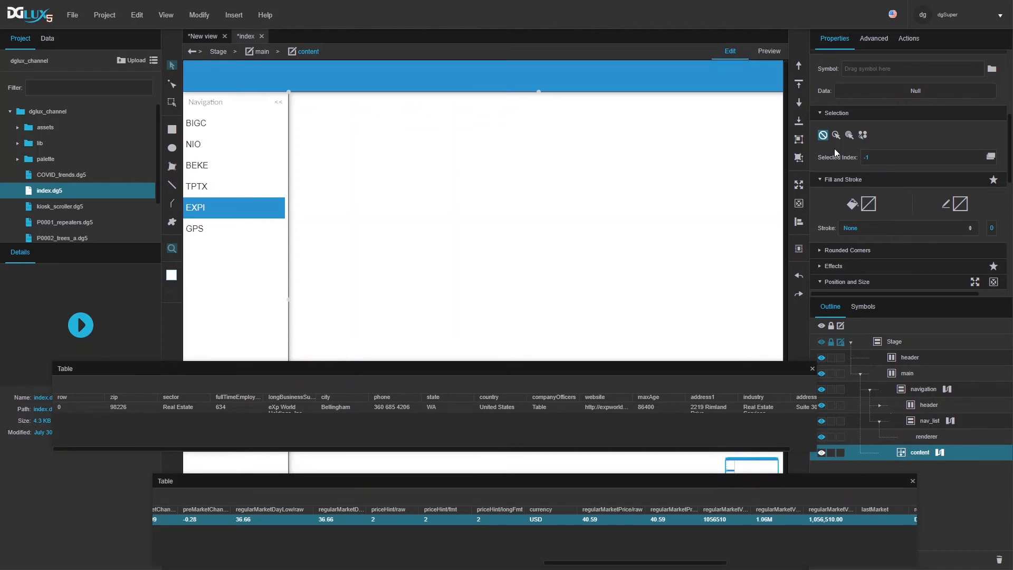
scroll(835, 150, "up", 4)
Step: Set content's layout to Vertical with padding 10 on all four sides
left_click(859, 195)
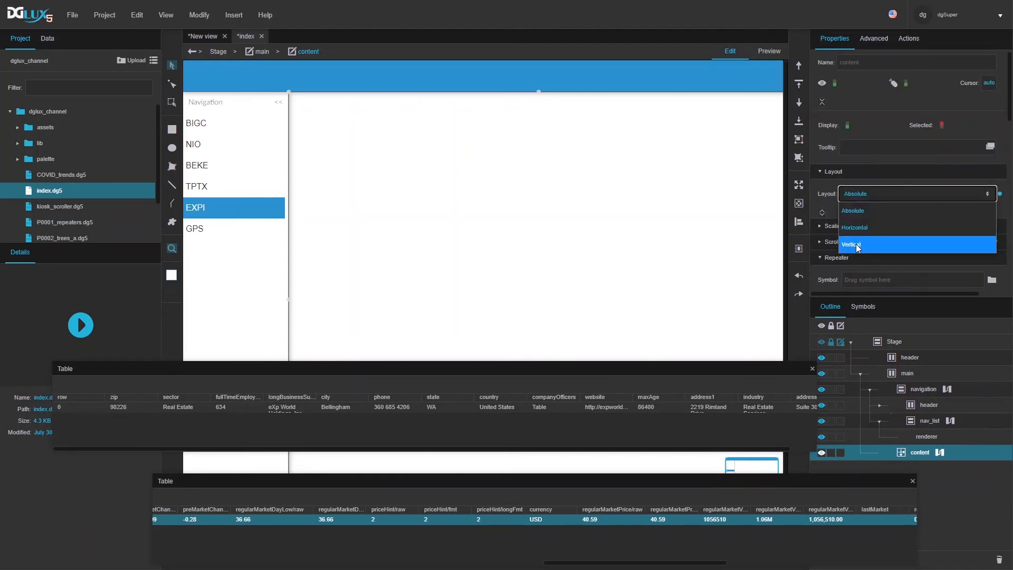
left_click(856, 243)
scroll(865, 217, "down", 3)
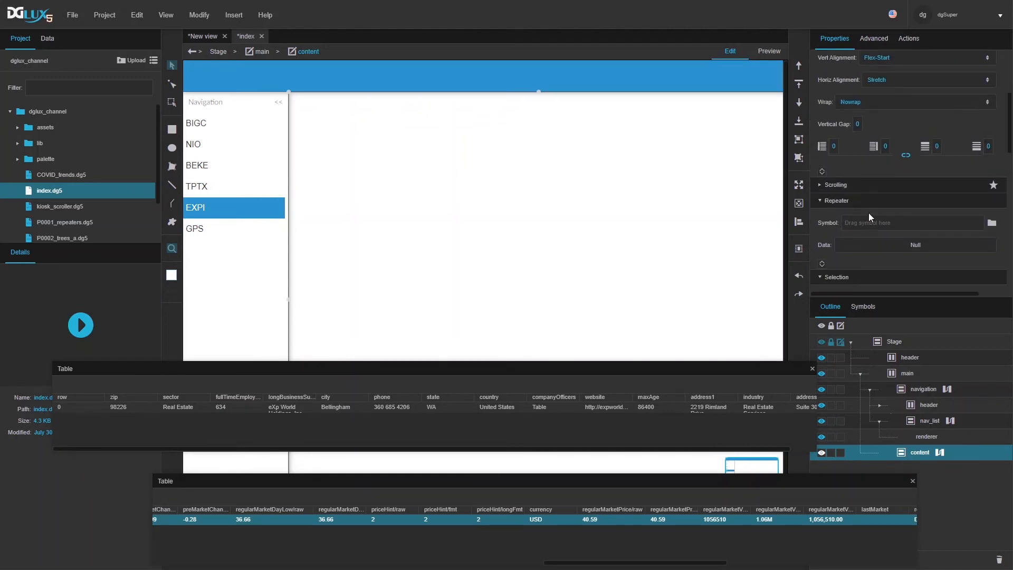
left_click_drag(835, 147, 836, 139)
Step: Insert a Text element into content and clear its fixed left and top offsets
right_click(360, 119)
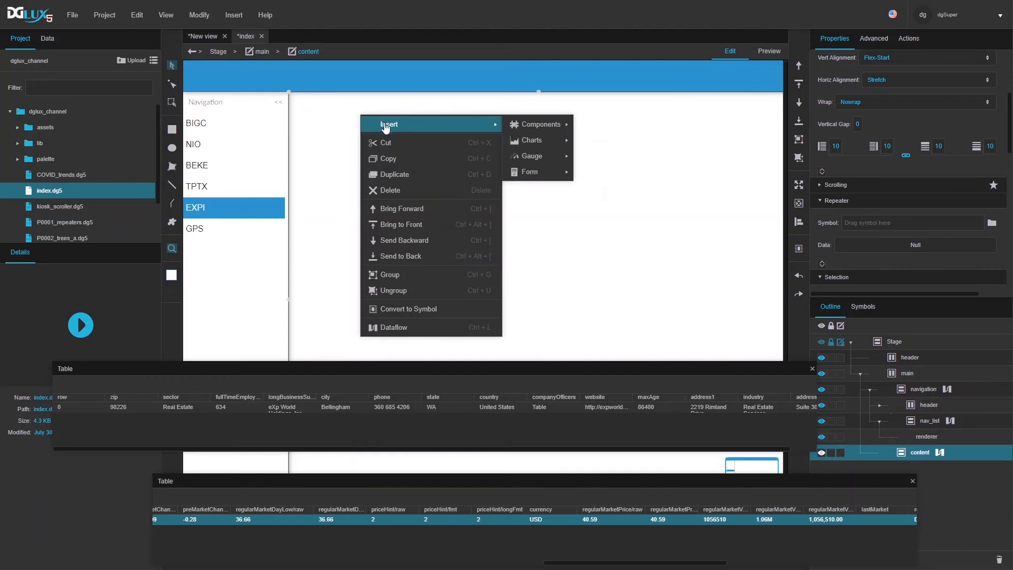
mouse_move(528, 125)
left_click(599, 125)
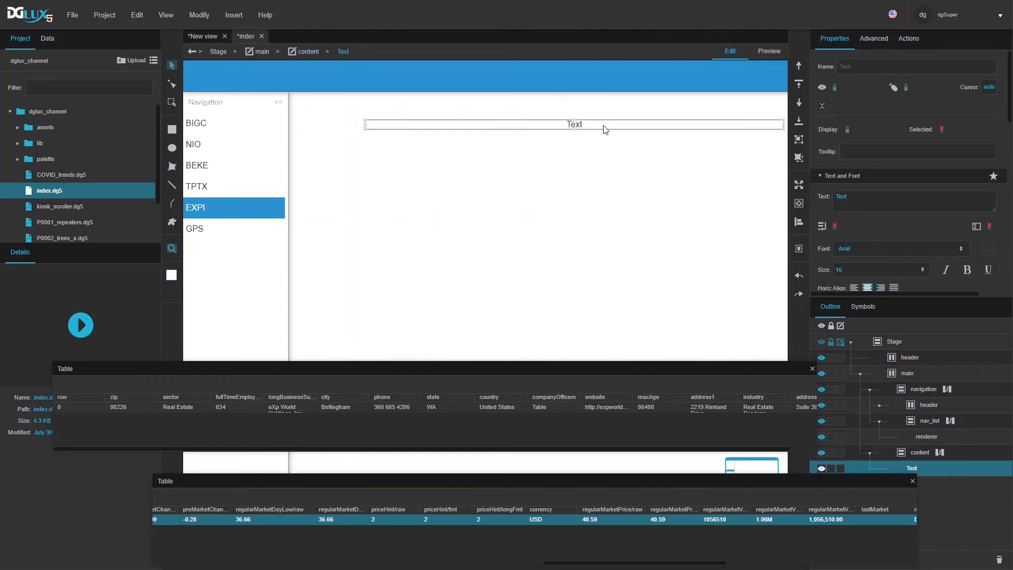
scroll(891, 219, "down", 10)
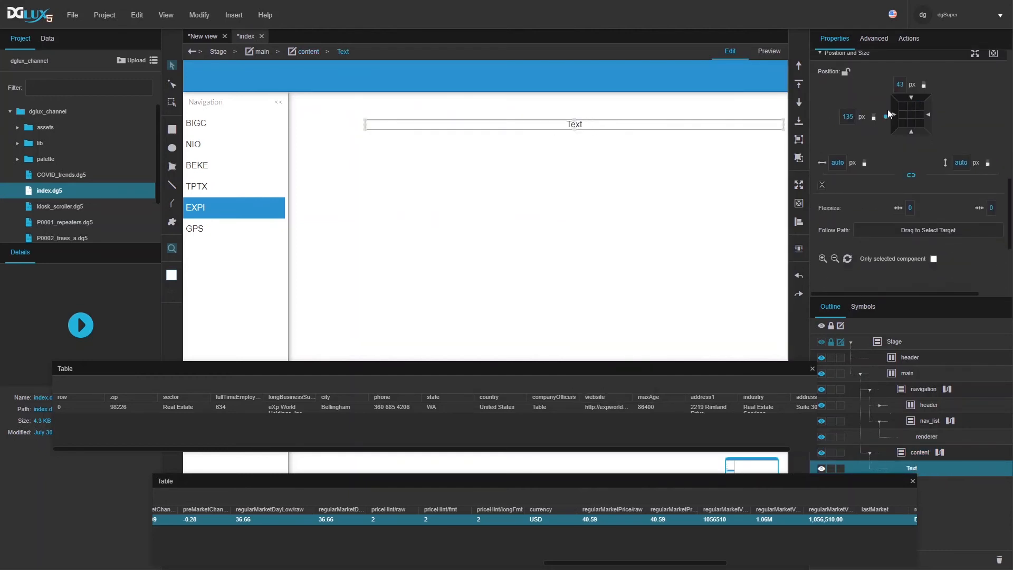
left_click(892, 110)
left_click(904, 97)
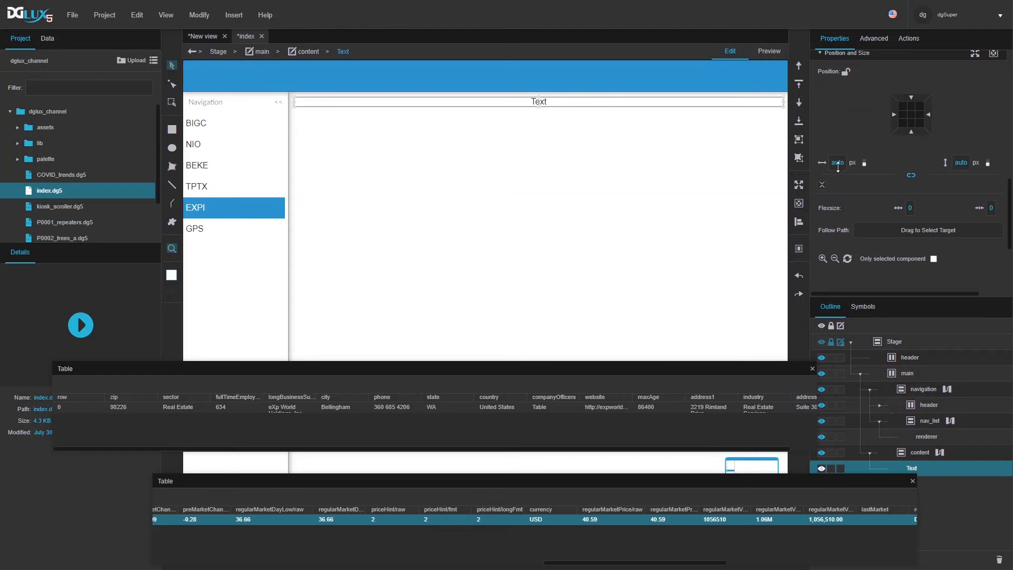
scroll(914, 184, "up", 10)
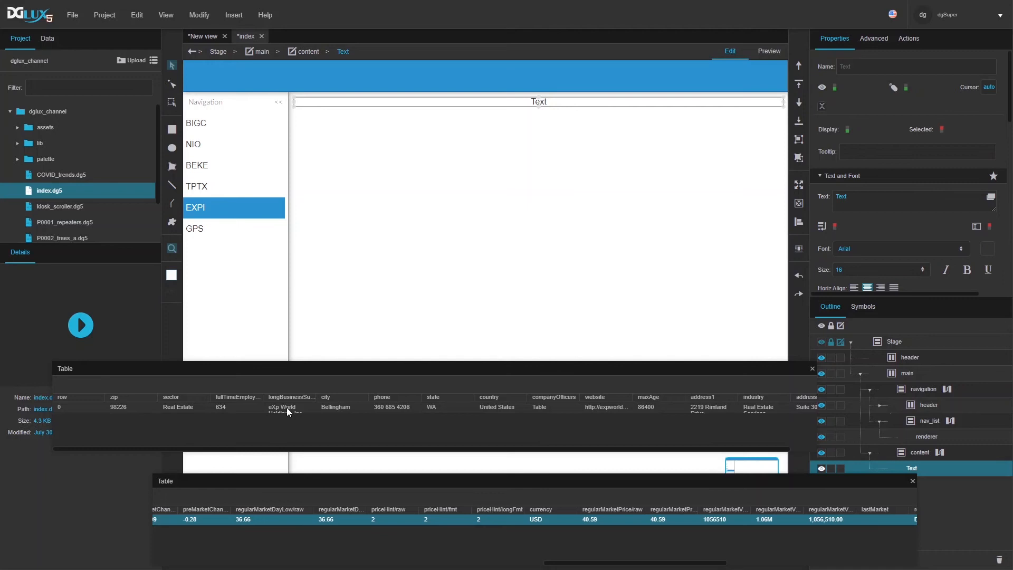
Step: Bind the longBusinessSummary value from the profile table to the Text element
left_click_drag(318, 397, 374, 401)
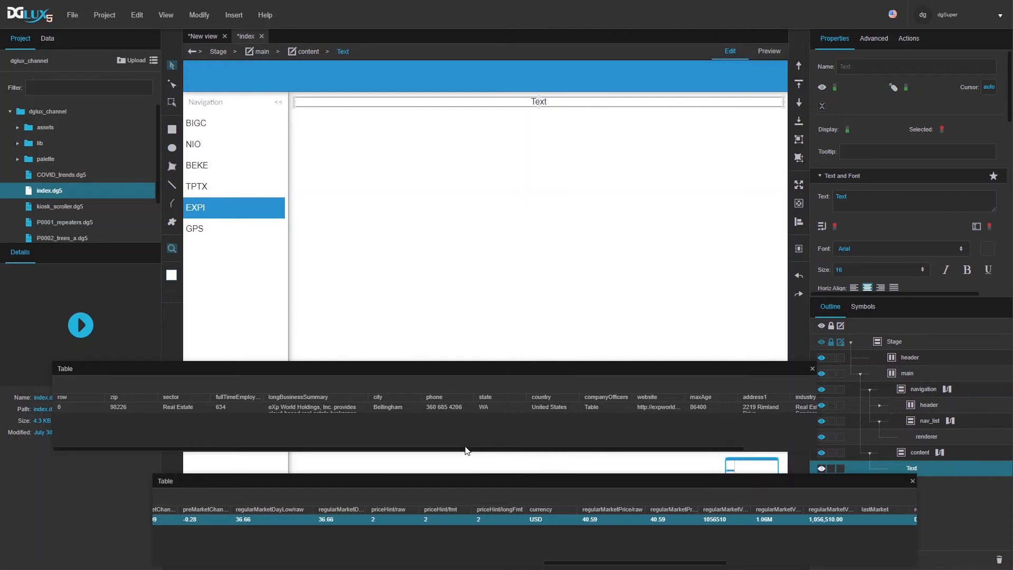
left_click_drag(465, 449, 576, 458)
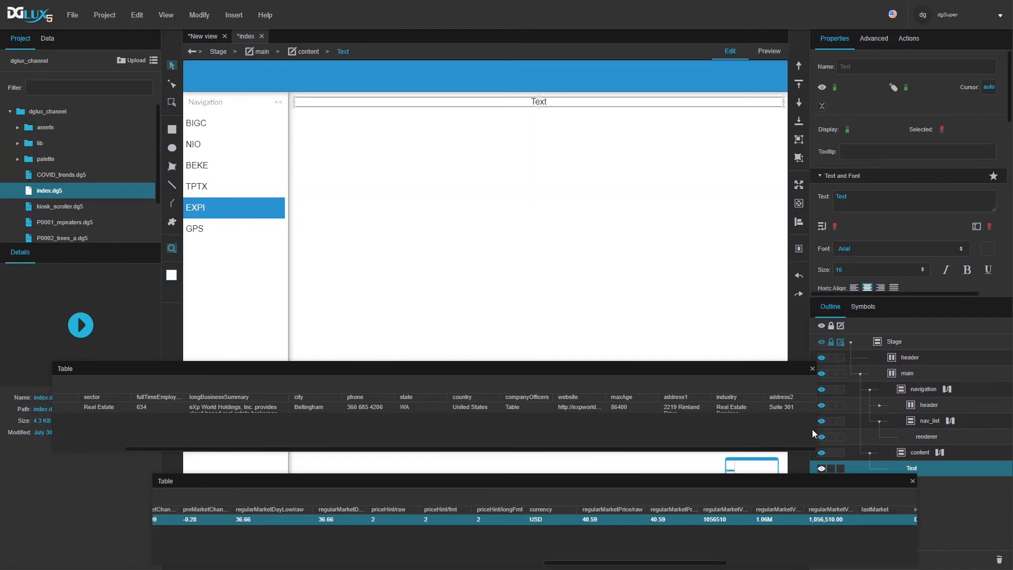
left_click_drag(817, 426, 985, 427)
left_click_drag(844, 398, 881, 399)
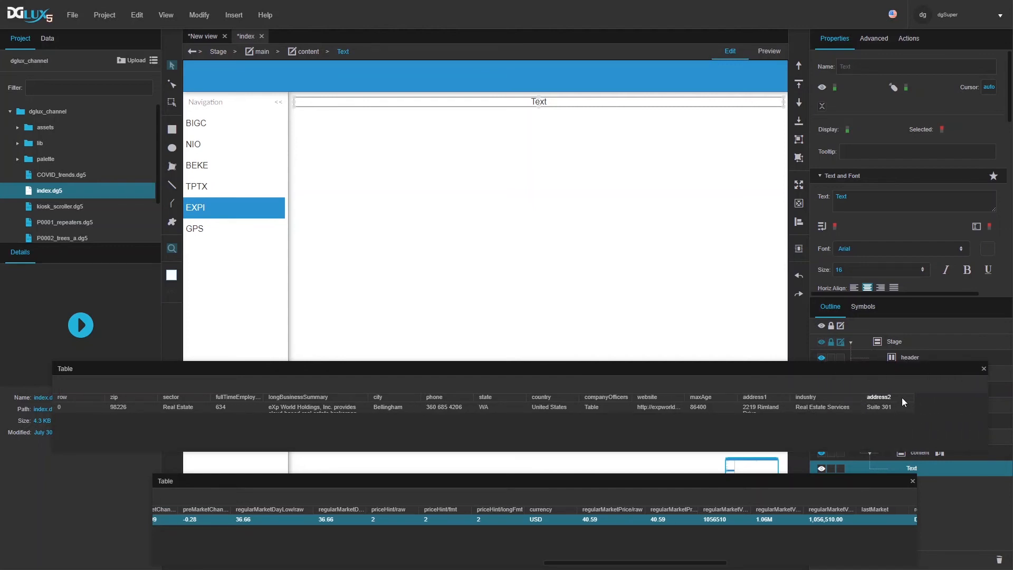
left_click_drag(793, 398, 818, 399)
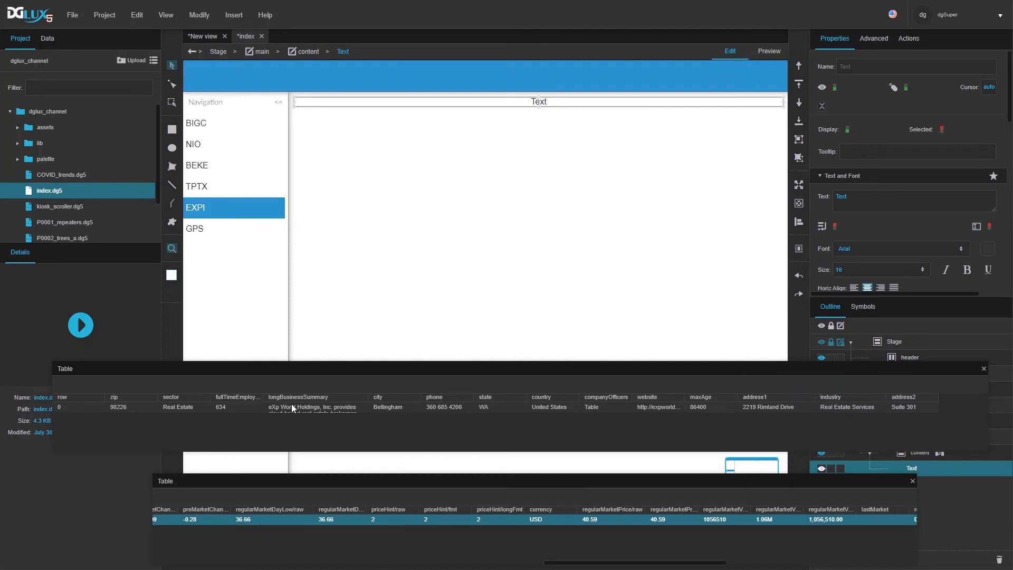
left_click_drag(277, 405, 854, 199)
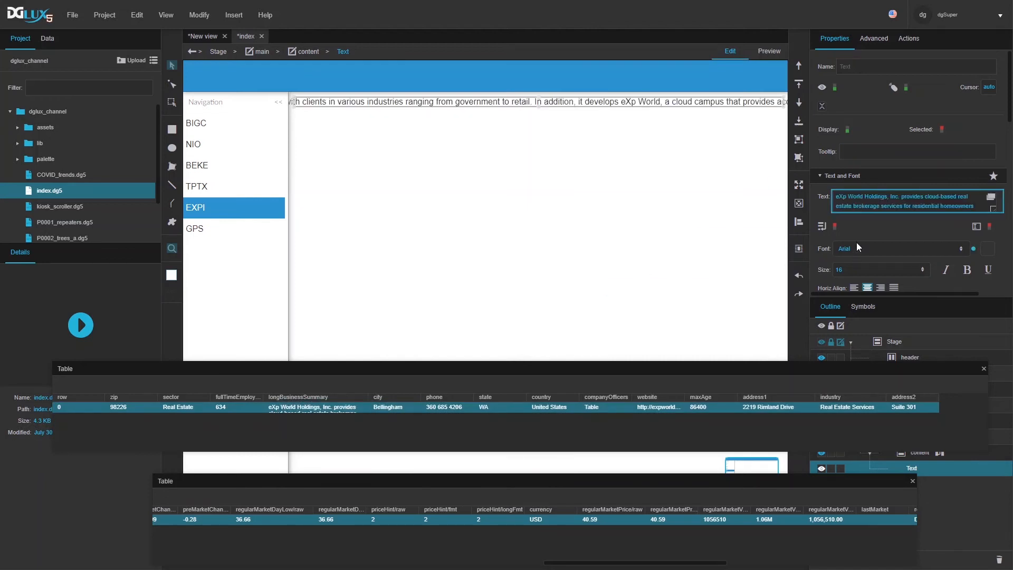
Step: Make the summary text word-wrap, left-aligned, at font size 14
scroll(856, 242, "down", 2)
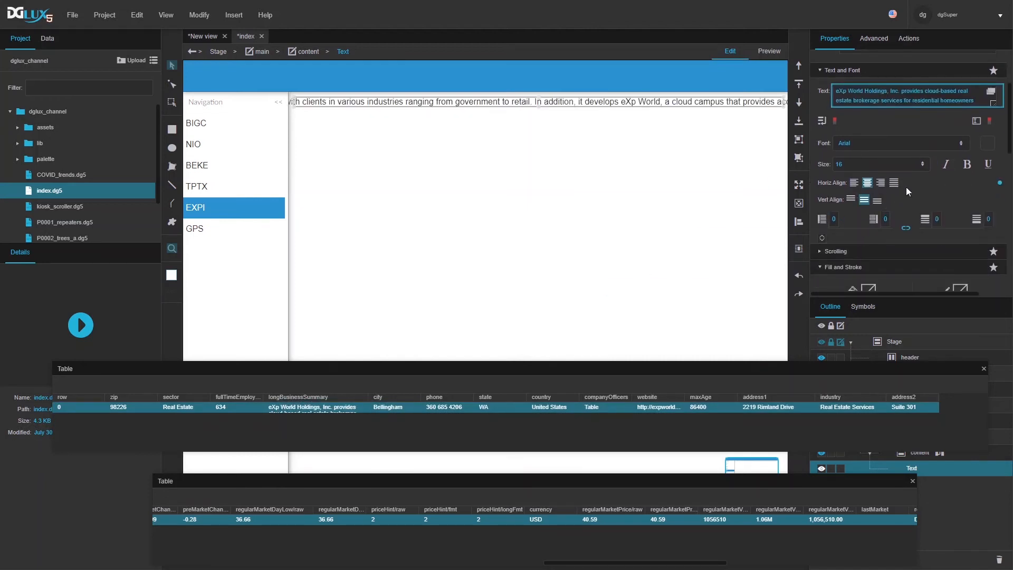
scroll(907, 187, "down", 1)
scroll(952, 109, "up", 2)
left_click(834, 174)
left_click(868, 194)
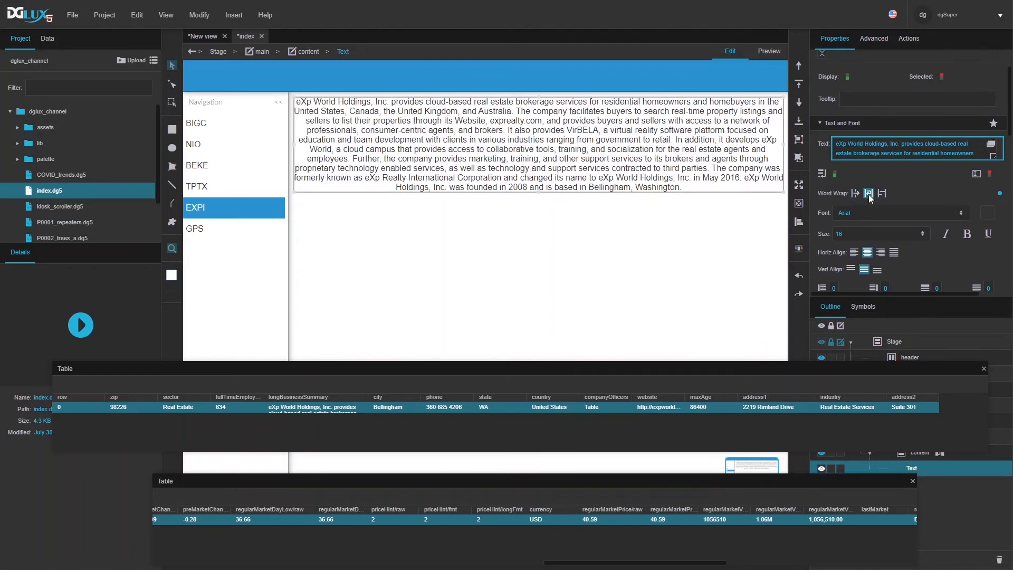
left_click(854, 252)
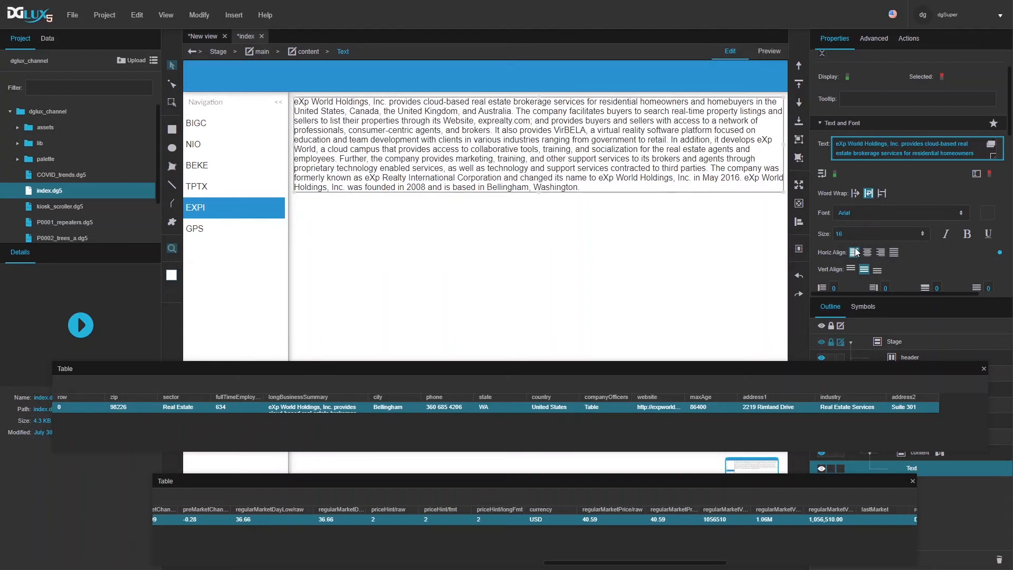
left_click(856, 233)
type("14")
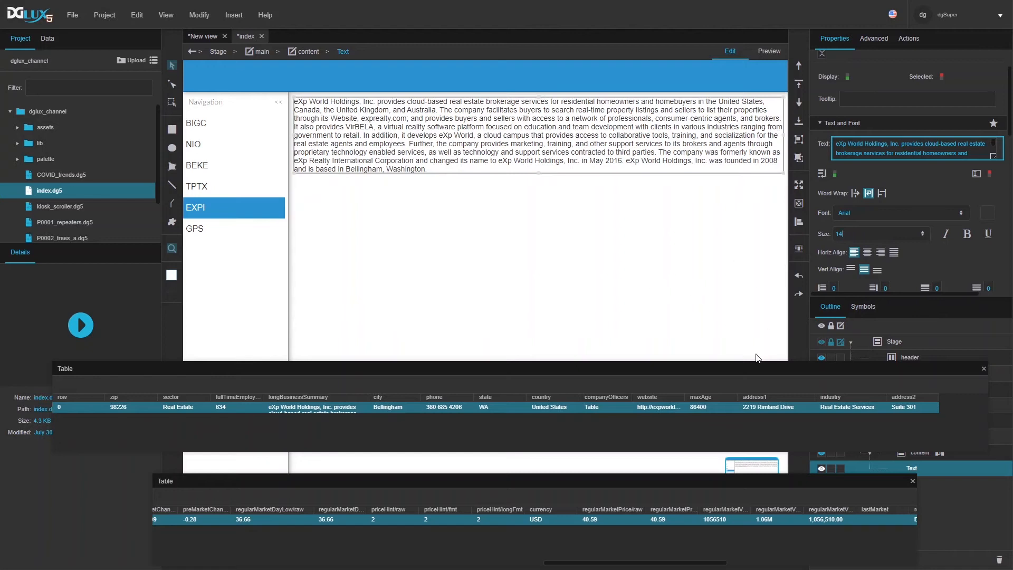
left_click_drag(822, 368, 596, 346)
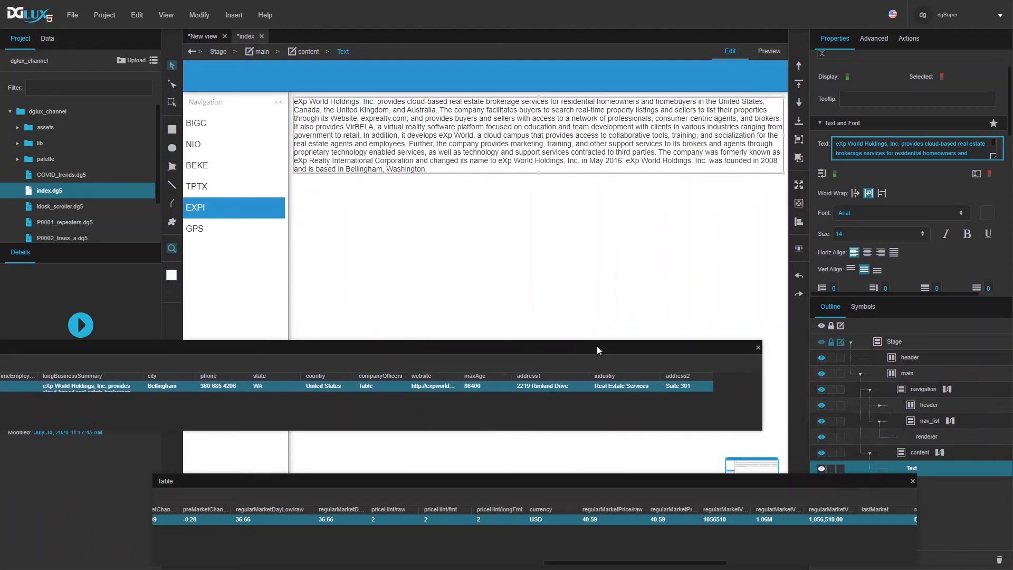
Step: Insert a new Text element and set content's vertical gap to 20
right_click(907, 452)
mouse_move(908, 347)
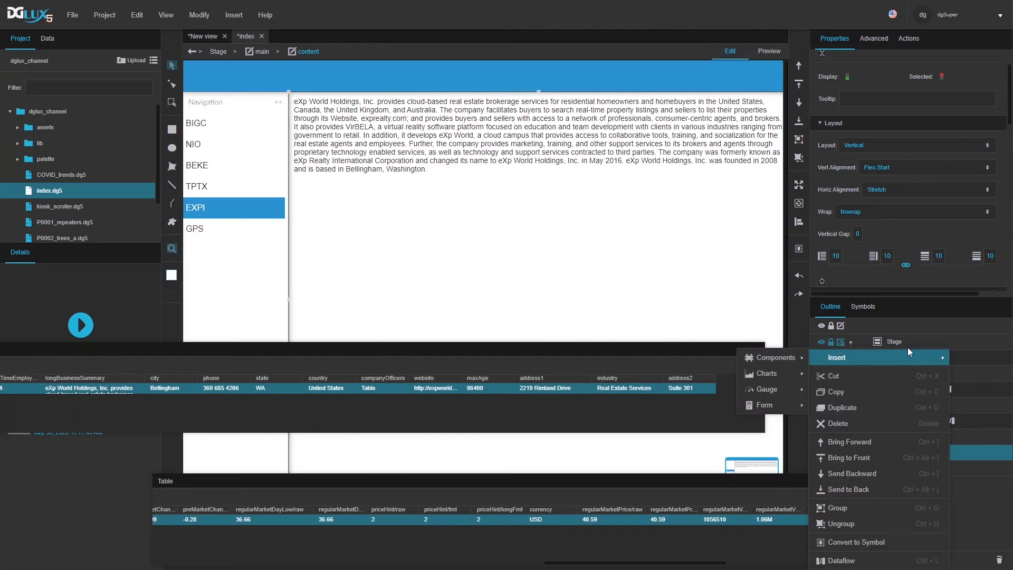
mouse_move(790, 360)
left_click(852, 293)
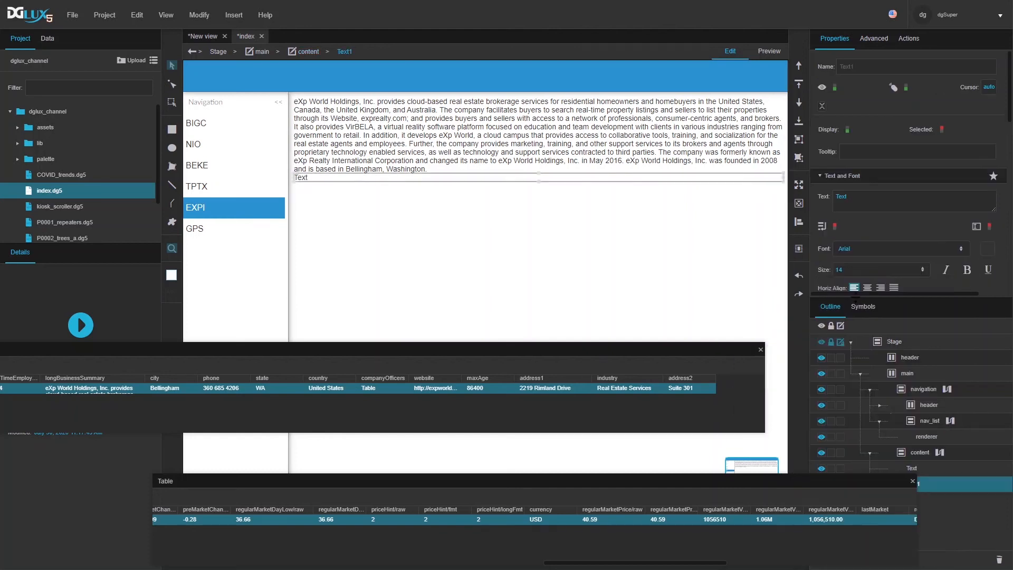
left_click(920, 452)
scroll(878, 188, "down", 3)
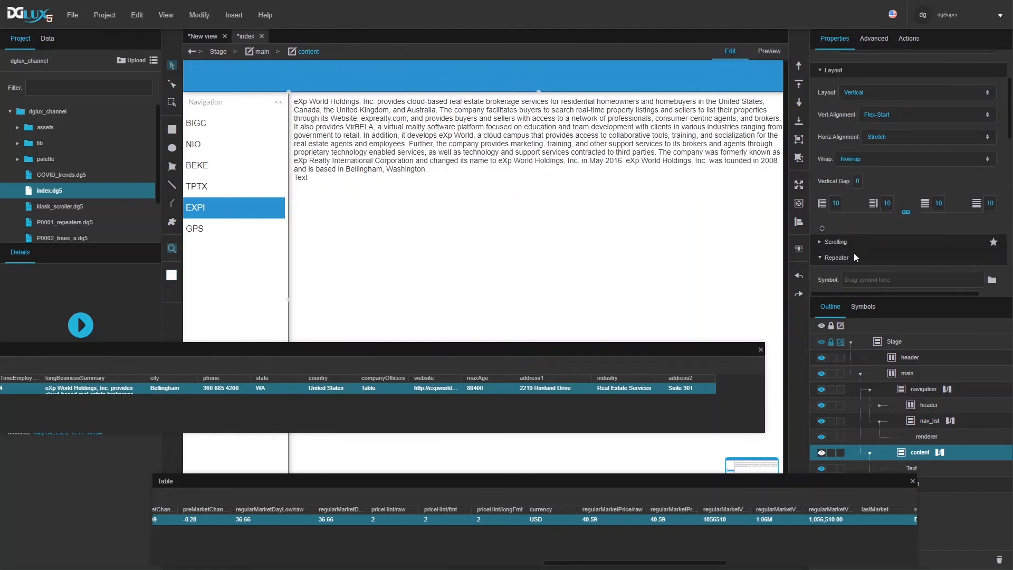
double_click(858, 181)
type("20")
key("Return")
left_click_drag(901, 479, 850, 499)
left_click(916, 482)
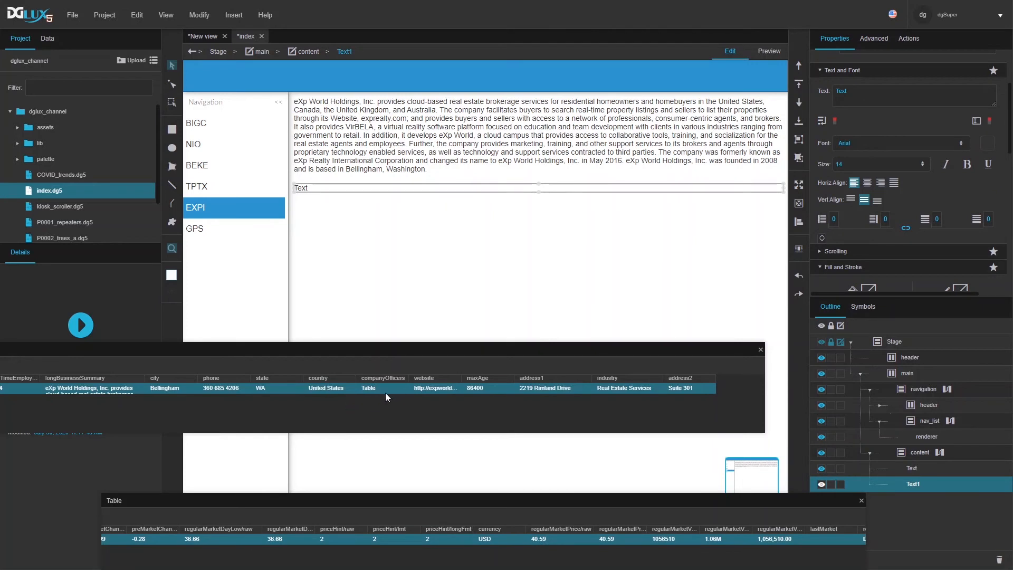
left_click_drag(424, 391, 879, 100)
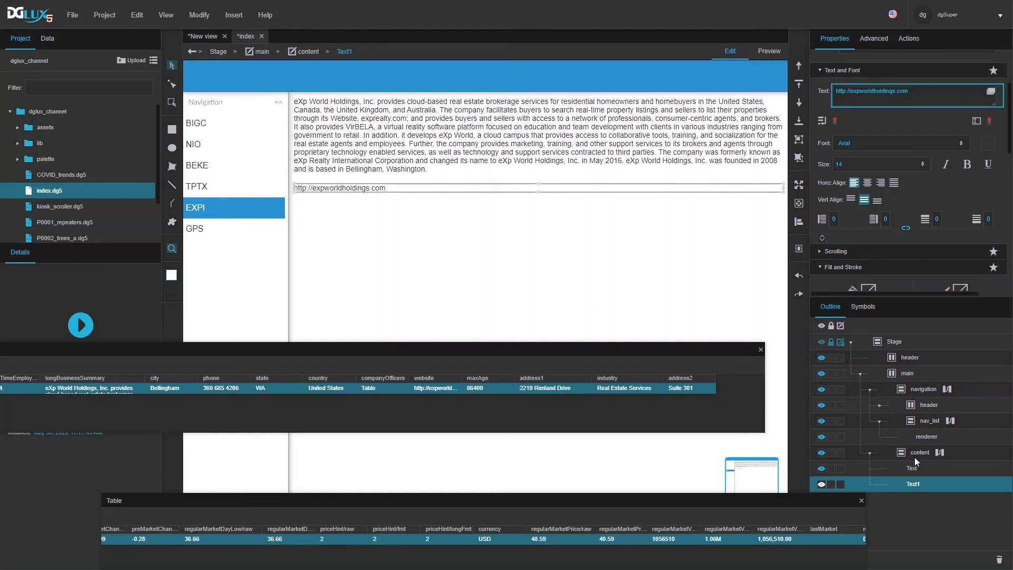
Step: Duplicate Text1 as Text2 with Ctrl+D
left_click(891, 453)
left_click(870, 452)
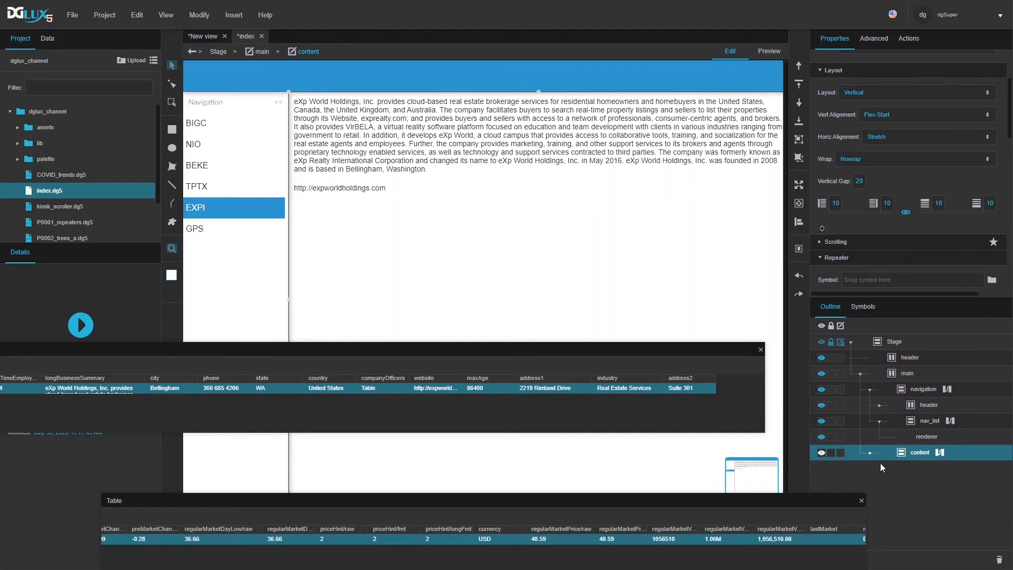
left_click_drag(750, 501, 714, 459)
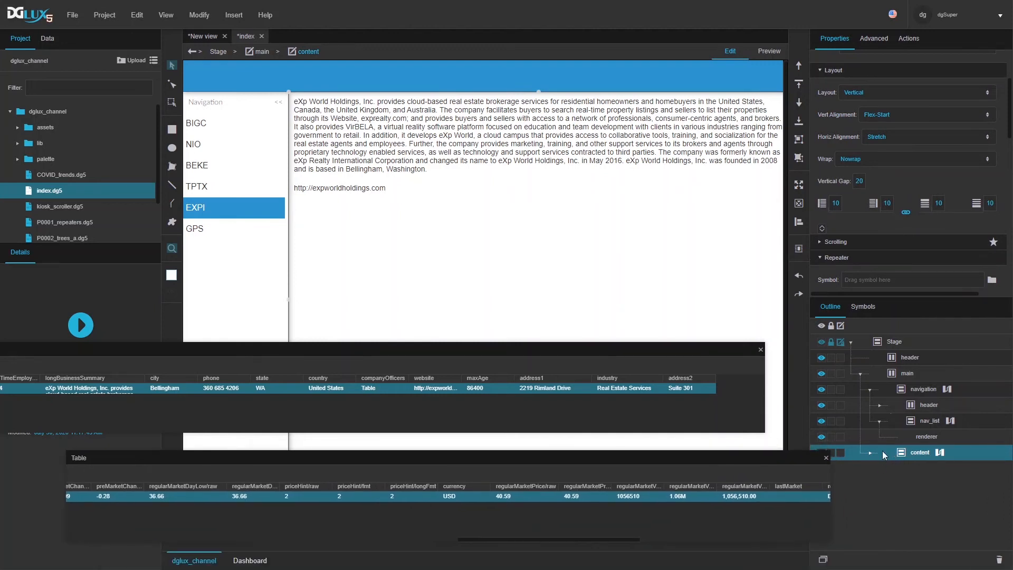
left_click(904, 484)
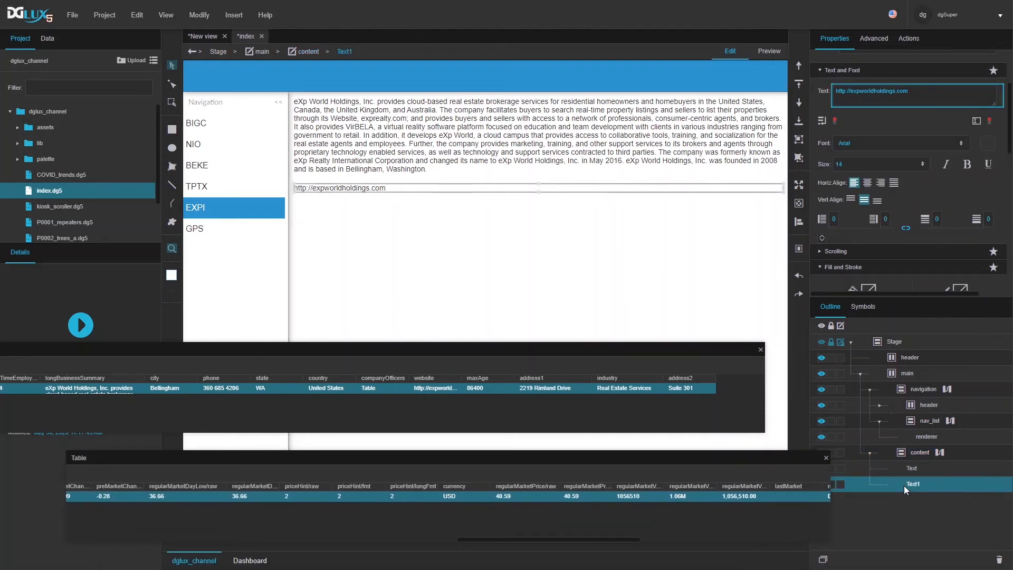
key("ctrl+d")
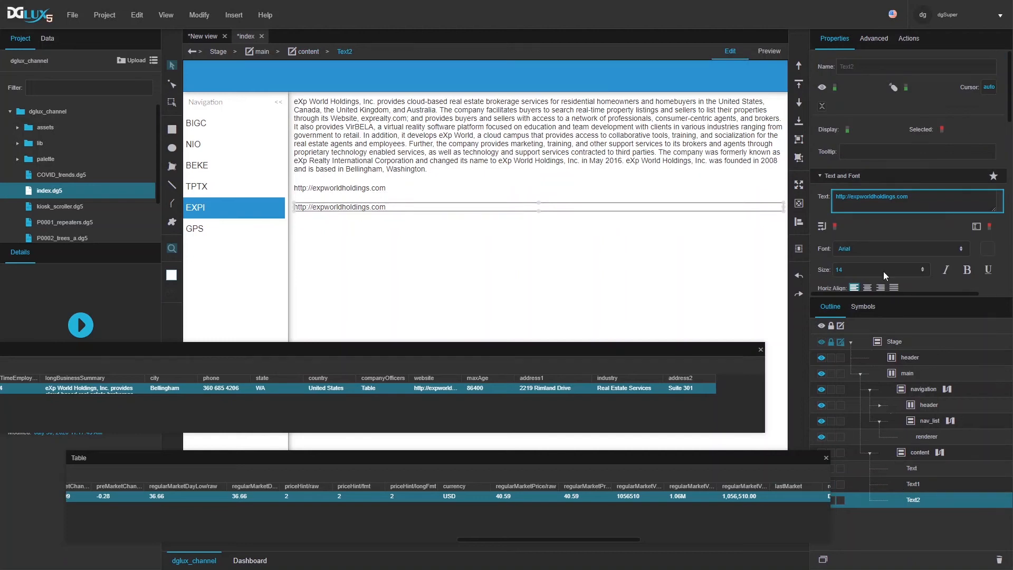
Step: Add a Concatenate block to Text2's dataflow
right_click(921, 497)
left_click(924, 563)
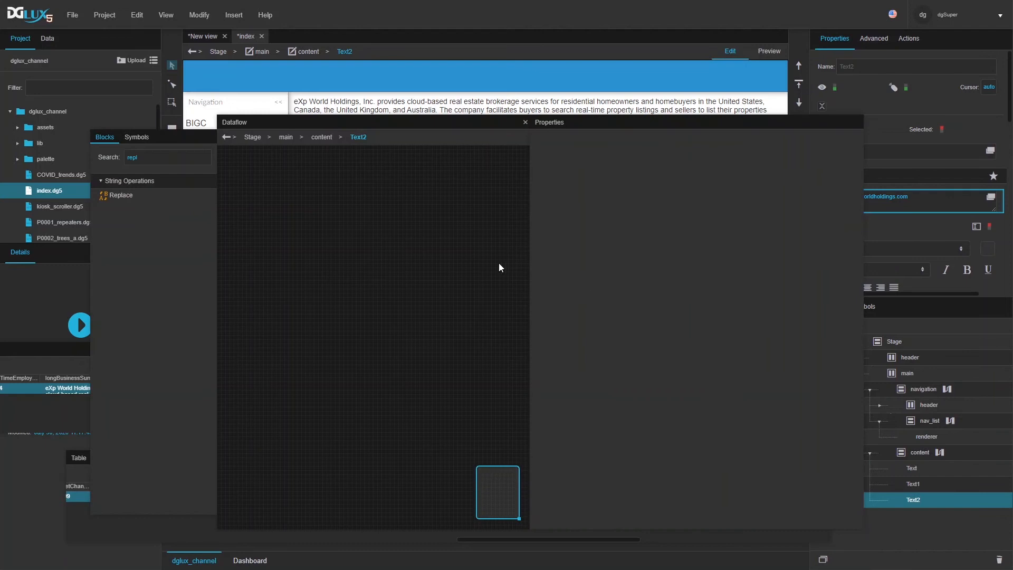
left_click_drag(525, 534, 599, 303)
double_click(184, 157)
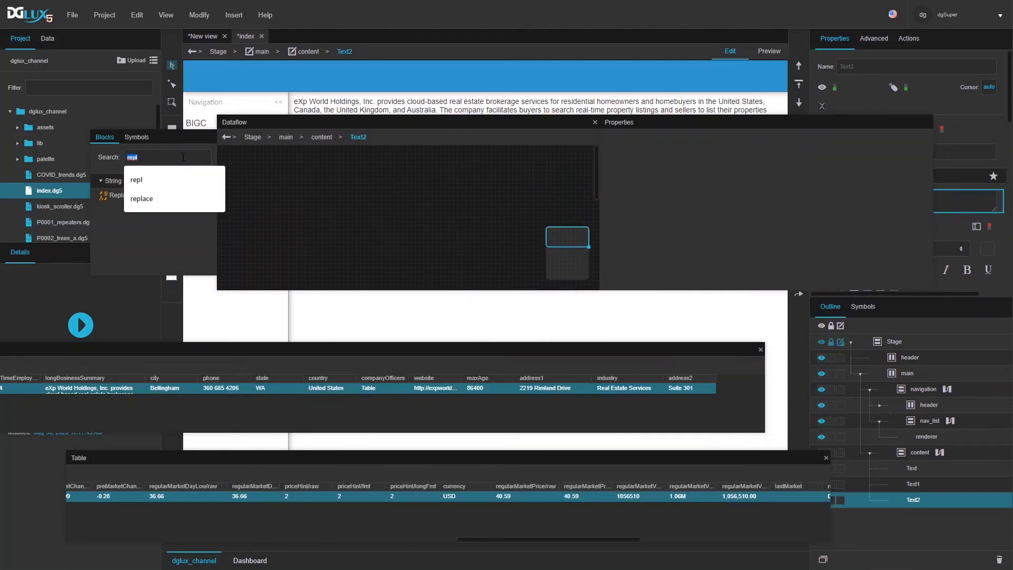
type("con")
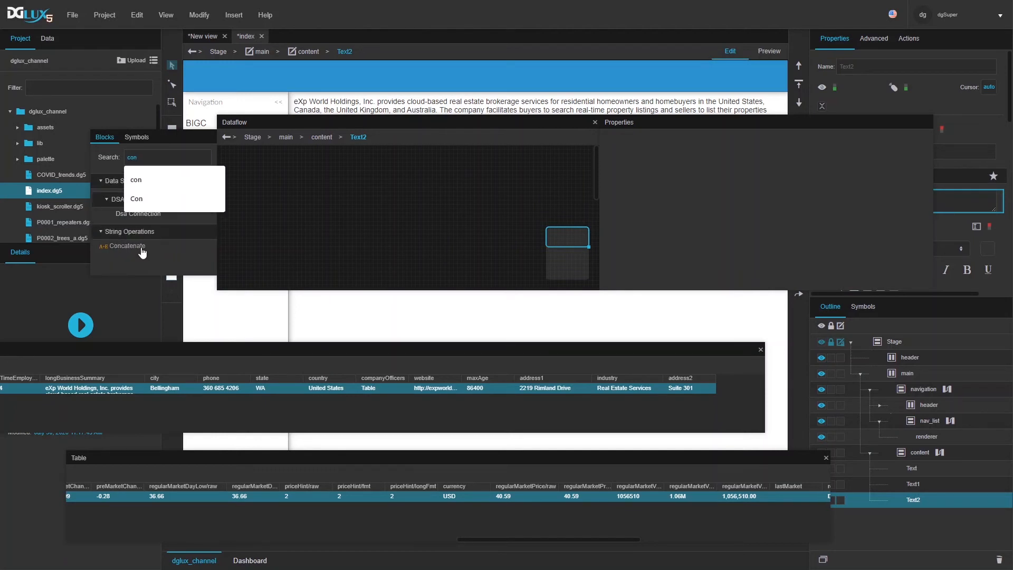
left_click_drag(148, 249, 257, 165)
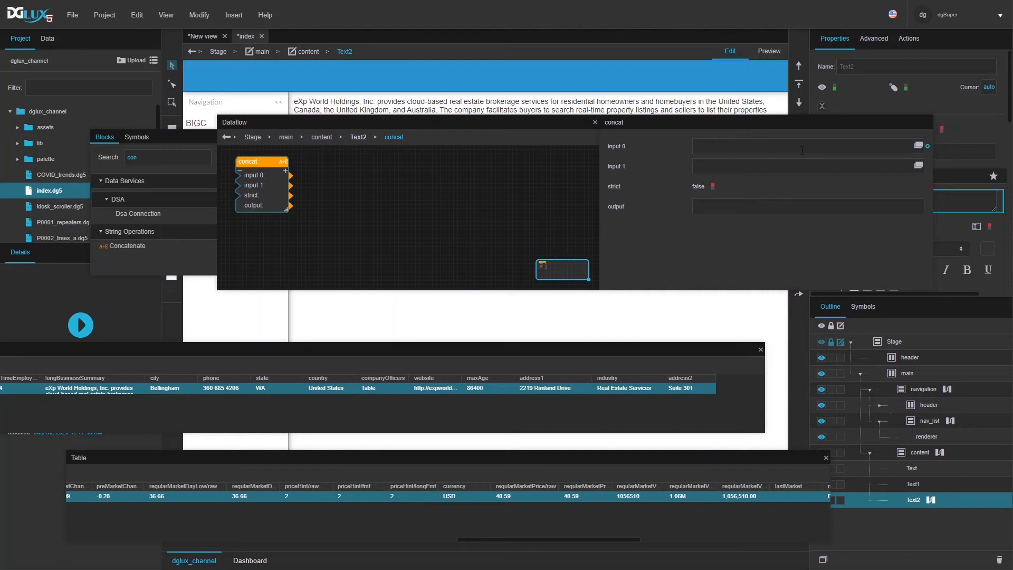
Step: Set the concat block's label input to 'Market open: $'
left_click(775, 144)
type("Market open:")
left_click(285, 171)
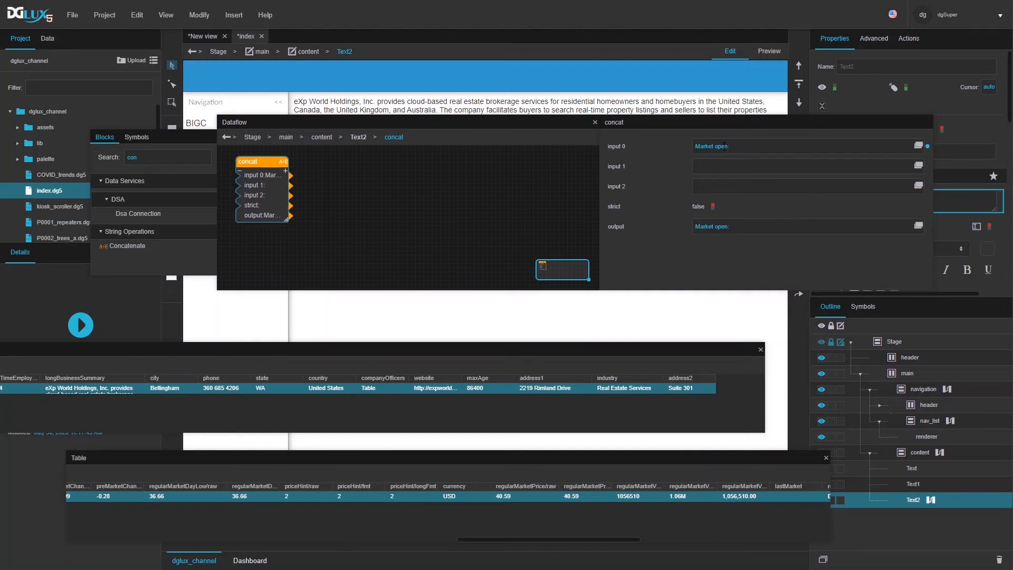
type("$")
left_click(241, 171)
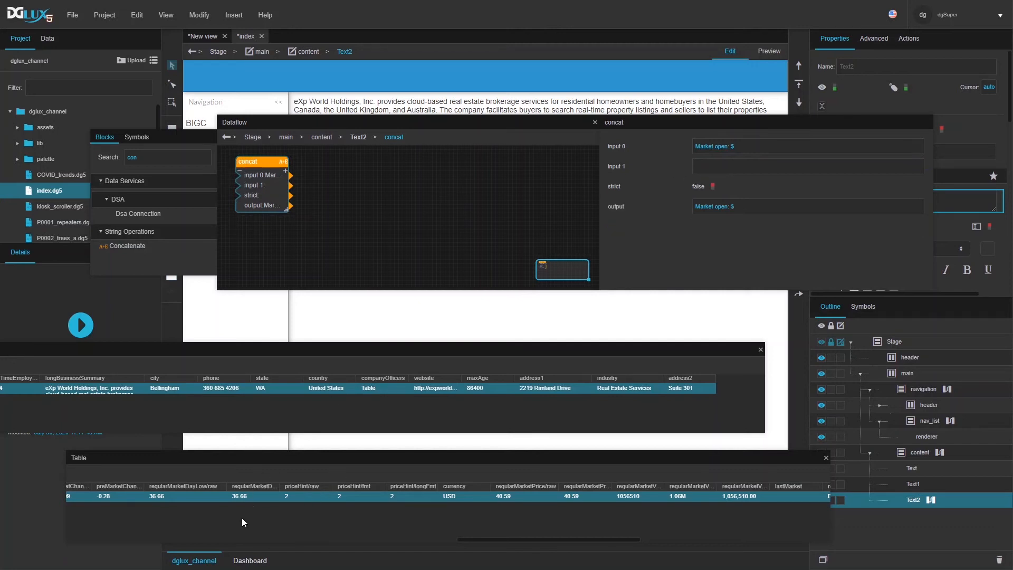
Step: Bind regularMarketOpen/raw (37) to concat input 1 and wire the output to Text2's text
left_click_drag(492, 541, 109, 539)
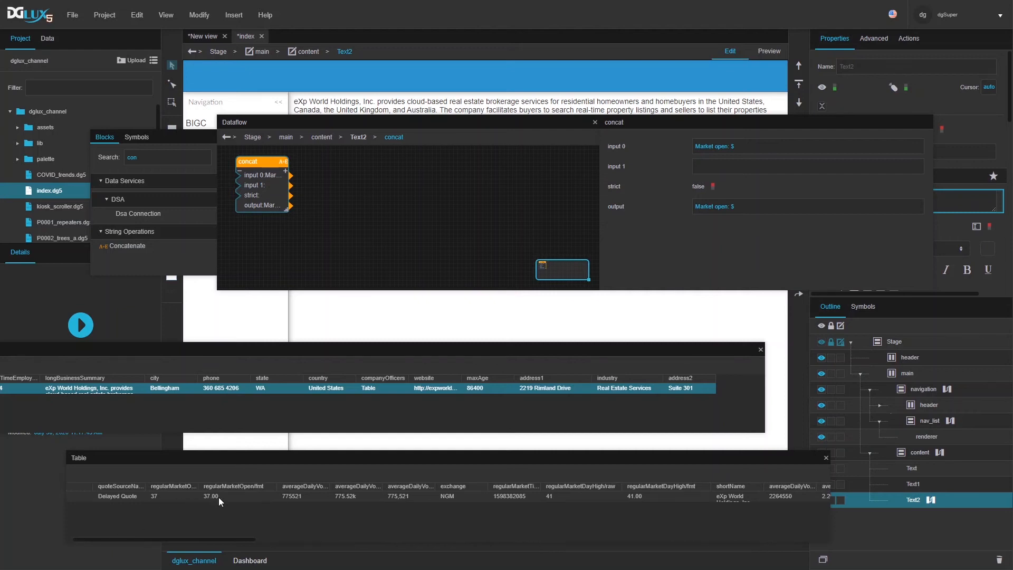
left_click_drag(201, 489, 222, 489)
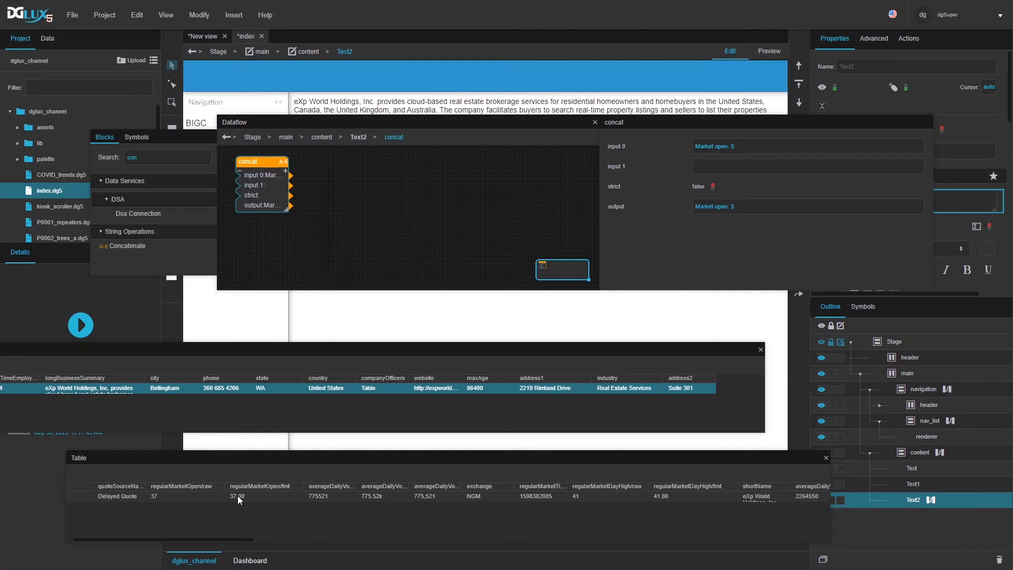
left_click(157, 495)
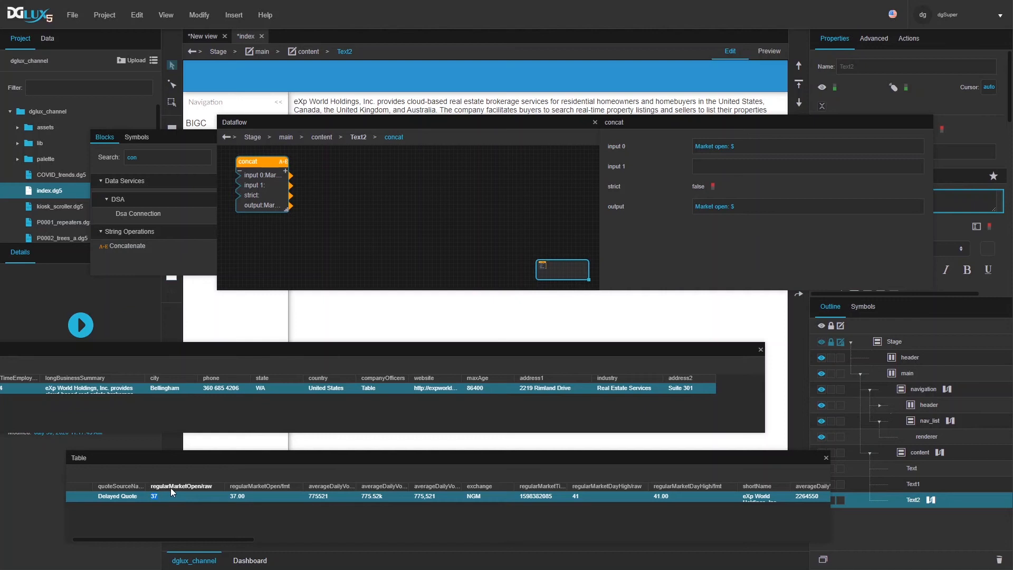
left_click_drag(173, 498, 731, 168)
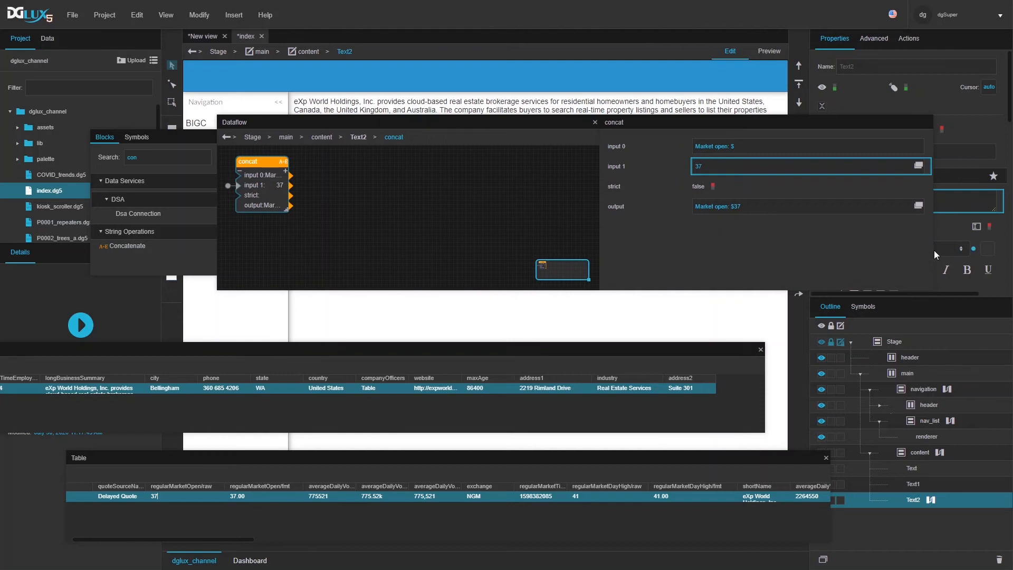
left_click_drag(933, 250, 771, 250)
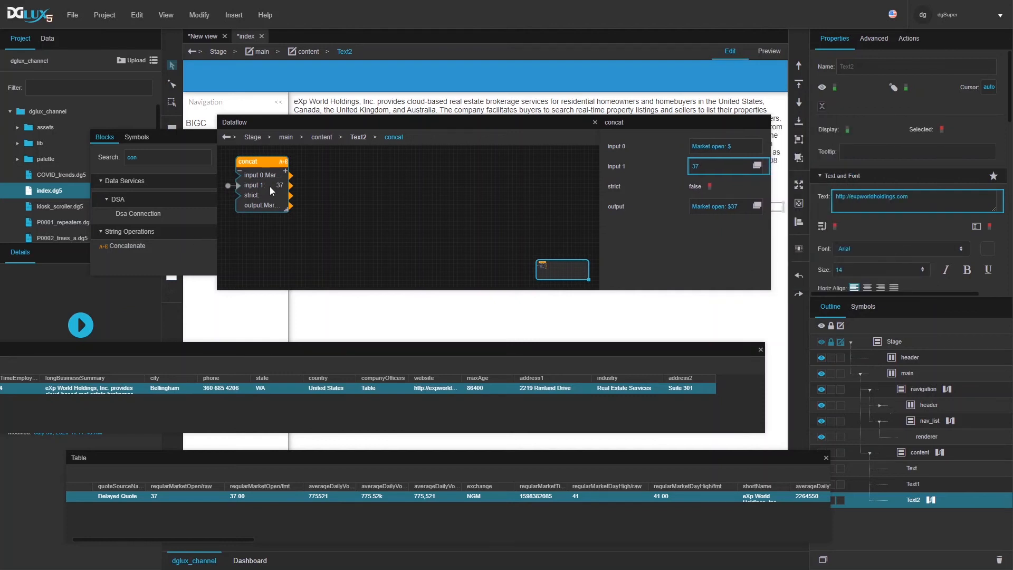
left_click_drag(290, 205, 860, 205)
Step: Duplicate Text2 as Text3, relabel it 'Day high' and bind the 41 day-high price to its concat
key("ctrl+d")
left_click_drag(491, 123, 480, 8)
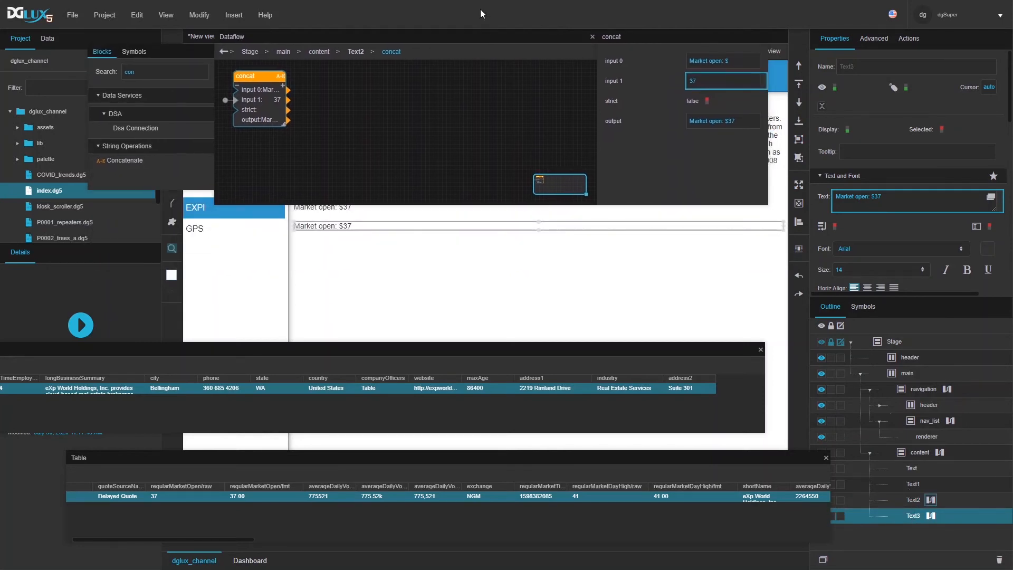
left_click(318, 146)
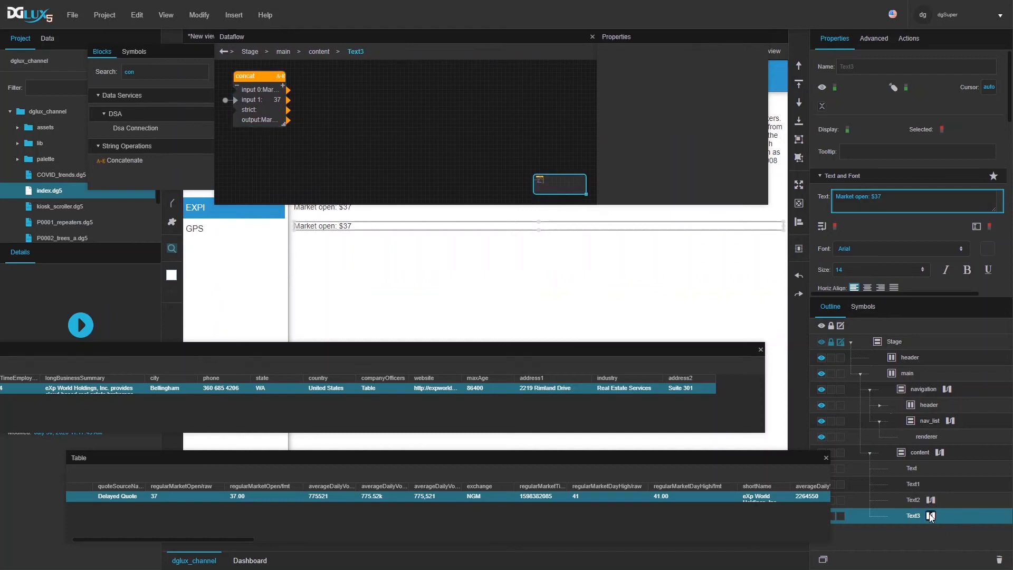
left_click(280, 116)
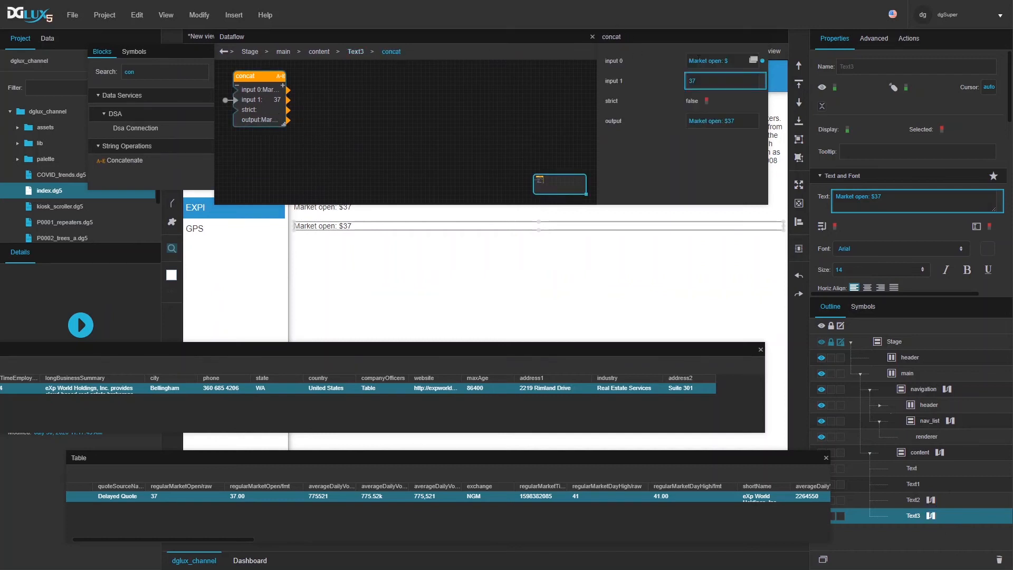
left_click_drag(721, 60, 660, 57)
type("Day high")
left_click(585, 494)
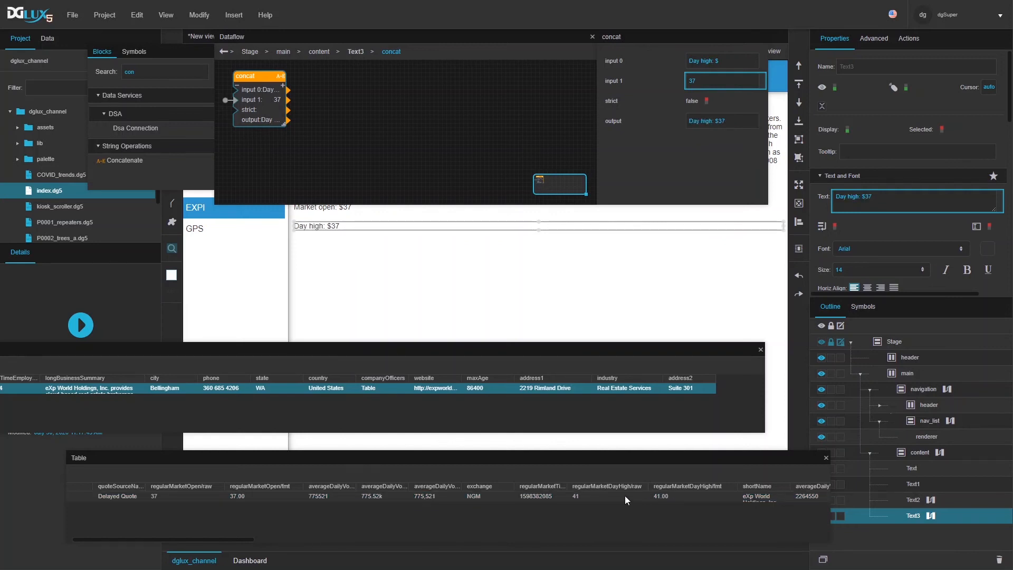
left_click_drag(593, 496, 259, 101)
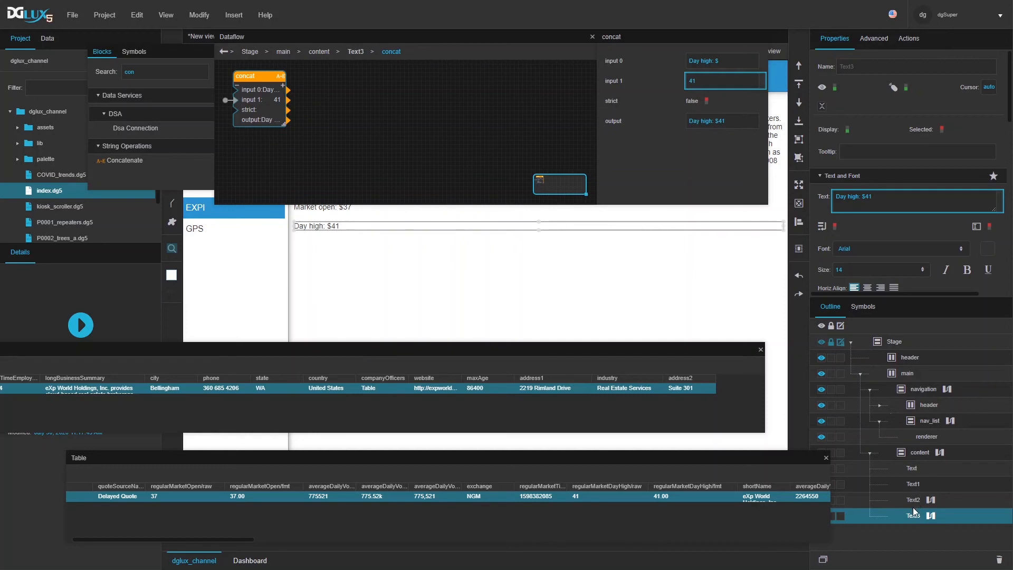
Step: Duplicate Text3 as Text4 and bind its concat input 1 to the 36.66 table value
key("ctrl+d")
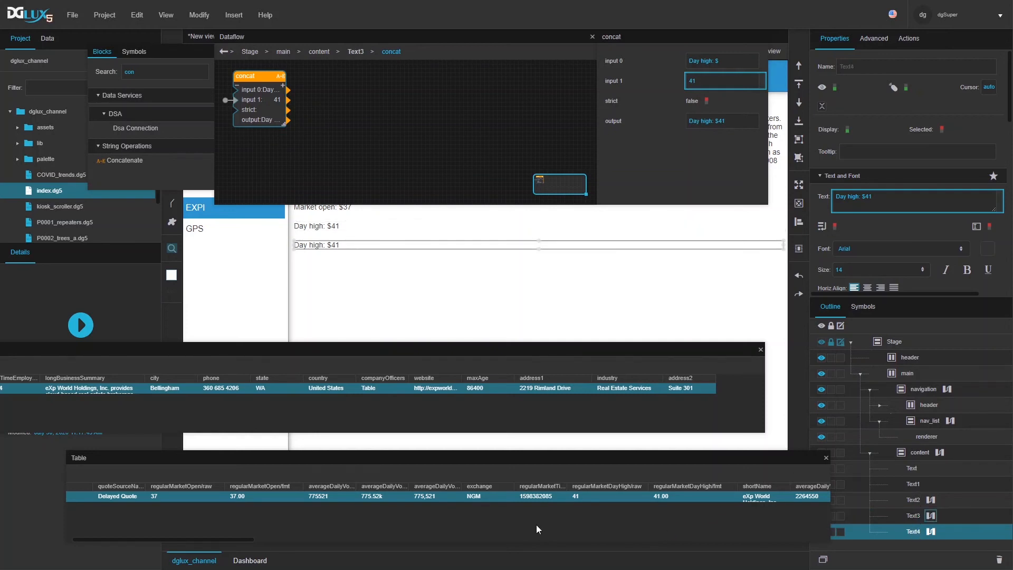
left_click_drag(205, 536, 401, 550)
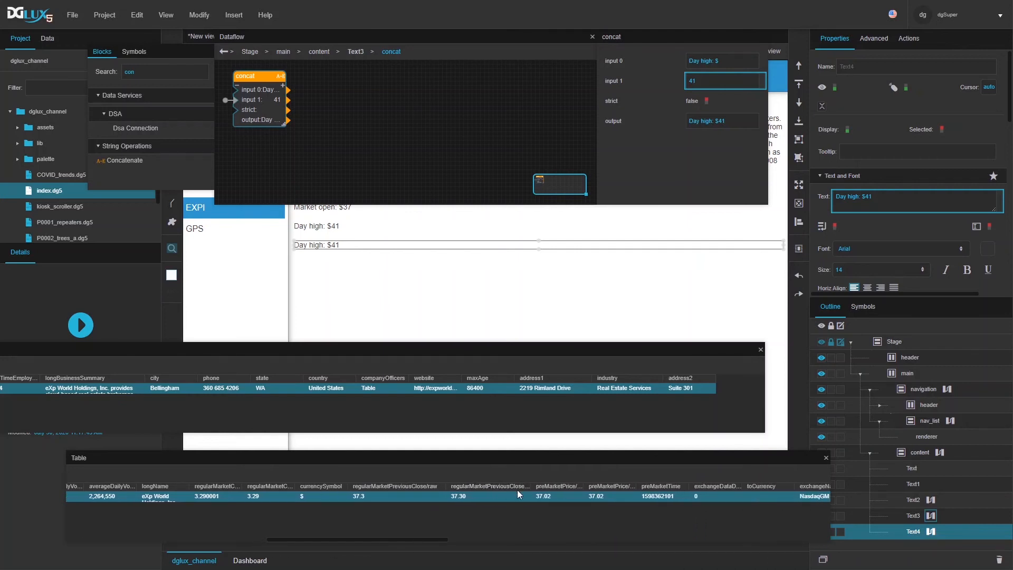
left_click_drag(288, 539, 372, 542)
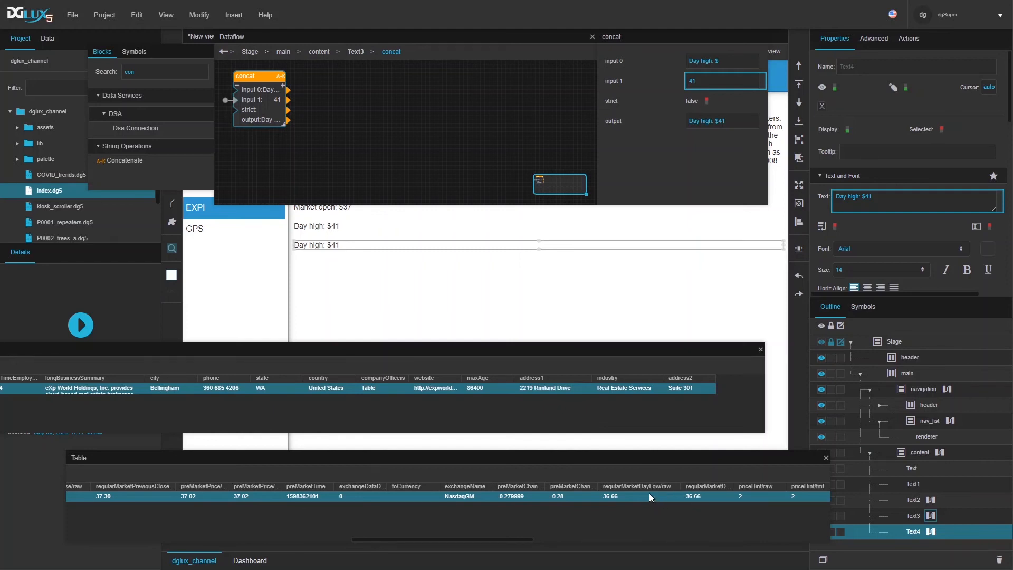
left_click_drag(694, 498, 604, 527)
left_click(931, 531)
left_click(247, 101)
left_click_drag(628, 498, 702, 82)
Step: Duplicate Text4 as Text5 and bind its concat input 1 to the 40.59 table value
key("ctrl+d")
left_click_drag(352, 537, 451, 546)
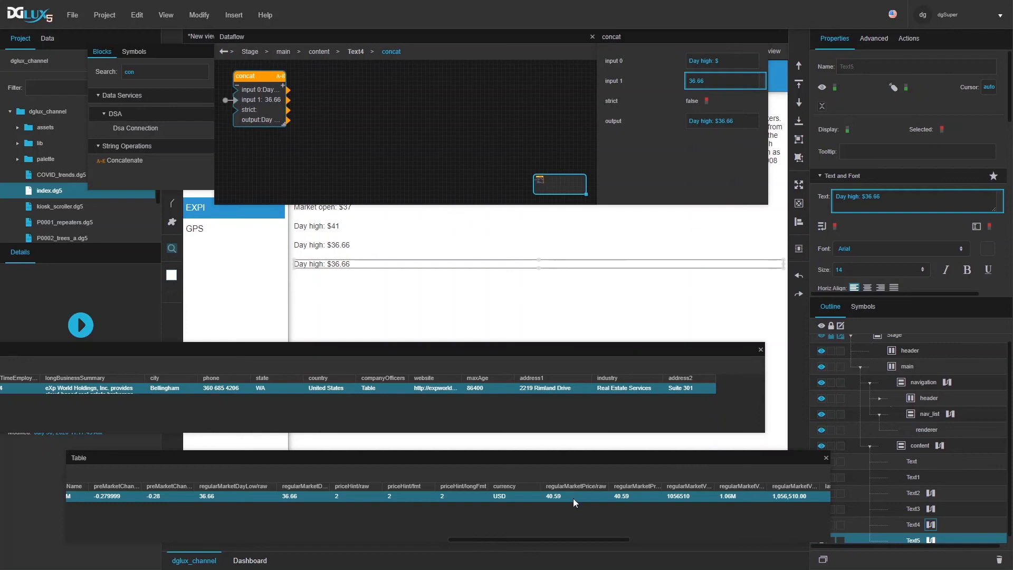
left_click(931, 541)
left_click(261, 119)
left_click_drag(570, 494, 709, 80)
left_click_drag(575, 37, 579, 51)
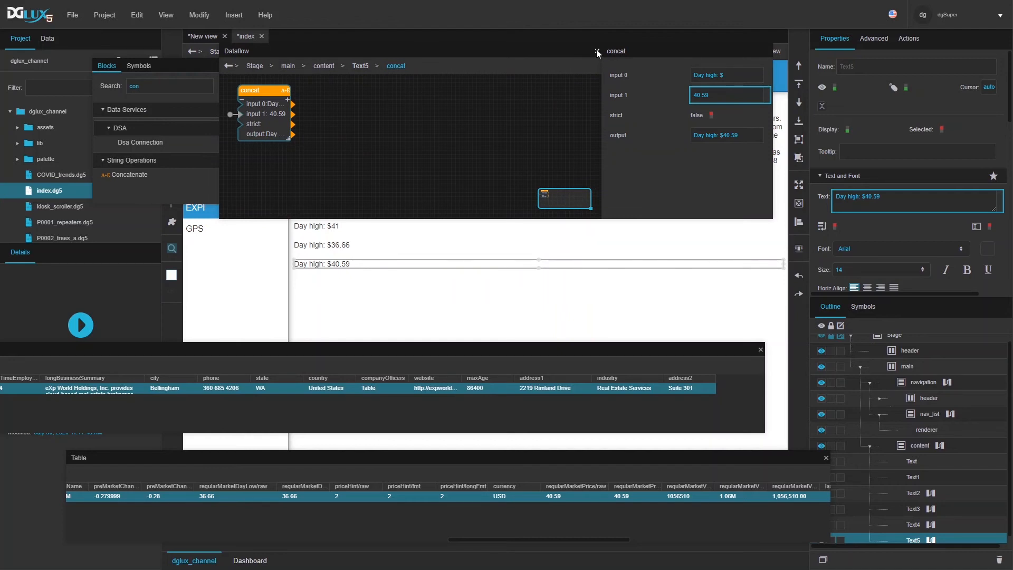
Step: Close the label's Dataflow and both data tables, and bring up the content group's Dataflow
left_click(597, 51)
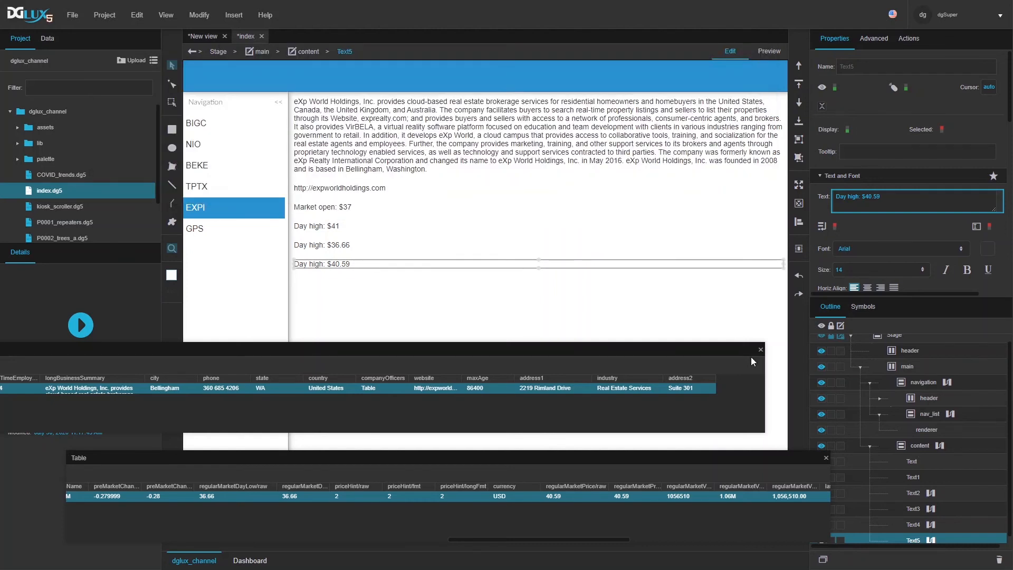
left_click(761, 350)
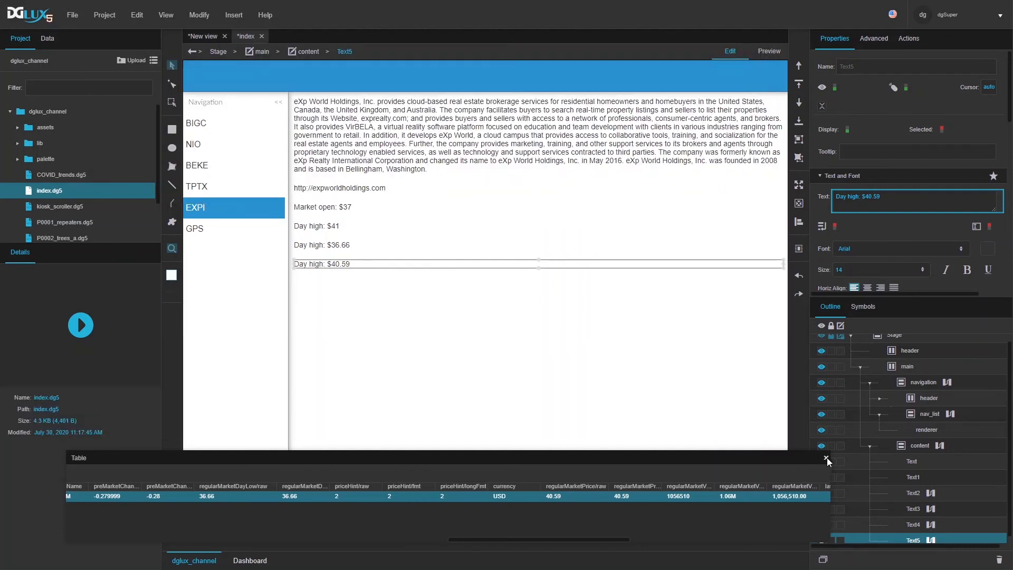
left_click(940, 445)
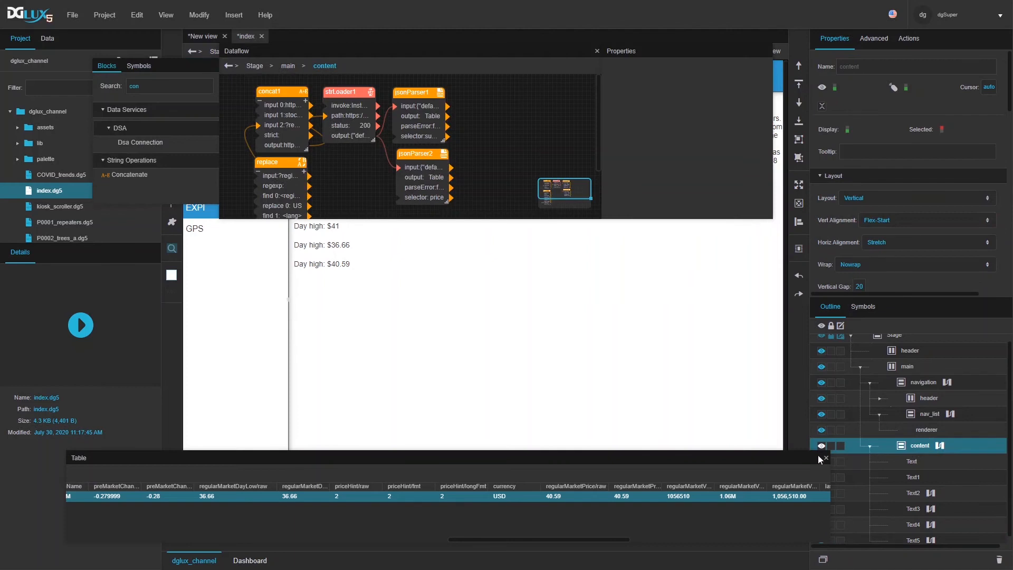
left_click(825, 458)
Step: Turn on autoRun for strLoader1 and pin its loading property as a binding
left_click(368, 114)
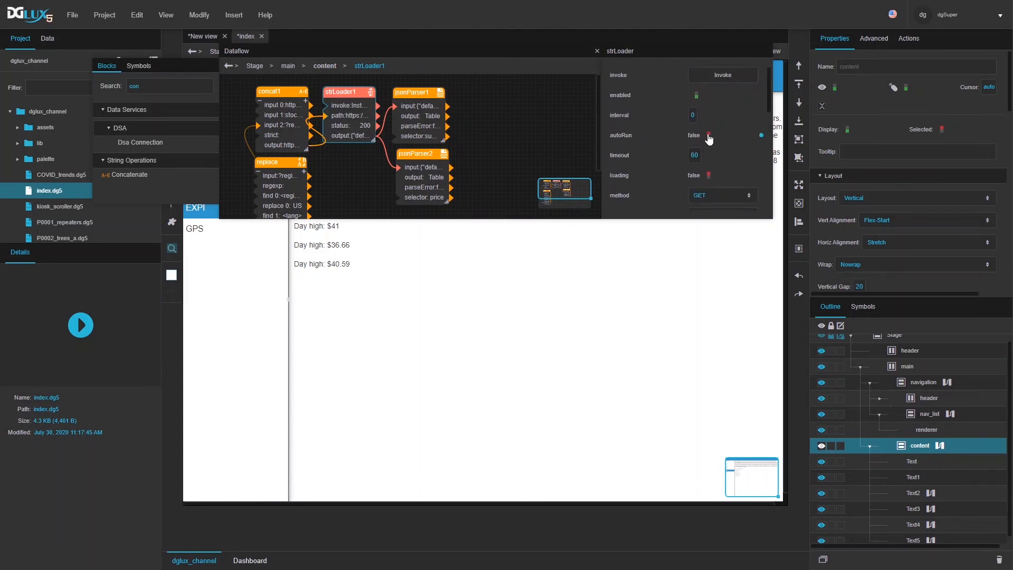
left_click(708, 136)
scroll(662, 115, "down", 5)
scroll(661, 115, "up", 5)
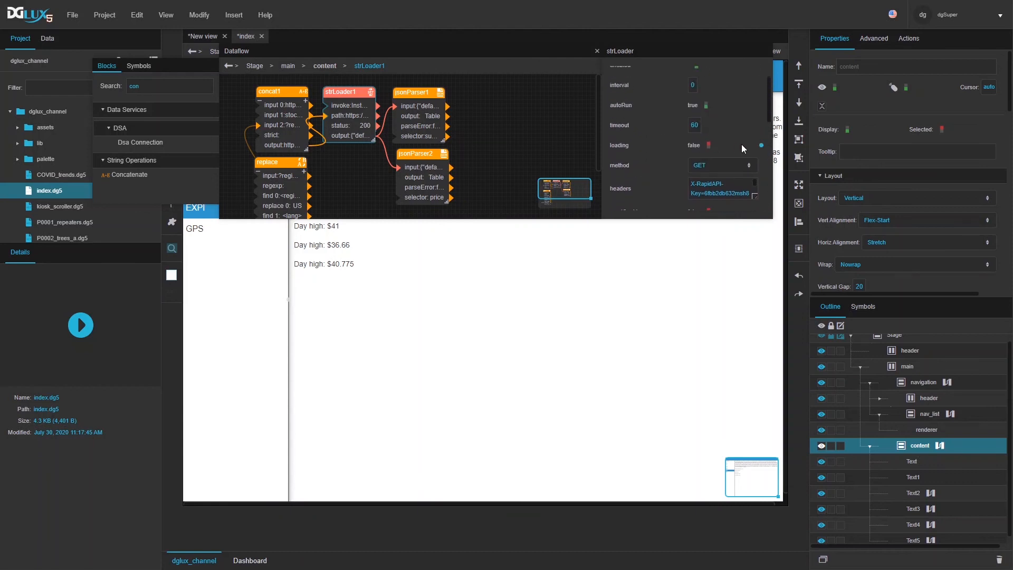
left_click(762, 147)
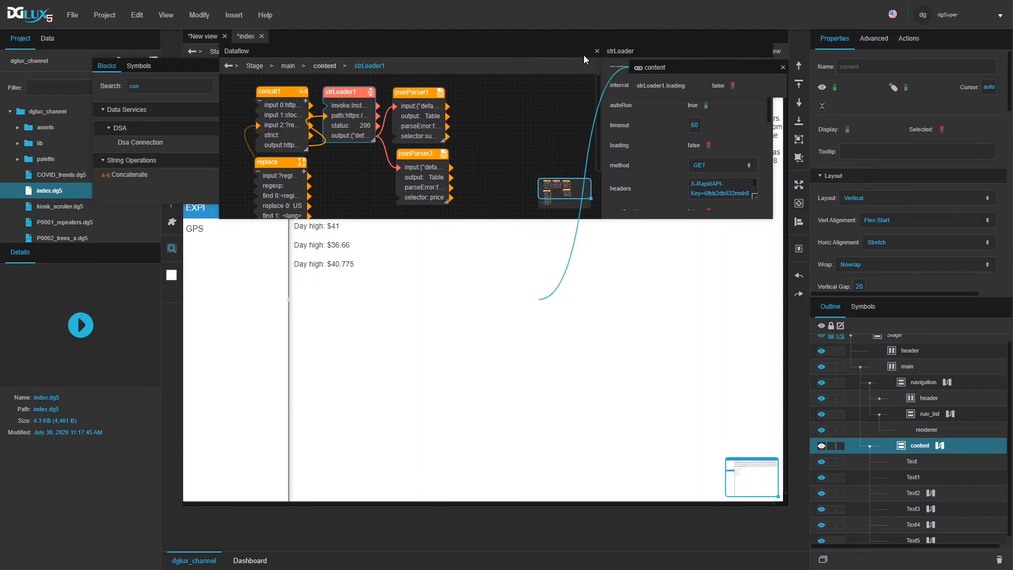
left_click(597, 52)
left_click_drag(692, 64, 221, 416)
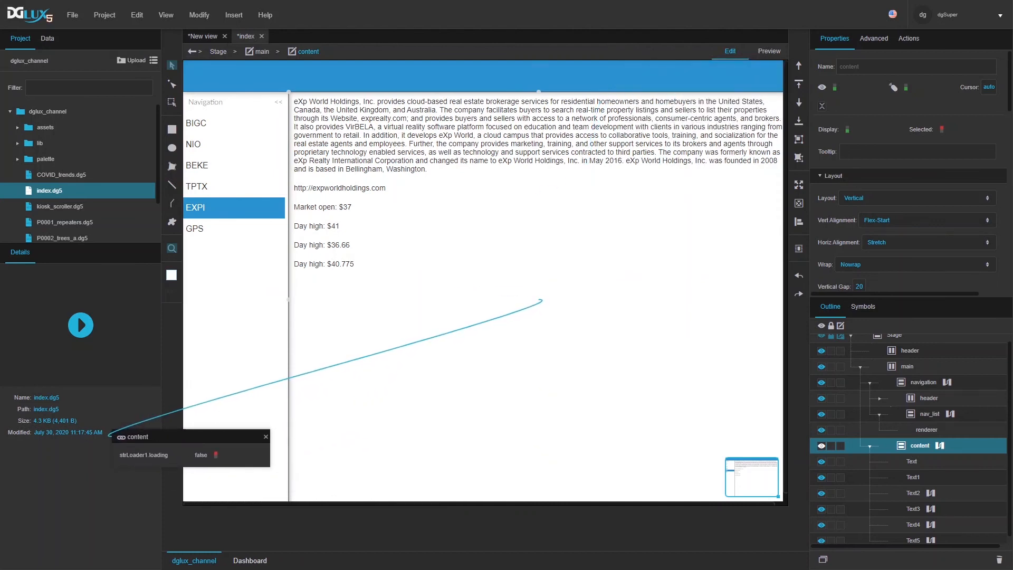
Step: Duplicate the Text1 website label, move the copy to the top, centre it and clear its text
left_click(907, 478)
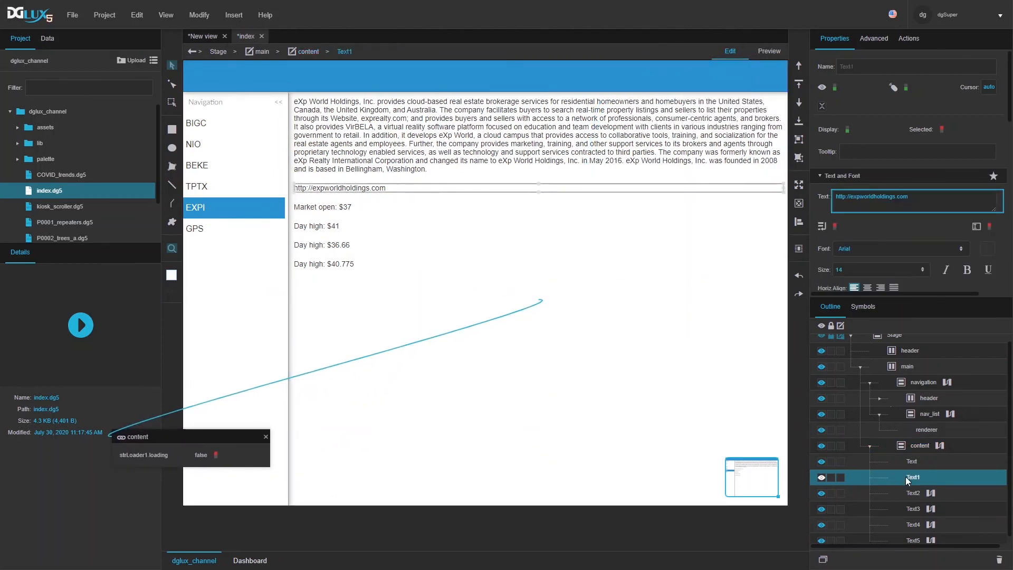
key("ctrl+d")
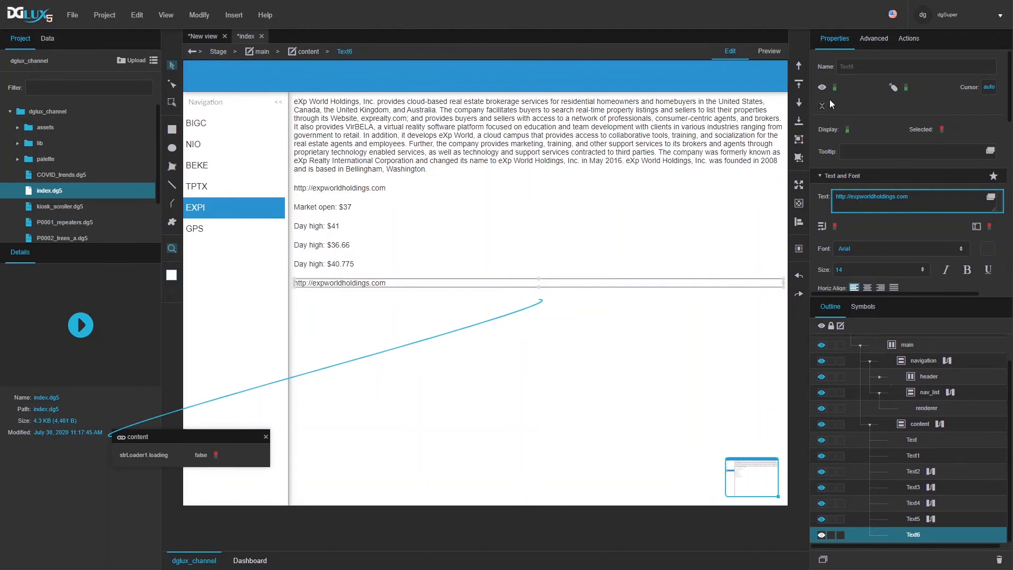
left_click(800, 83)
left_click(867, 288)
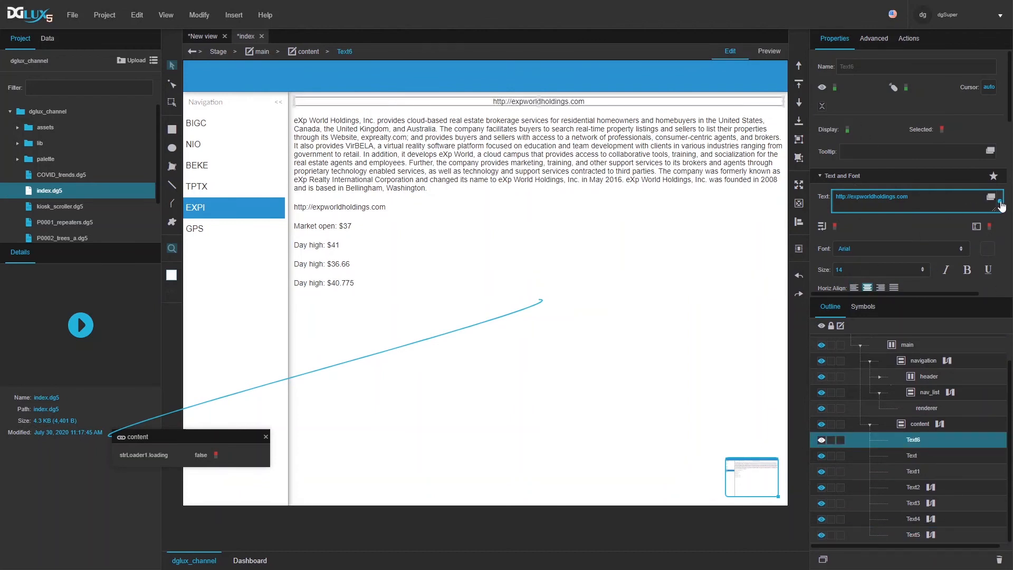
left_click(1000, 203)
left_click(969, 221)
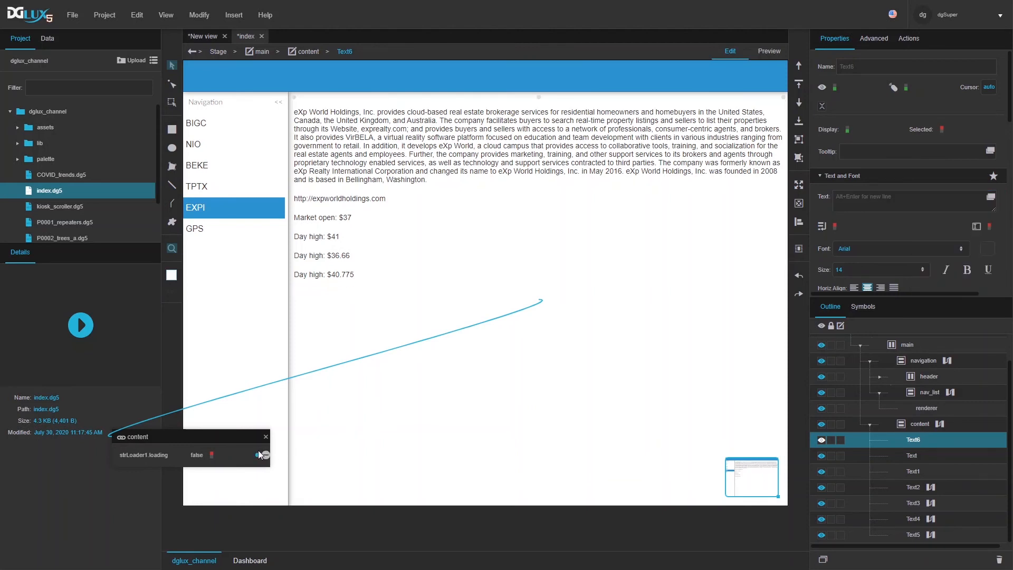
Step: Bind the label to strLoader1.loading as a bool: 'Loading....' when true, 'Load complete.' by default
left_click_drag(257, 455, 934, 203)
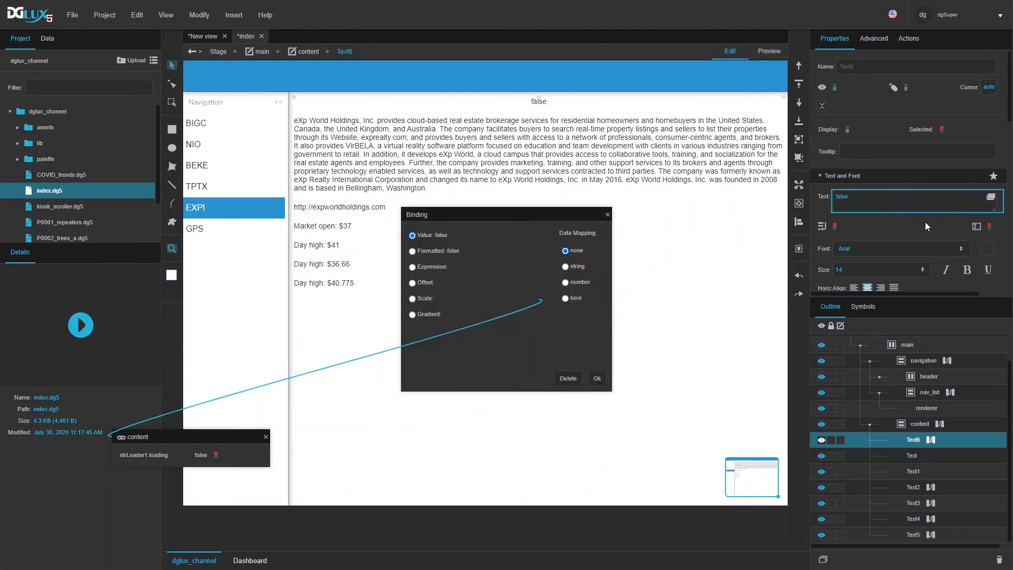
left_click(566, 299)
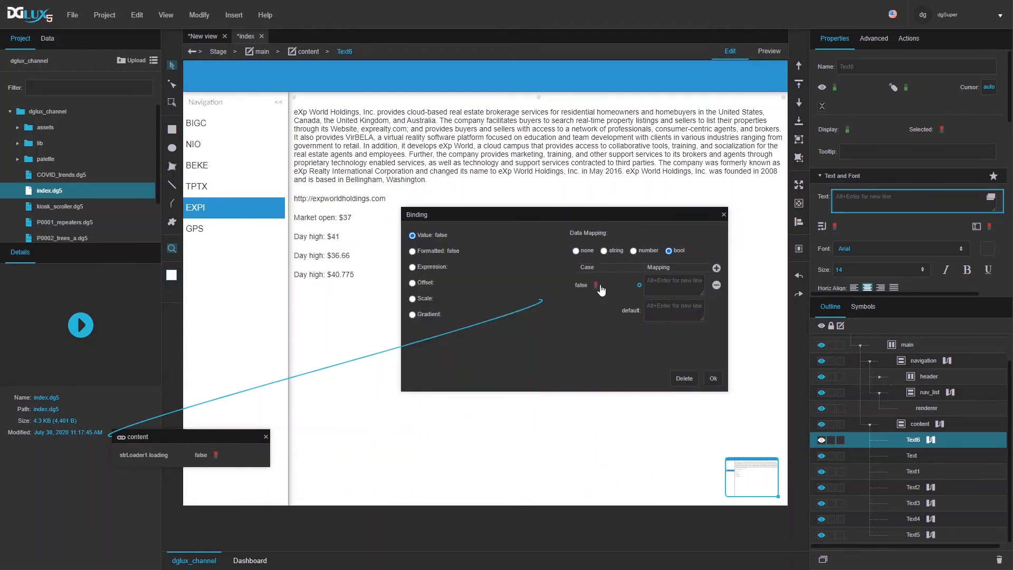
left_click(665, 289)
type("Loading....")
key("Tab")
type("Cload com")
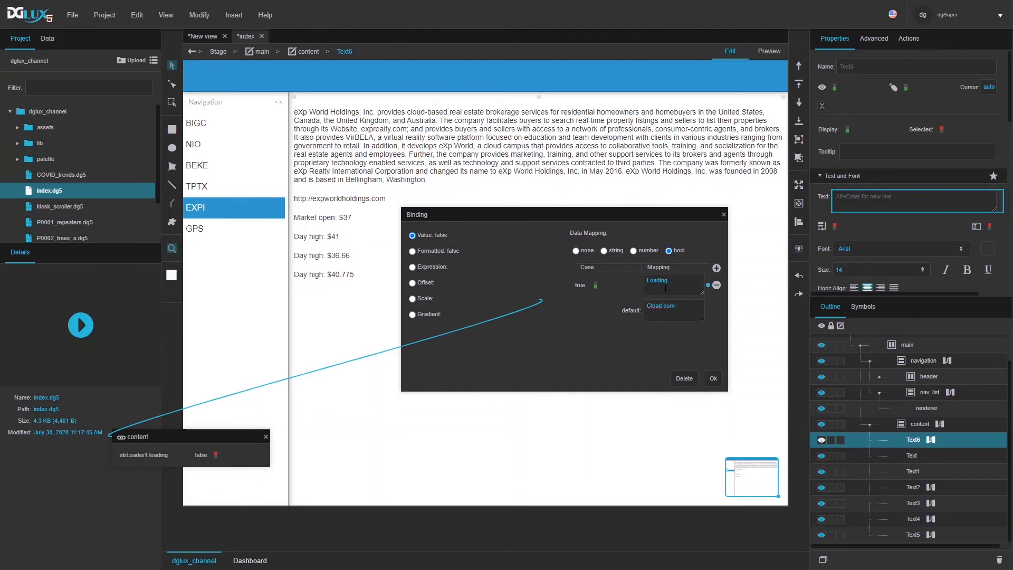
key("ctrl+a")
type("Load compl")
left_click(713, 380)
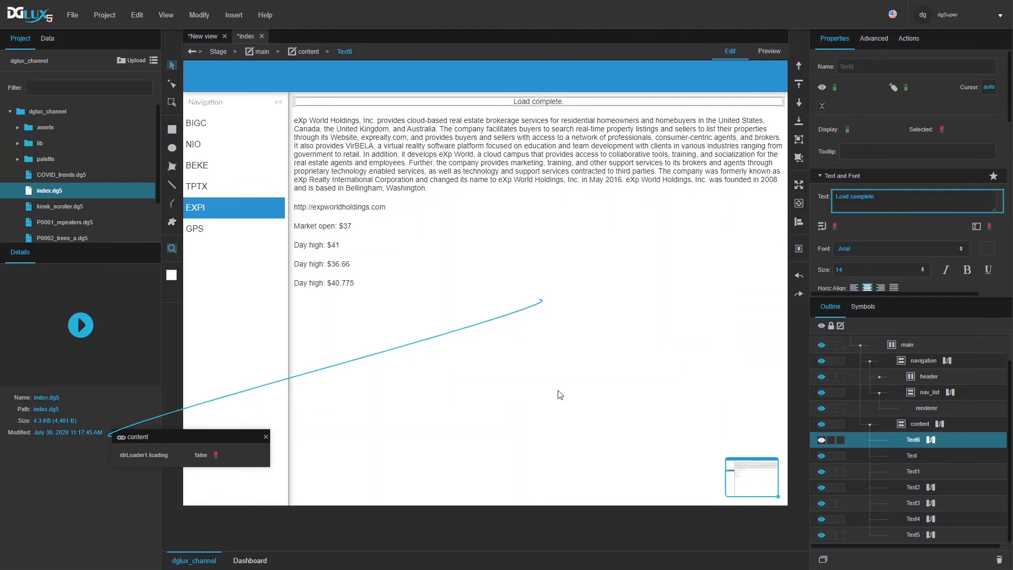
Step: In Preview, load BIGC, check strLoader1's status in Dataflow, then switch to NIO and back to BIGC
left_click(774, 52)
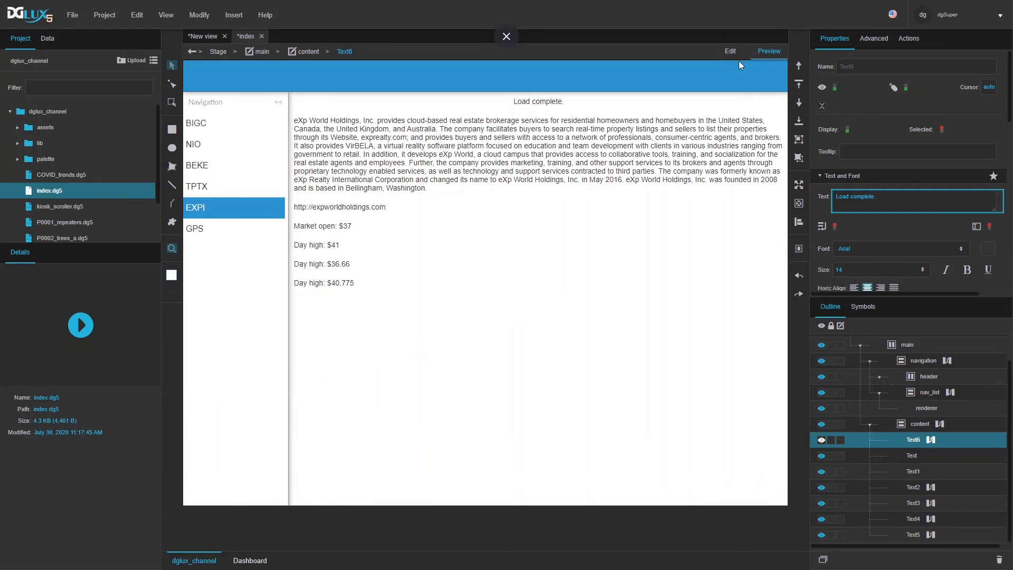
left_click(207, 129)
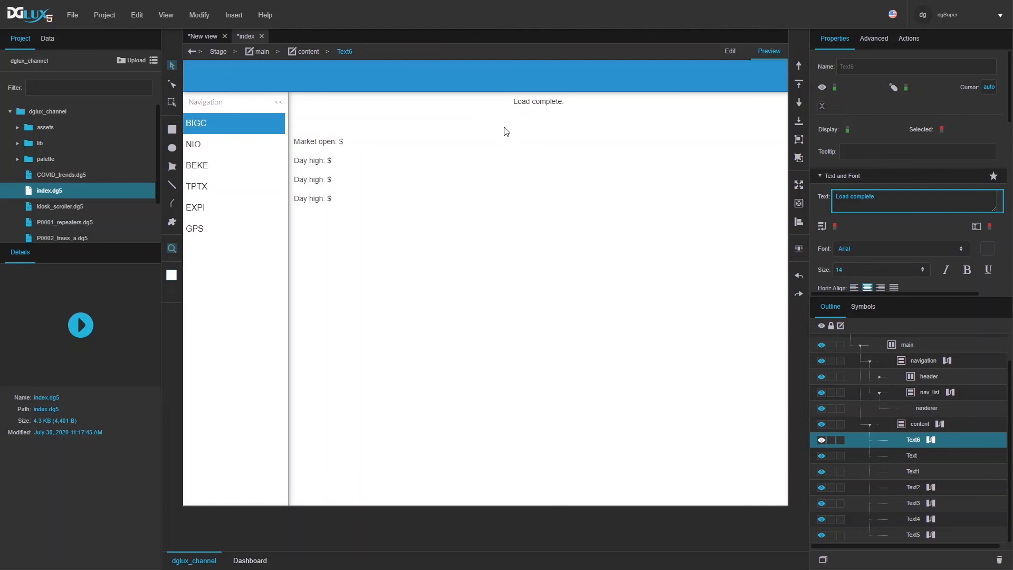
left_click(940, 423)
left_click(359, 125)
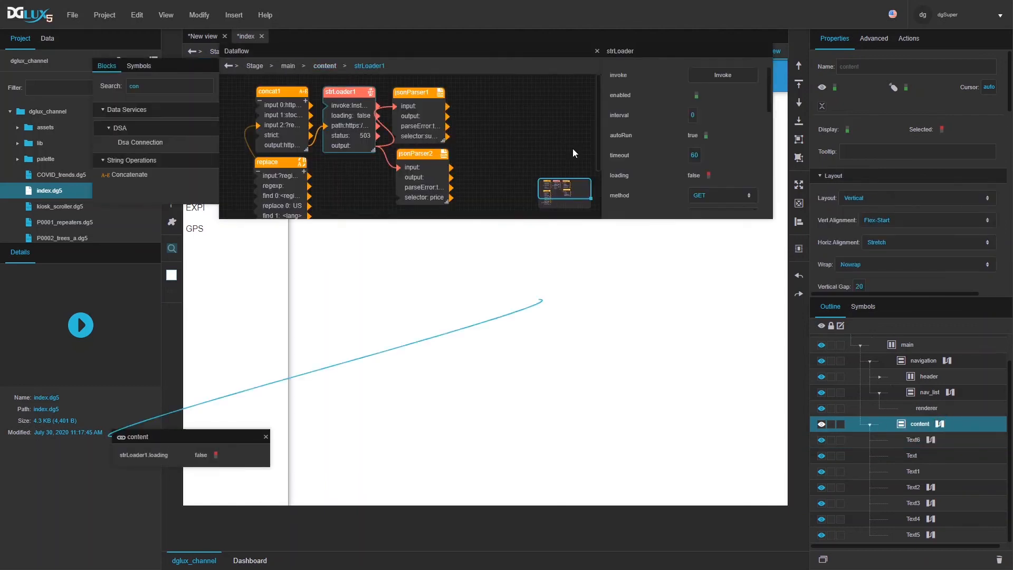
left_click_drag(772, 218, 898, 389)
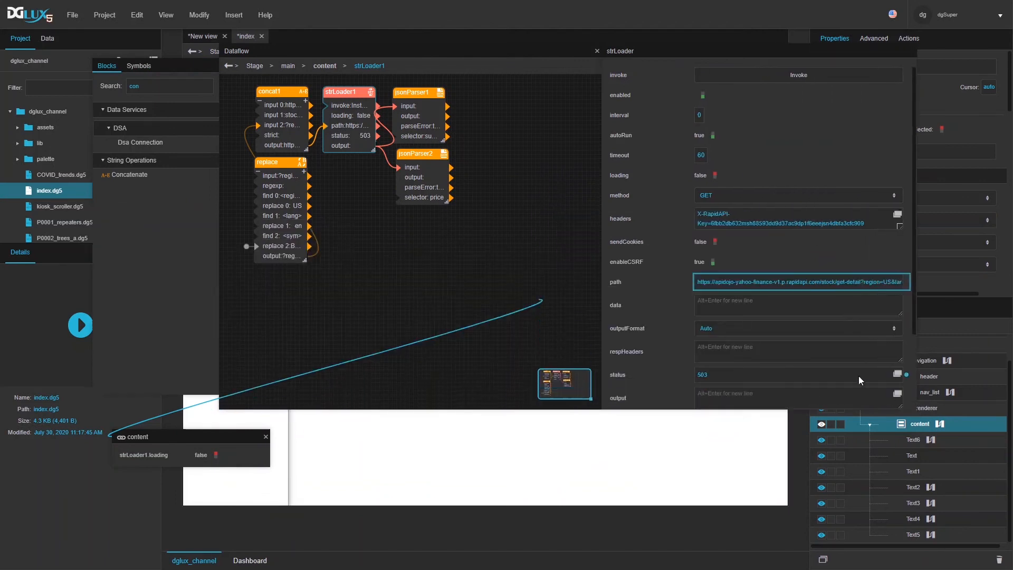
scroll(859, 375, "down", 3)
scroll(849, 389, "up", 1)
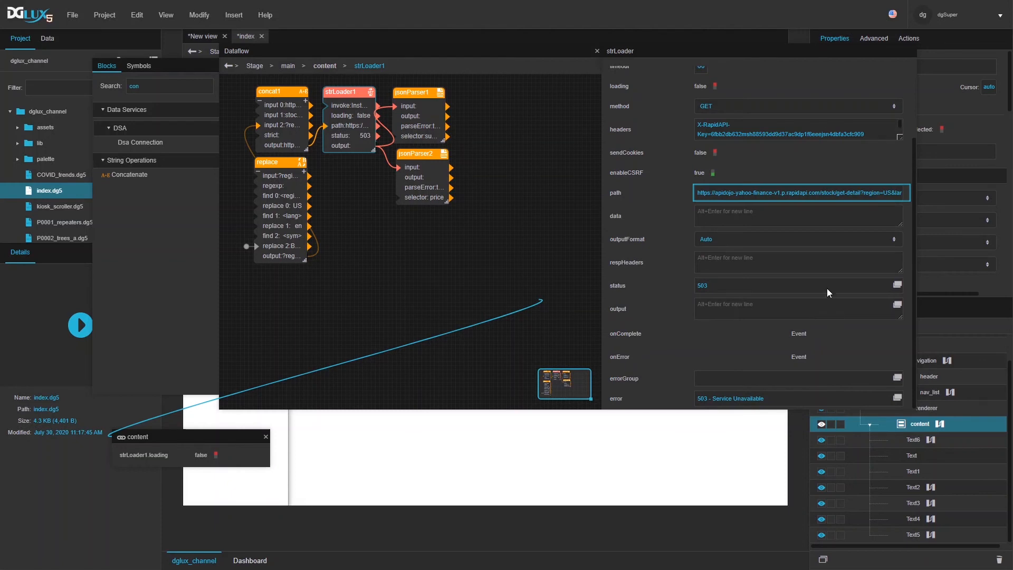
left_click(597, 50)
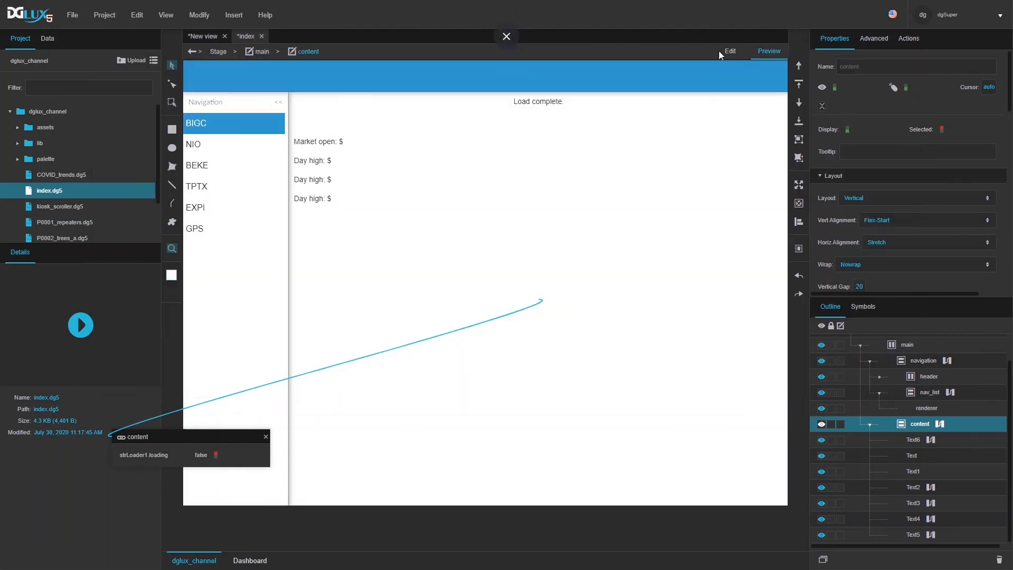
left_click(238, 153)
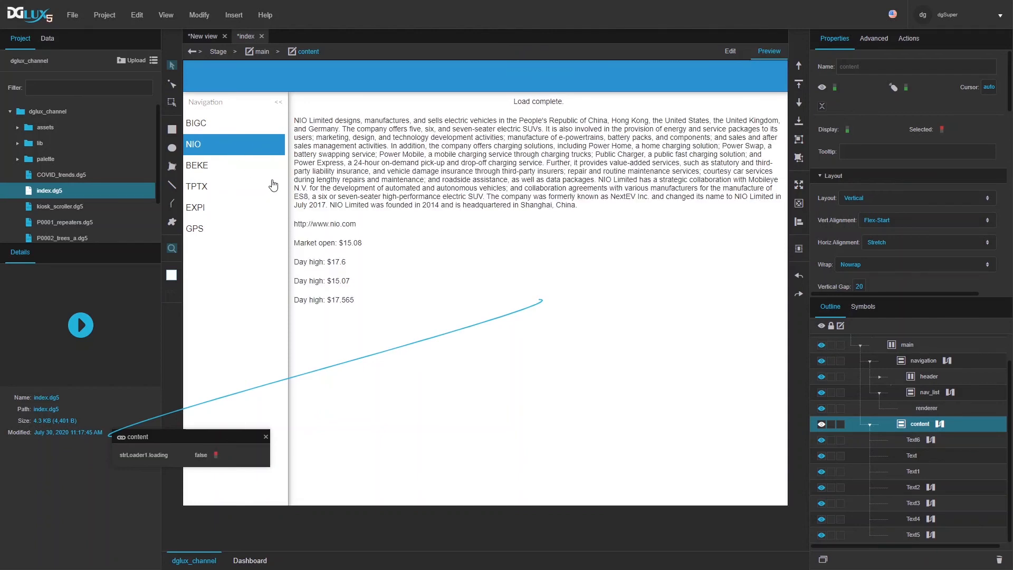
left_click(209, 125)
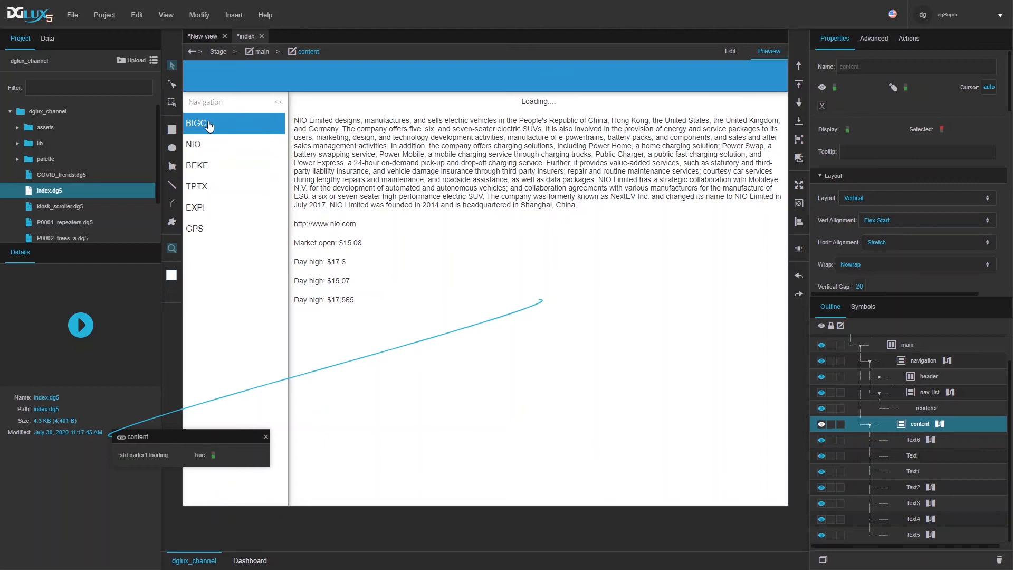
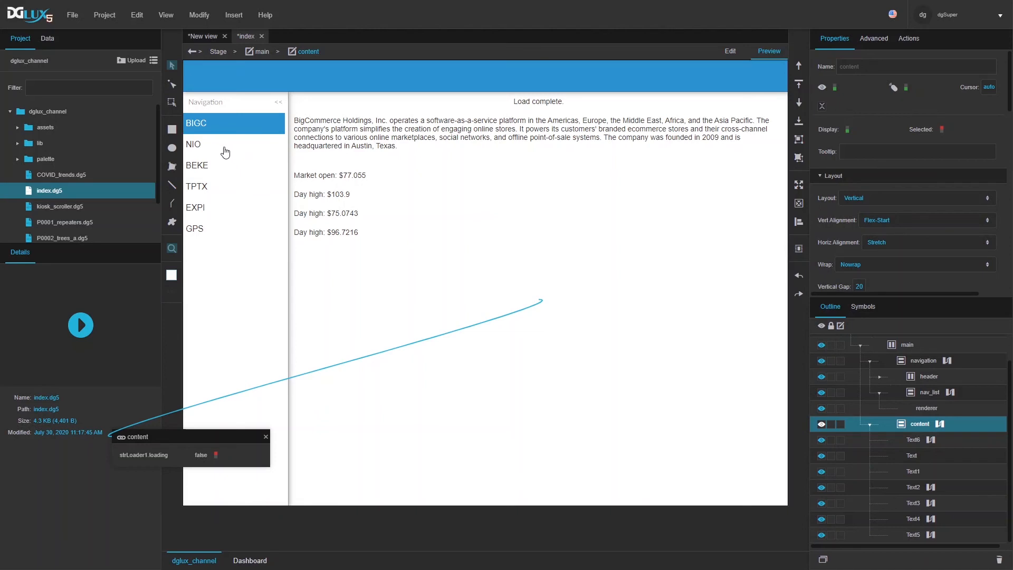
Step: Select BEKE in the preview's Navigation list to load KE Holdings' description and prices
left_click(200, 167)
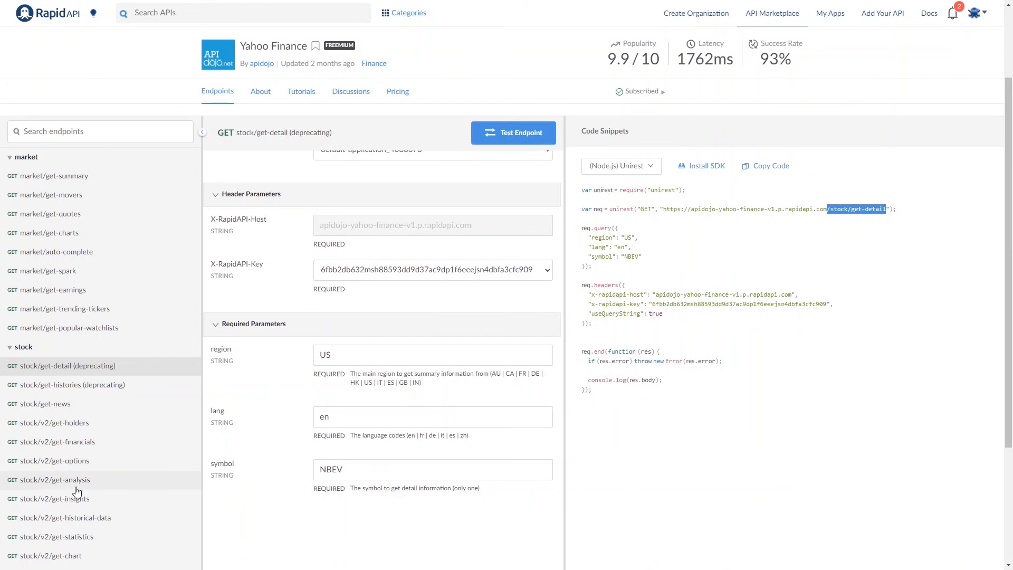
Step: Open RapidAPI's Yahoo Finance stock/v2/get-chart endpoint and select its path in the code snippet
scroll(77, 492, "down", 2)
left_click(64, 450)
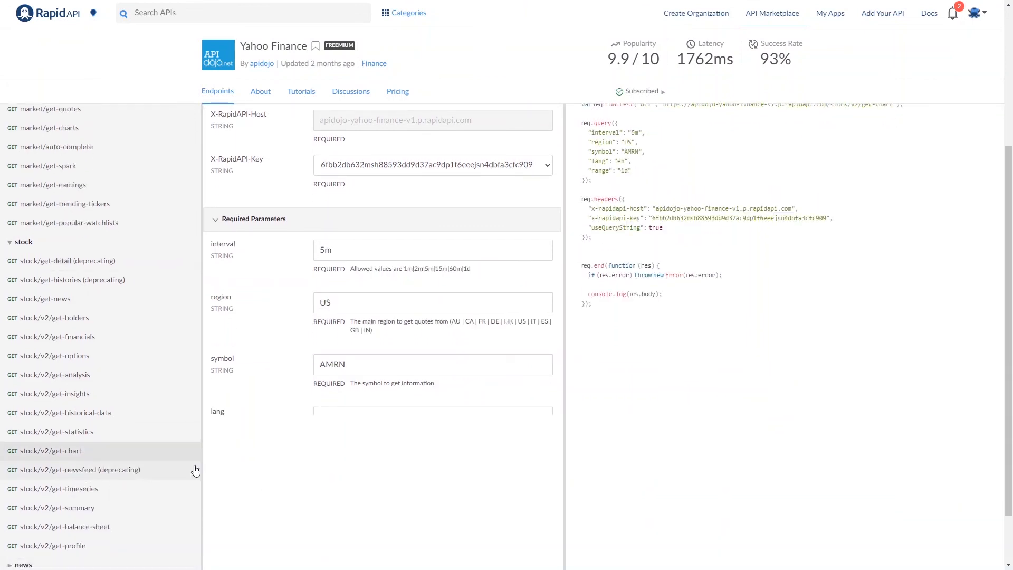
scroll(760, 457, "up", 3)
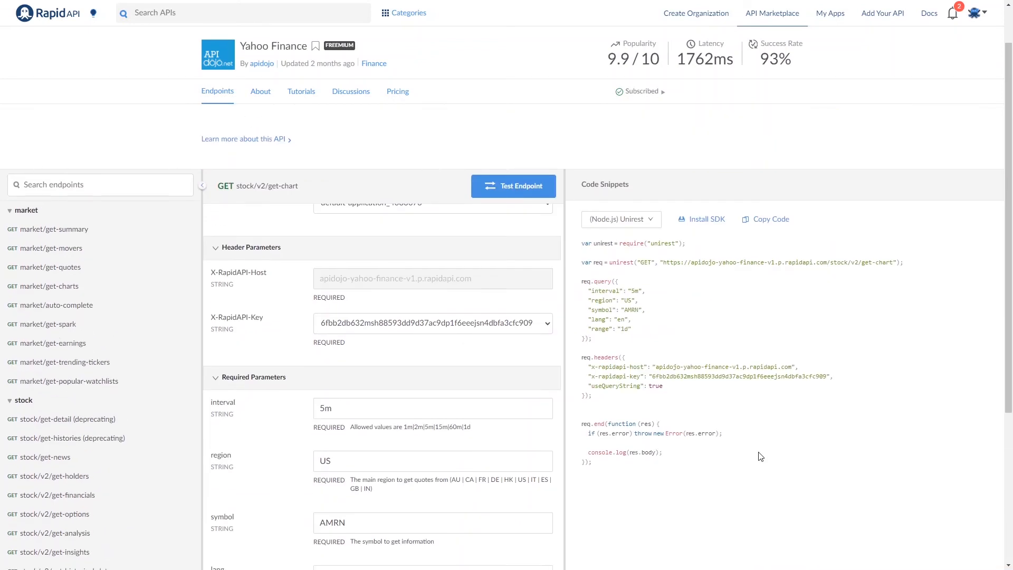
scroll(760, 457, "down", 2)
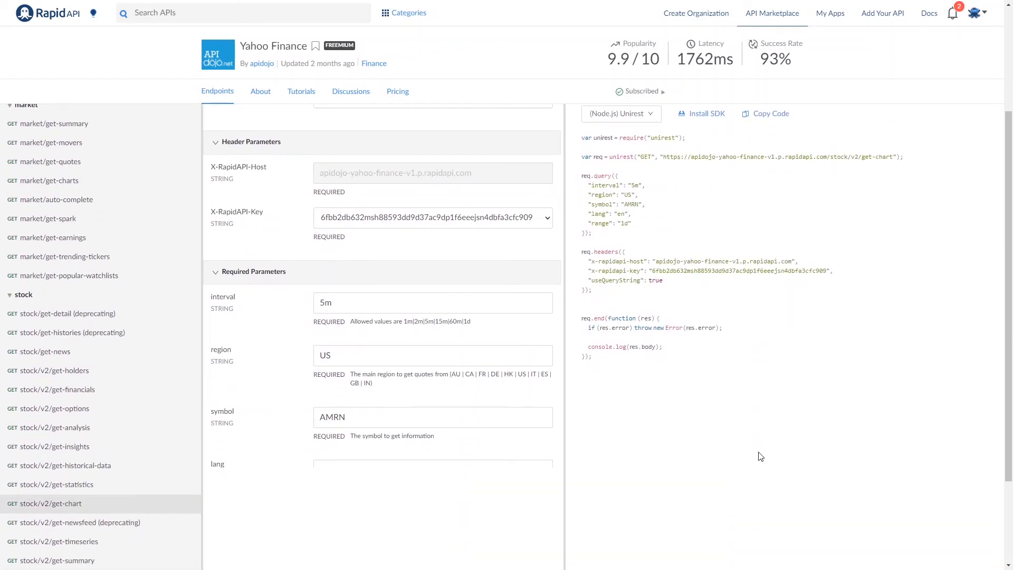
scroll(760, 457, "up", 1)
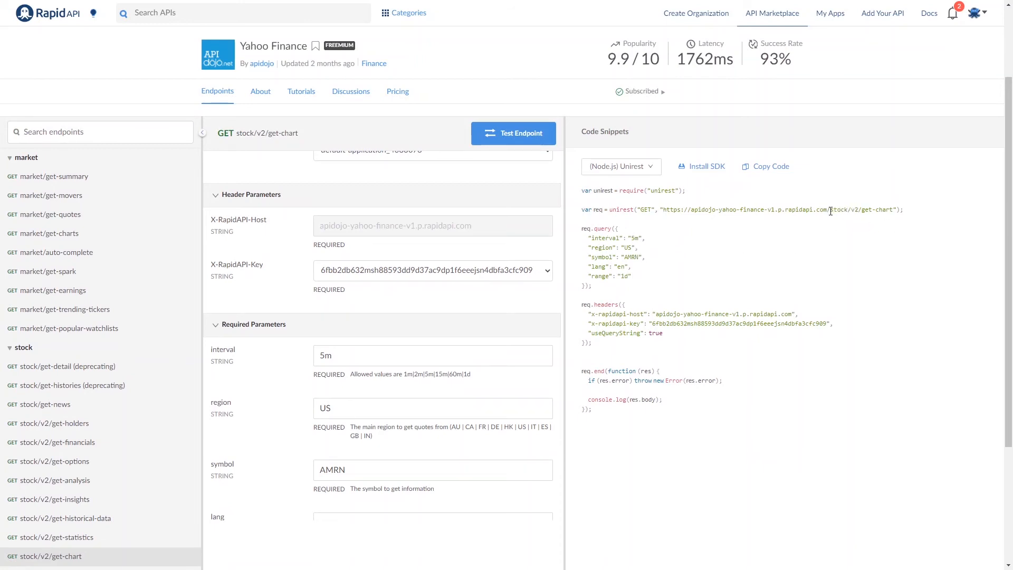
left_click_drag(838, 210, 894, 209)
key("ctrl+c")
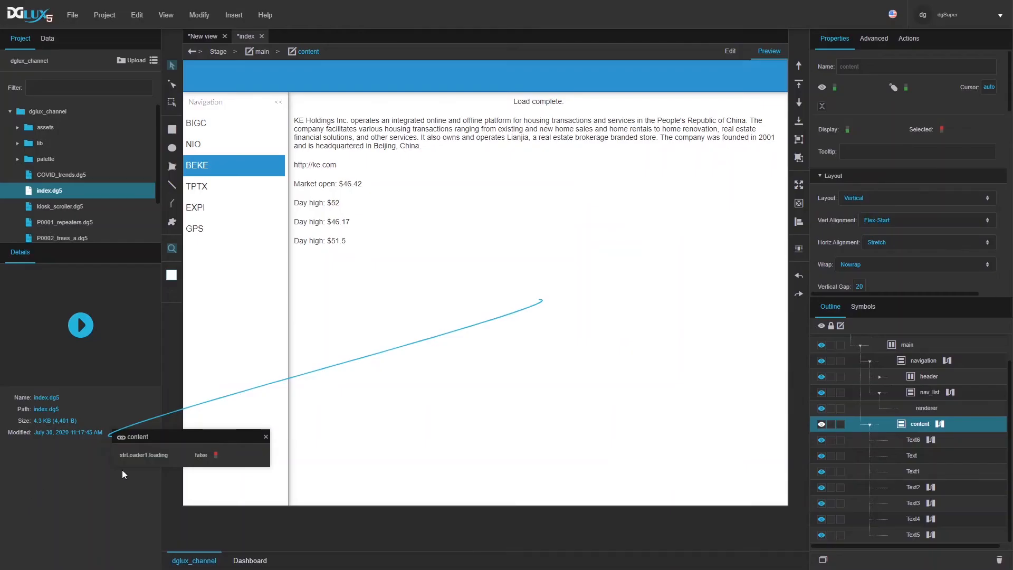
Step: Paste copies of the concat, loader and replace blocks below the originals and disable strLoader2's autoRun
left_click(939, 424)
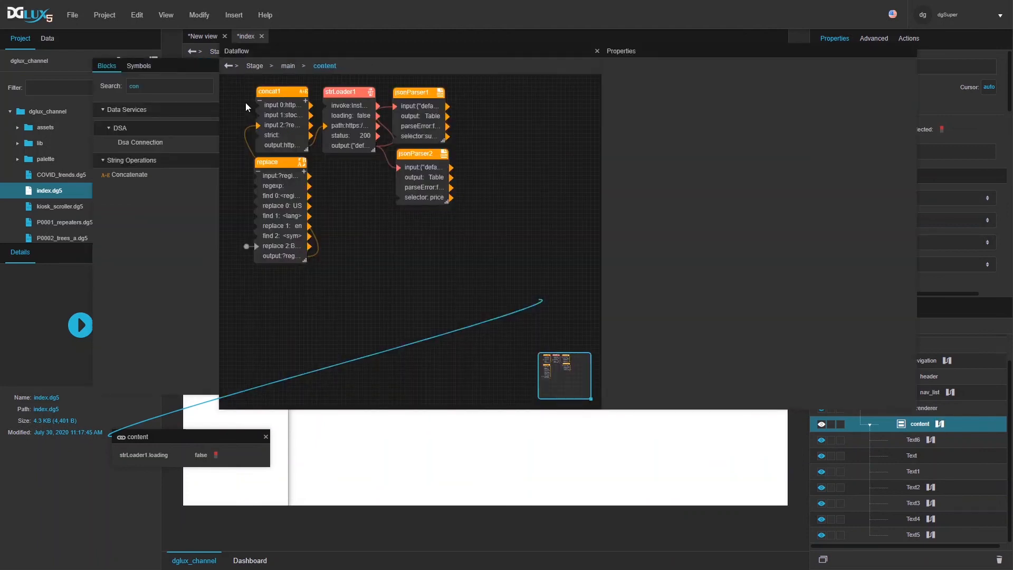
key("ctrl+v")
left_click_drag(349, 94, 347, 289)
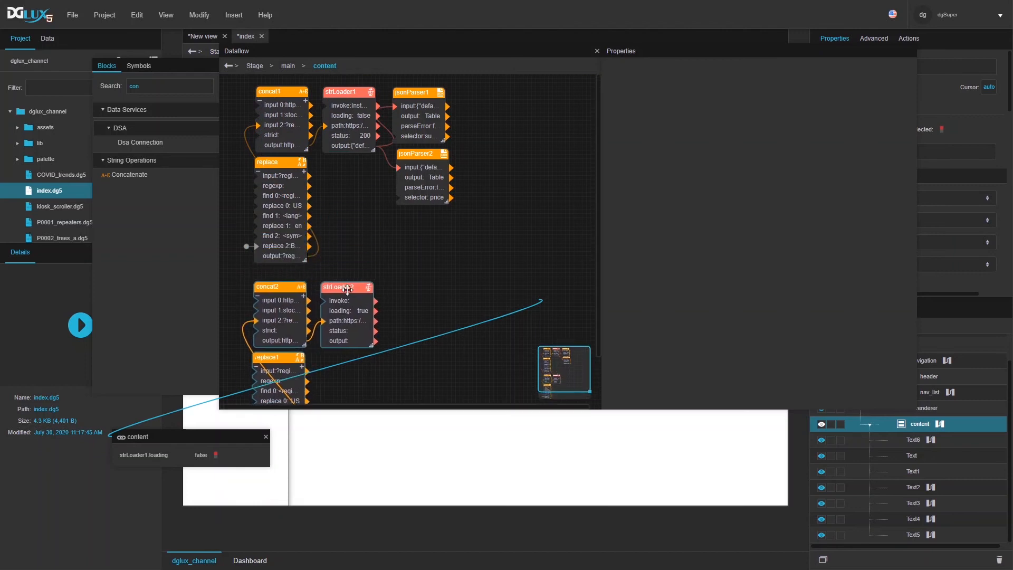
scroll(375, 259, "down", 3)
left_click(355, 232)
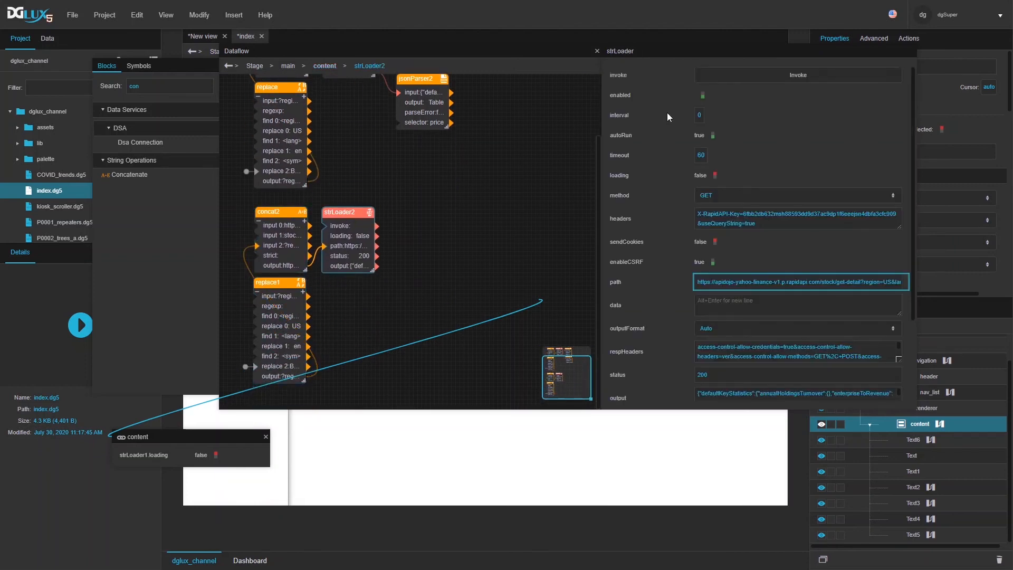
left_click(710, 136)
Step: Replace concat2's input 1 with the stock/v2/get-chart path, then select replace1
left_click(275, 231)
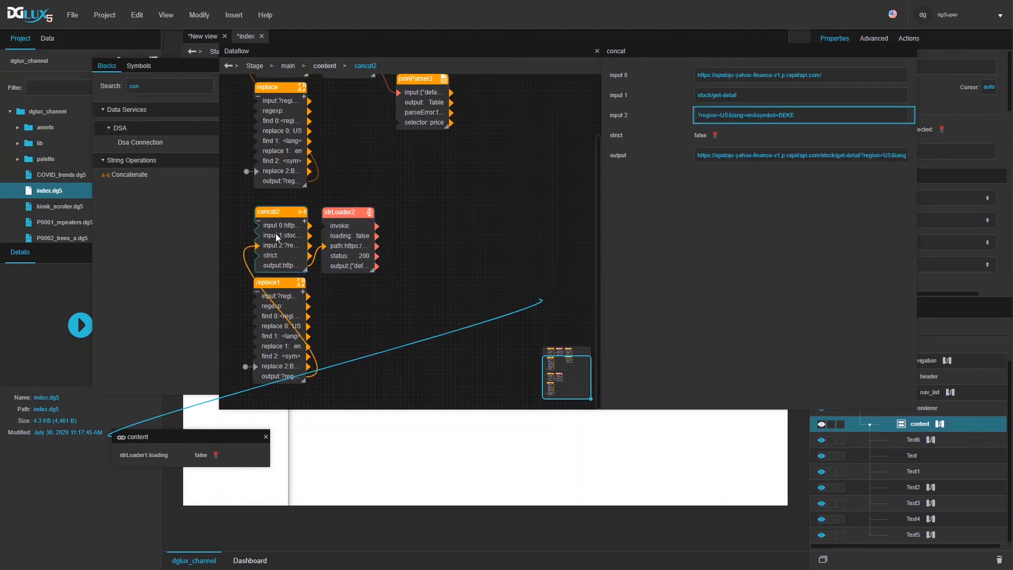
triple_click(772, 94)
key("ctrl+v")
key("Return")
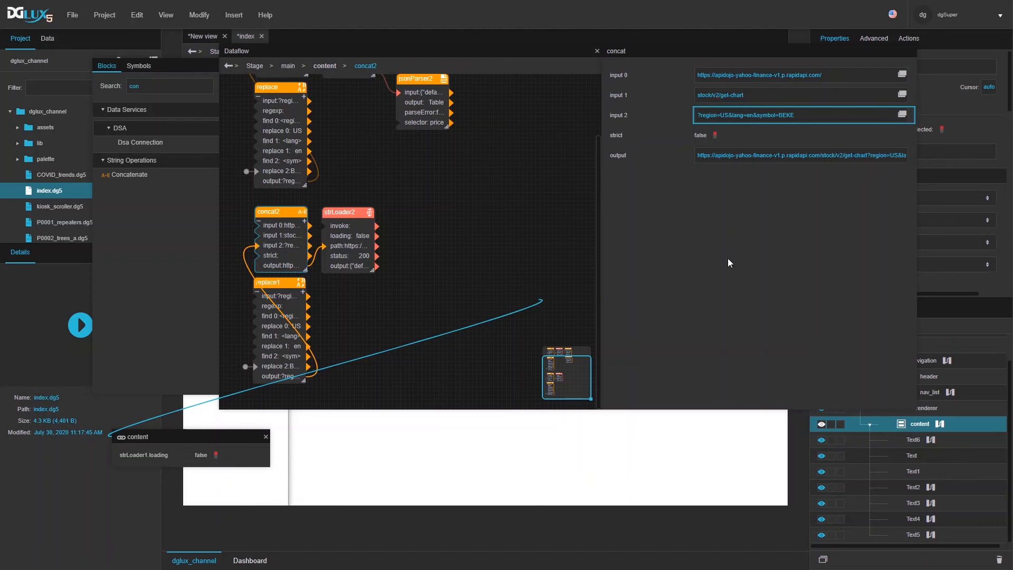
left_click(298, 332)
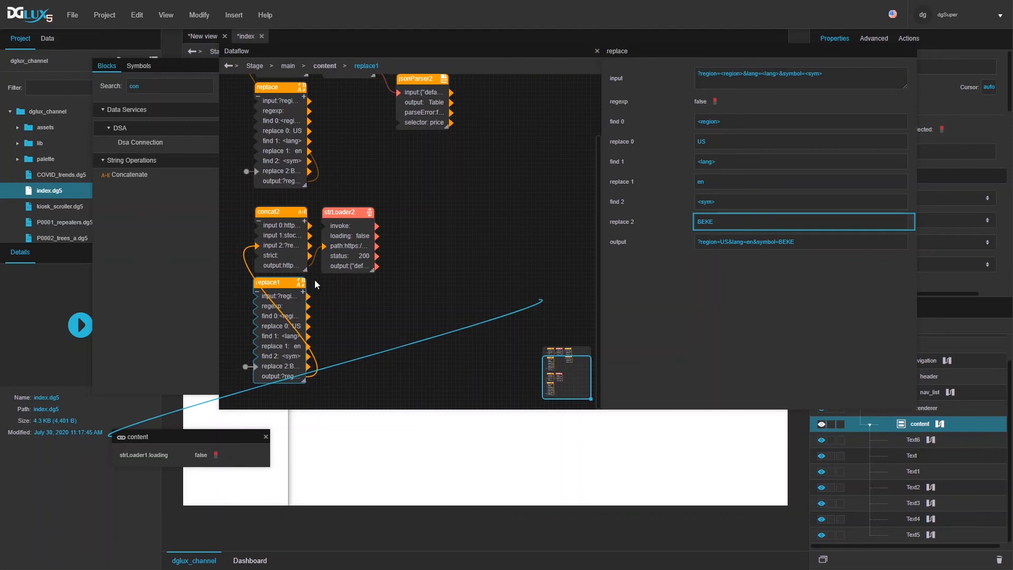
Step: Add replace1 pairs <range>→1d and <int>→5m and append &range=<range>&interval=<int> to its input
left_click(303, 292)
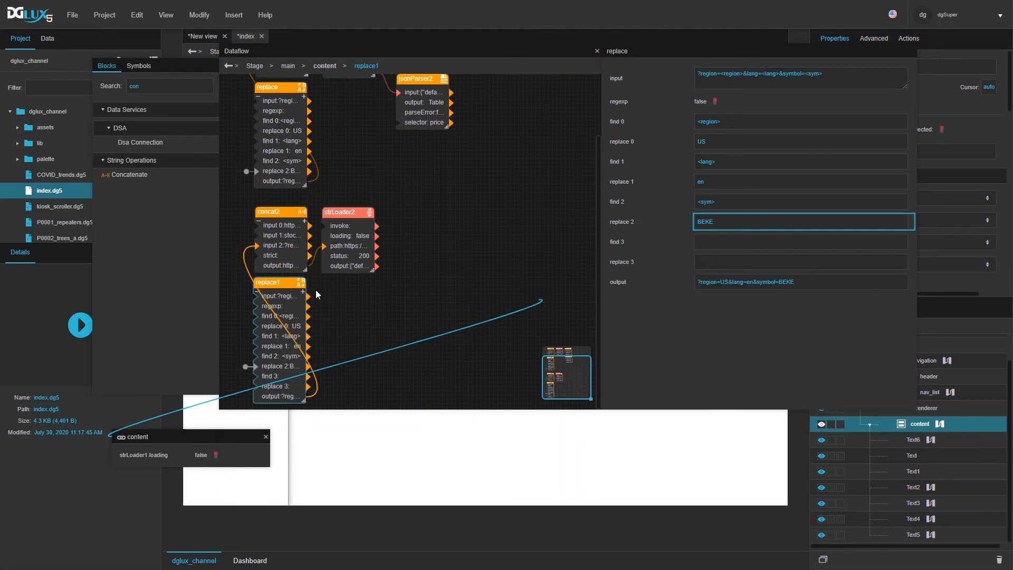
left_click(727, 240)
type("<range")
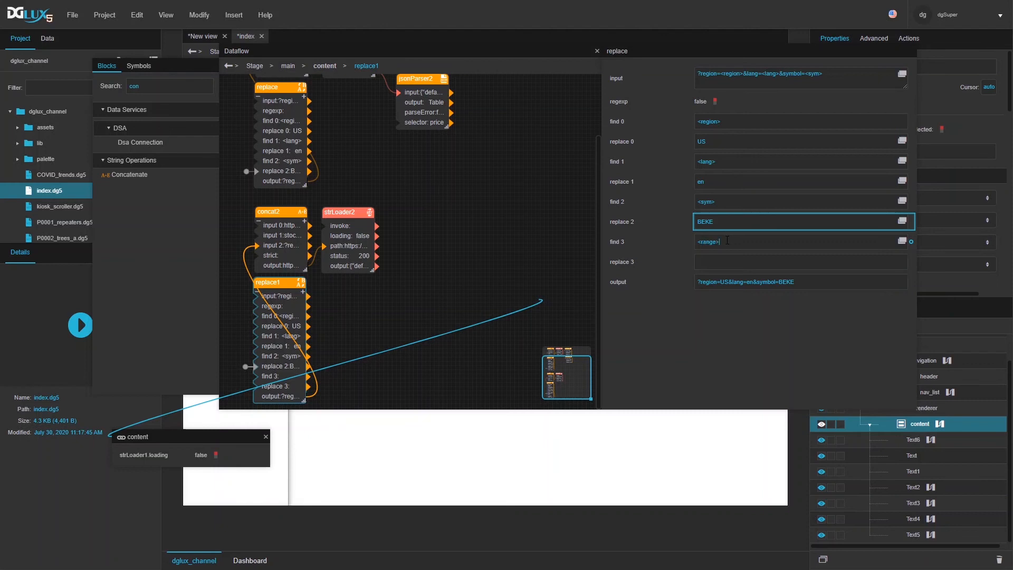
type(">")
key("Return")
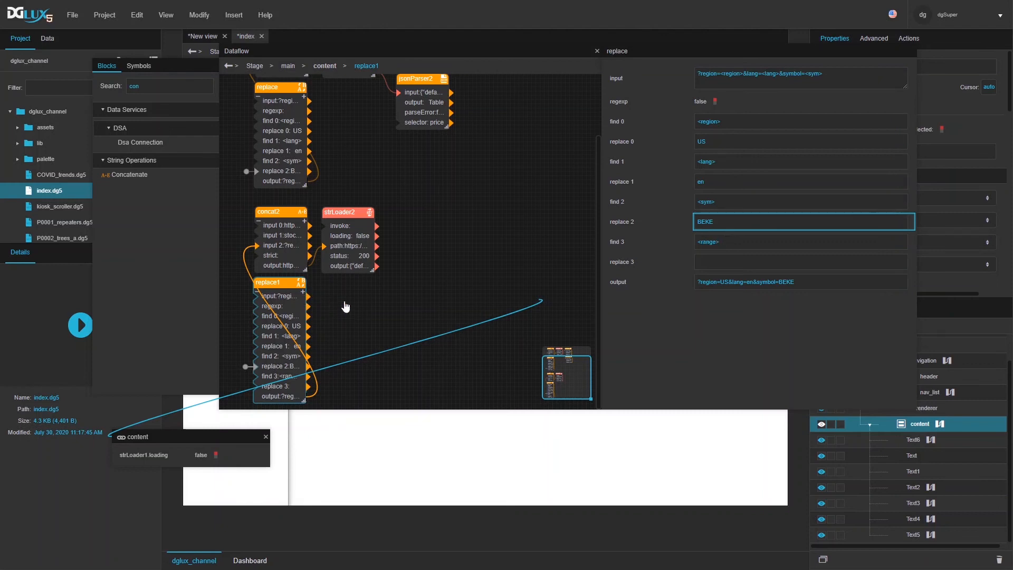
left_click(726, 286)
type("<int>")
left_click(716, 262)
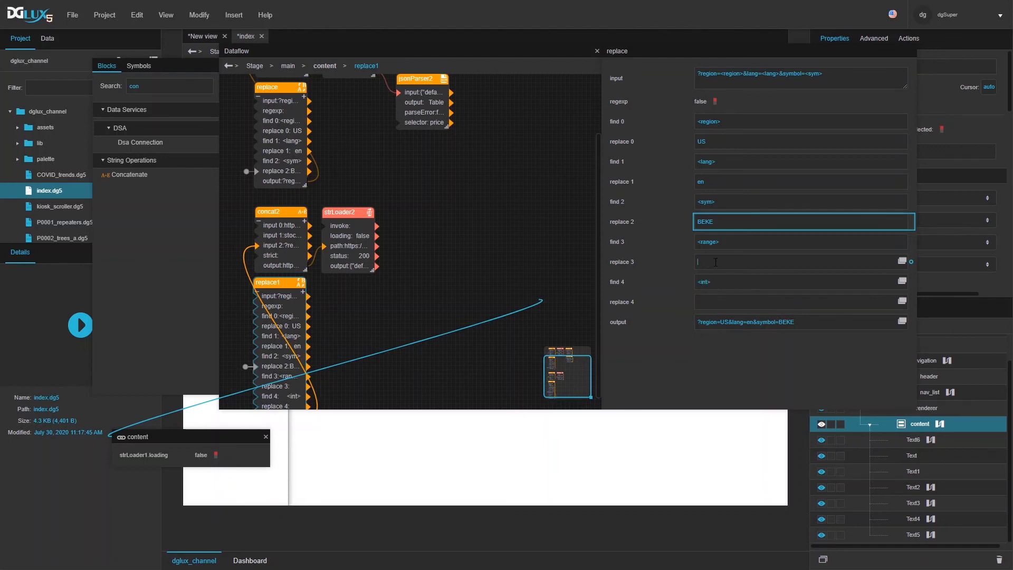
type("1d")
left_click(708, 300)
type("5m")
left_click(850, 73)
type("&")
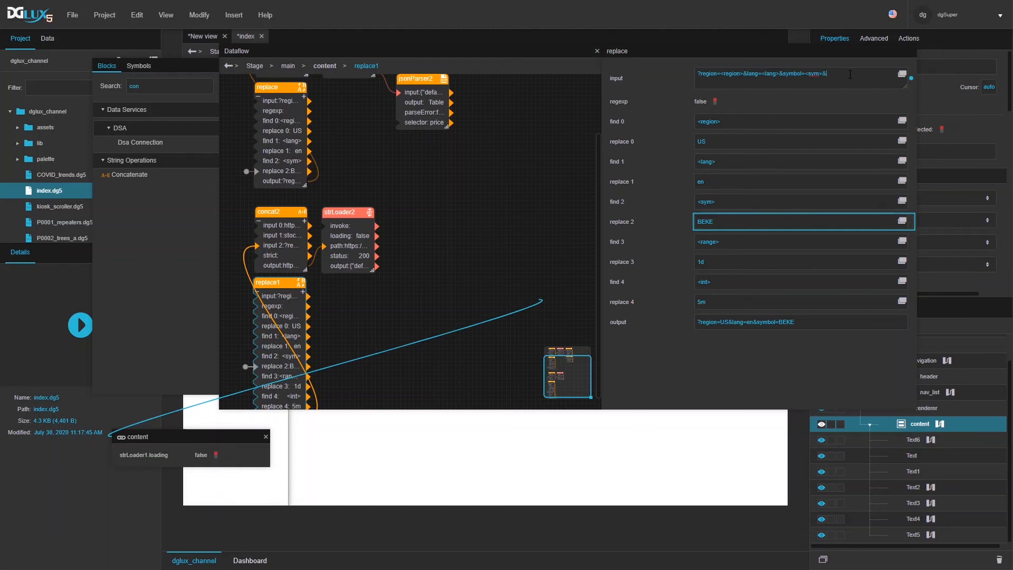
type("range=<range>")
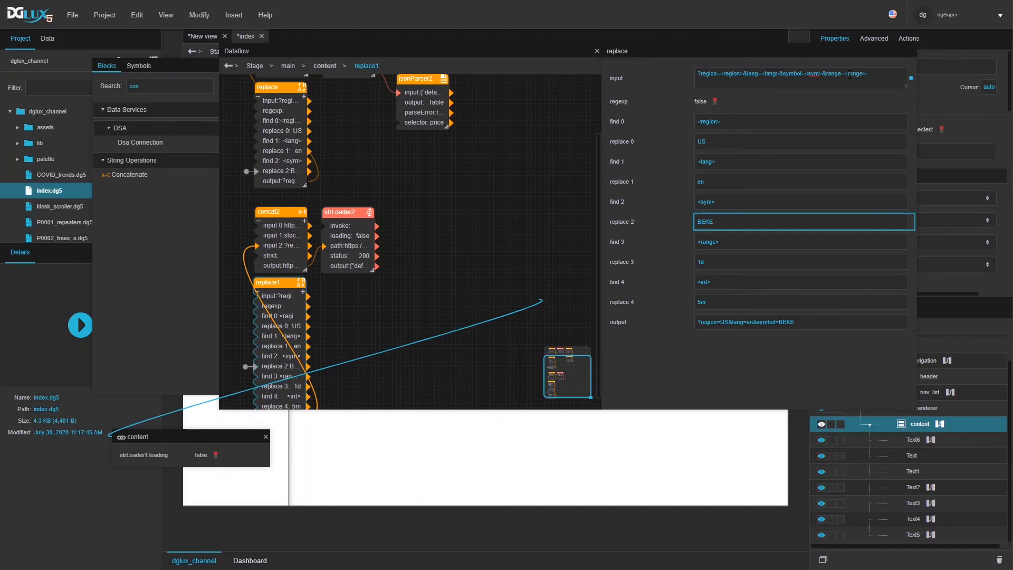
type("&interval=<int>")
Step: Commit the replace1 template and invoke strLoader2 to fetch BEKE chart data
left_click(707, 371)
left_click(366, 257)
left_click(778, 76)
scroll(811, 191, "down", 2)
scroll(812, 192, "up", 2)
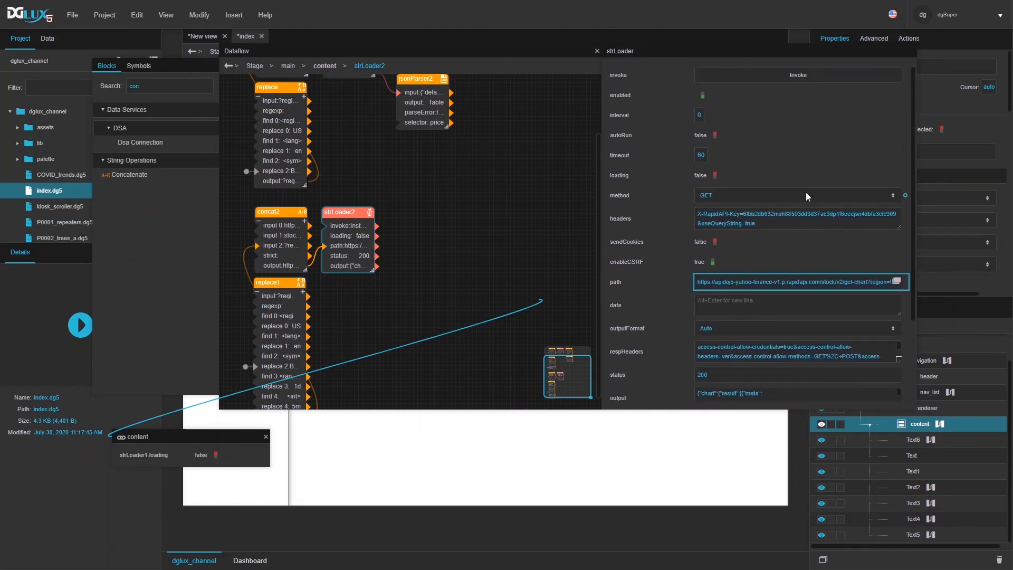
scroll(807, 197, "down", 2)
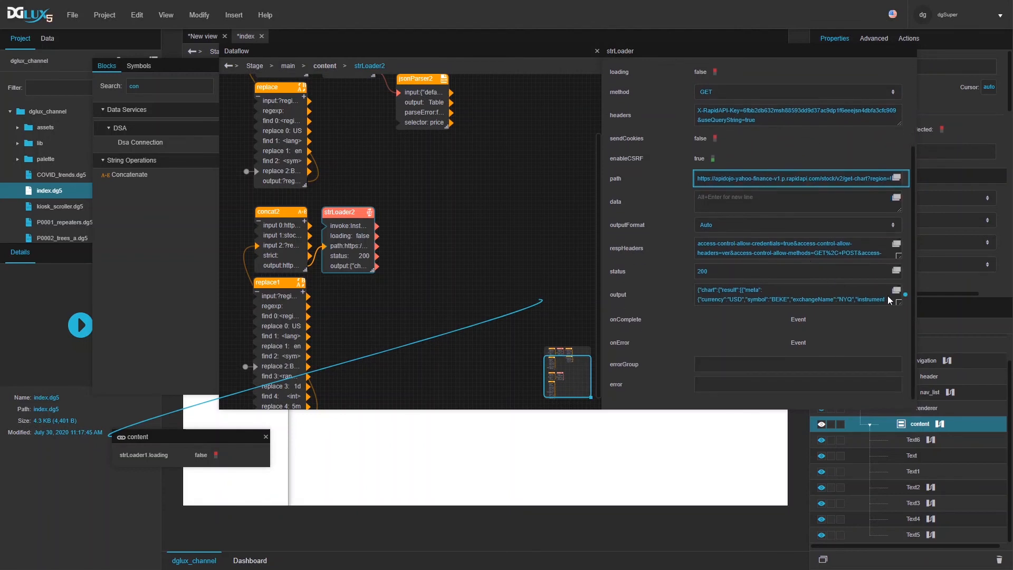
Step: Open strLoader2's full JSON output and copy all of it
left_click(896, 291)
scroll(738, 231, "down", 5)
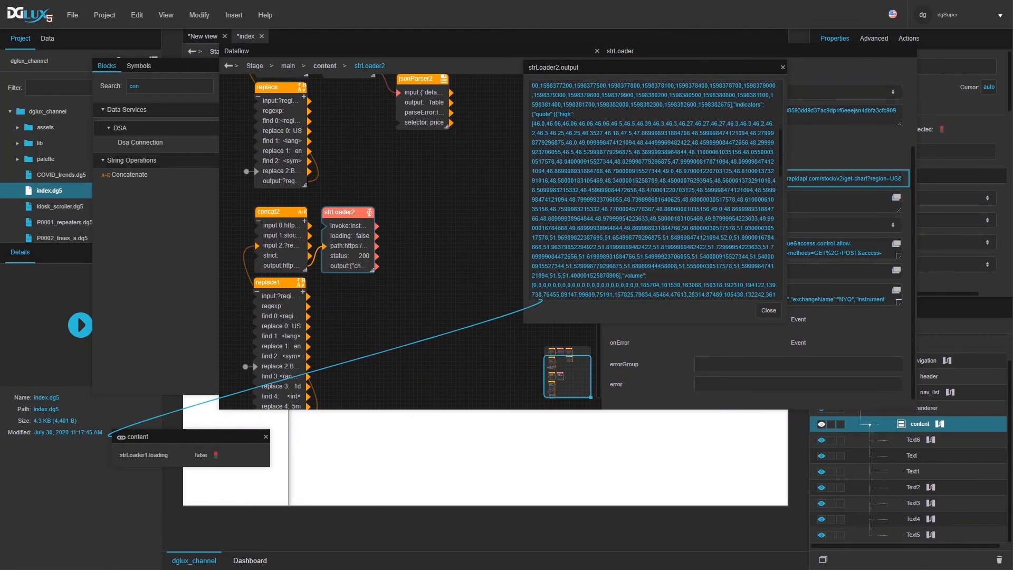
scroll(653, 190, "down", 5)
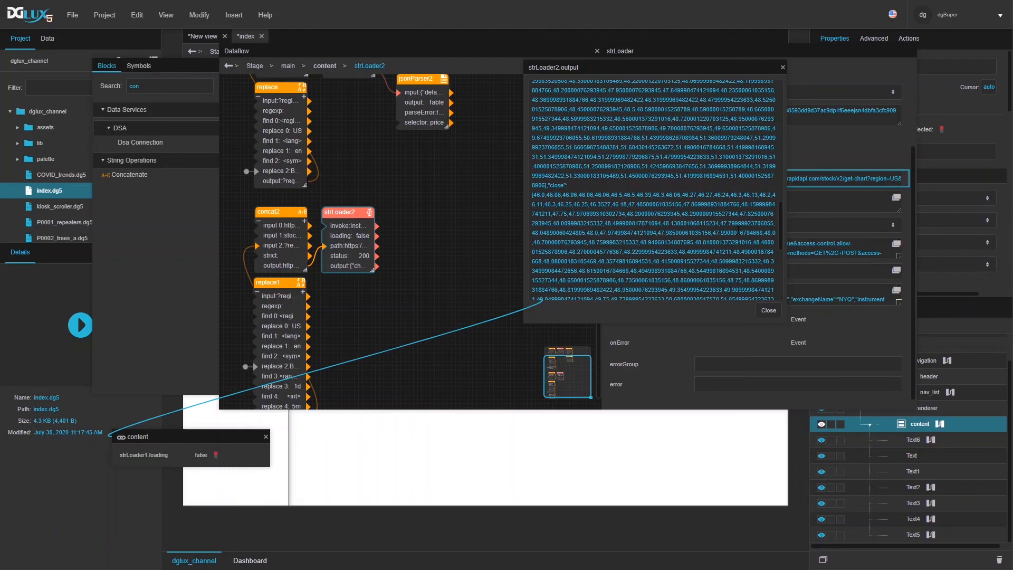
key("ctrl+a")
key("alt+Tab")
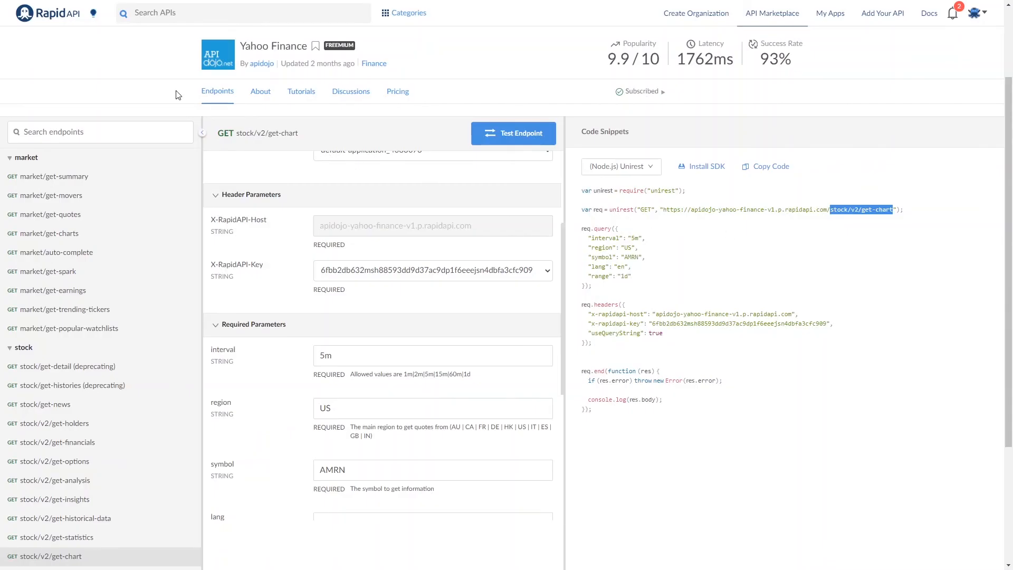
Step: Paste the copied chart JSON into JSON Editor Online's left document and view it as a tree
key("ctrl+Tab")
left_click(268, 167)
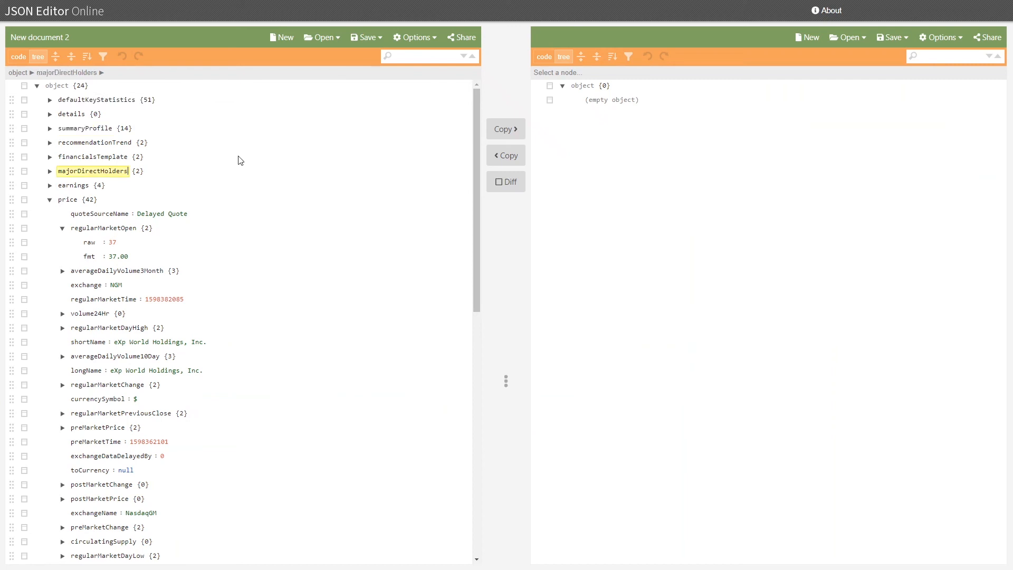
left_click(9, 59)
left_click(181, 128)
key("ctrl+a")
key("ctrl+v")
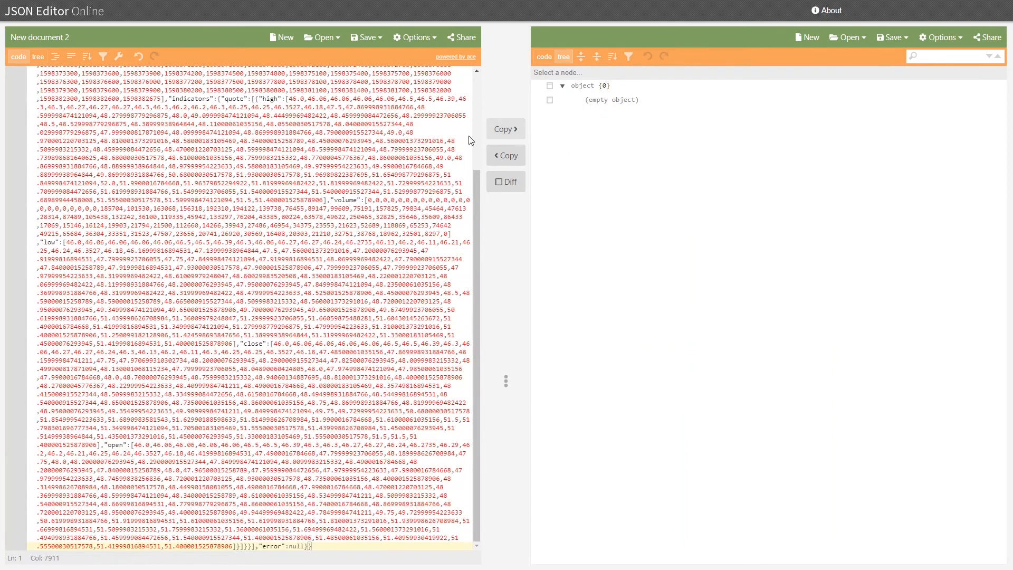
left_click(38, 57)
Step: Expand chart > result[0] down to the timestamp array and the quote's high prices
left_click(50, 100)
left_click(62, 114)
left_click(75, 129)
left_click(88, 157)
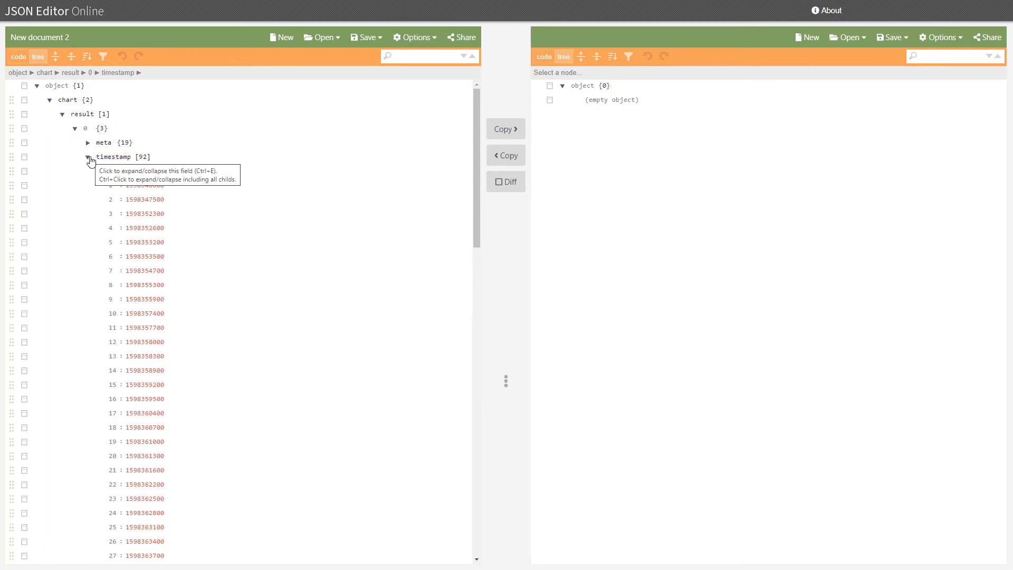
left_click(88, 157)
left_click(100, 185)
left_click(112, 201)
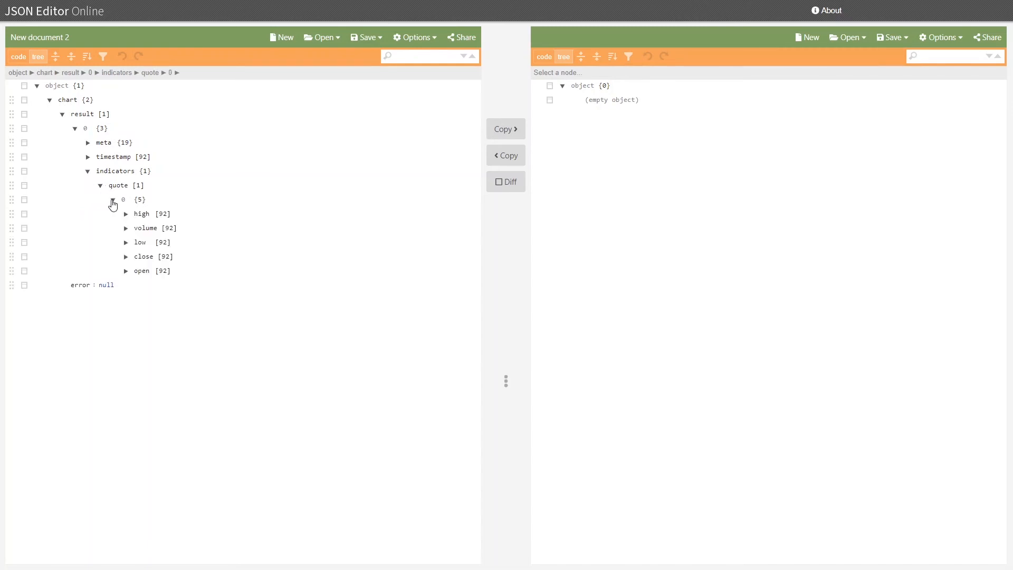
left_click(126, 214)
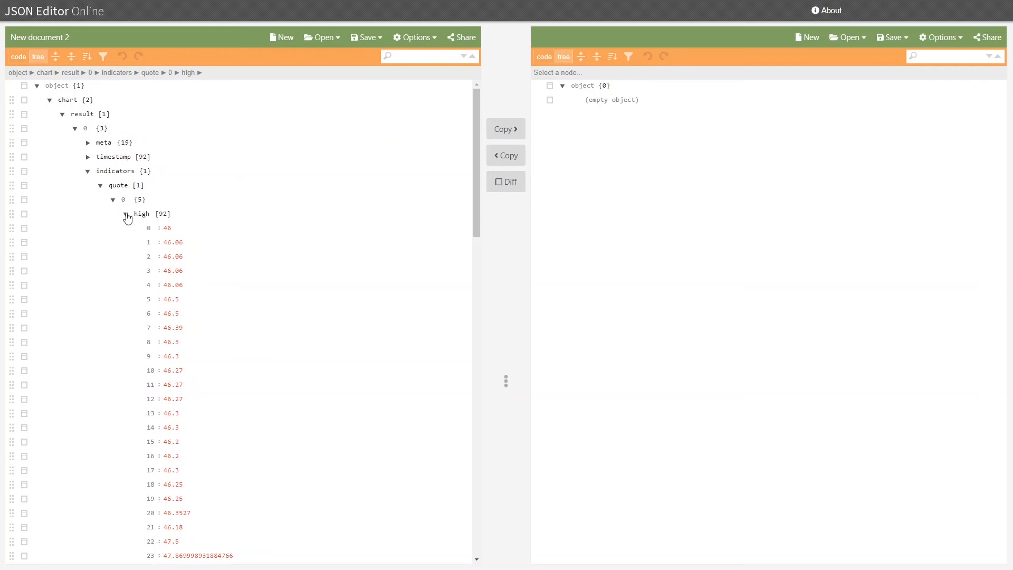
Step: Inspect the timestamp, volume and low arrays, then return to the RapidAPI page
left_click(88, 158)
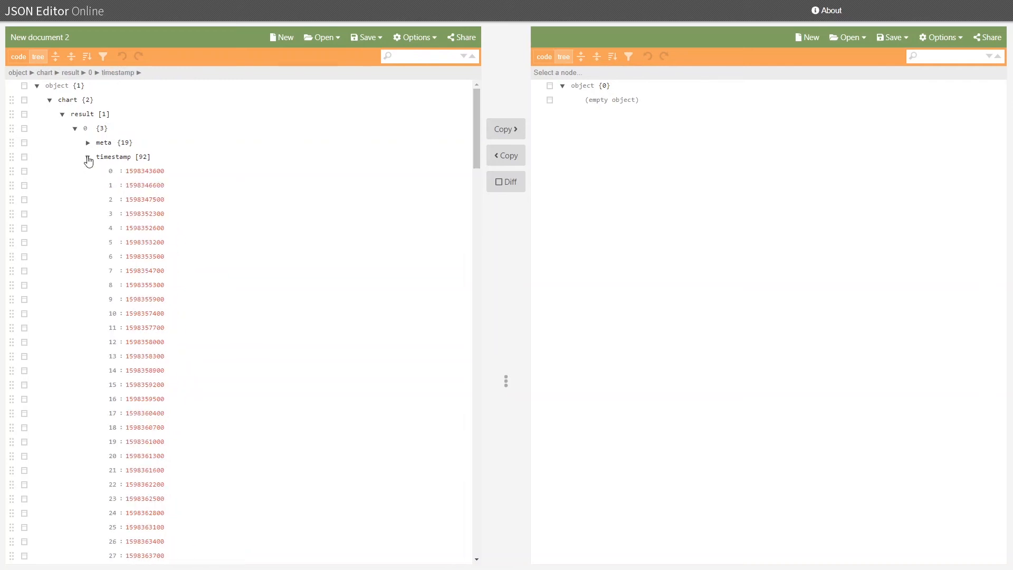
left_click(89, 158)
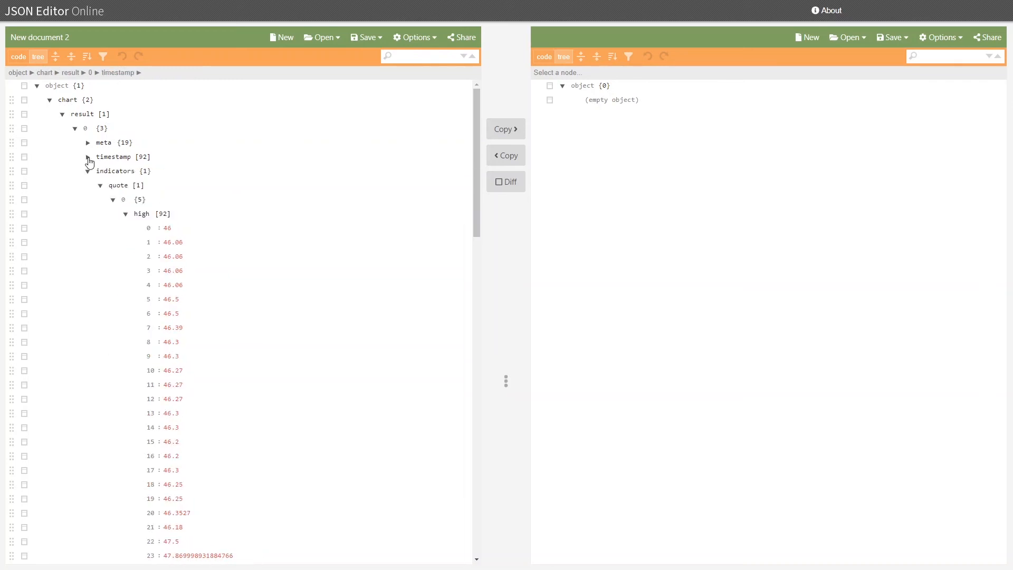
left_click(127, 216)
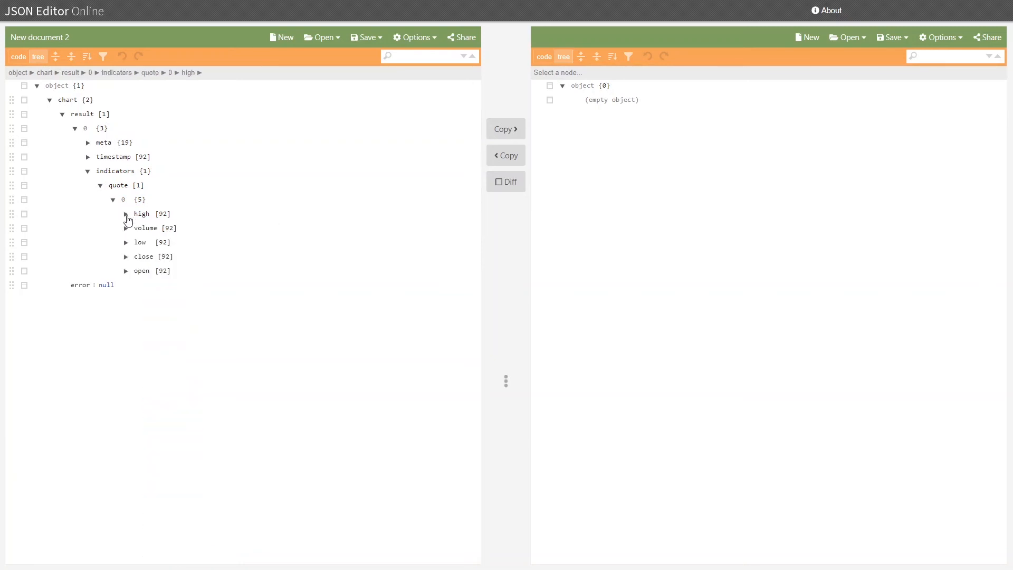
left_click(127, 232)
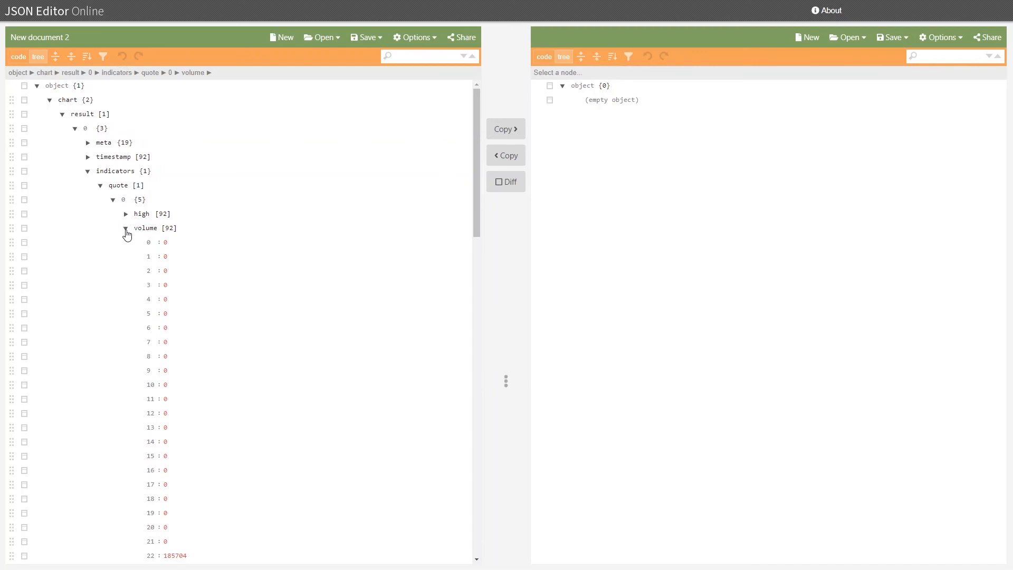
left_click(126, 232)
left_click(126, 244)
left_click(125, 244)
left_click(126, 244)
left_click(127, 243)
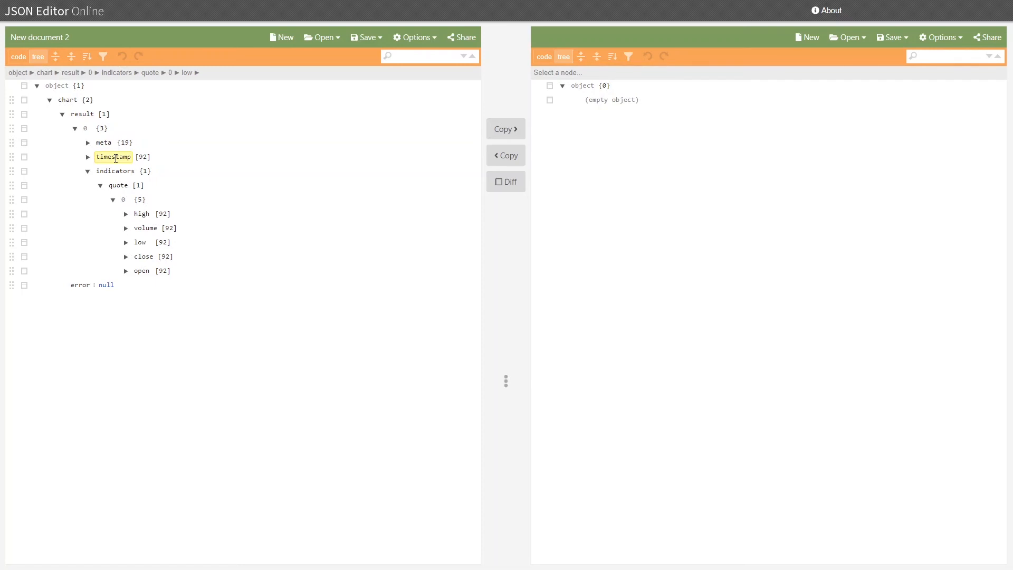
key("ctrl+shift+Tab")
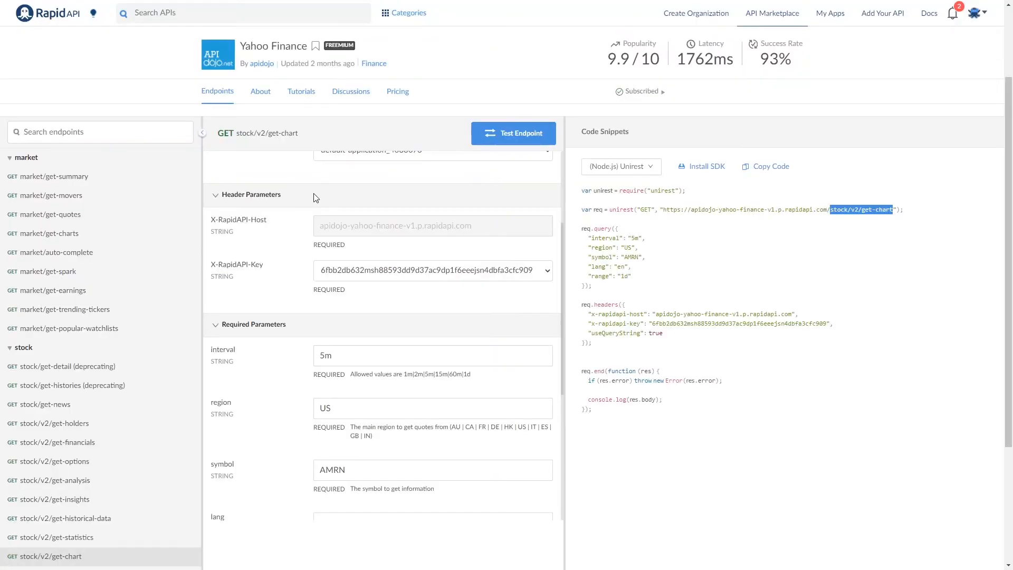
Step: Add a JSON Parser block found by searching 'json' and wire strLoader2's output into it
key("ctrl+shift+Tab")
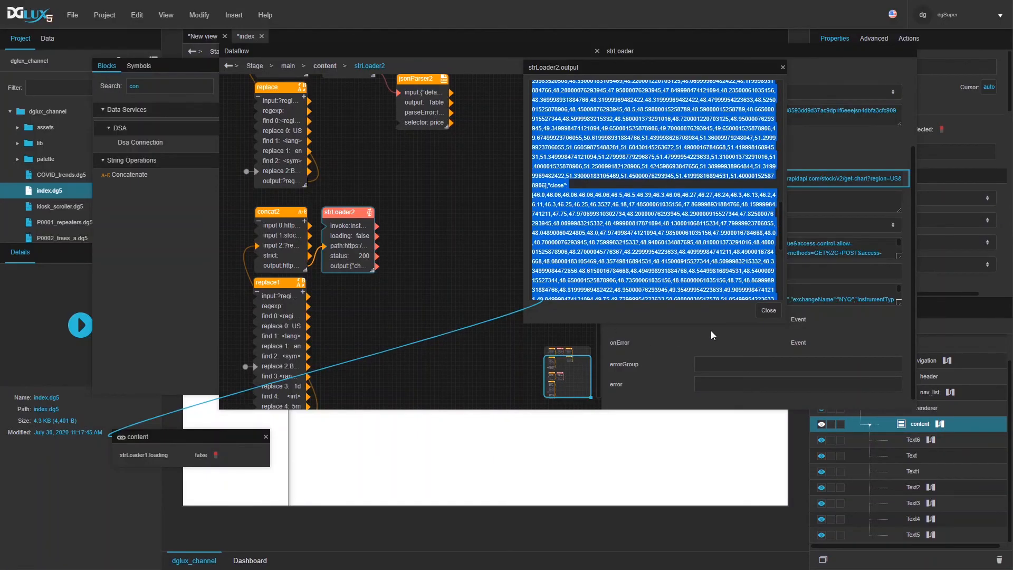
left_click(768, 310)
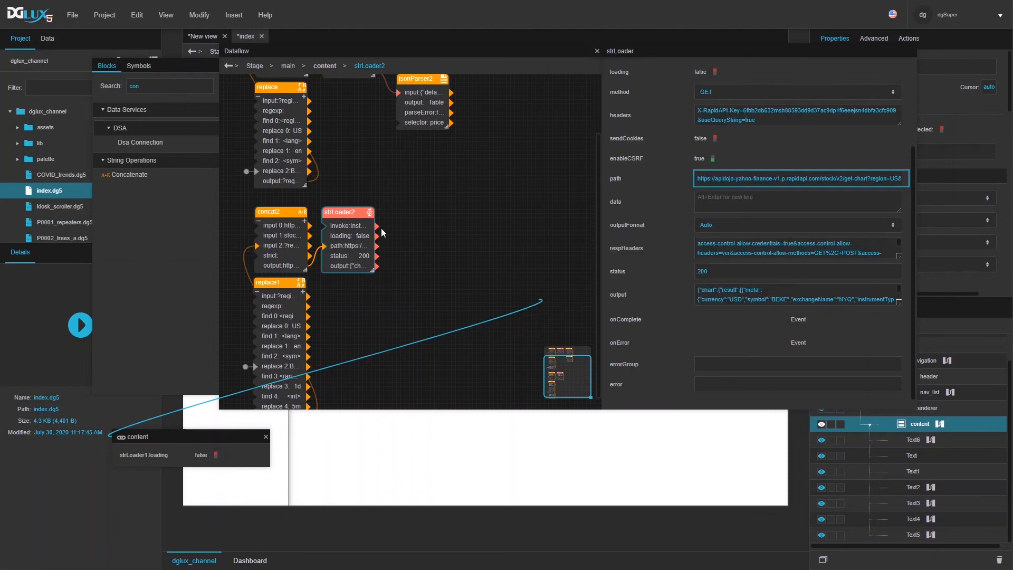
double_click(152, 89)
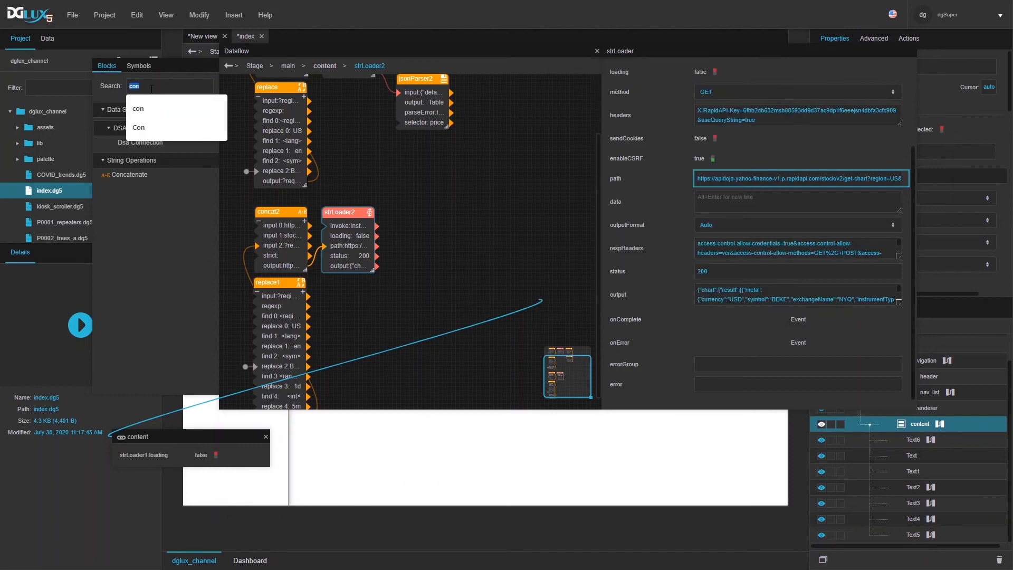
type("json")
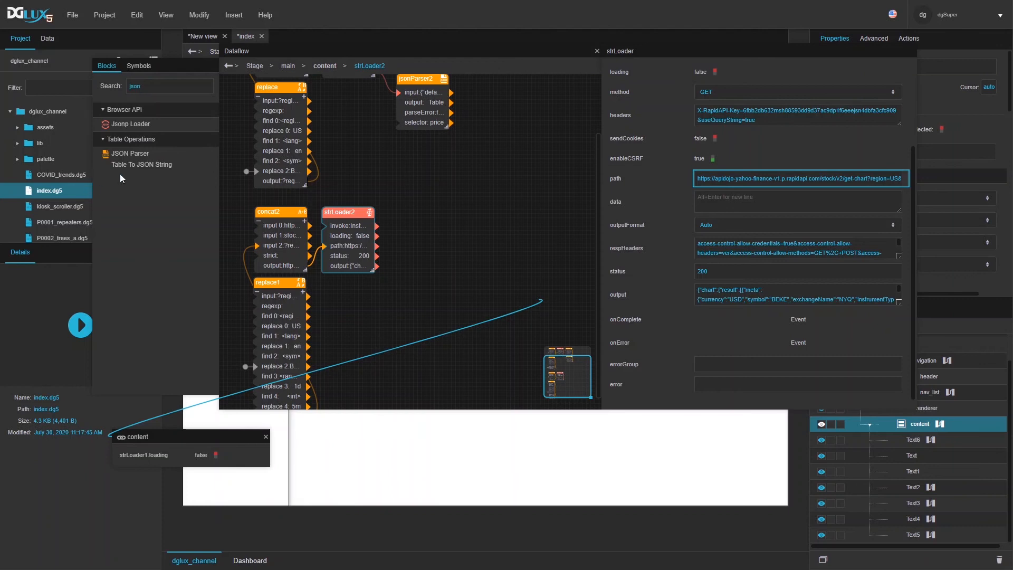
left_click_drag(121, 157, 414, 217)
left_click_drag(376, 265, 417, 234)
left_click_drag(414, 216, 408, 207)
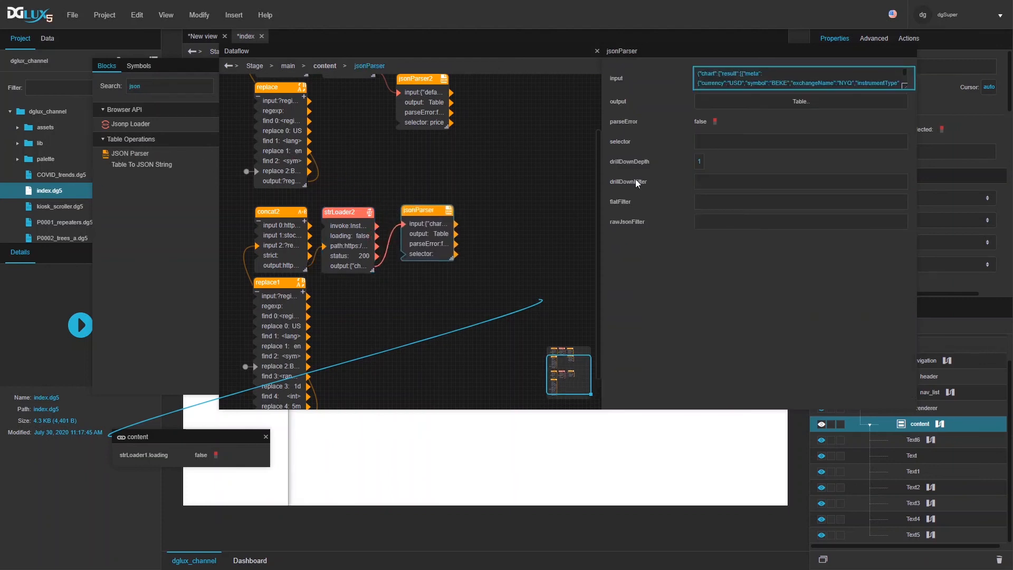
Step: Set the parser's selector to chart.result[0].timestamp, checking key paths in JSON Editor Online
type("chart.result.timestamp")
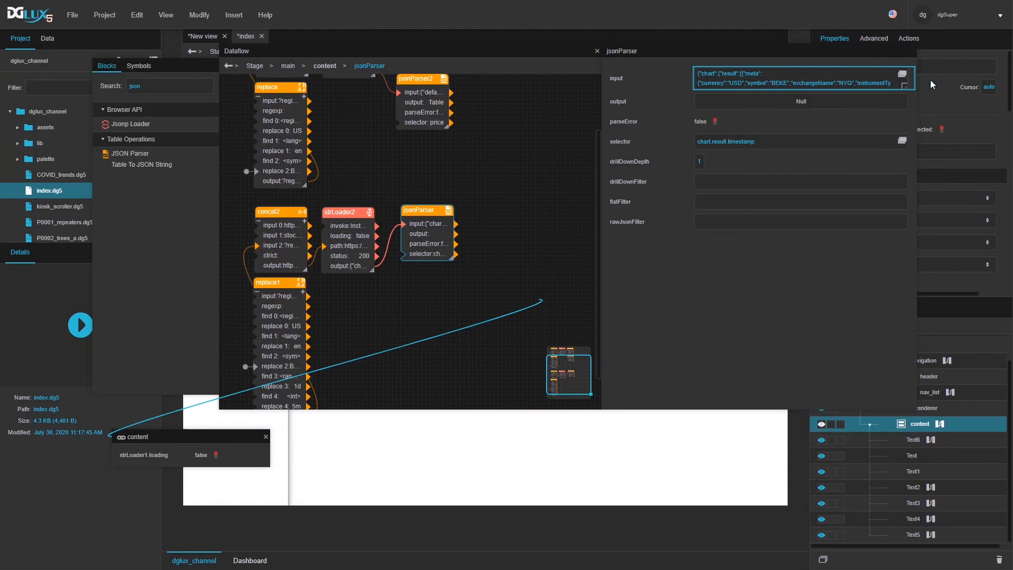
left_click(900, 74)
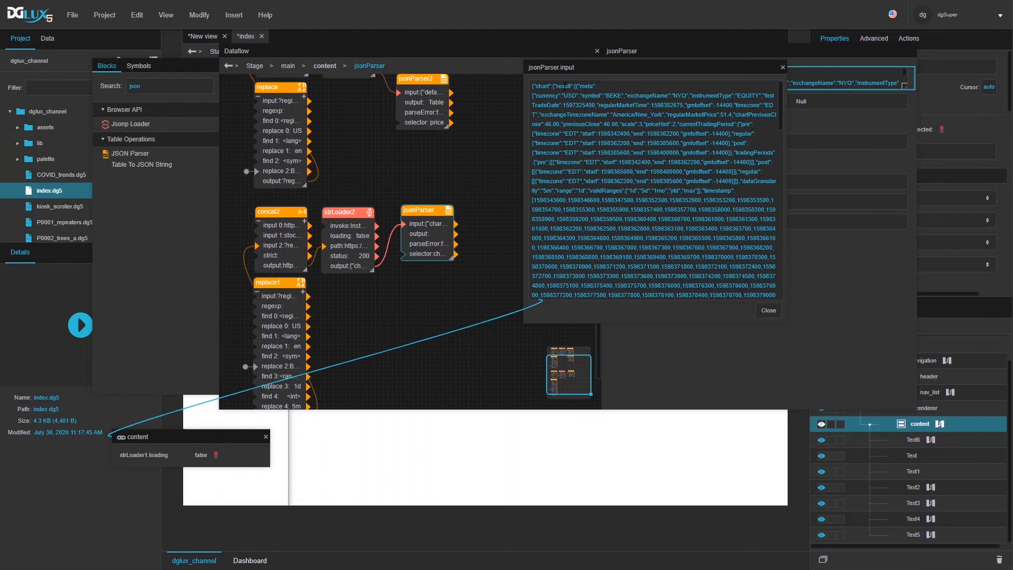
key("ctrl+Tab")
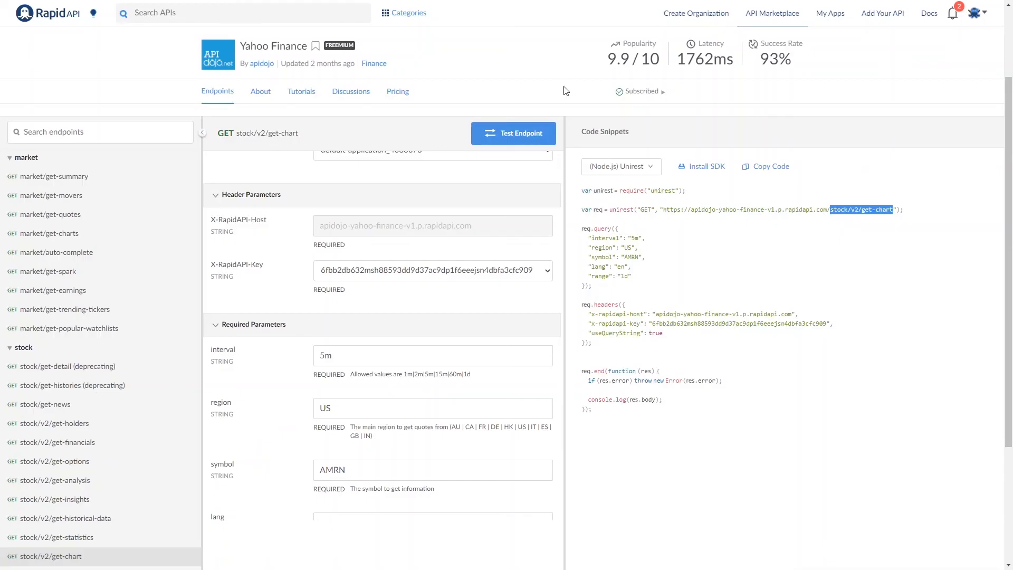
key("ctrl+Tab")
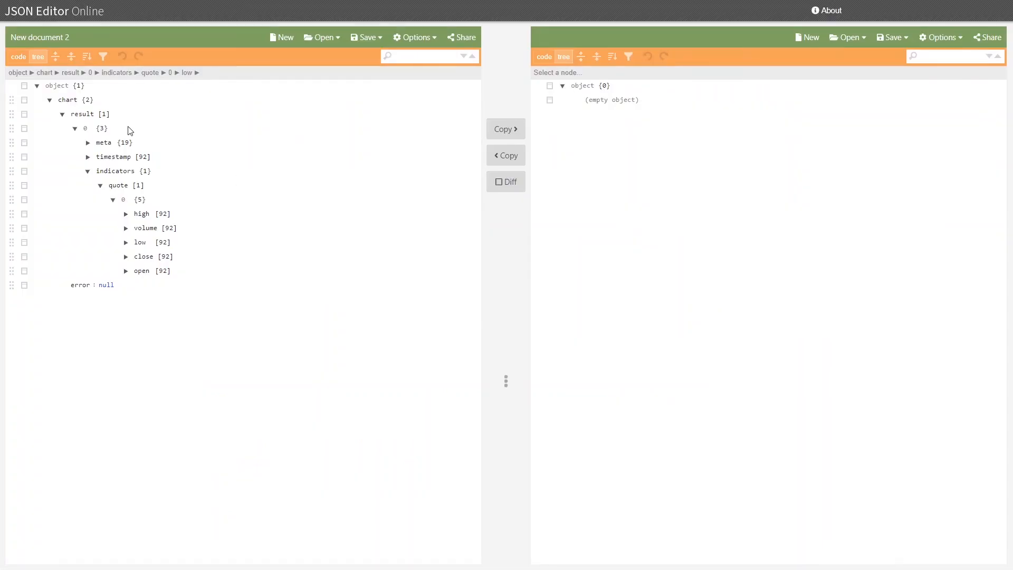
left_click(67, 99)
left_click(80, 114)
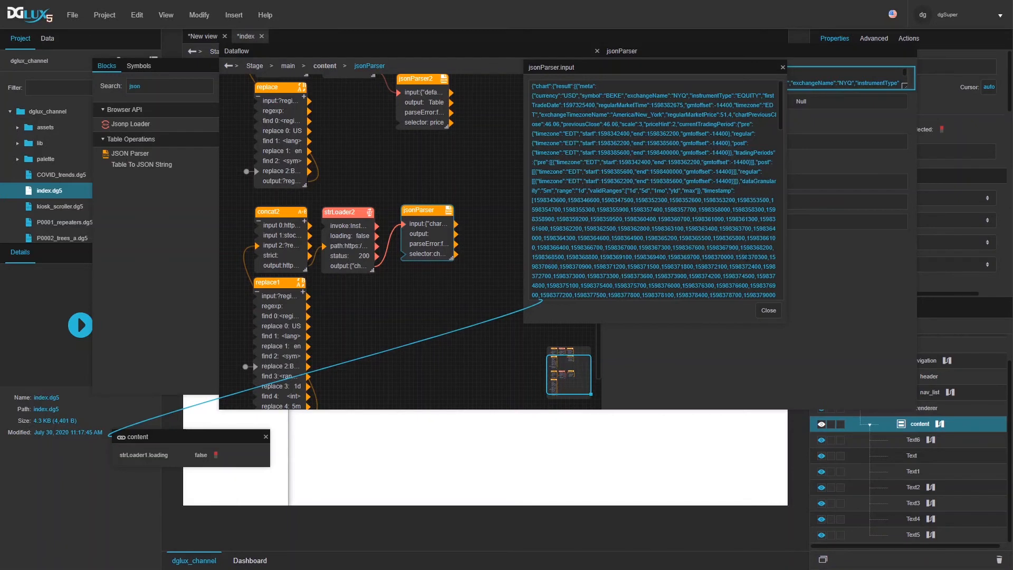
left_click(775, 312)
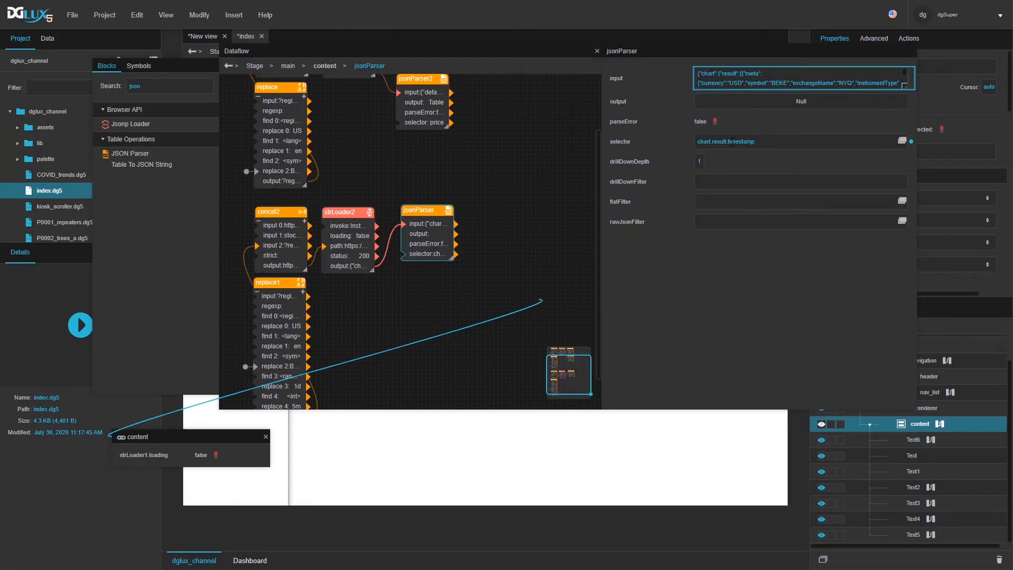
type("[0]")
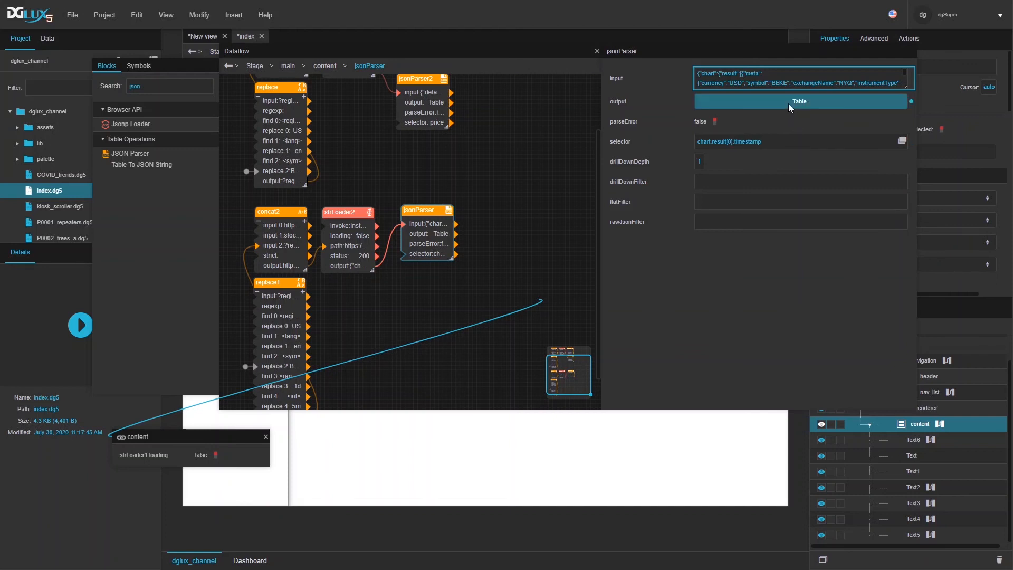
Step: Preview the parser's timestamp output table, enlarging it to review, then close it
left_click(788, 103)
left_click_drag(192, 465, 200, 267)
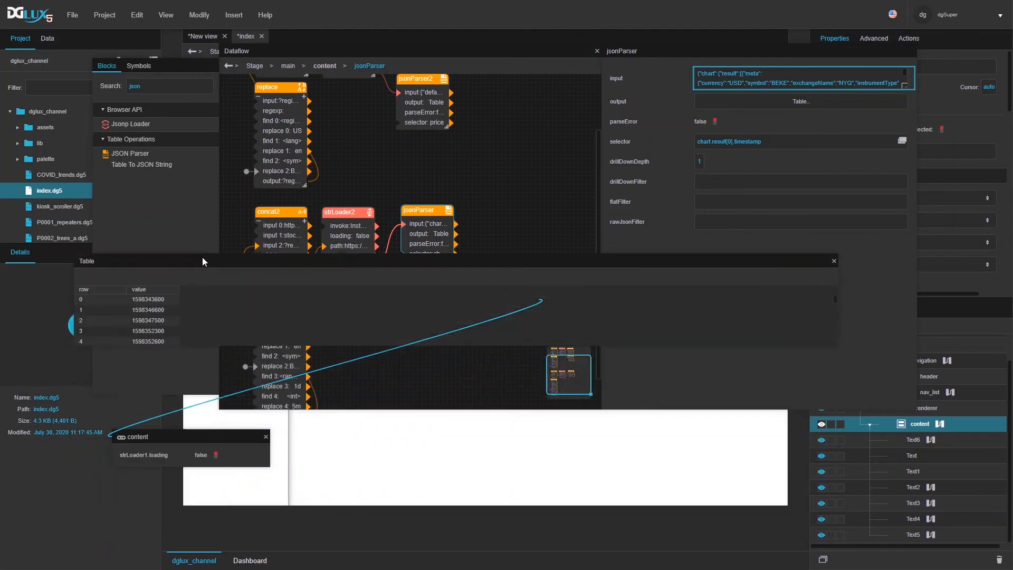
left_click_drag(838, 346, 451, 457)
scroll(349, 362, "down", 5)
scroll(349, 365, "up", 5)
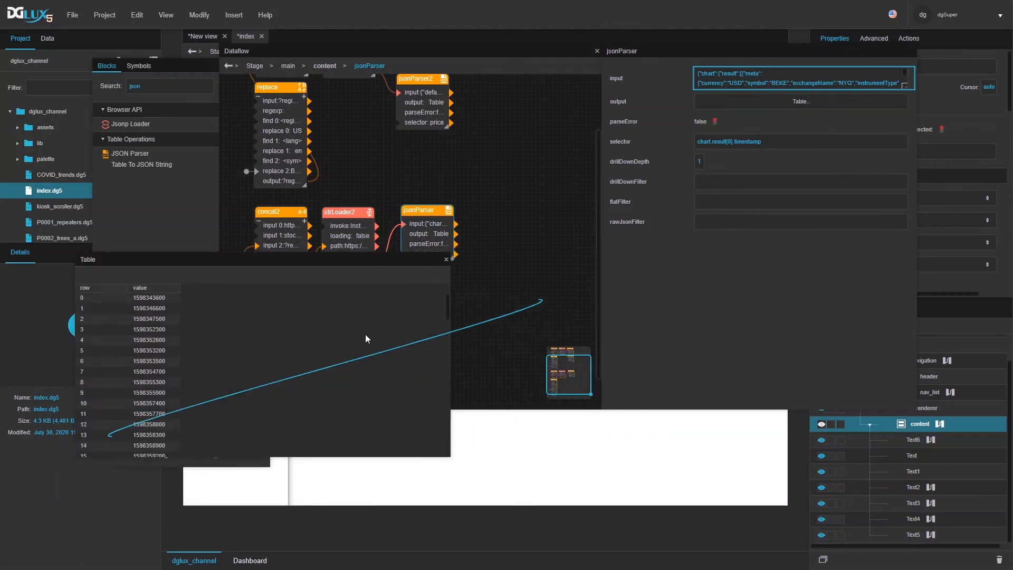
left_click(446, 259)
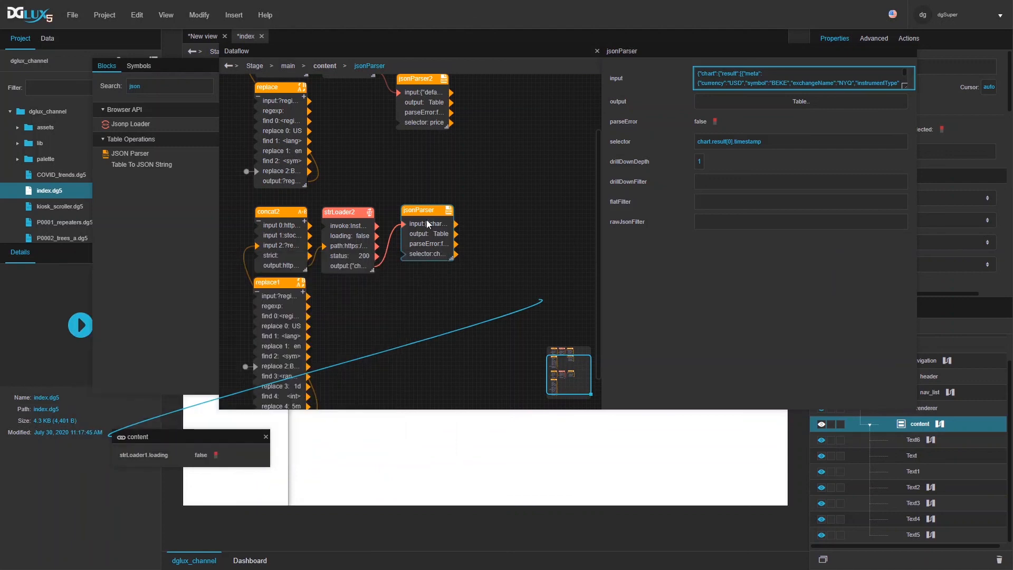
Step: Duplicate the parser as jsonParser3 and place it below the original
key("ctrl+v")
left_click_drag(426, 209, 422, 271)
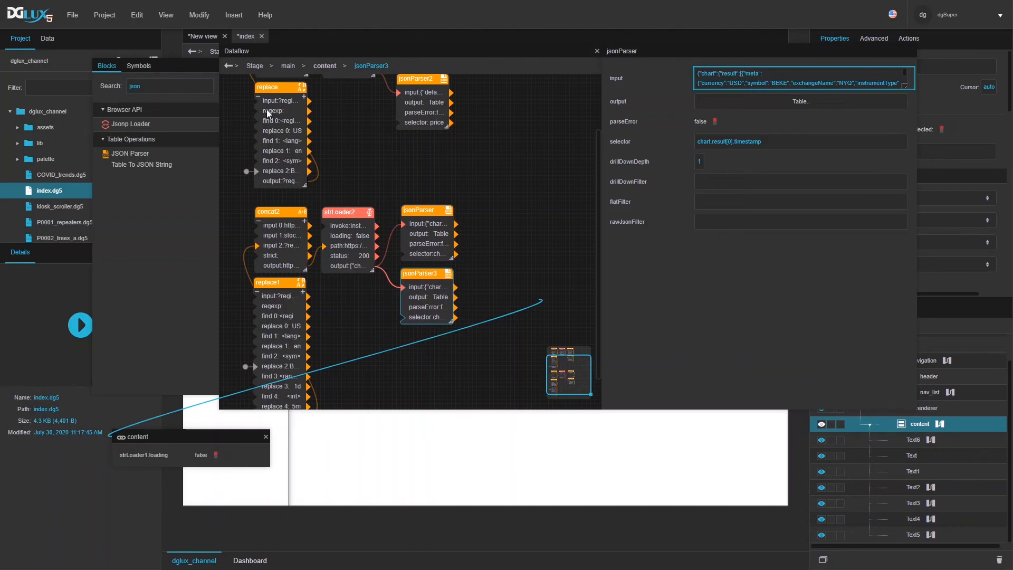
key("ctrl+Tab")
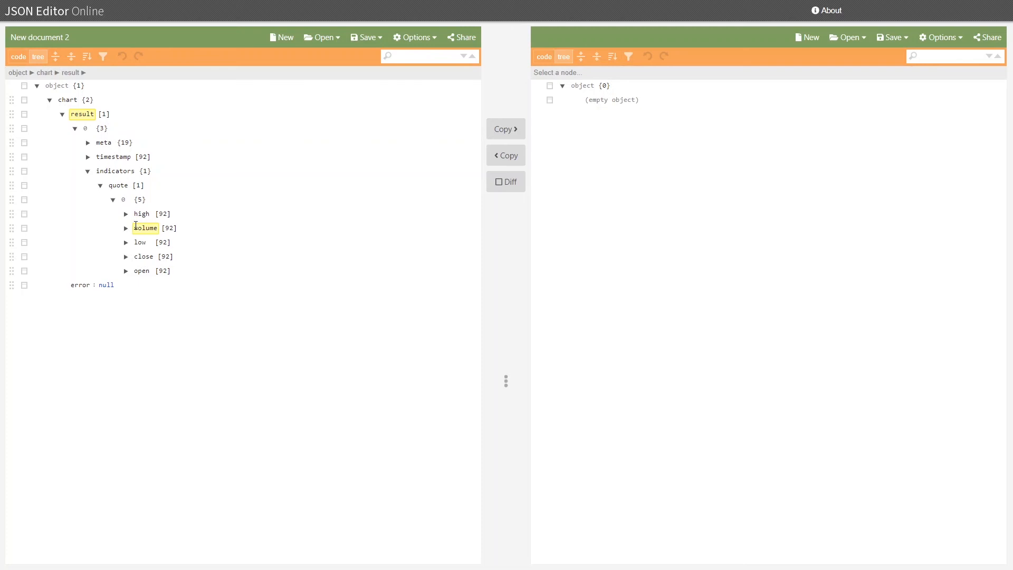
Step: Expand the close [92] array under the quote indicators to view its prices
left_click(126, 258)
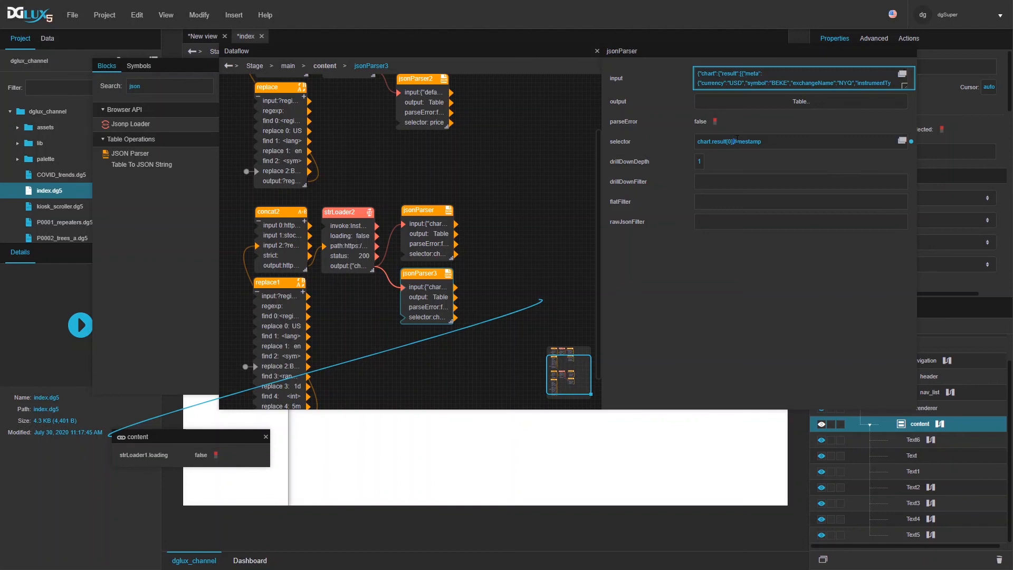
Step: Change jsonParser3's selector to chart.result[0].indicators.quote[0].close and check its close-price table (46, 46.06)
left_click_drag(762, 144, 734, 143)
type("indicators")
key("Return")
key("alt+Tab")
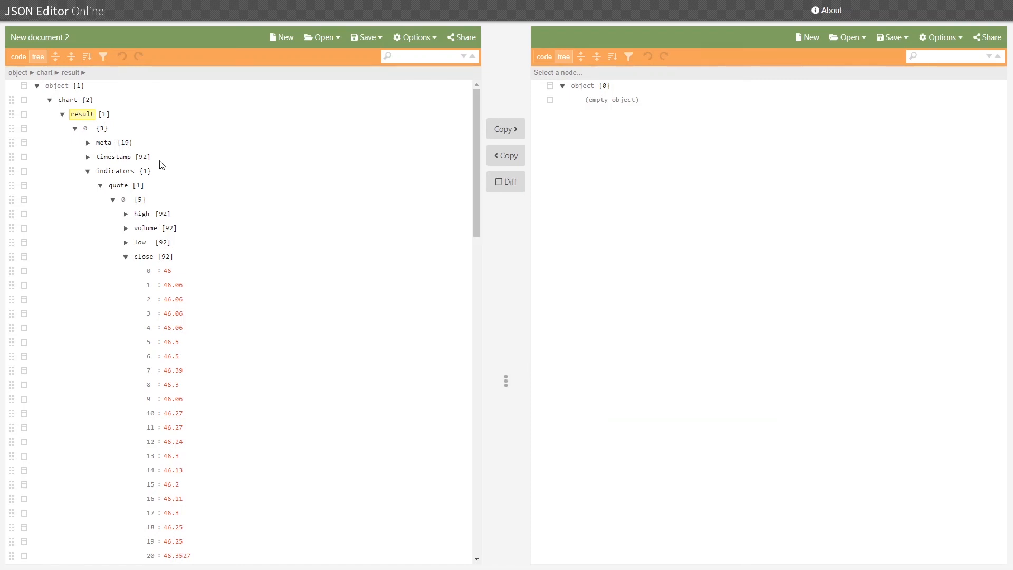
key("alt+Tab")
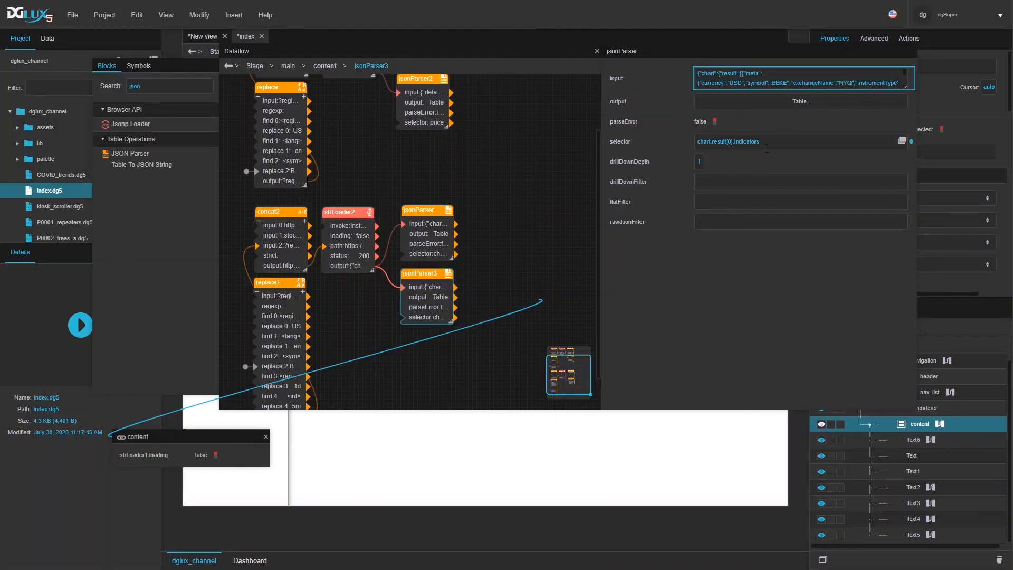
type("quote[0]")
key("alt+Tab")
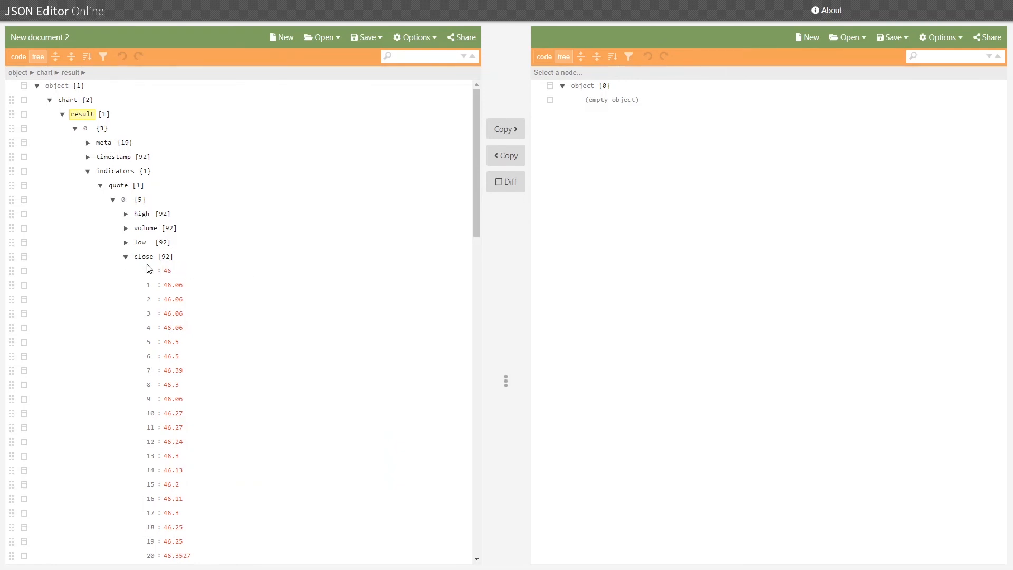
key("alt+Tab")
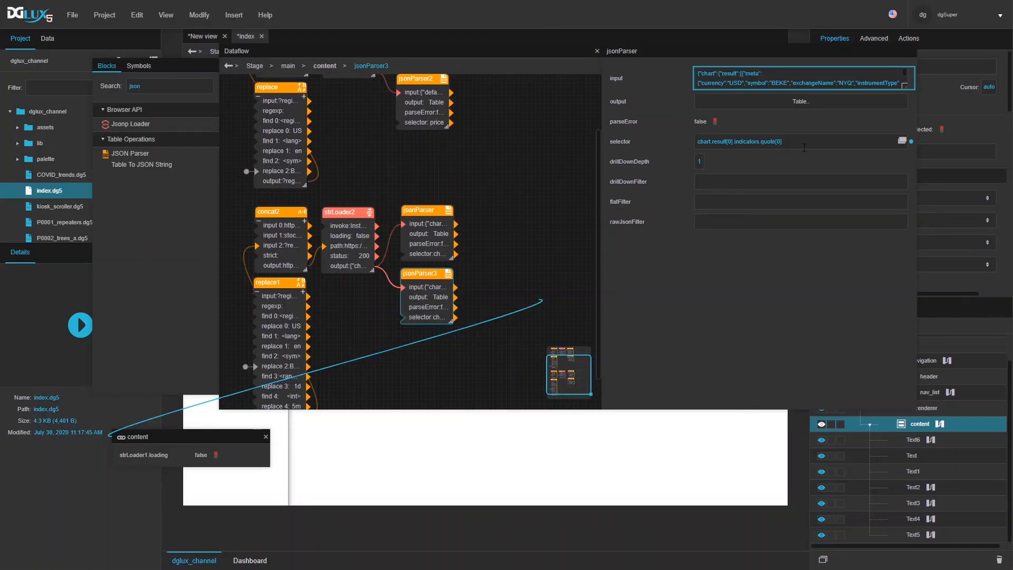
type("ose")
left_click(774, 100)
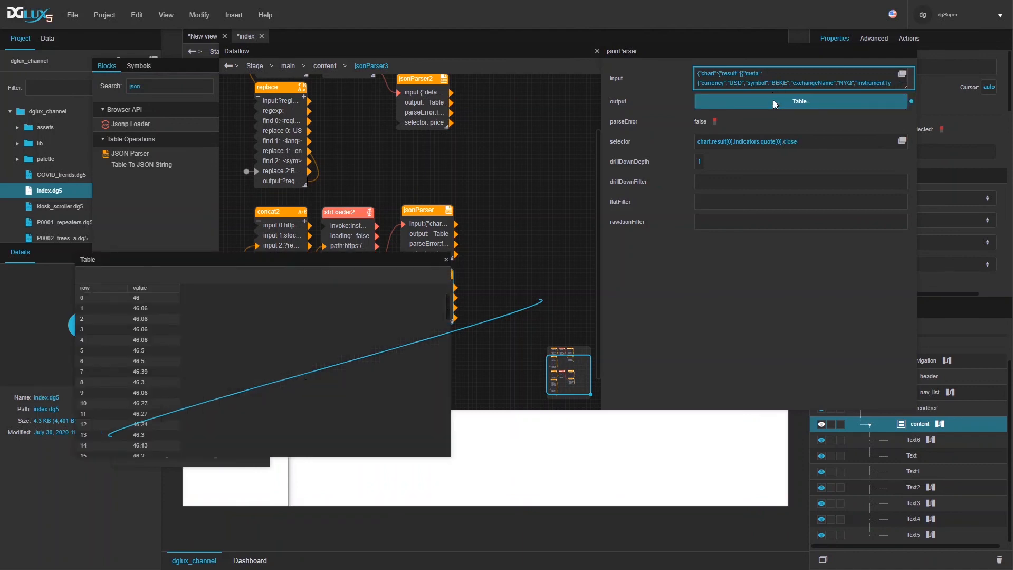
left_click(446, 259)
Step: Add a Column Mapping block fed by the first parser, setting name 0 = ts and from 0 = value
double_click(136, 87)
type("map")
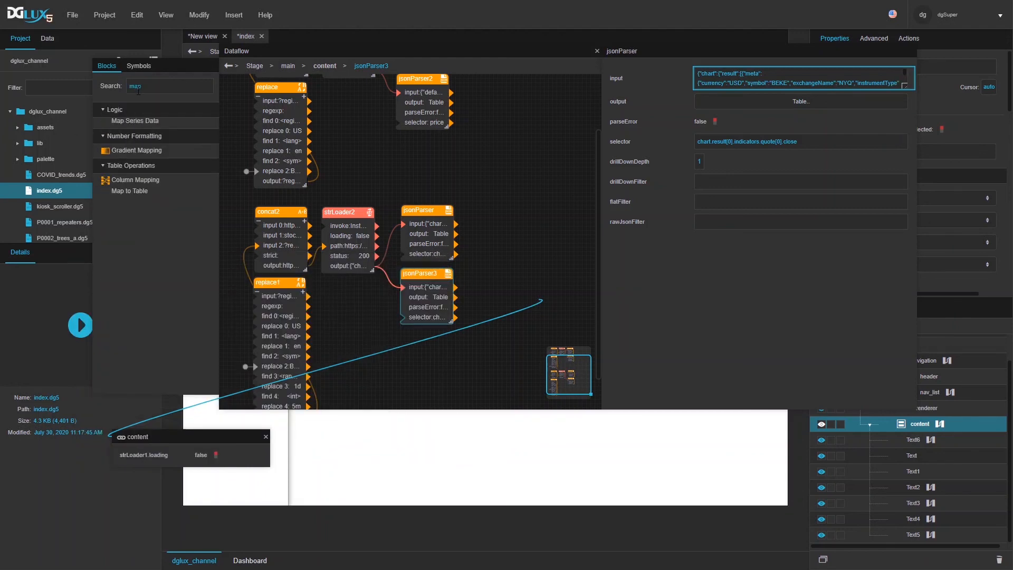
left_click_drag(117, 179, 517, 207)
left_click_drag(456, 234, 490, 199)
left_click(748, 119)
type("value")
key("Tab")
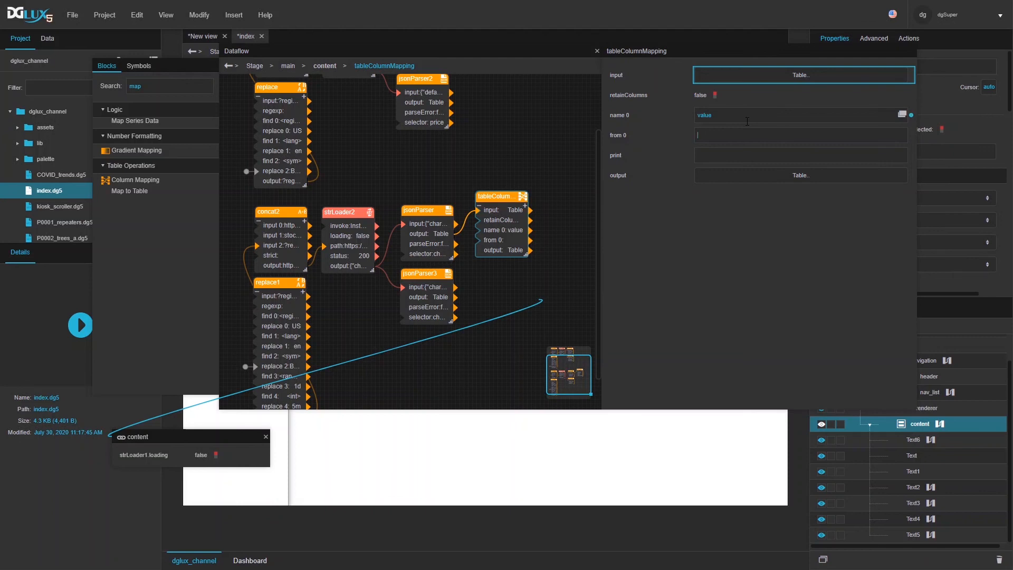
left_click(748, 121)
key("BackSpace")
type("ts")
left_click(749, 133)
type("value")
Step: Search the blocks for 'join' and add a Join block to the dataflow
double_click(182, 87)
type("join")
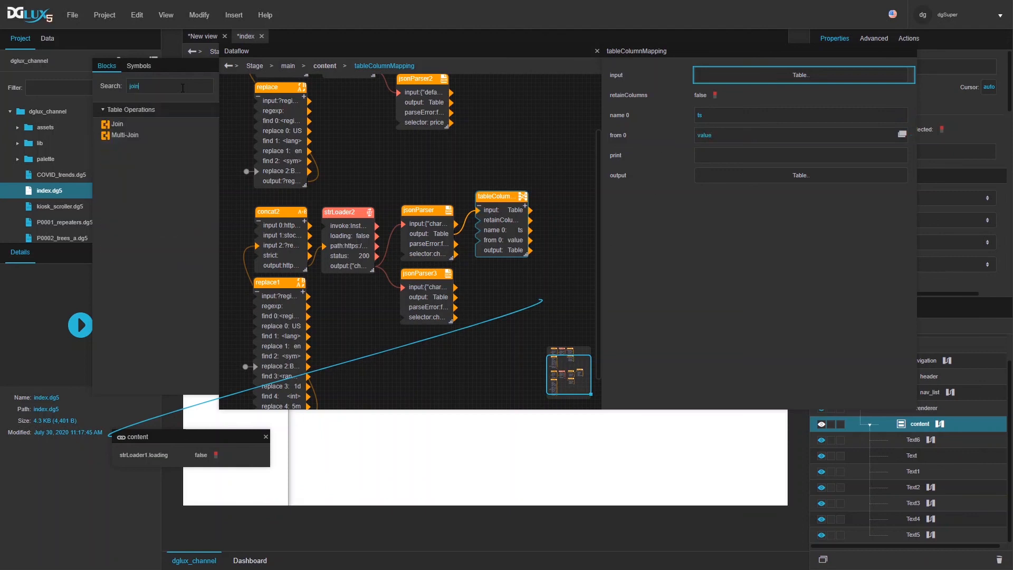
left_click_drag(111, 124, 556, 189)
Step: Wire the closing-price table into the join's second input and left-join on row = row
left_click_drag(598, 241, 671, 241)
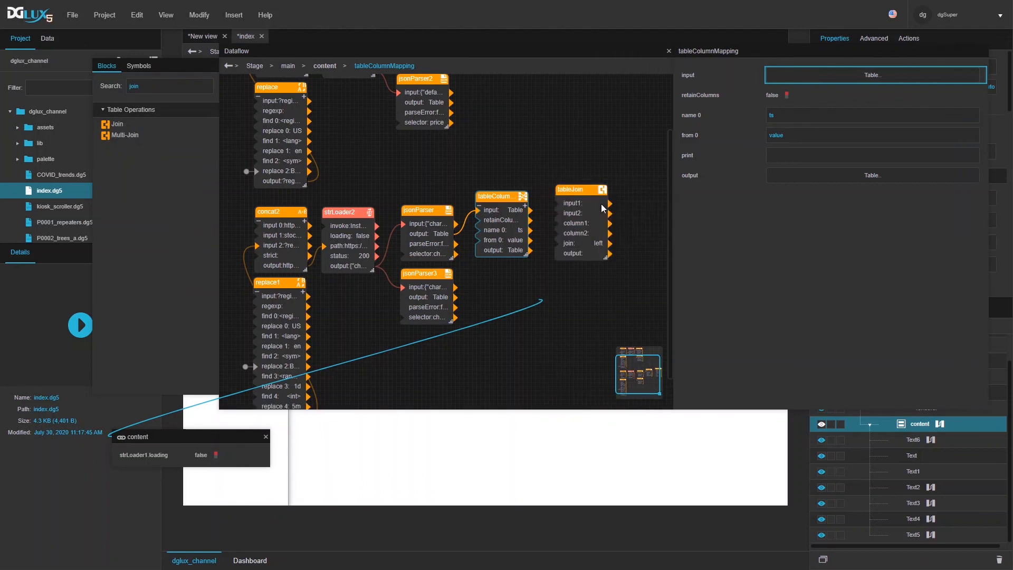
left_click_drag(570, 192, 550, 213)
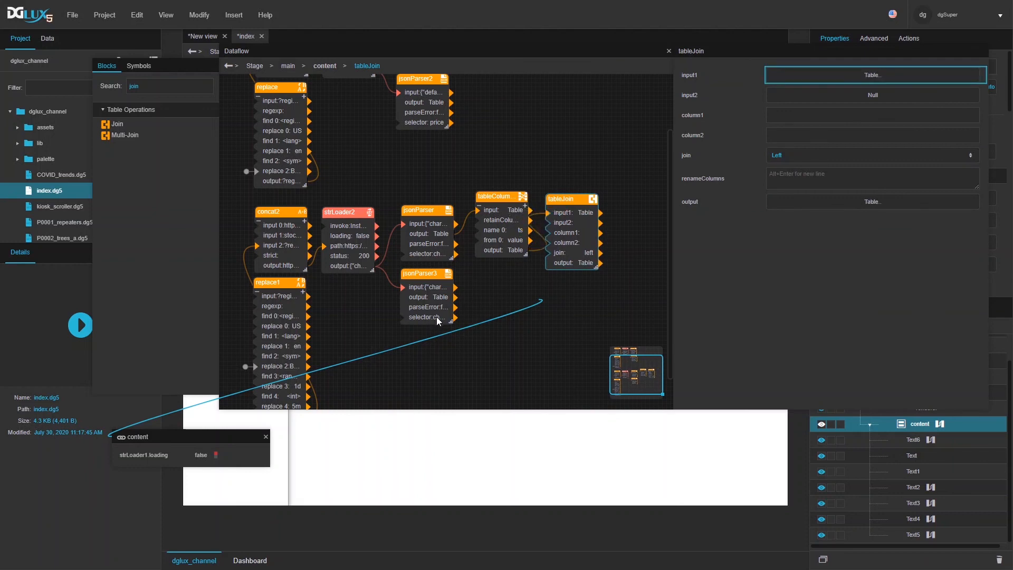
left_click_drag(455, 297, 551, 222)
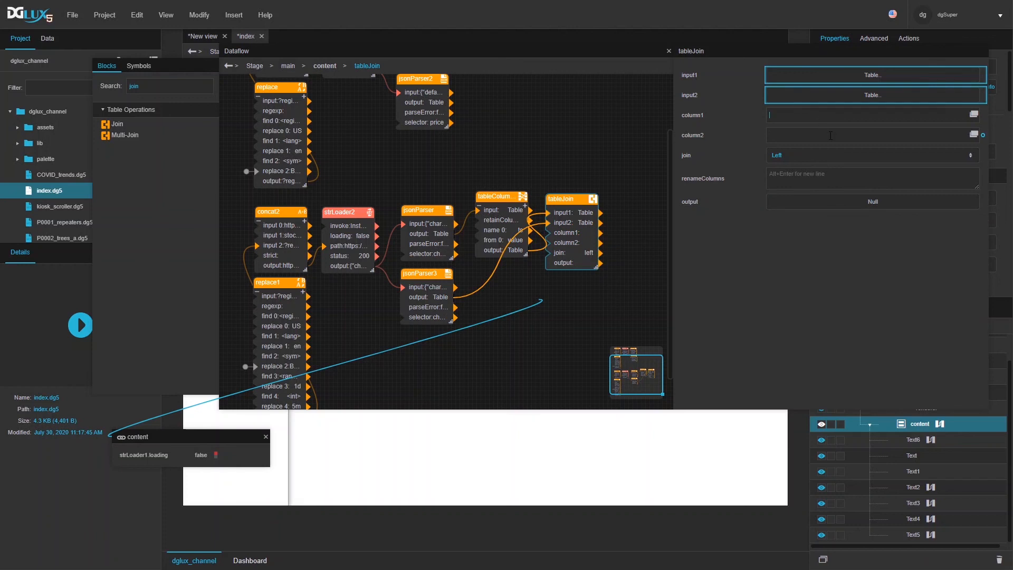
left_click(815, 157)
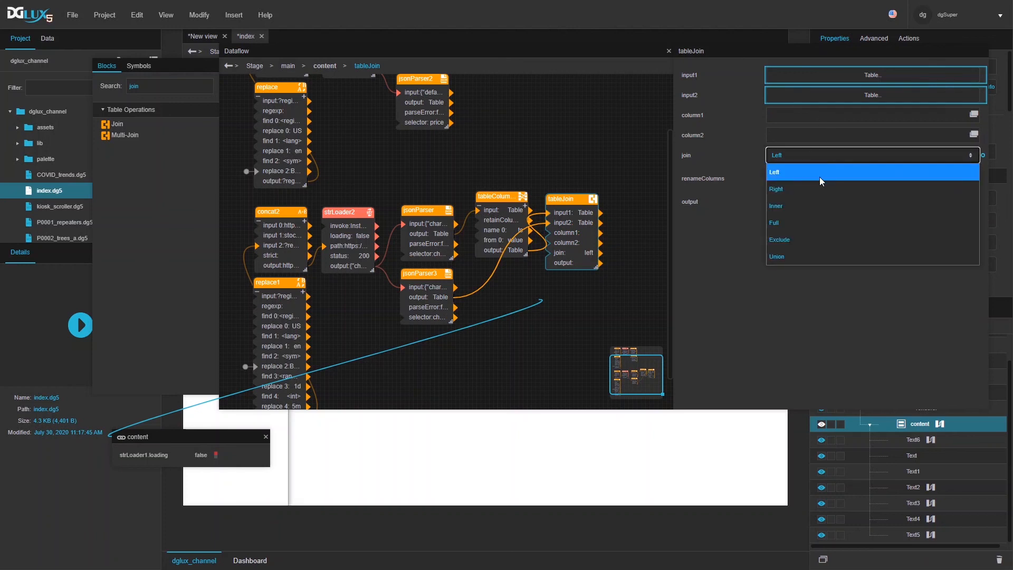
left_click(819, 172)
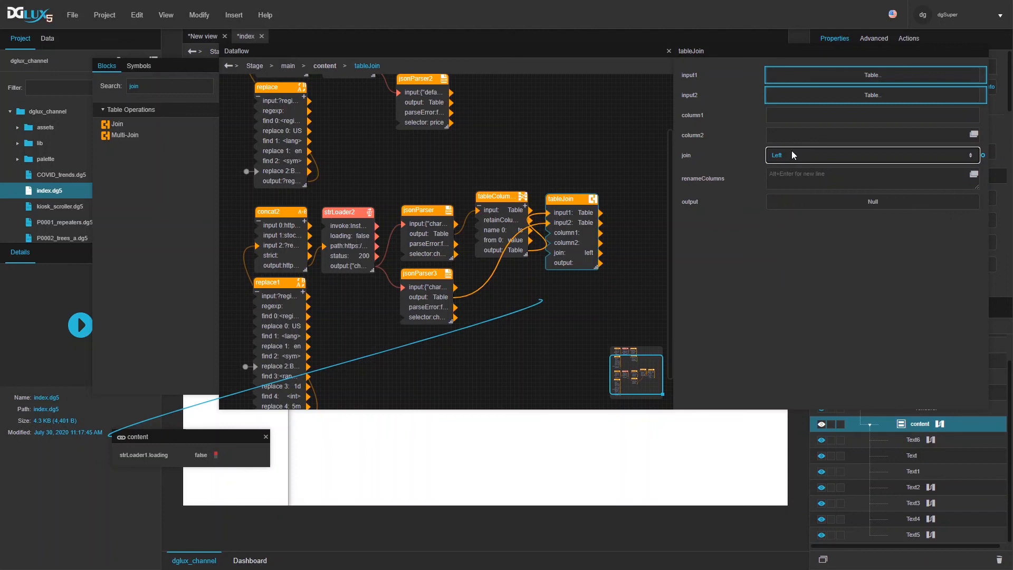
left_click(780, 117)
type("row")
key("Tab")
type("row")
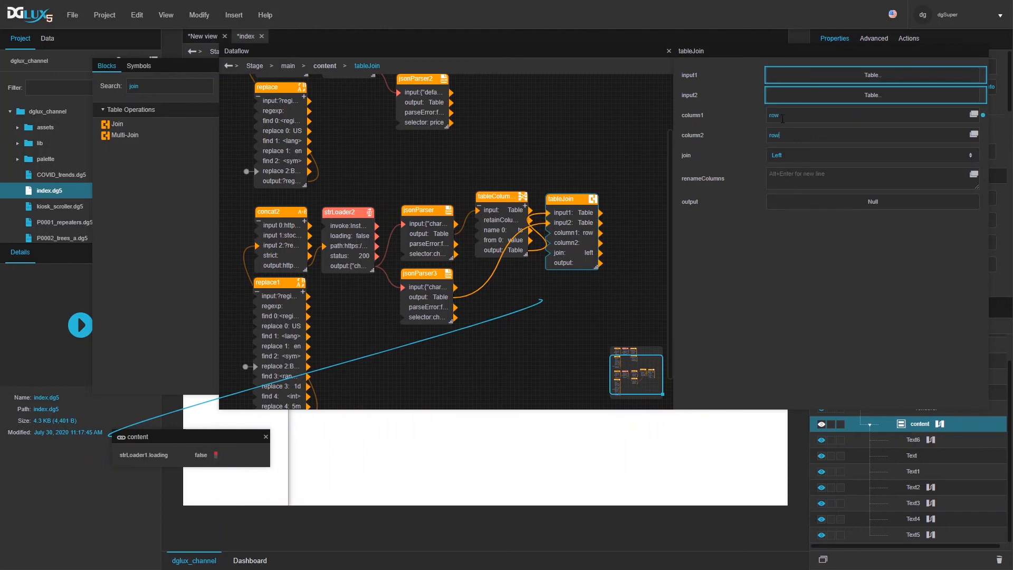
left_click(791, 261)
Step: Preview the joined output table of row, ts and value, then close it
left_click(791, 205)
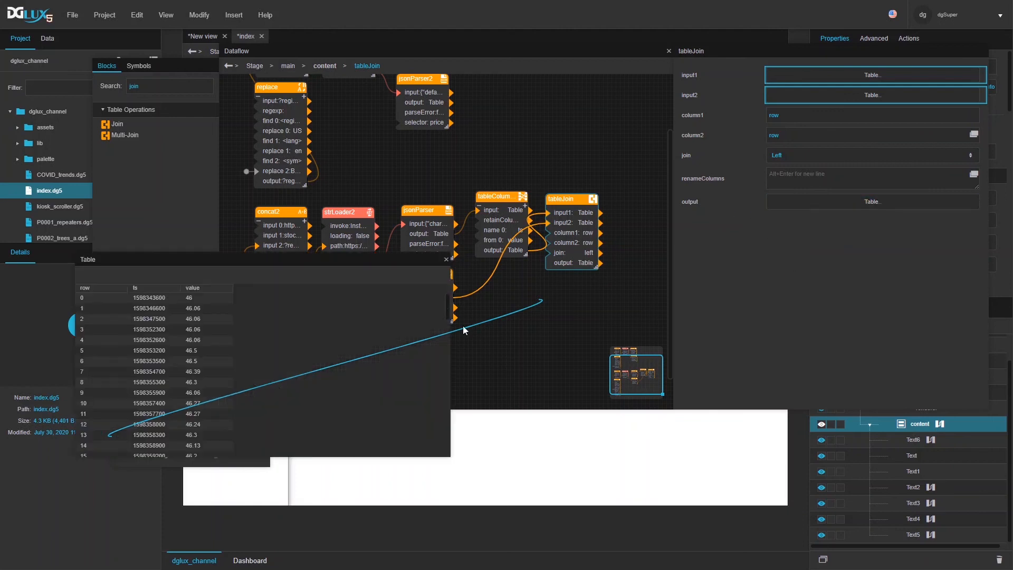
scroll(220, 340, "down", 1)
scroll(210, 334, "down", 5)
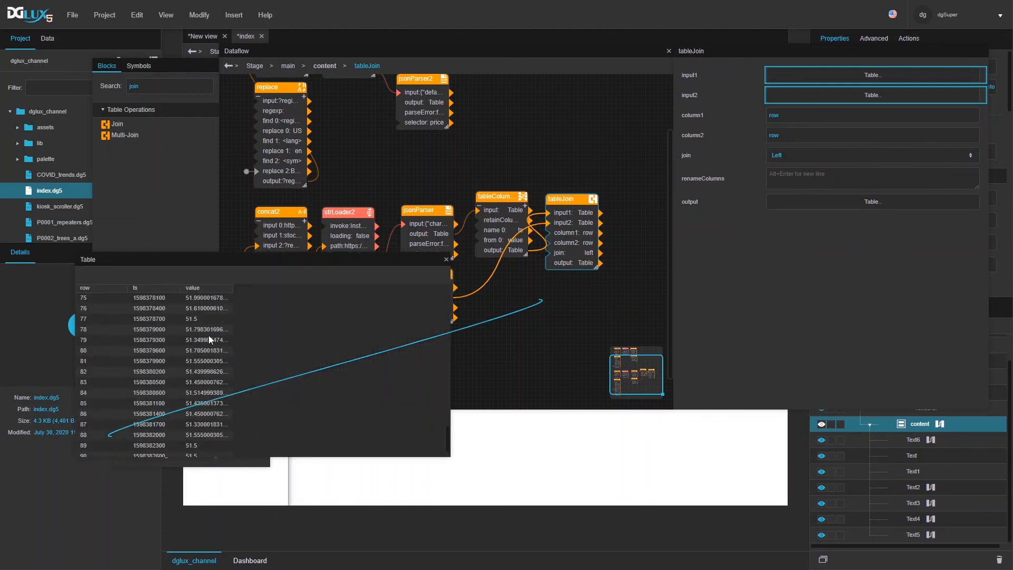
left_click(446, 259)
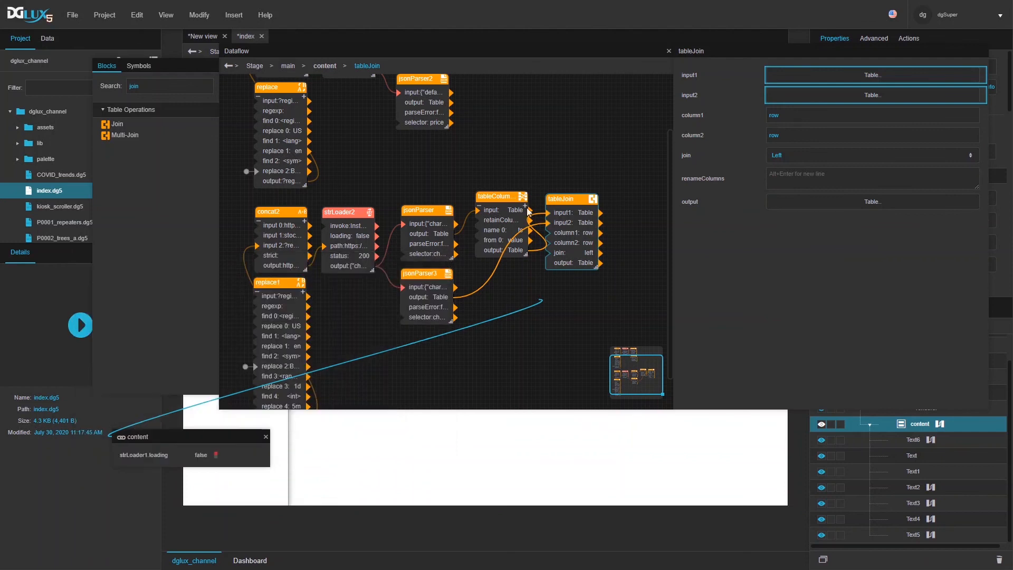
Step: Insert a Chart into the content container via Insert > Charts > Chart, then switch to Edit mode
left_click(668, 51)
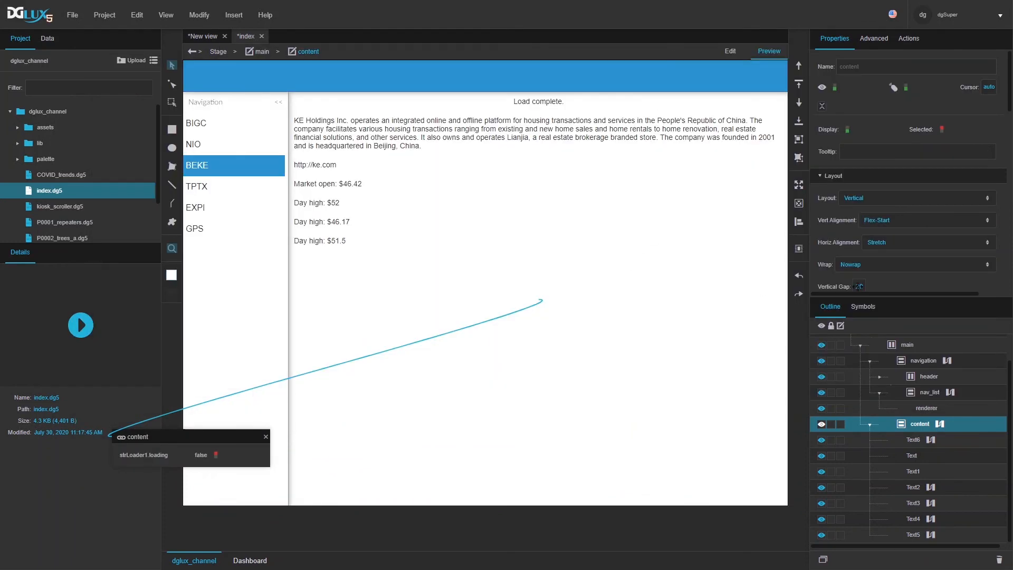
right_click(906, 425)
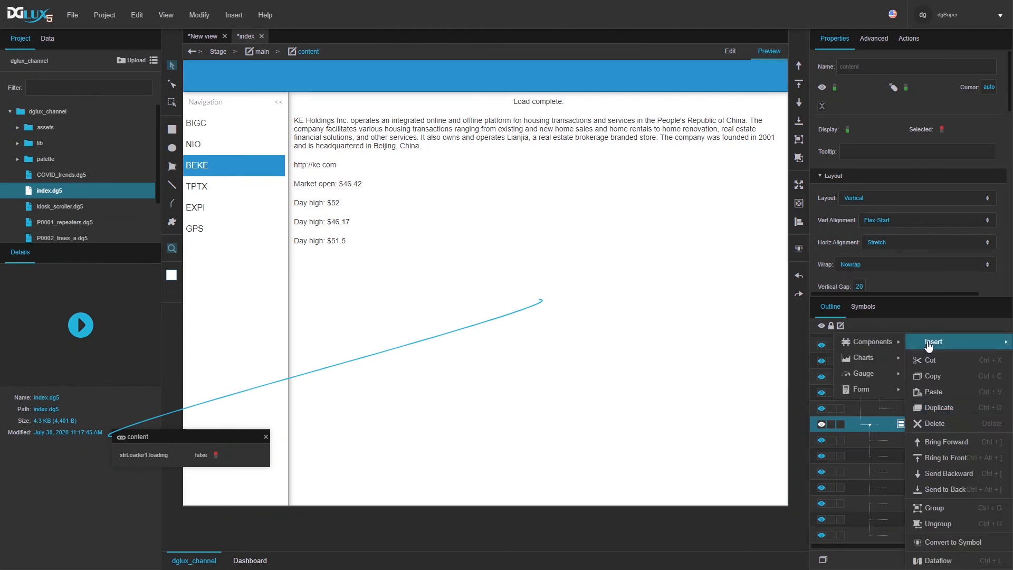
mouse_move(933, 342)
mouse_move(895, 362)
left_click(932, 359)
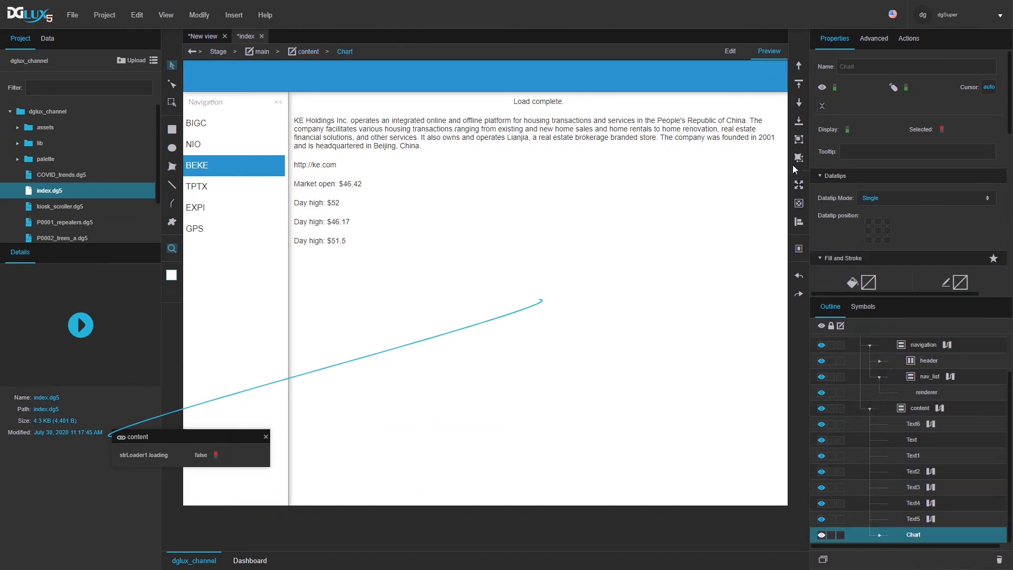
left_click(725, 51)
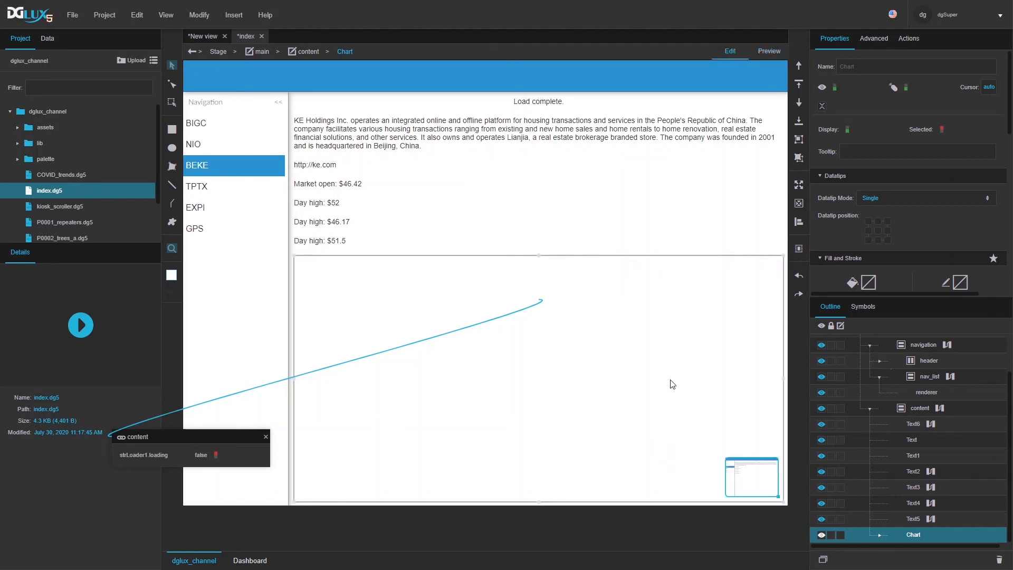
left_click(940, 407)
Step: Open the tableJoin output table and drop its value column onto the new chart
left_click_drag(672, 409, 668, 253)
scroll(482, 182, "down", 5)
scroll(482, 186, "up", 4)
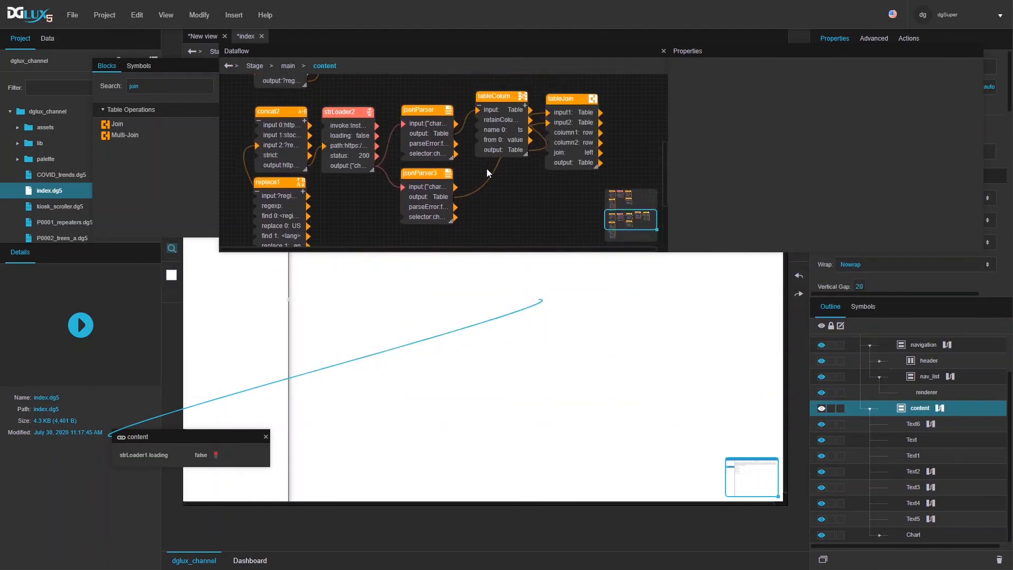
left_click(586, 136)
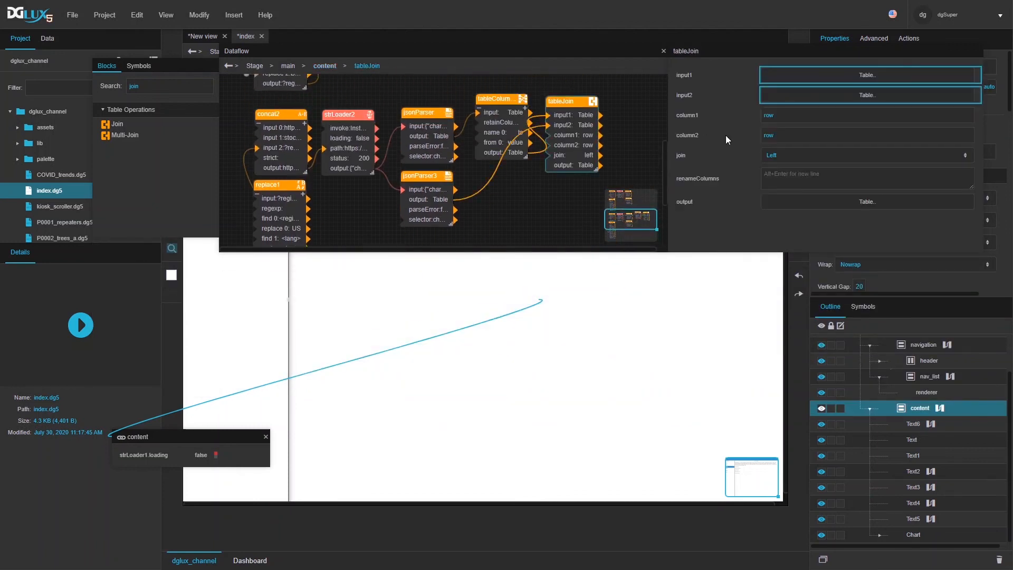
left_click(790, 201)
left_click_drag(191, 292, 621, 378)
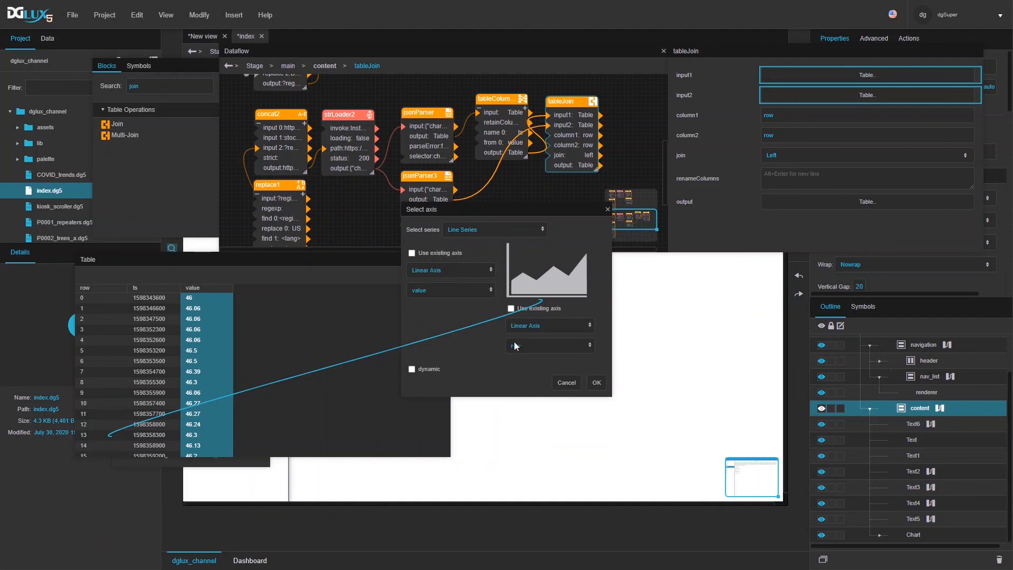
Step: Plot it as an Area Series with a DateTime second axis on the ts column
left_click(534, 327)
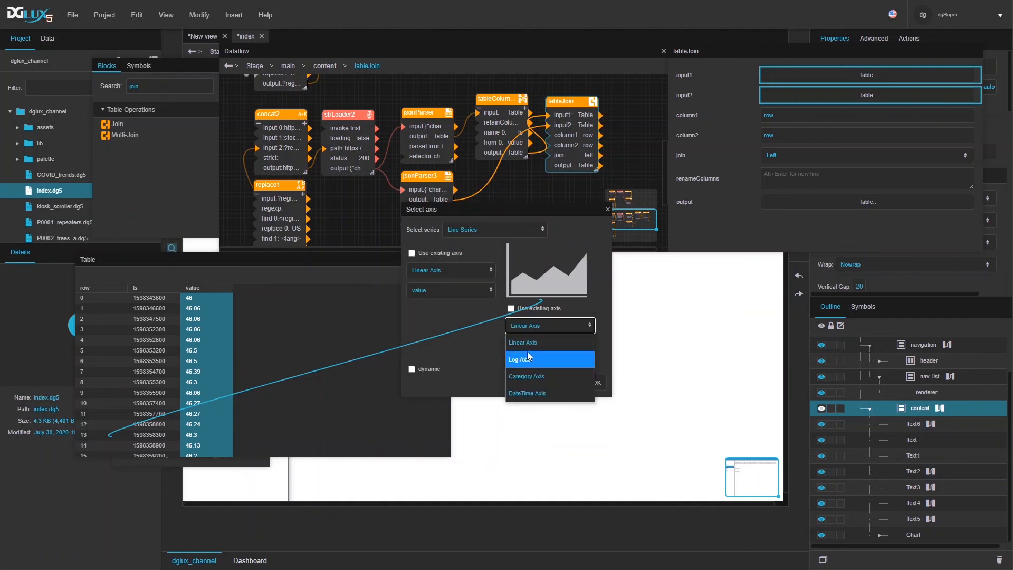
left_click(530, 394)
left_click(528, 349)
left_click(523, 377)
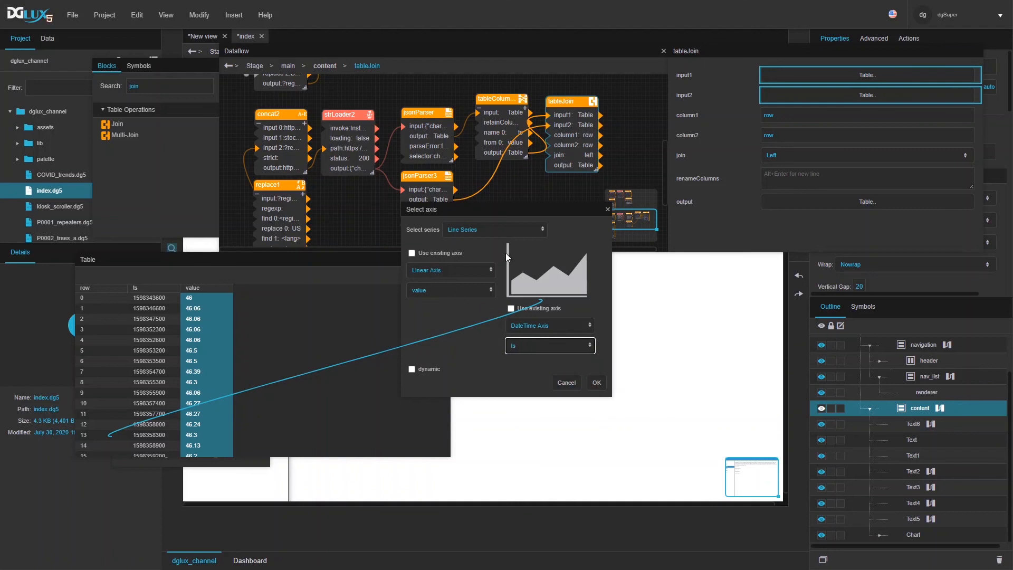
left_click(473, 229)
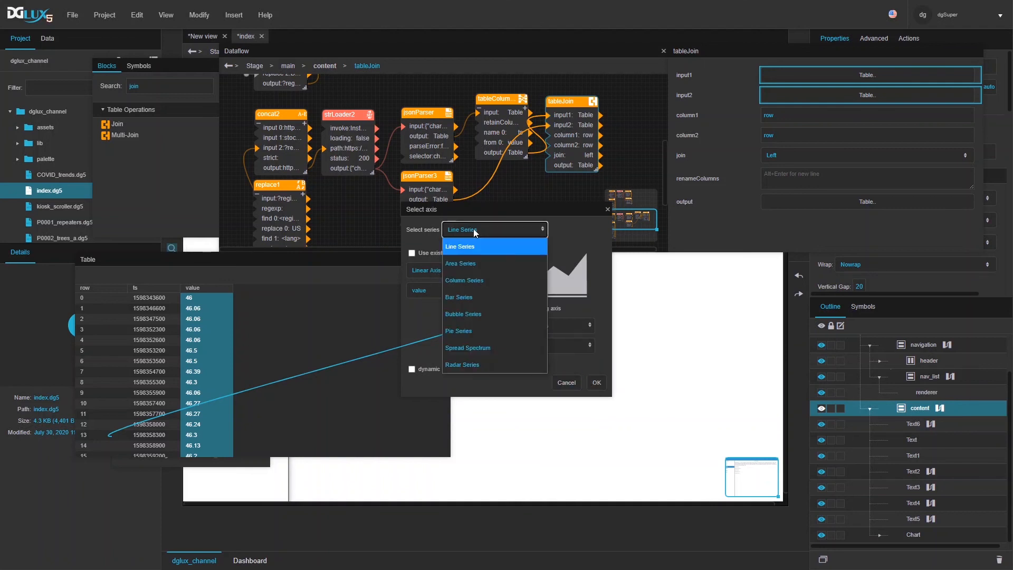
left_click(466, 261)
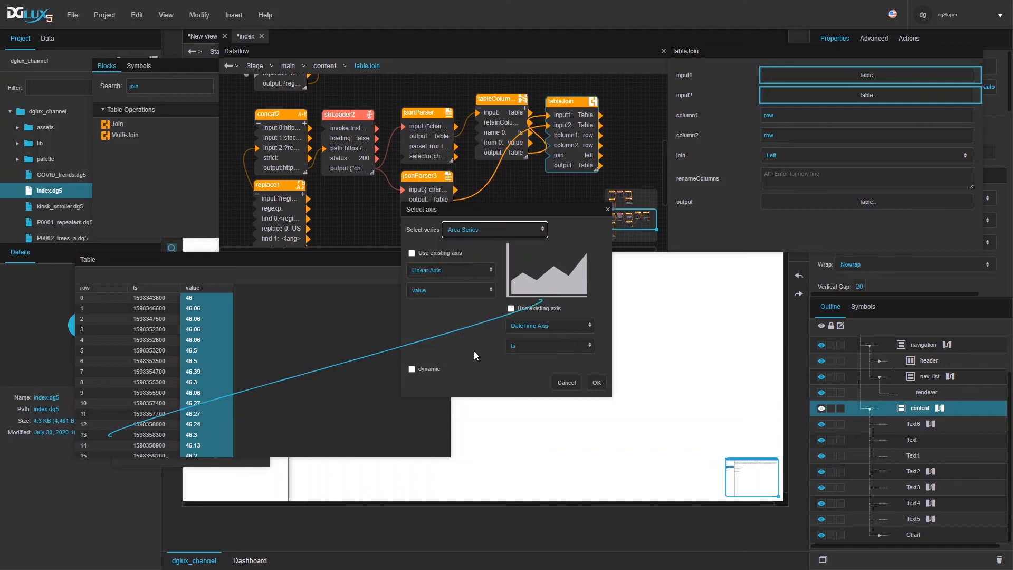
left_click(595, 382)
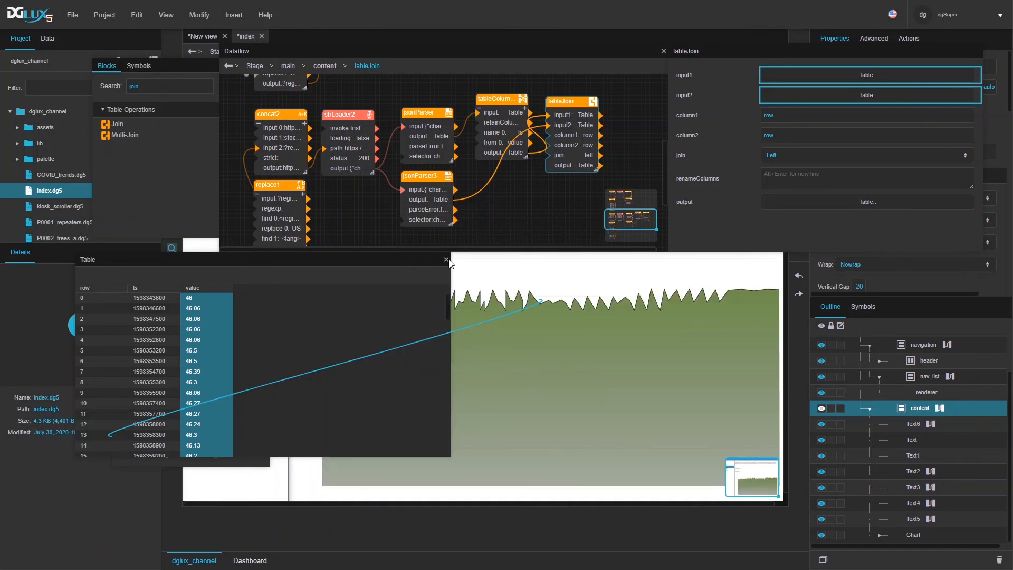
left_click(446, 260)
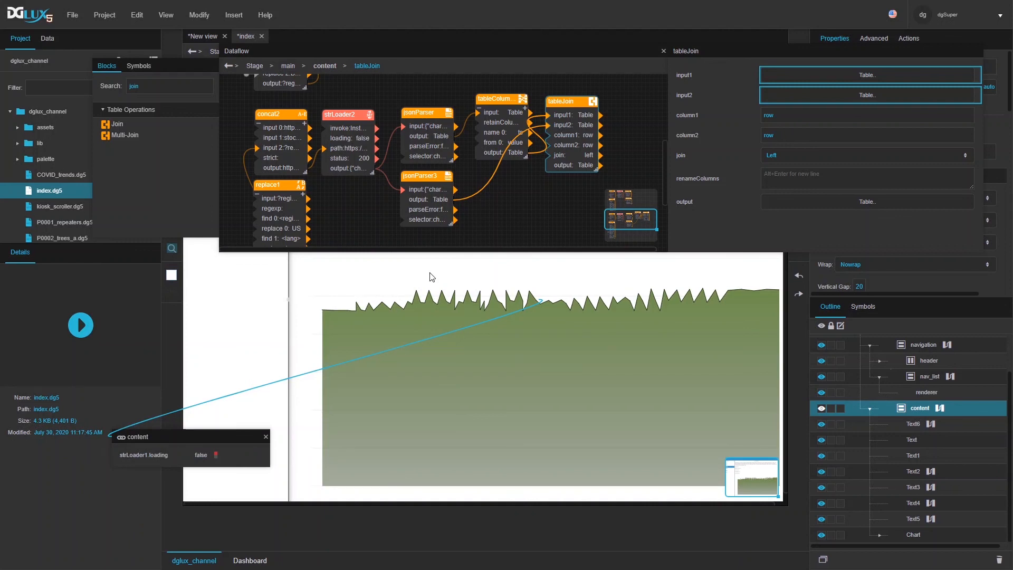
Step: Set the vertical axis renderer's font colour to #666666 and its line to #999999
left_click(663, 50)
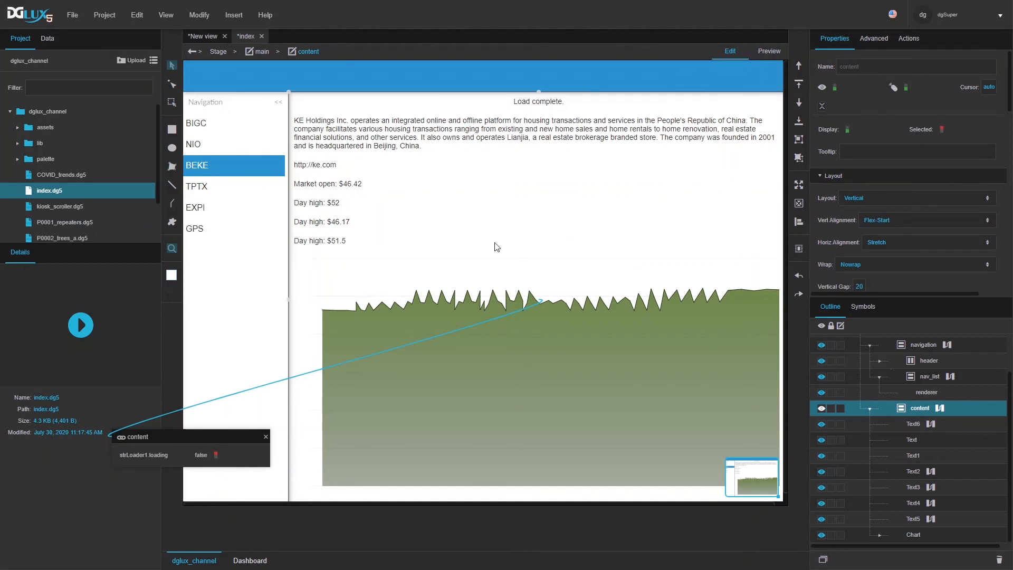
left_click(265, 437)
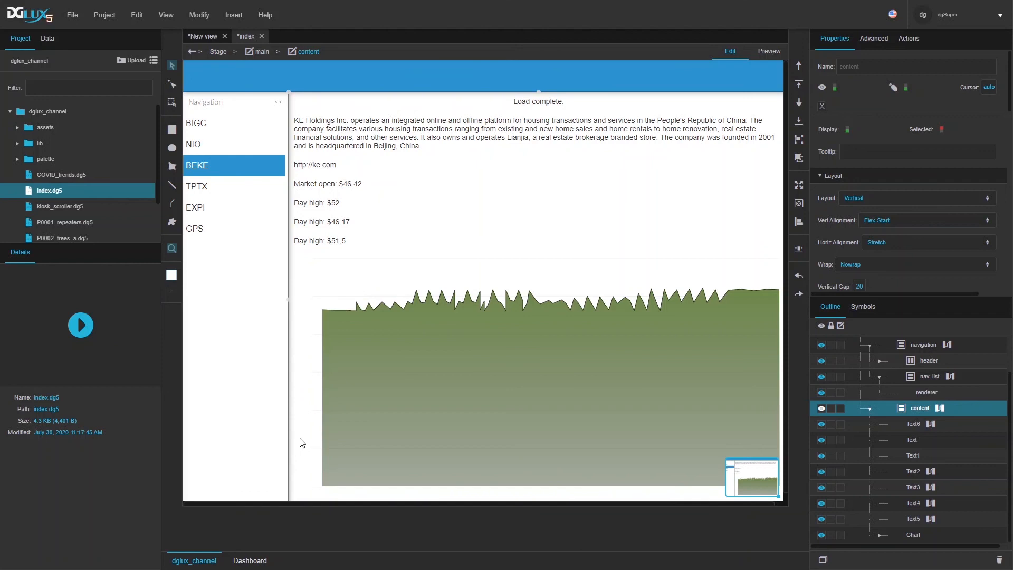
left_click(531, 419)
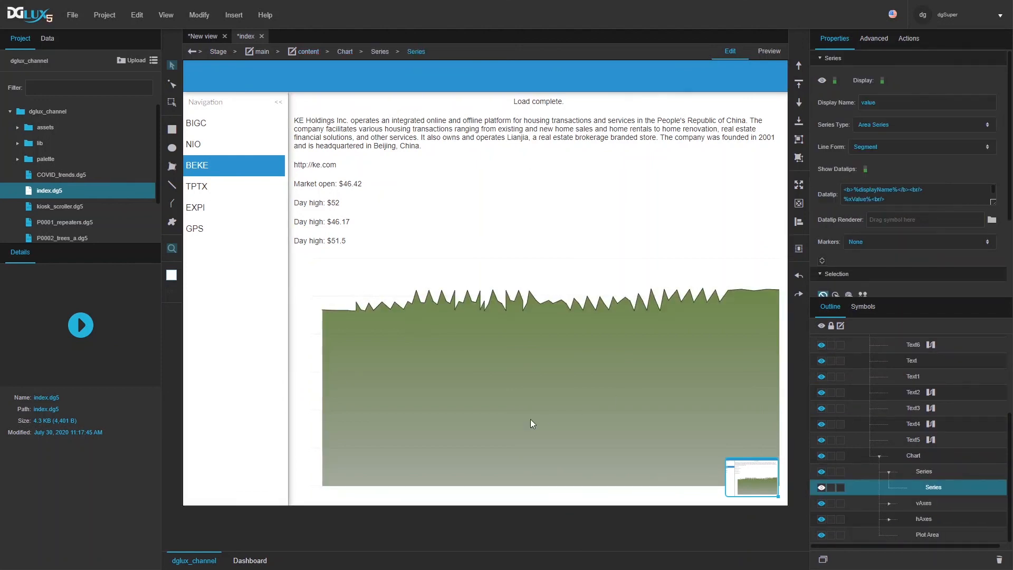
left_click(889, 504)
left_click(926, 518)
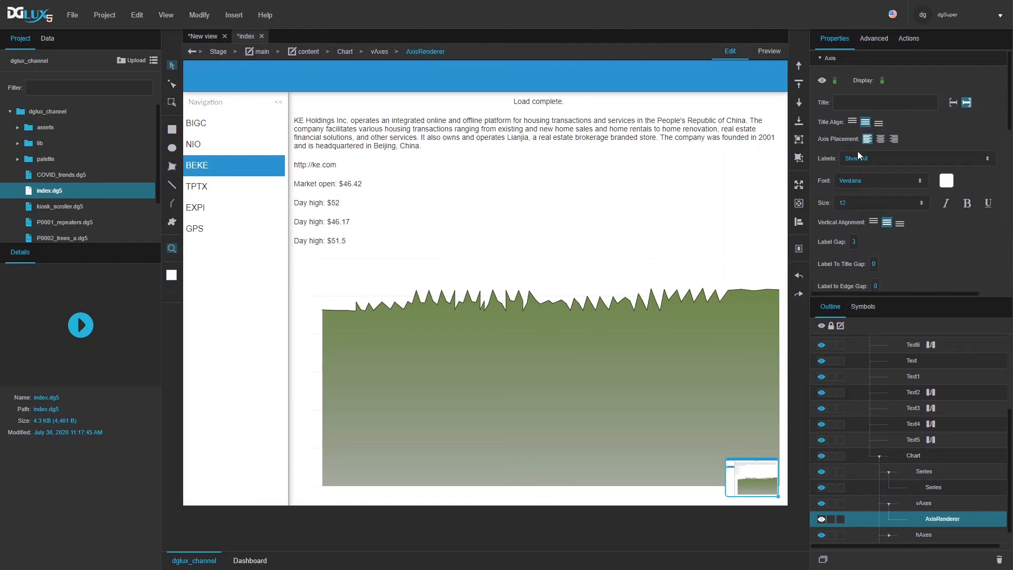
left_click(947, 181)
left_click(828, 242)
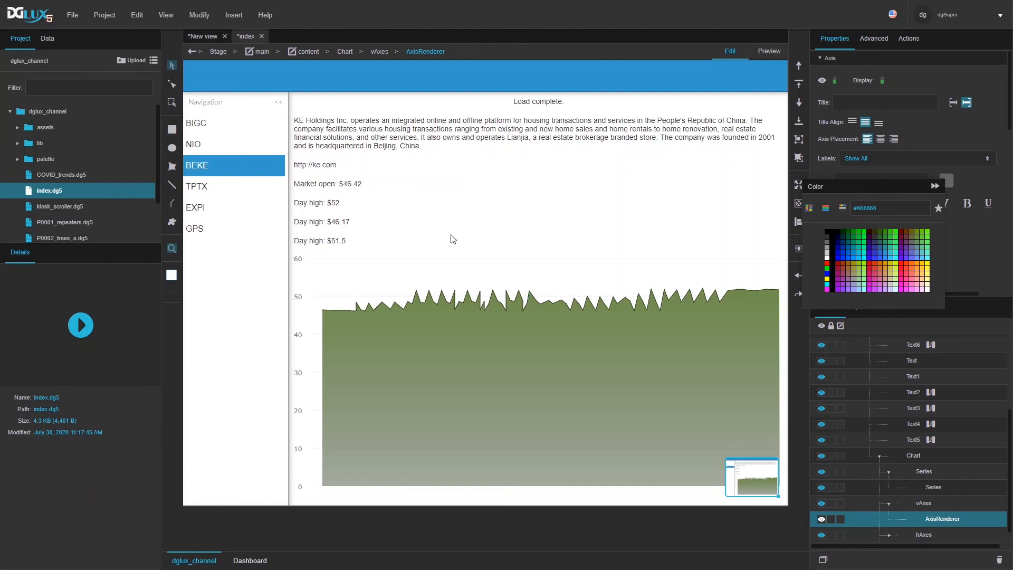
left_click(968, 262)
scroll(957, 233, "down", 5)
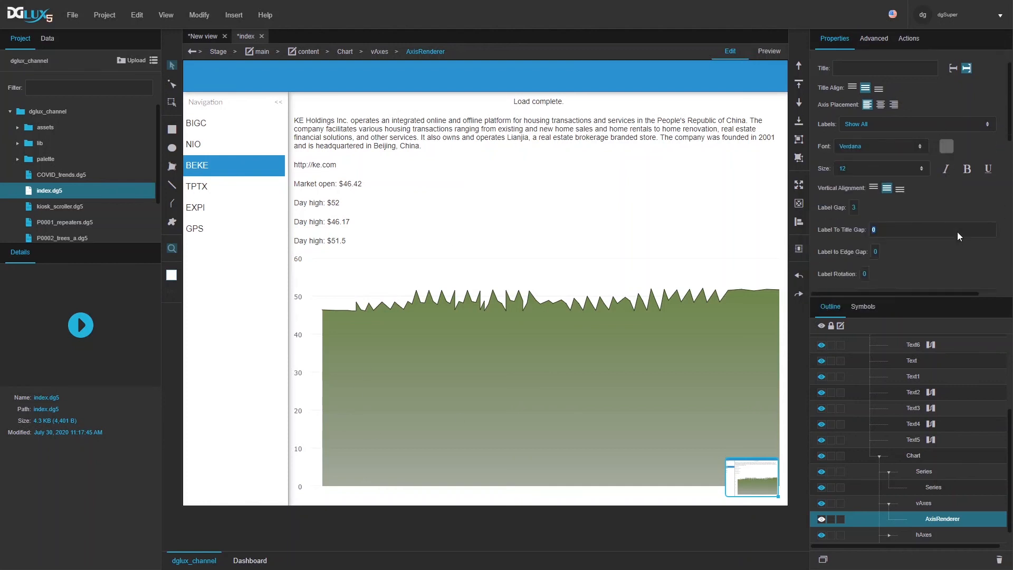
left_click(843, 219)
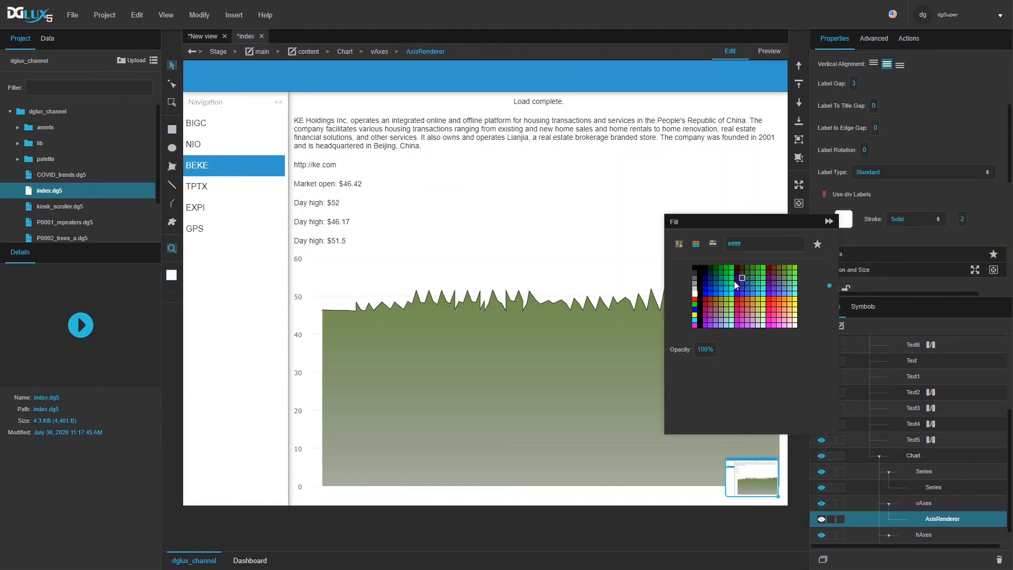
left_click(694, 286)
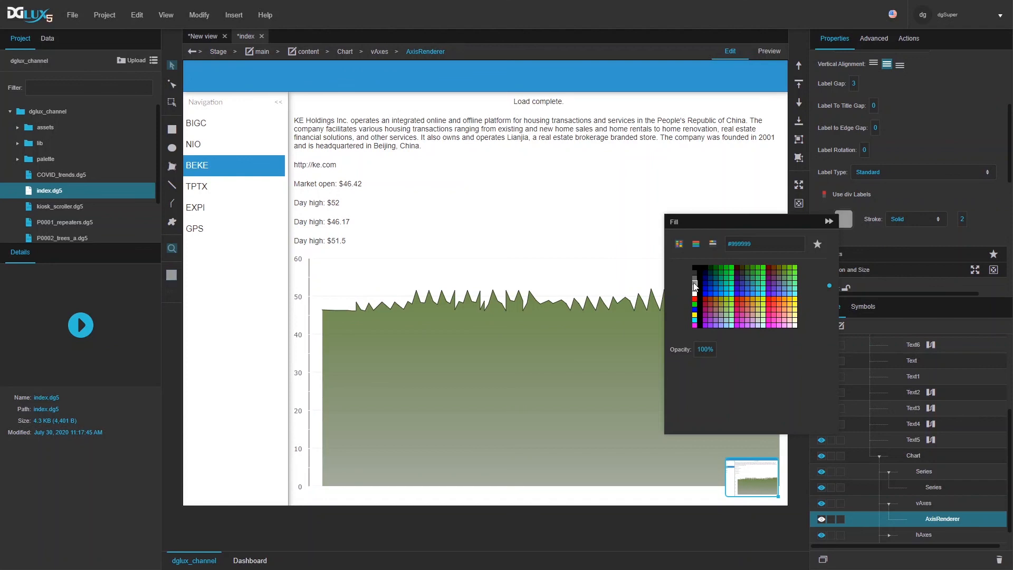
scroll(891, 505, "down", 1)
Step: Colour the horizontal axis renderer's line and labels #666666
left_click(890, 511)
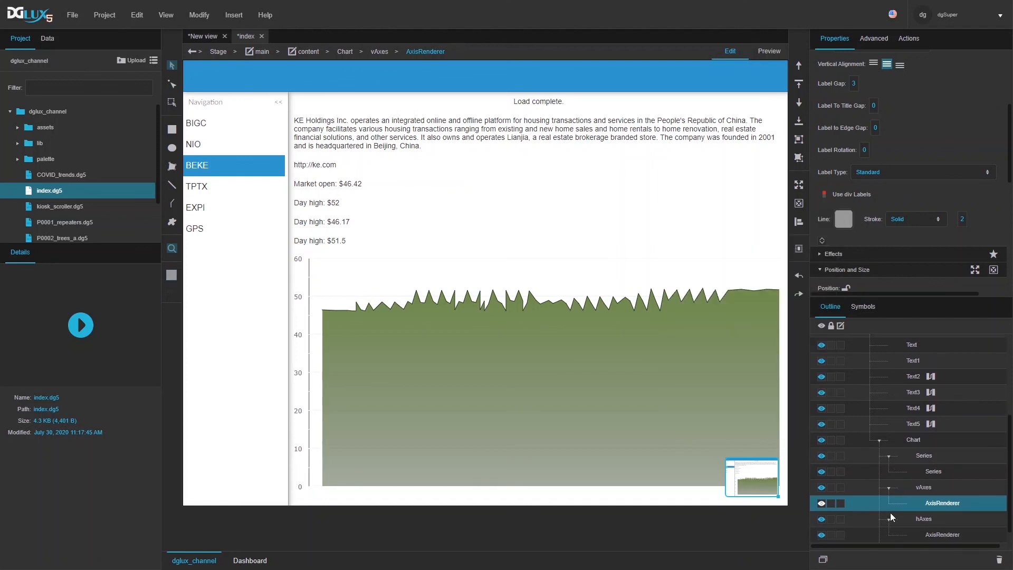
scroll(902, 512, "down", 1)
left_click(942, 516)
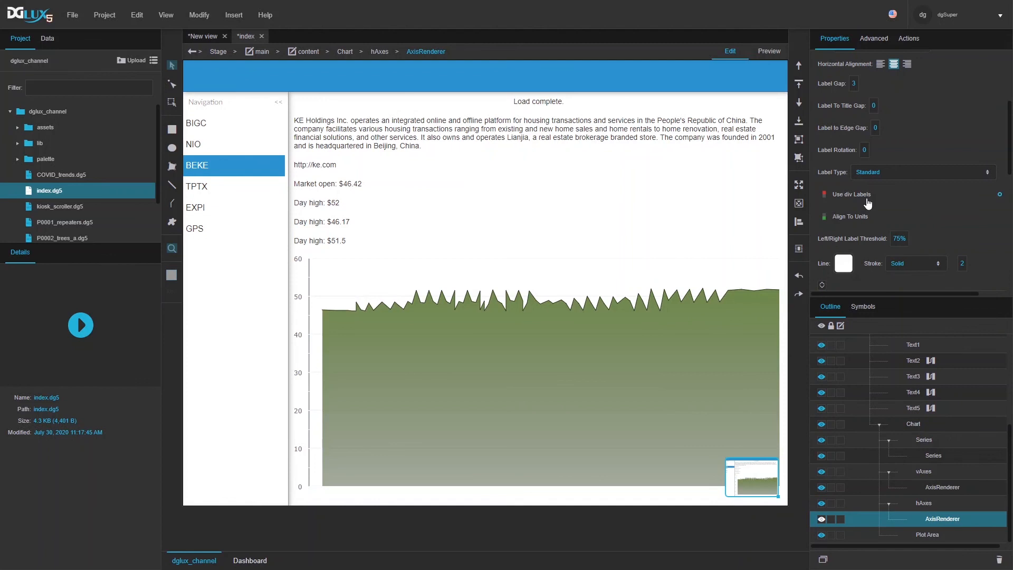
scroll(868, 204, "down", 4)
left_click(844, 158)
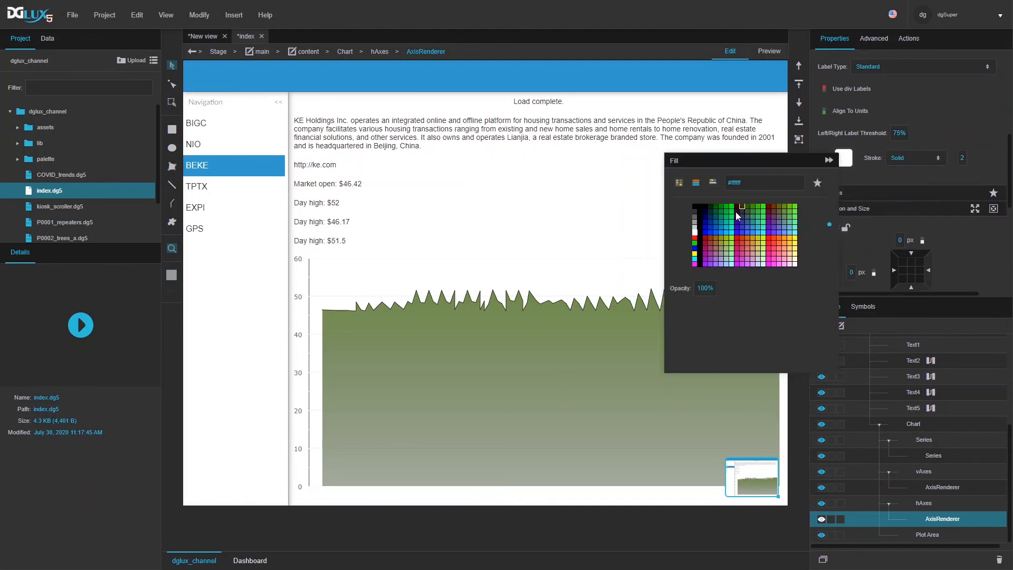
left_click(695, 217)
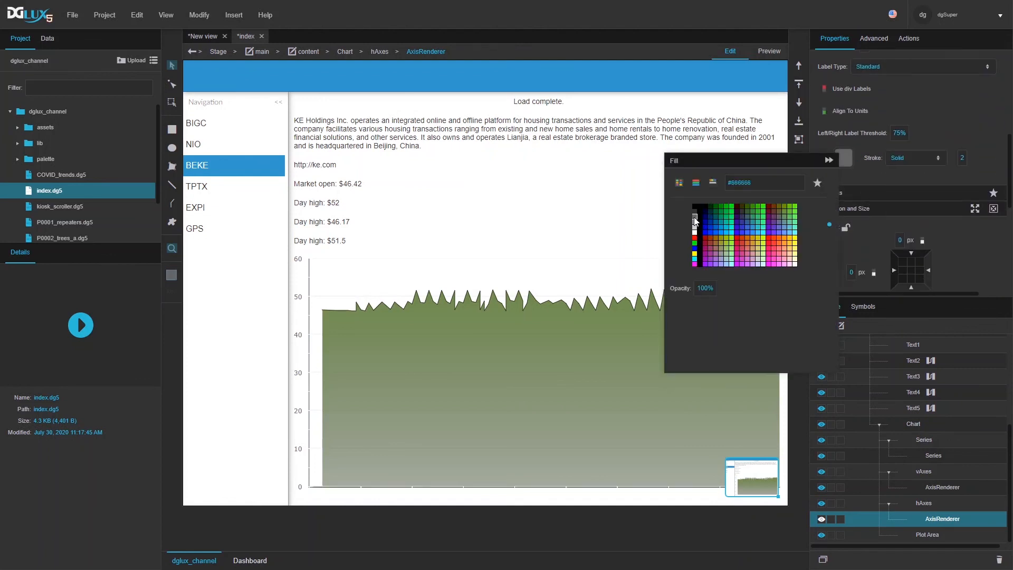
scroll(924, 106, "up", 3)
left_click(947, 182)
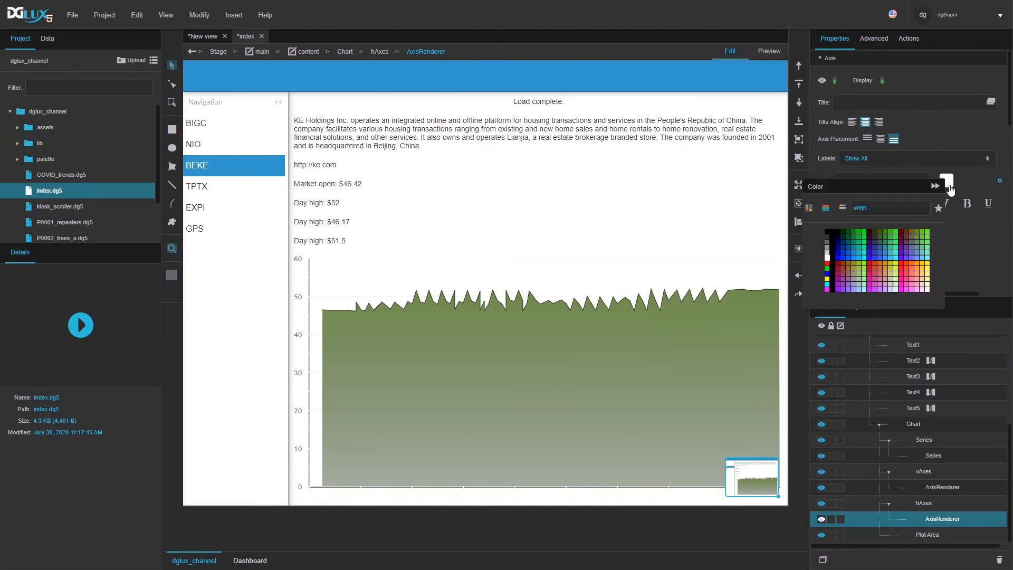
left_click(824, 244)
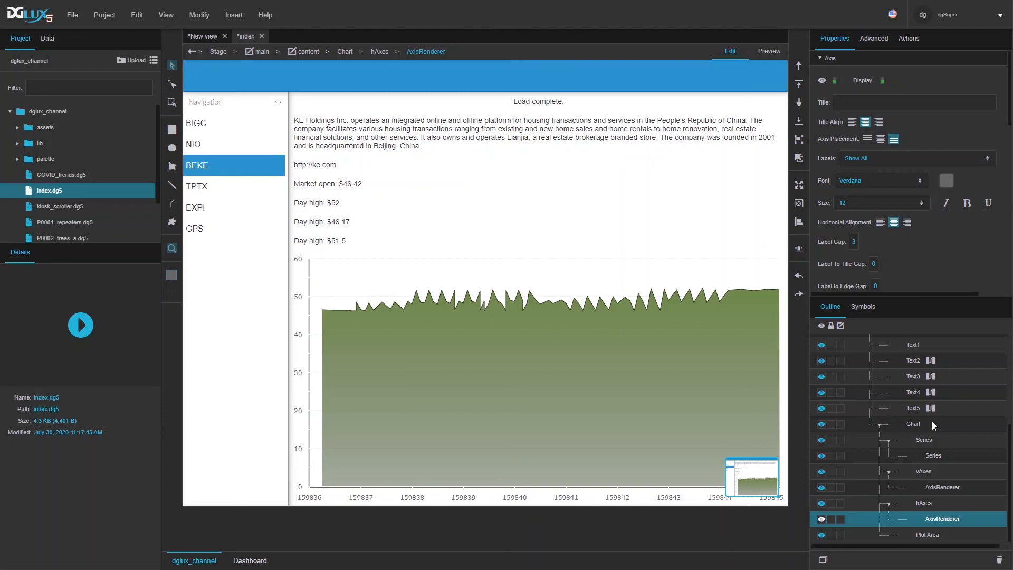
scroll(936, 438, "up", 1)
scroll(936, 438, "up", 2)
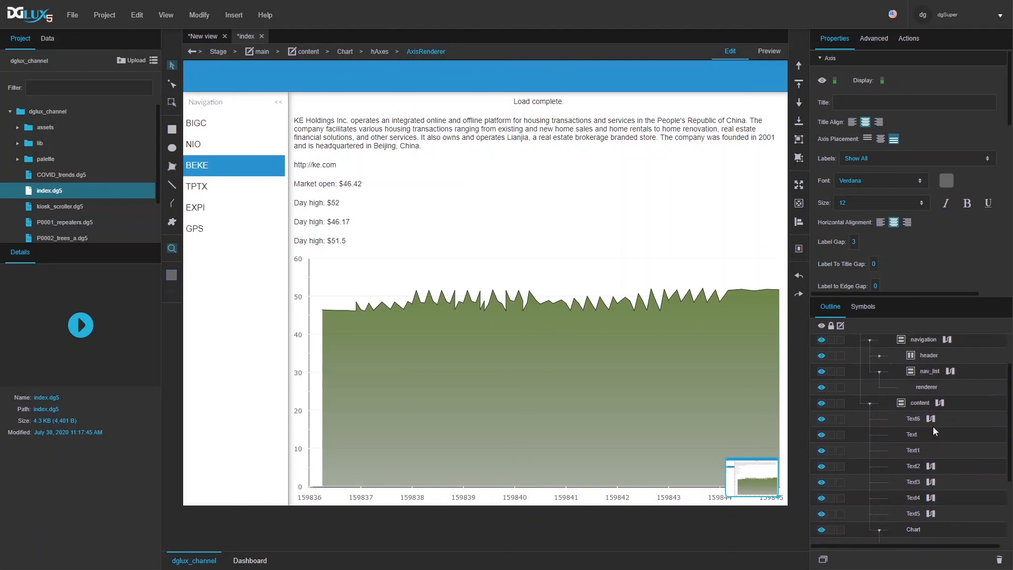
Step: Inspect the tableColumnMapping block's output table of timestamps in the content dataflow
left_click(939, 402)
scroll(485, 167, "down", 4)
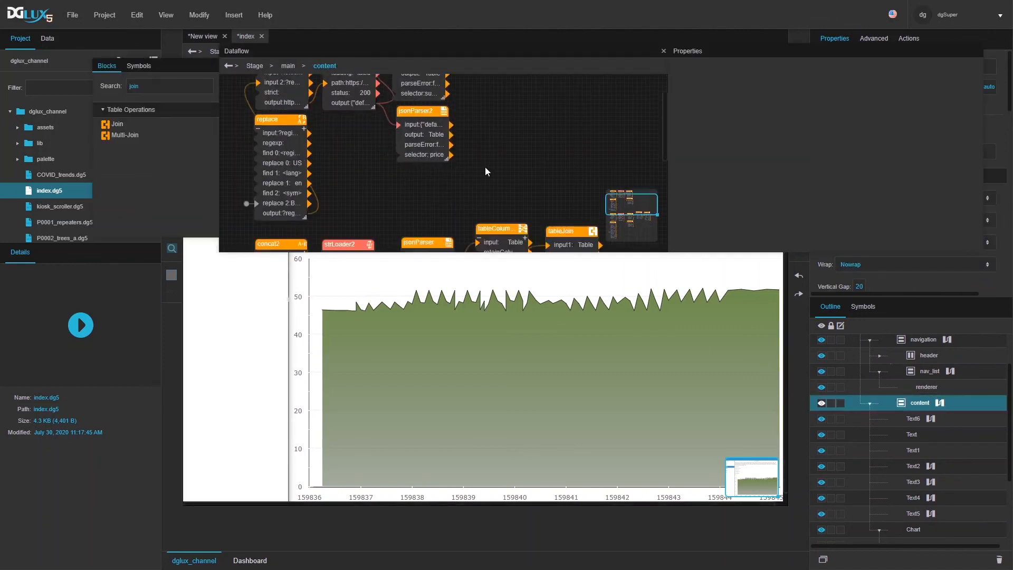
scroll(486, 171, "up", 2)
left_click(502, 96)
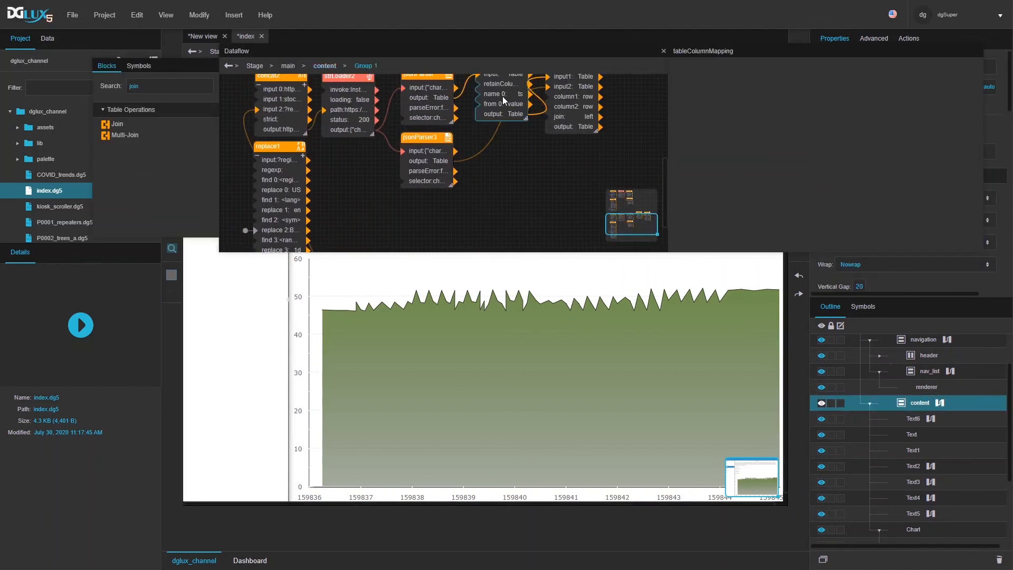
scroll(567, 176, "up", 2)
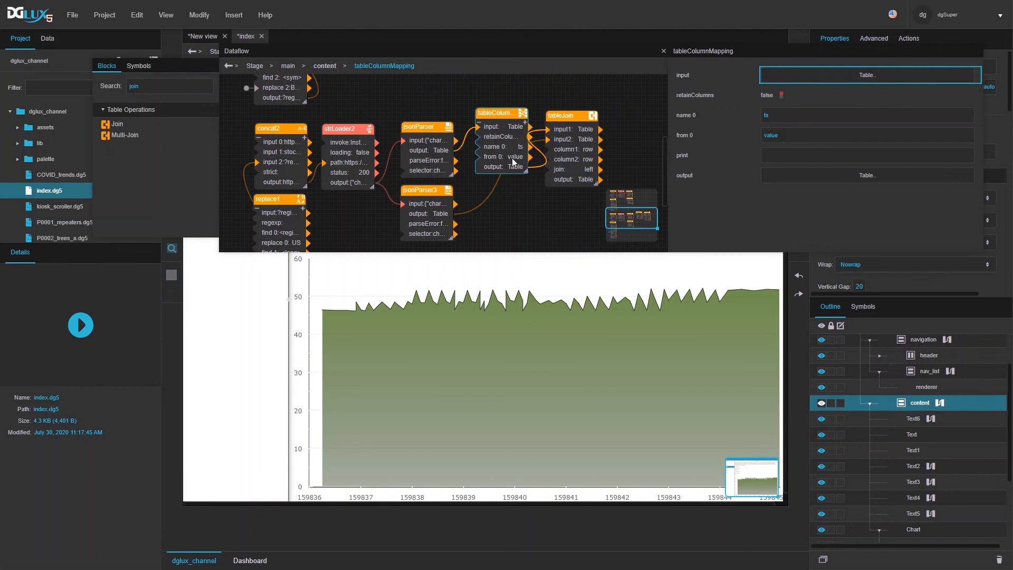
left_click(859, 175)
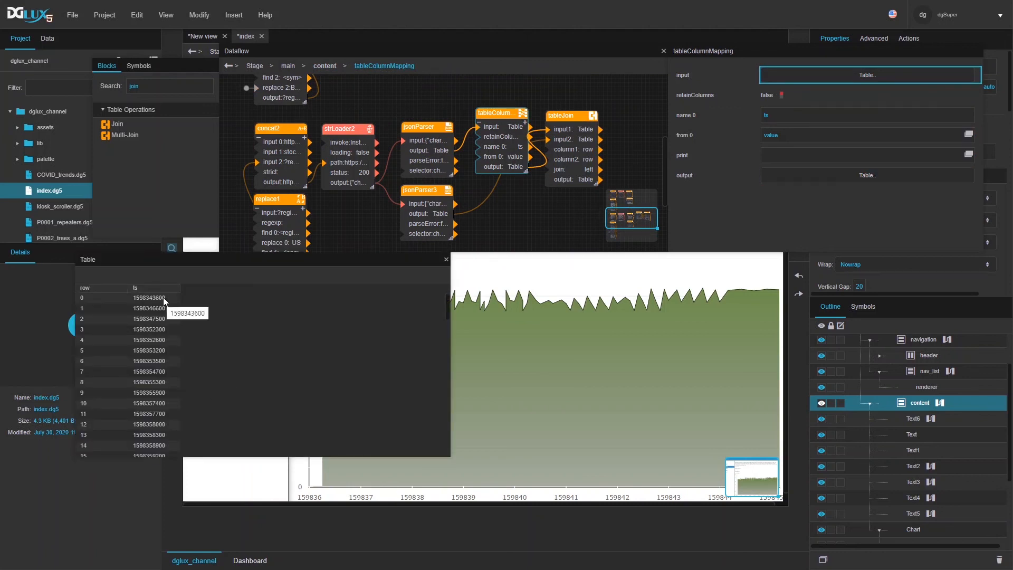
left_click(447, 261)
left_click(576, 129)
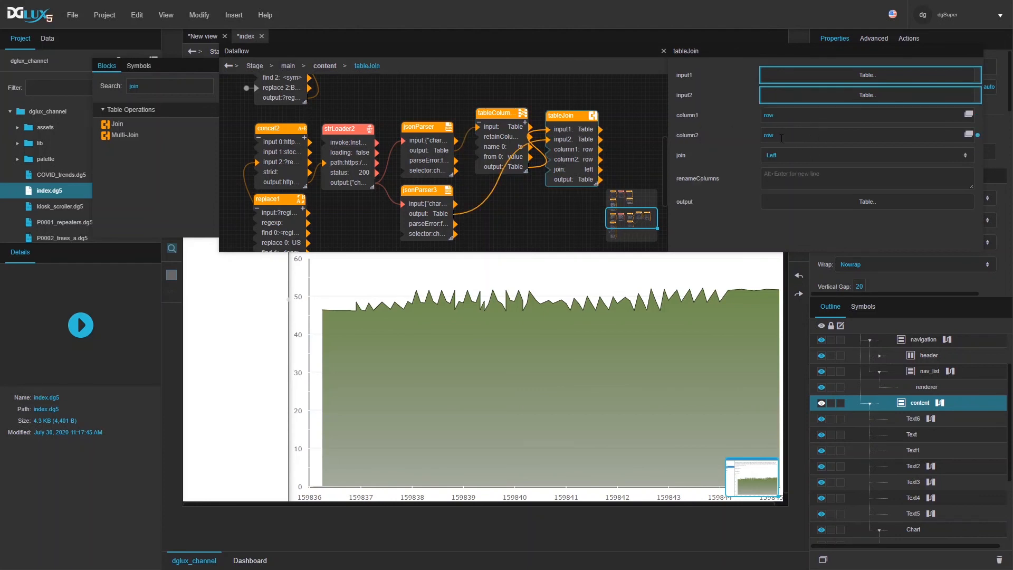
left_click(495, 126)
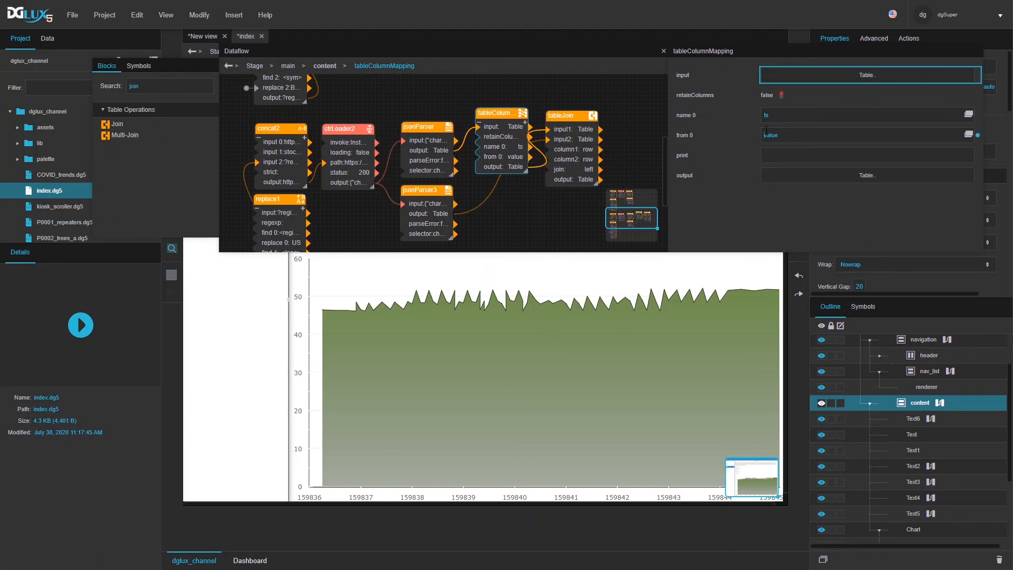
Step: Change the mapping's 'from 0' to =String(value) + '000' so the axis shows 01:00–12:00
type("=")
left_click(788, 134)
type("rin")
type("'000")
key("Return")
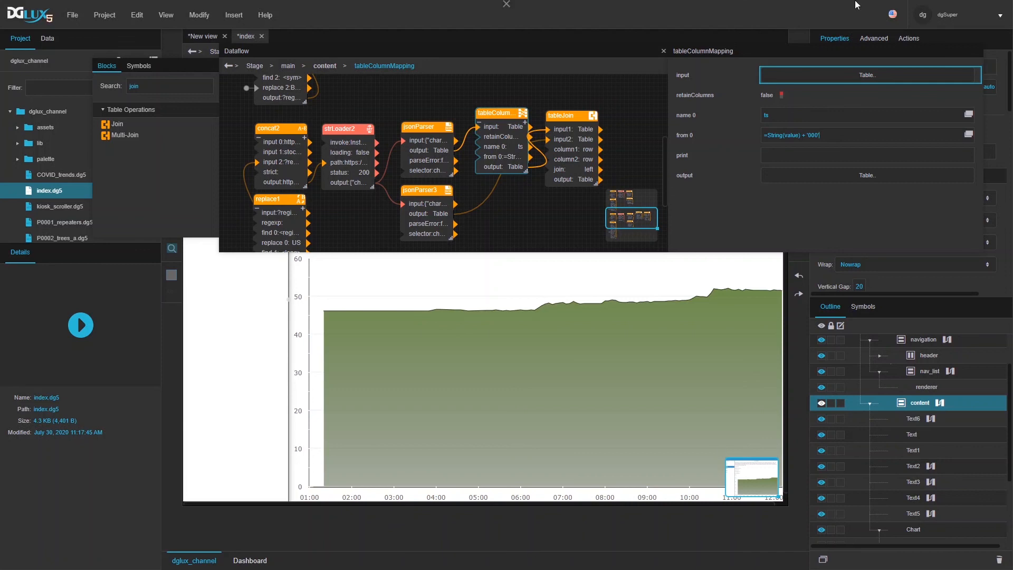
left_click(663, 51)
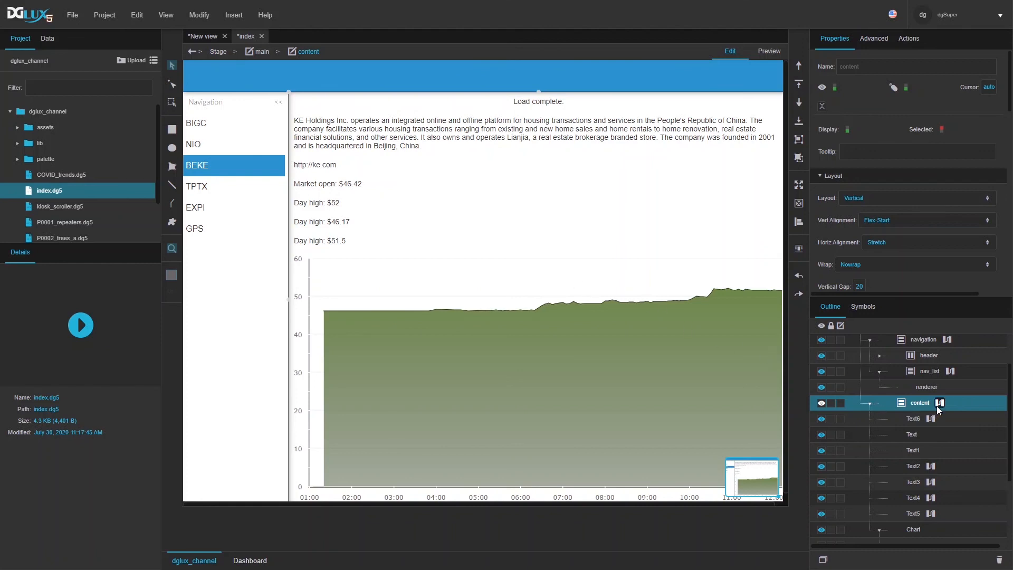
Step: Collapse the navigation and content outline nodes and open an enlarged content dataflow window
scroll(933, 396, "up", 2)
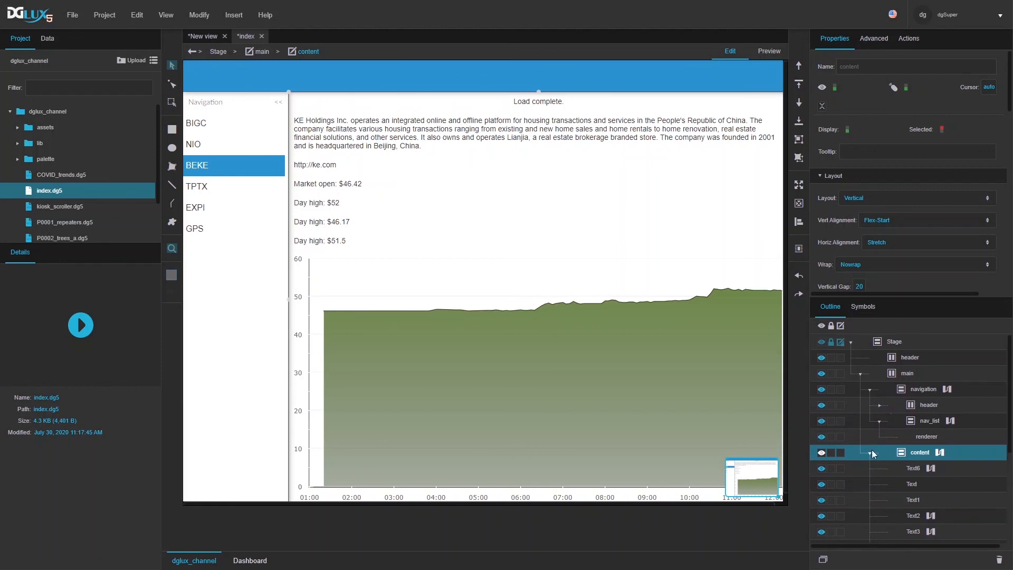
left_click(869, 389)
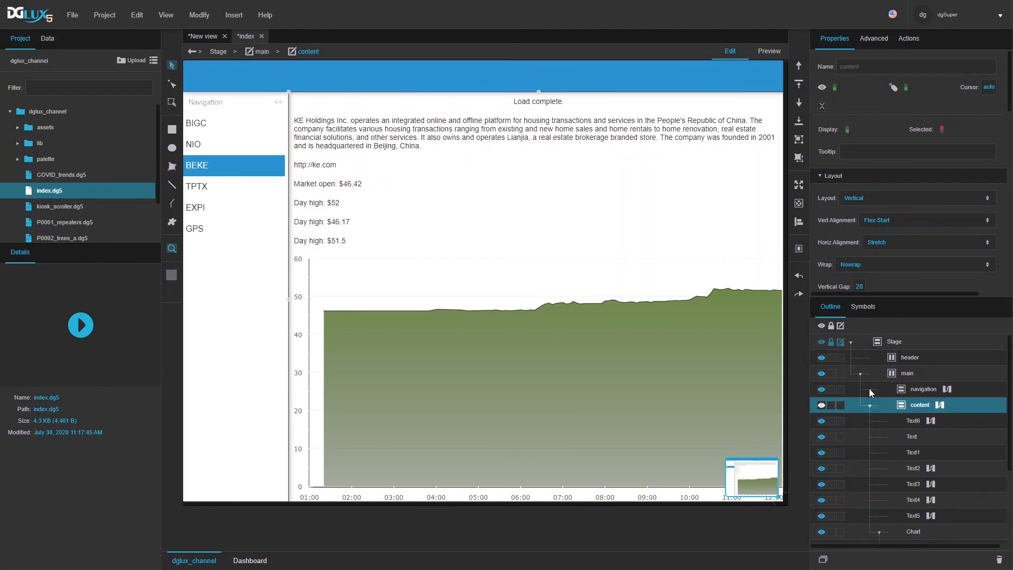
left_click(869, 405)
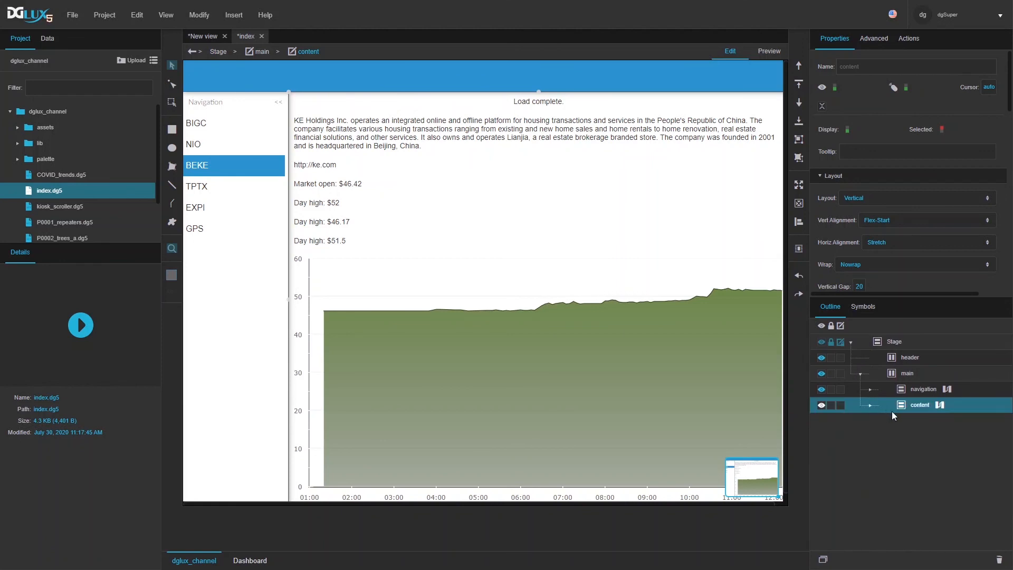
left_click(940, 405)
left_click_drag(666, 249, 677, 378)
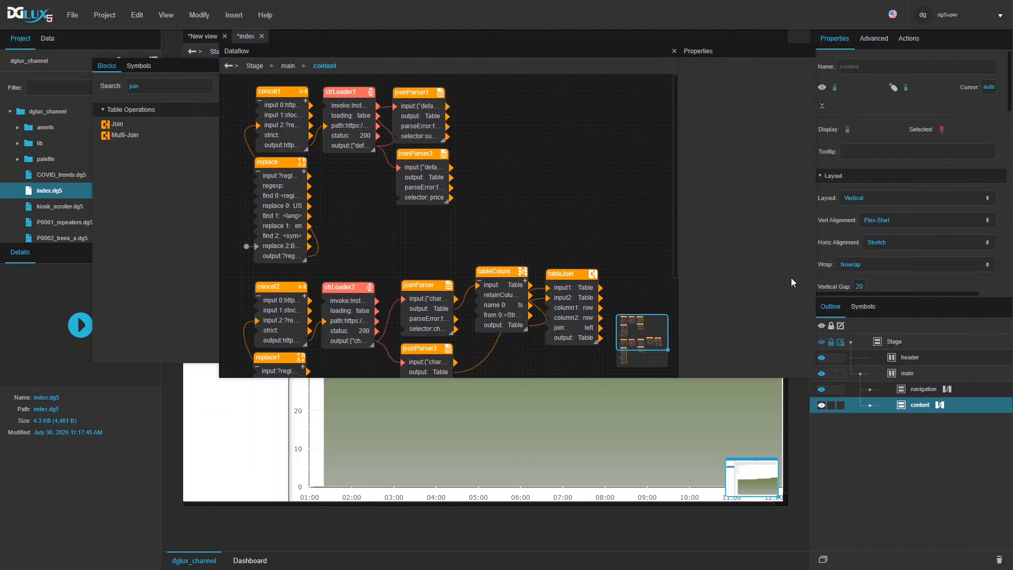
left_click_drag(676, 374, 722, 415)
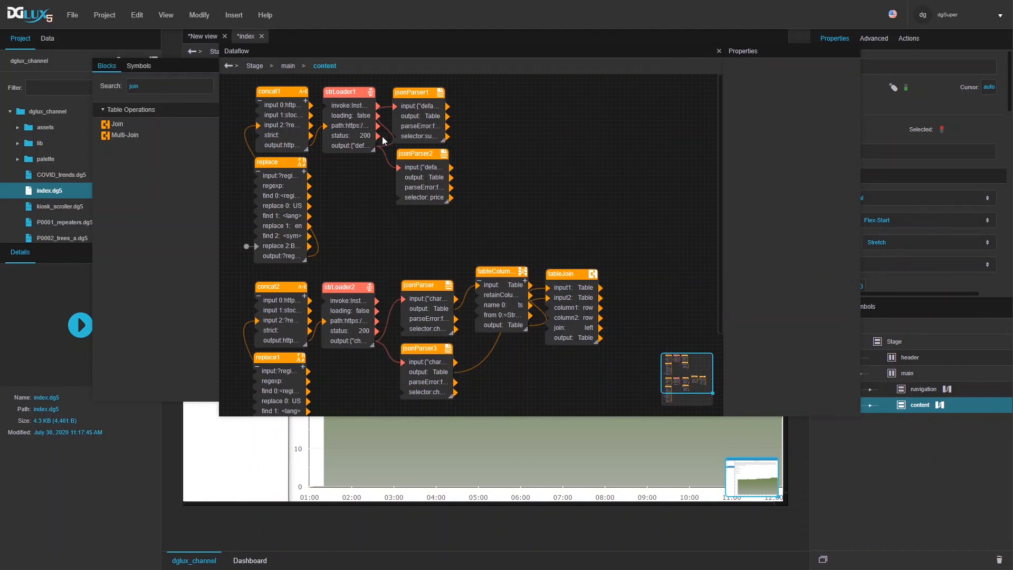
Step: Duplicate strLoader1 as strLoader3 with autoRun off and path unlinked, then open its headers
left_click(352, 116)
left_click_drag(352, 91, 549, 98)
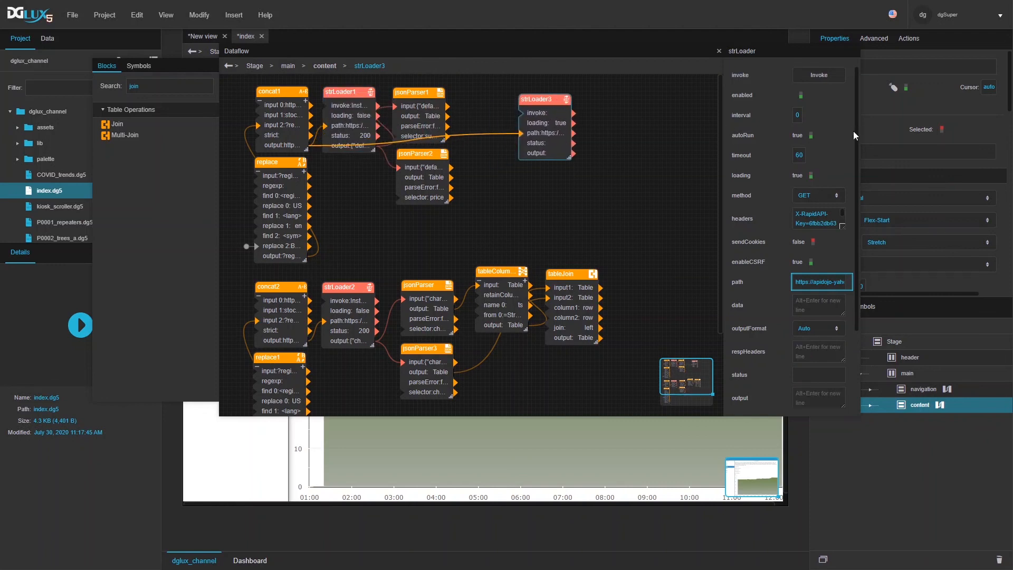
left_click(815, 136)
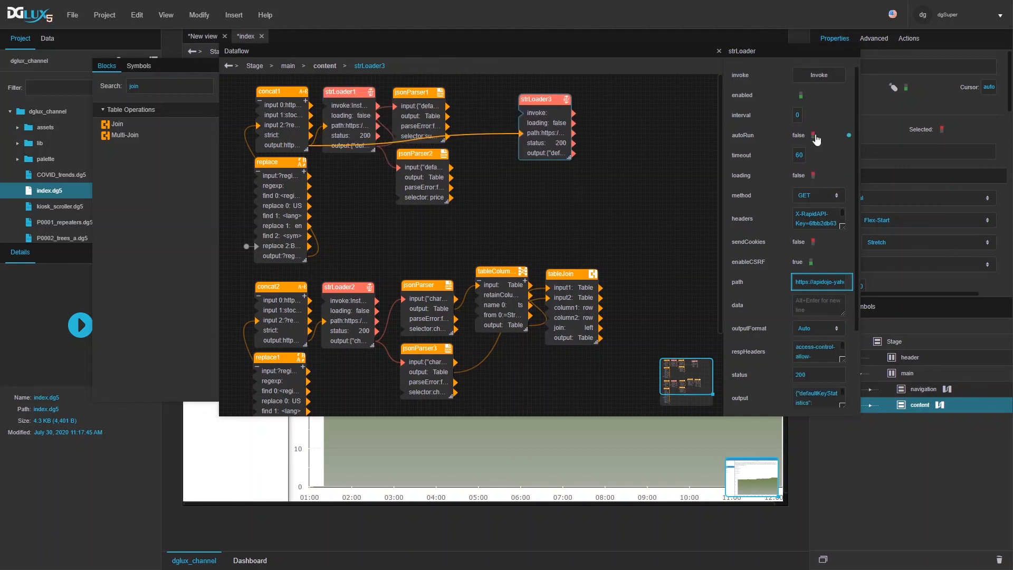
left_click(521, 133)
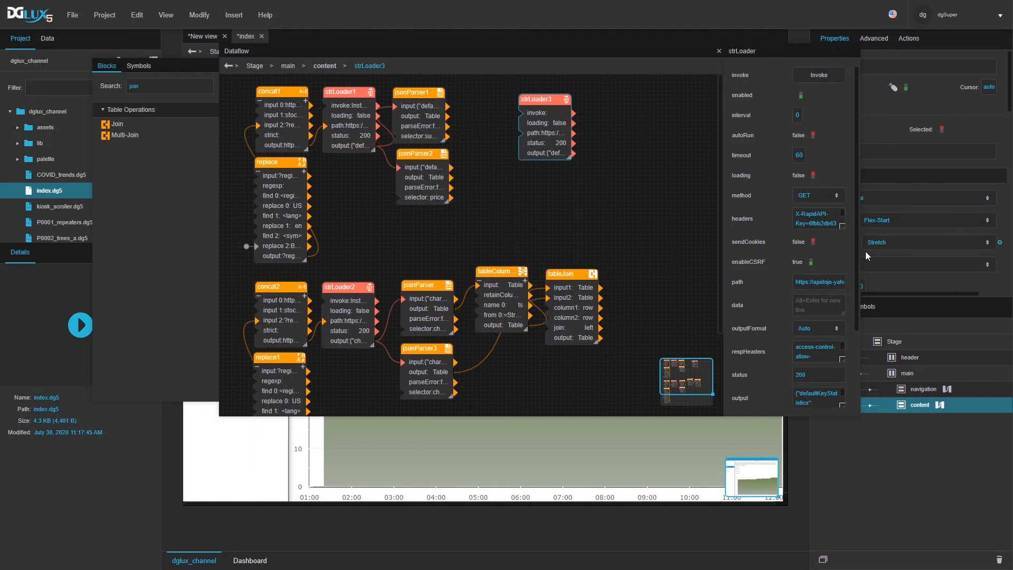
left_click_drag(860, 254, 963, 259)
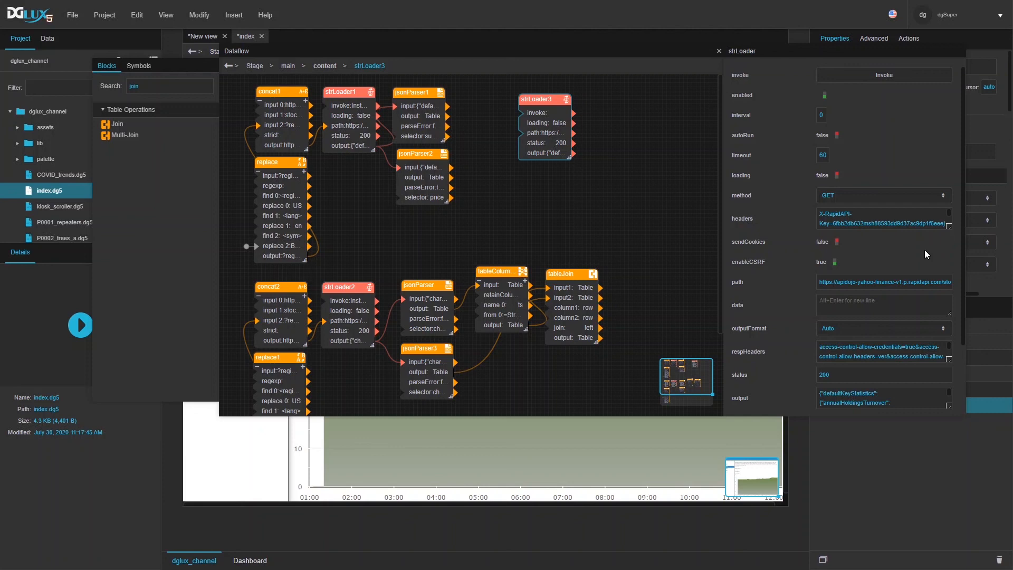
left_click_drag(541, 101, 556, 96)
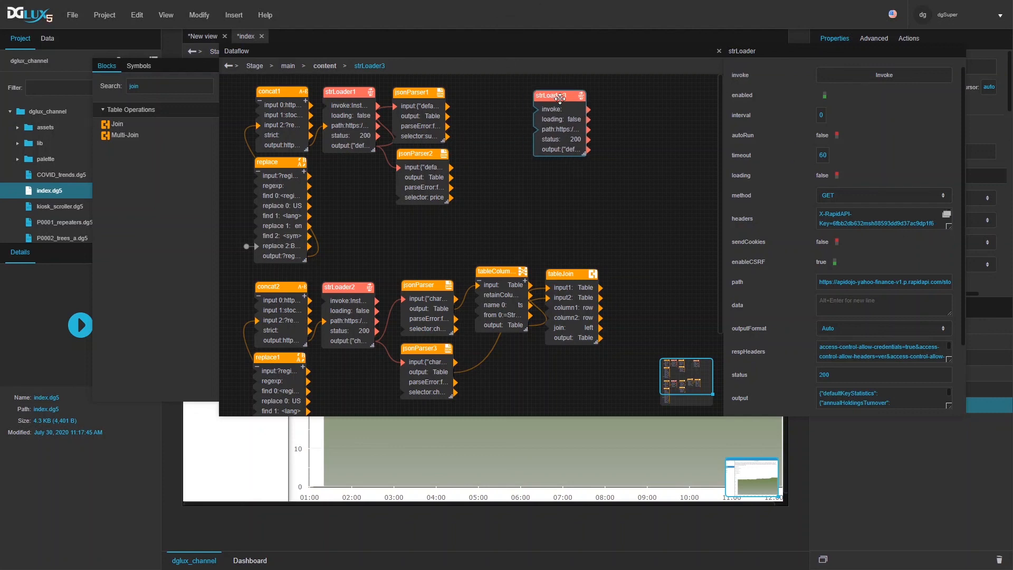
left_click(947, 216)
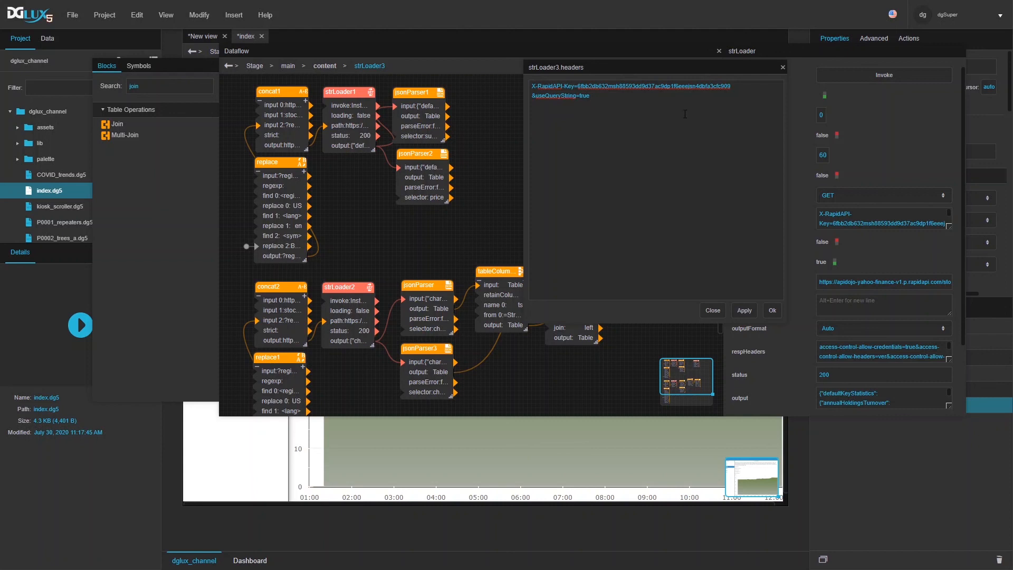
Step: Insert an authorization=basic line above the API key in strLoader3's headers
key("Return")
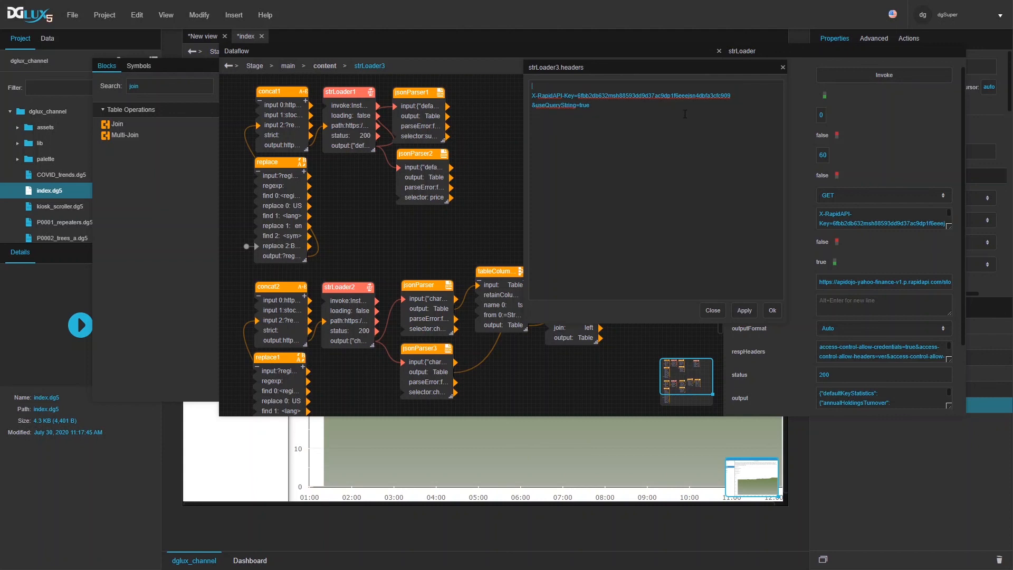
type("authorization=basic")
left_click_drag(785, 323, 764, 185)
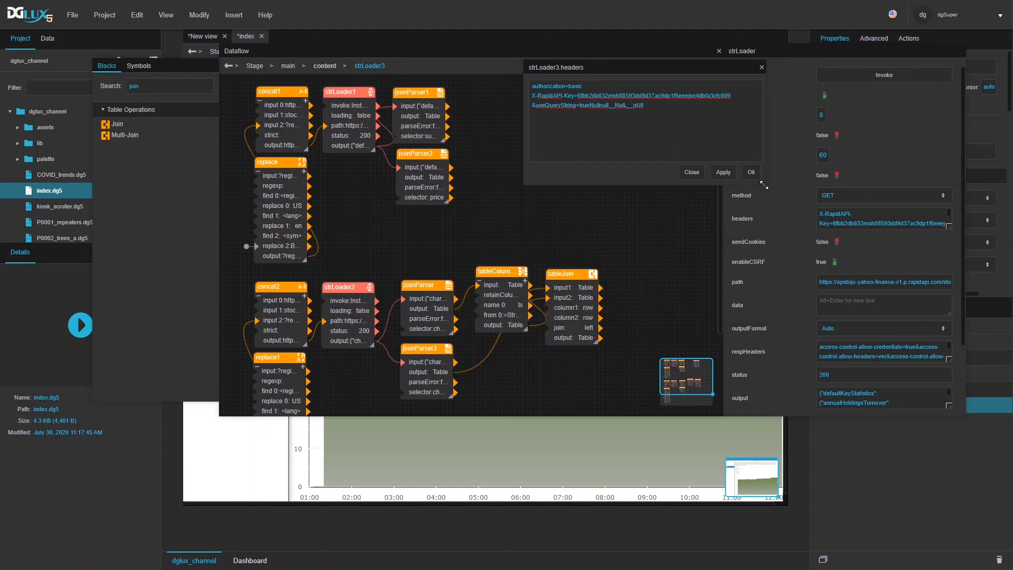
left_click_drag(686, 67, 364, 426)
left_click(324, 449)
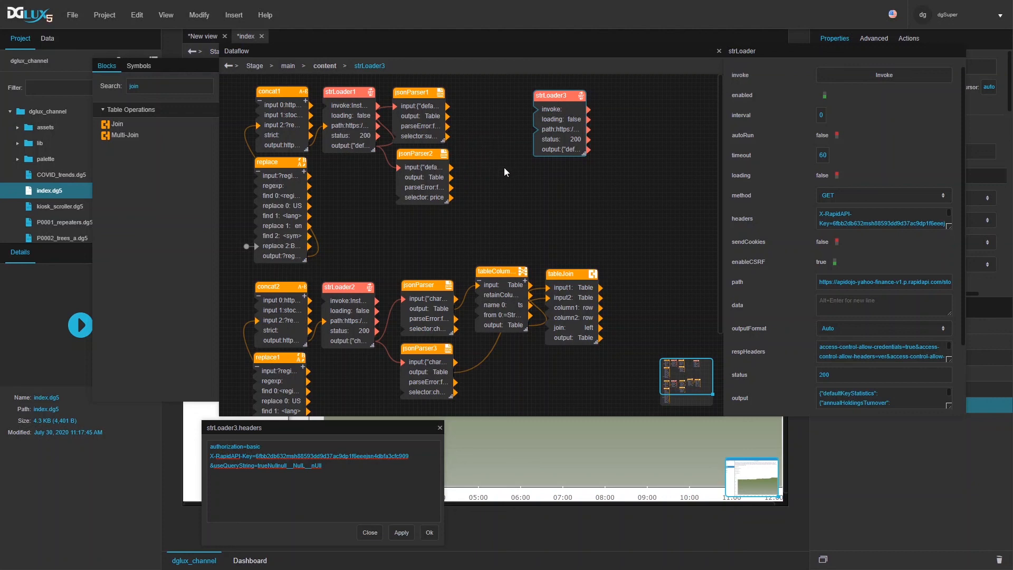
Step: Nudge strLoader3 left and search the block library for 'scr'
left_click_drag(549, 96, 533, 96)
double_click(167, 88)
type("scr")
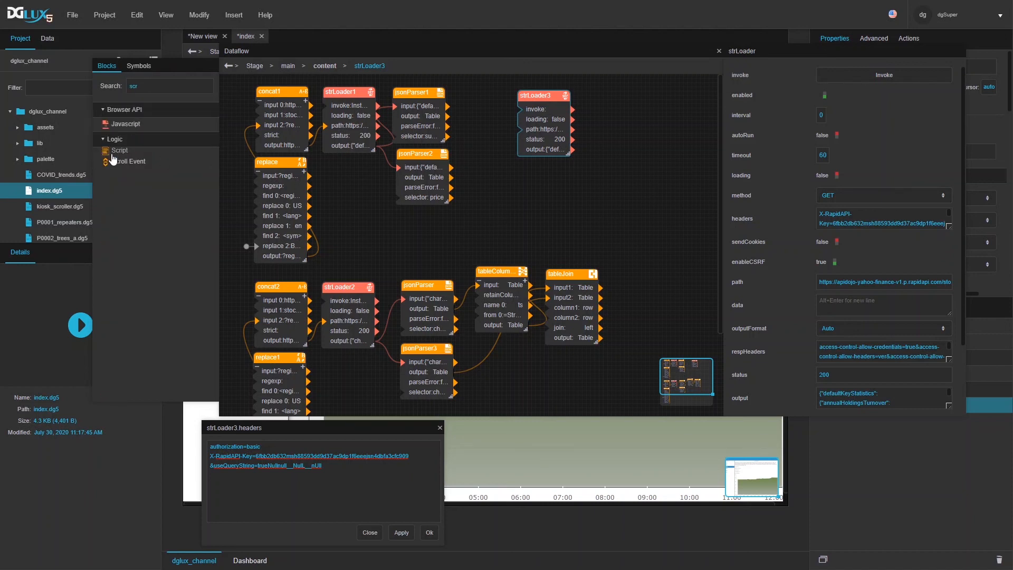
Step: Add a Script block with username and password input parameters
left_click_drag(119, 150, 530, 175)
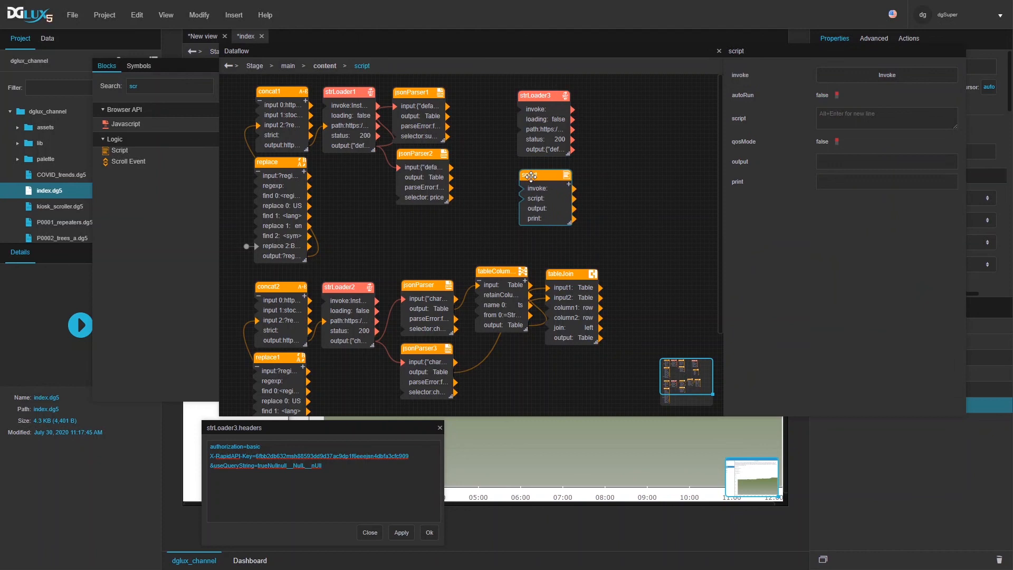
left_click(569, 185)
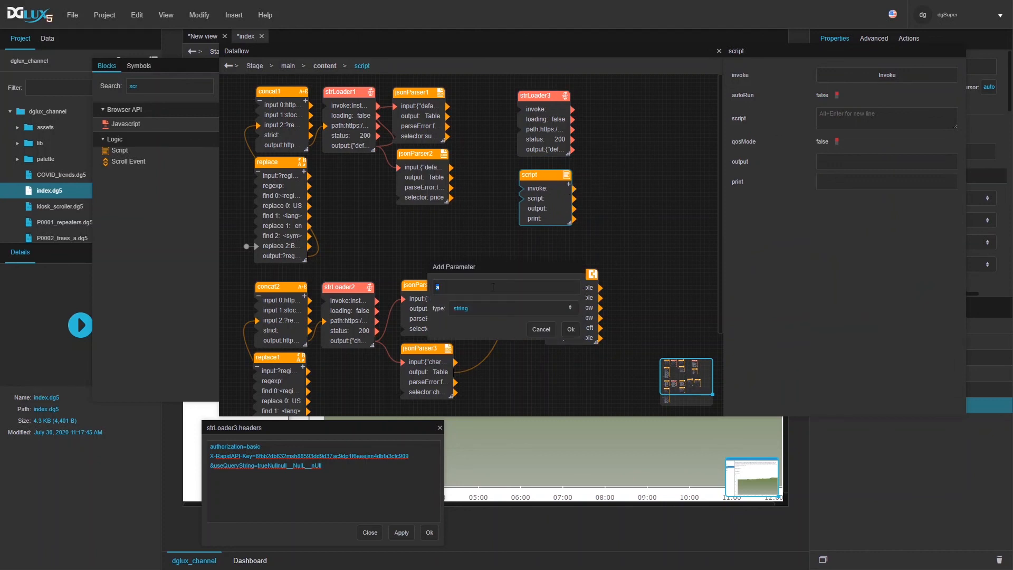
type("username")
left_click(566, 332)
left_click(569, 184)
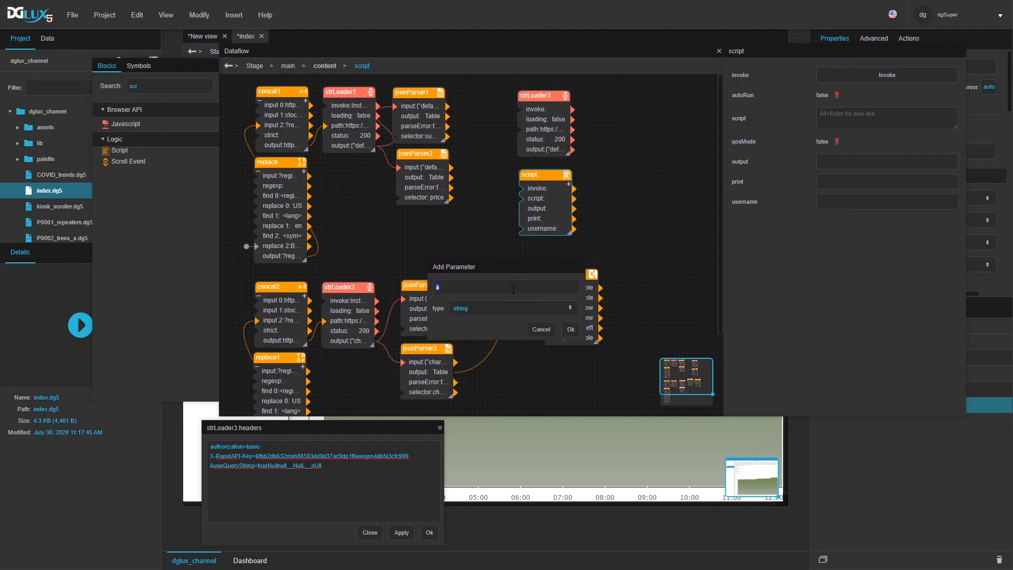
type("password")
left_click(574, 328)
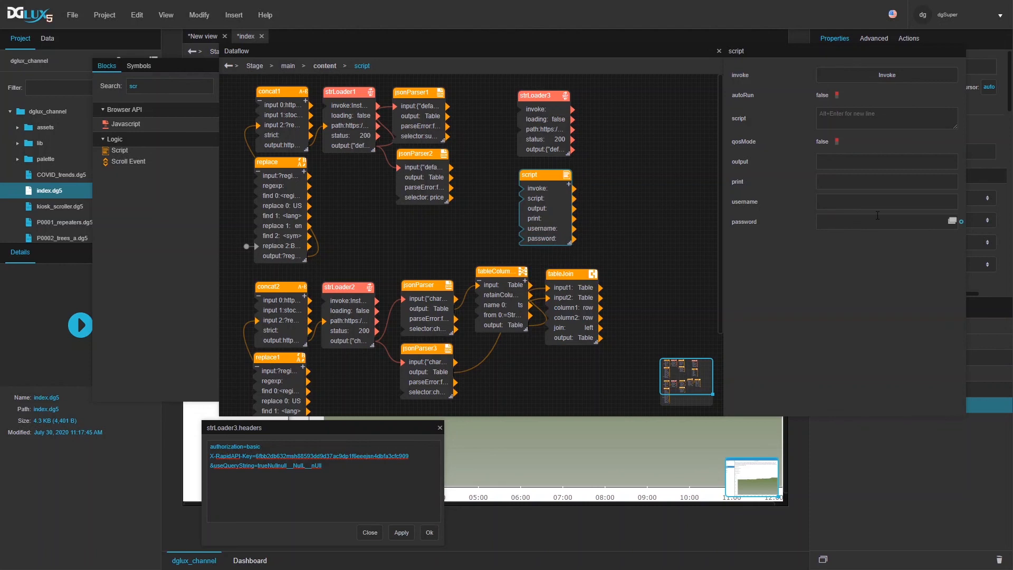
Step: Set the script to return @.username + ':' + @.password with .encodeBase64() appended
left_click(952, 115)
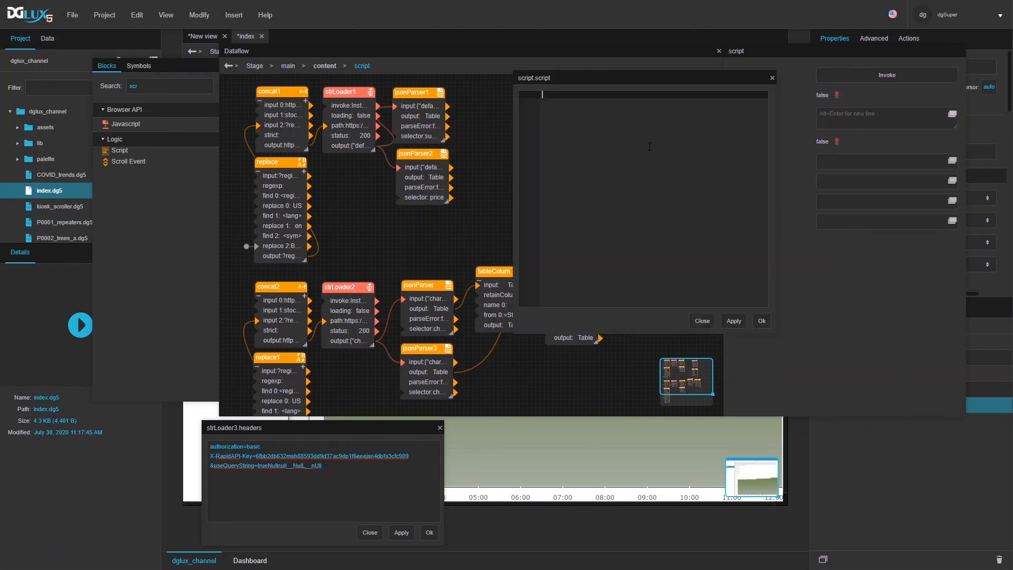
type("@.username + ':' + @.password")
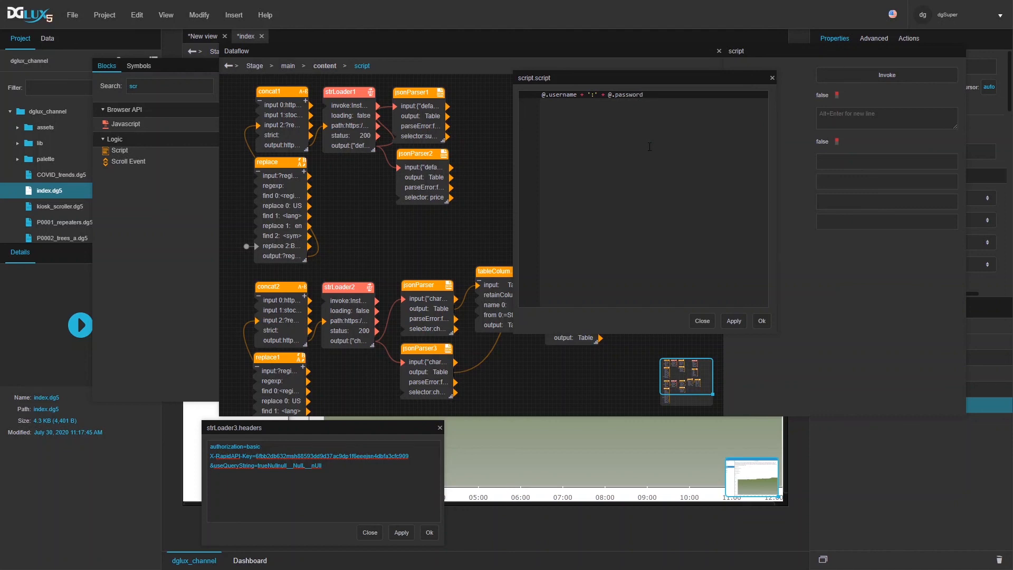
type(".encodeBase64();")
left_click(548, 95)
key("Home")
type("return")
left_click(734, 321)
left_click(761, 320)
Step: Enable the script's autoRun and fill in the username and password values
left_click(827, 102)
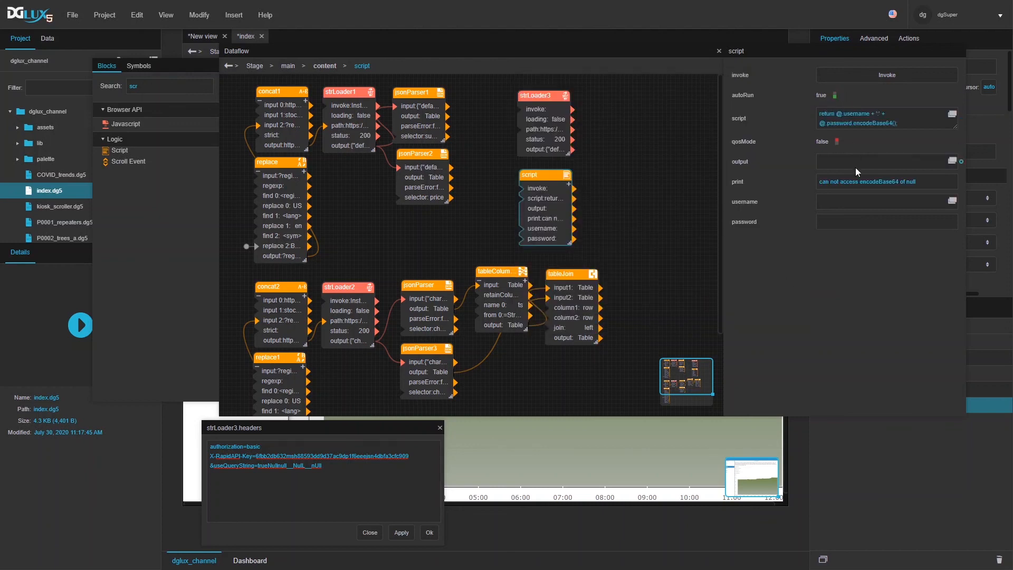
left_click(829, 203)
type("user")
key("Return")
left_click(846, 216)
key("Return")
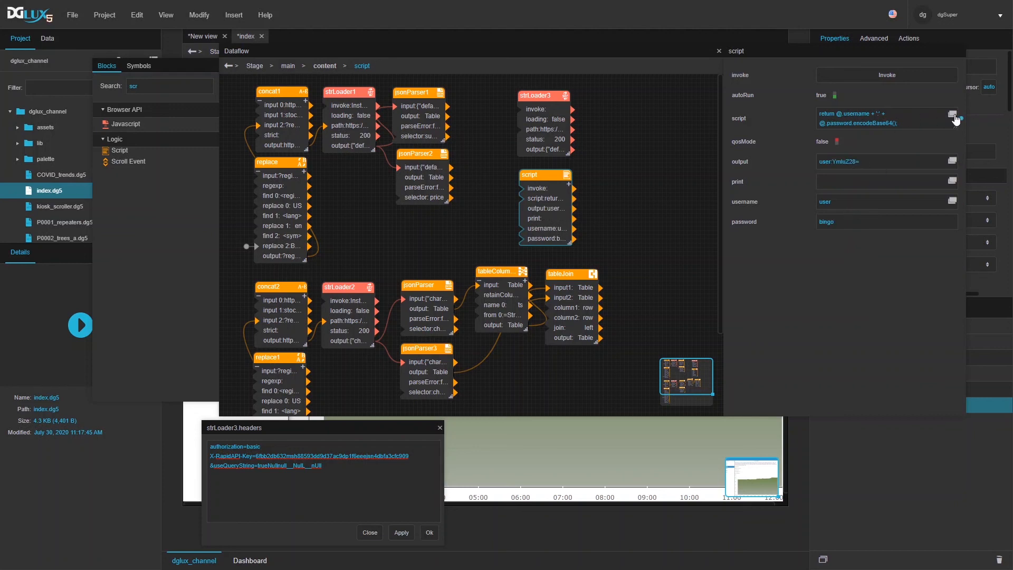
Step: Fix the script to (@.username + ':' + @.password).encodeBase64() and copy the encoded output
left_click(952, 115)
left_click(568, 95)
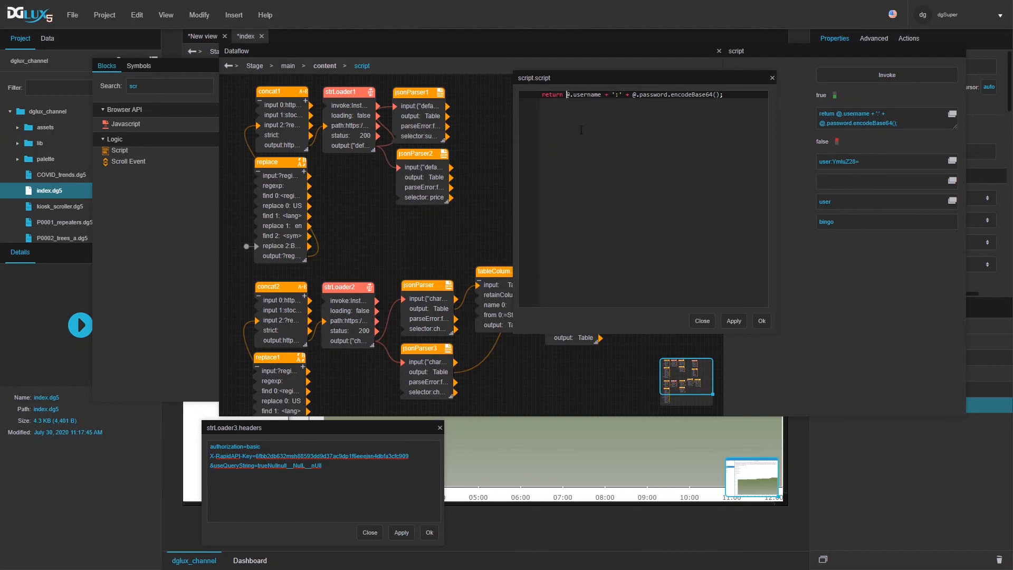
type("()")
key("BackSpace")
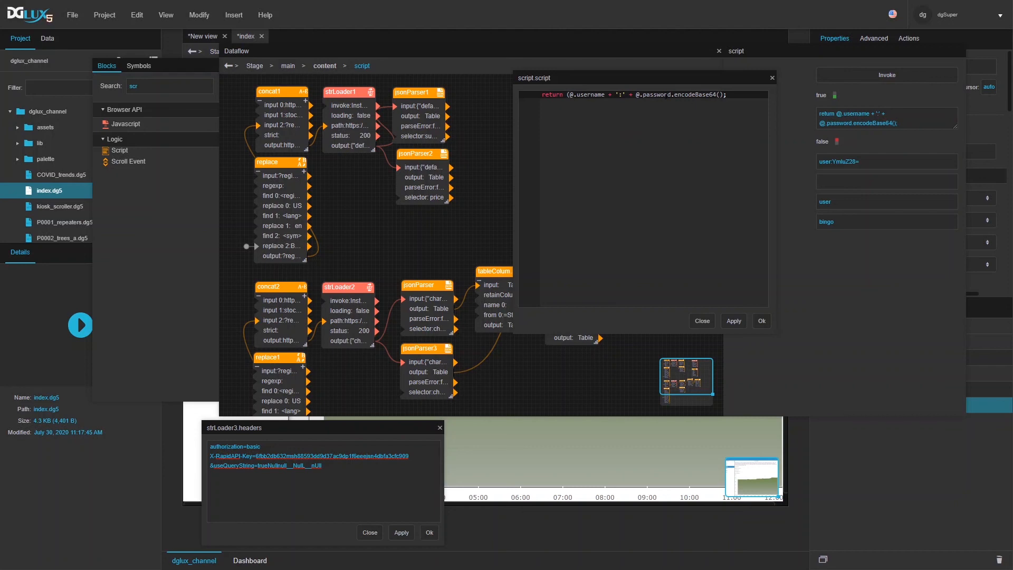
left_click(670, 95)
type(")")
left_click(761, 321)
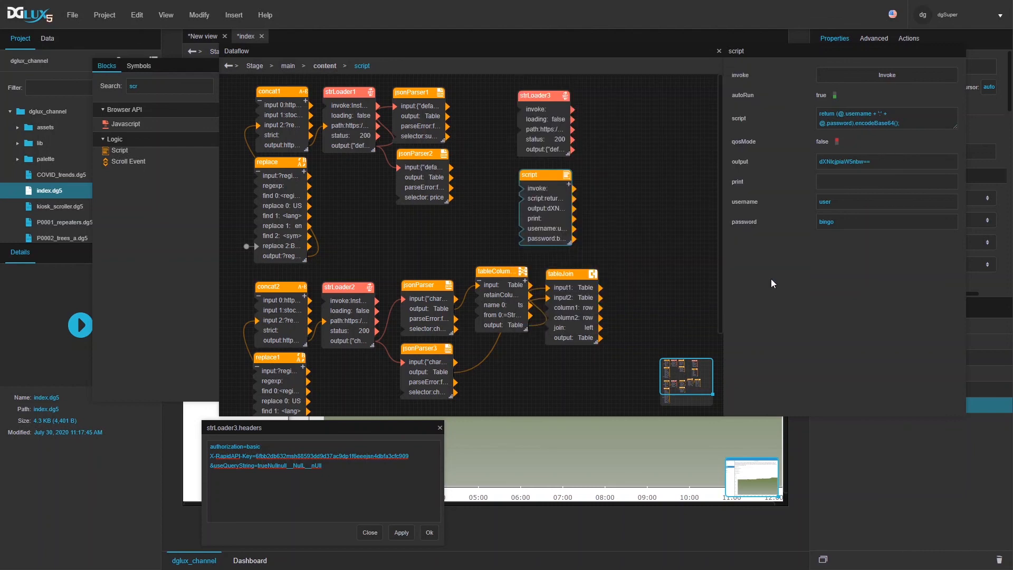
double_click(868, 163)
key("ctrl+c")
left_click(544, 127)
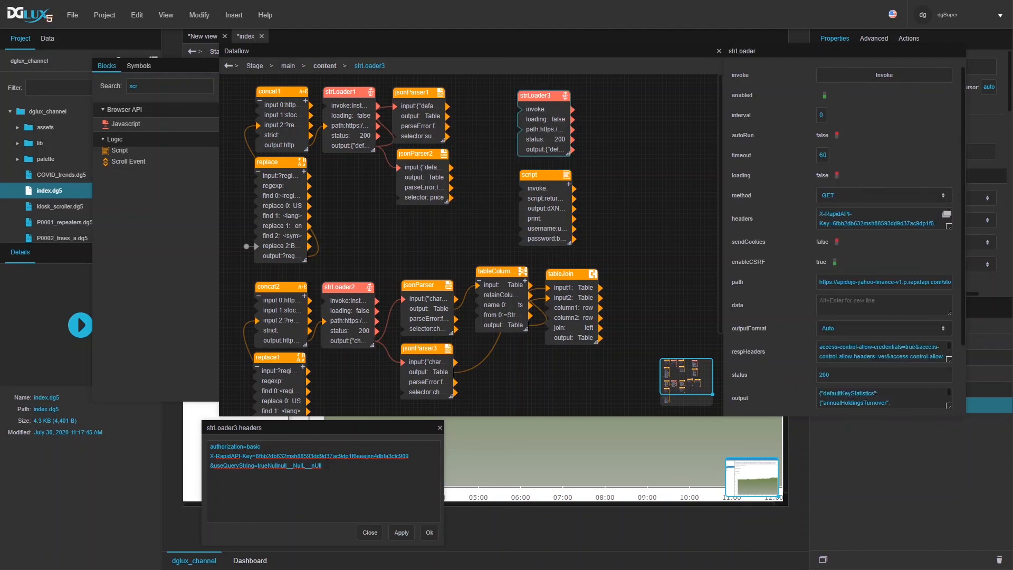
Step: Paste the encoded credentials after authorization=basic with a trailing &, then discard the edit and reopen strLoader3's headers
key("ctrl+v")
type("&")
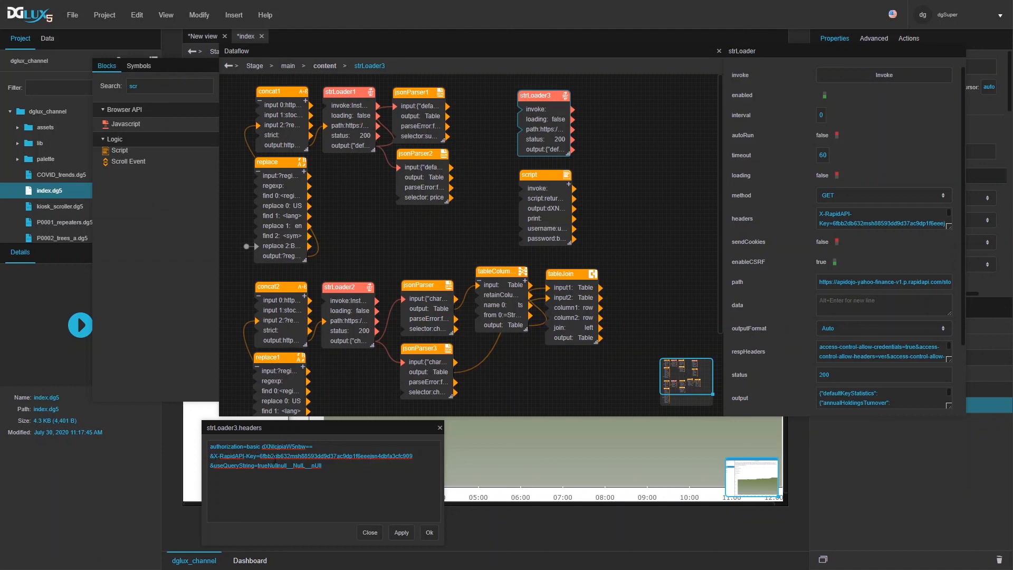
left_click_drag(305, 435, 612, 154)
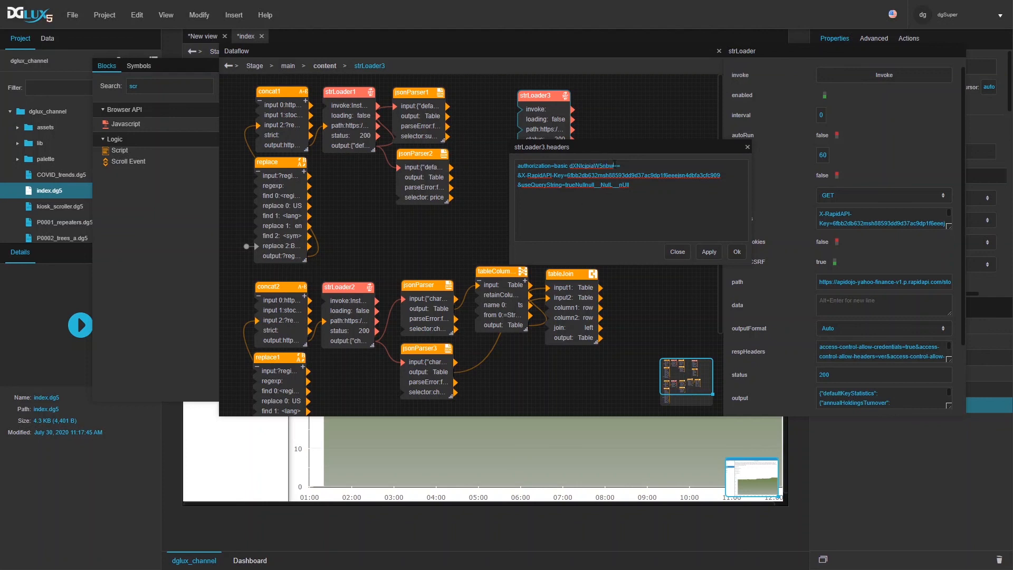
left_click_drag(623, 165, 569, 166)
left_click(669, 248)
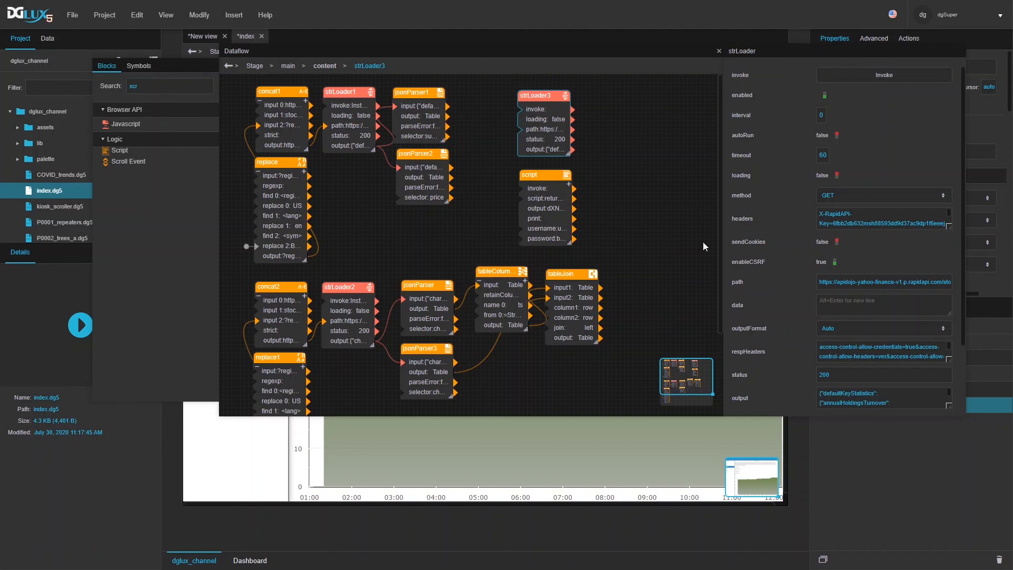
left_click(946, 213)
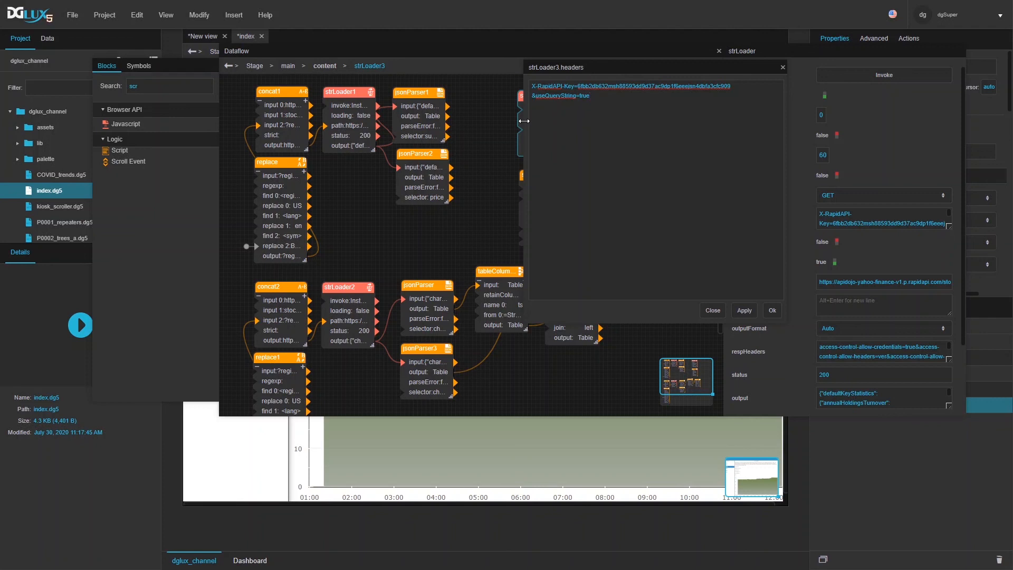
Step: Reopen strLoader3's headers and begin a third line, &content-type=application/JSON
left_click(713, 311)
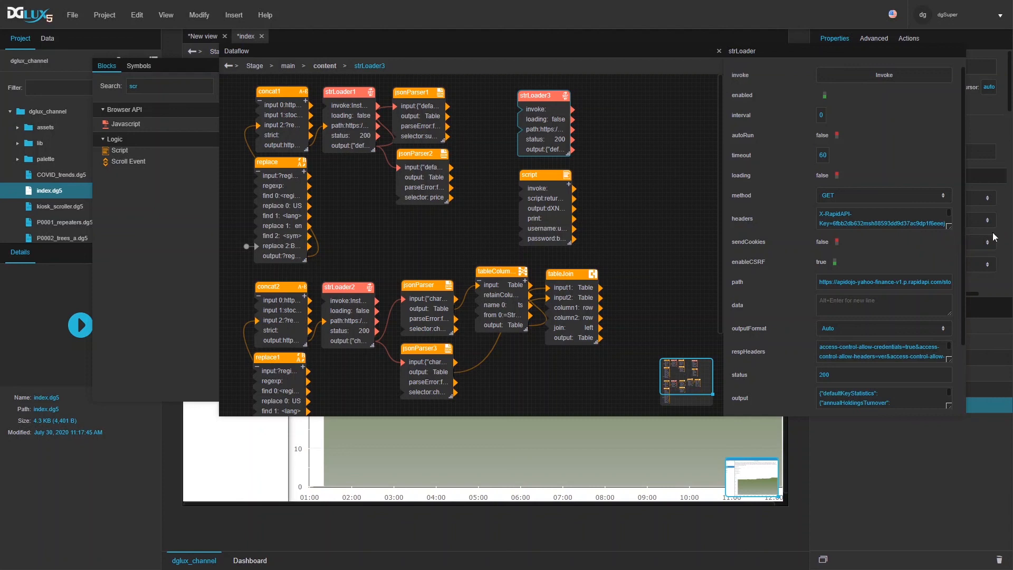
left_click(947, 215)
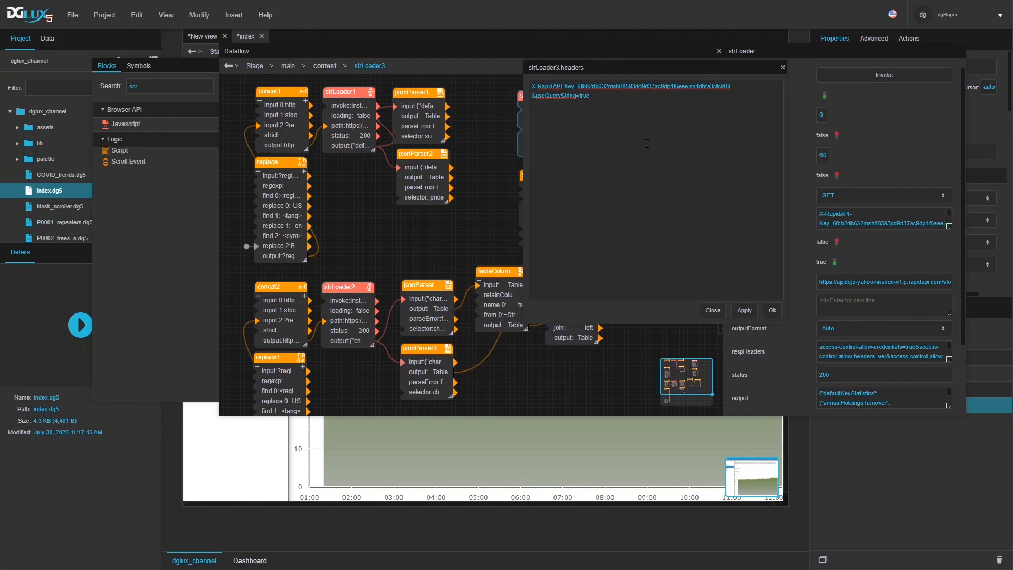
type("acc")
type("onten")
type("t-ty")
type("pe=application")
type("ication")
type("/JSO")
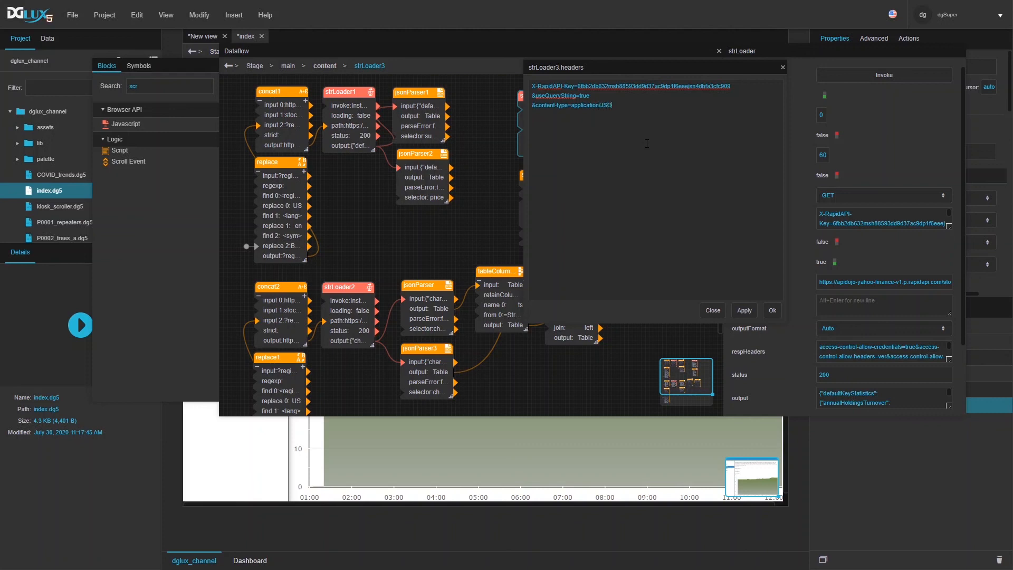